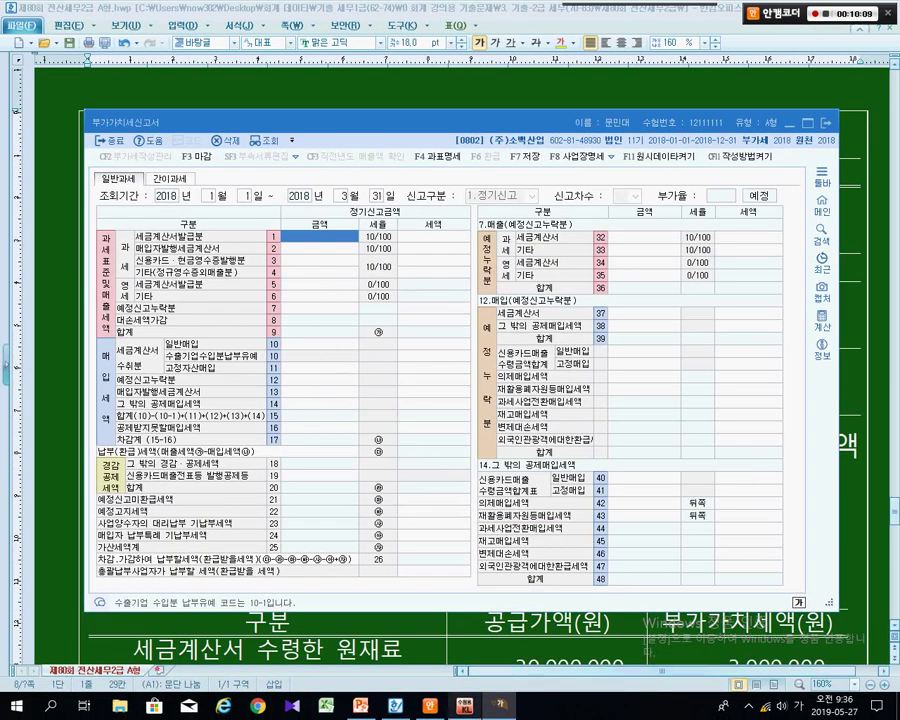
- Find the 110,000,000 electronic tax-invoice sales amount on the exam sheet
{"action": "key", "text": "alt+Tab"}
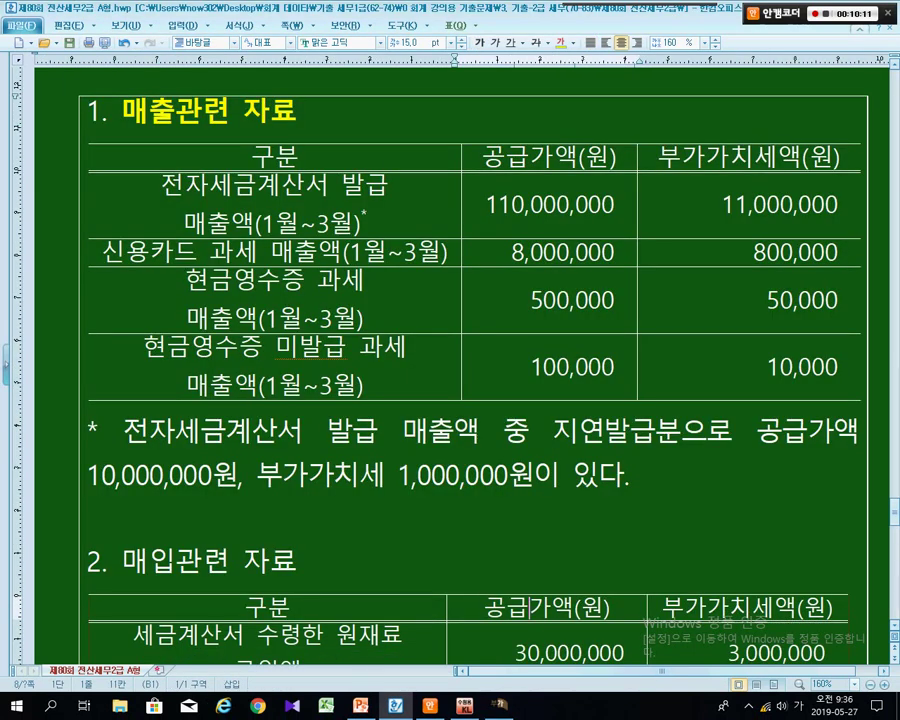
{"action": "left_click_drag", "start_coordinate": [160, 186], "coordinate": [390, 186]}
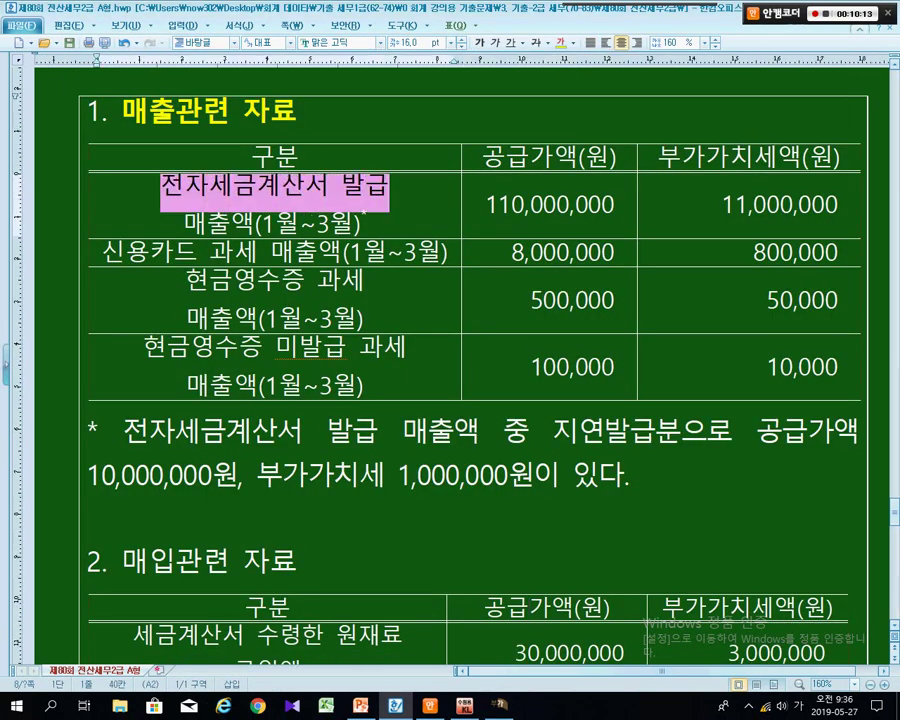
{"action": "left_click", "coordinate": [207, 223]}
{"action": "left_click_drag", "start_coordinate": [485, 204], "coordinate": [556, 204]}
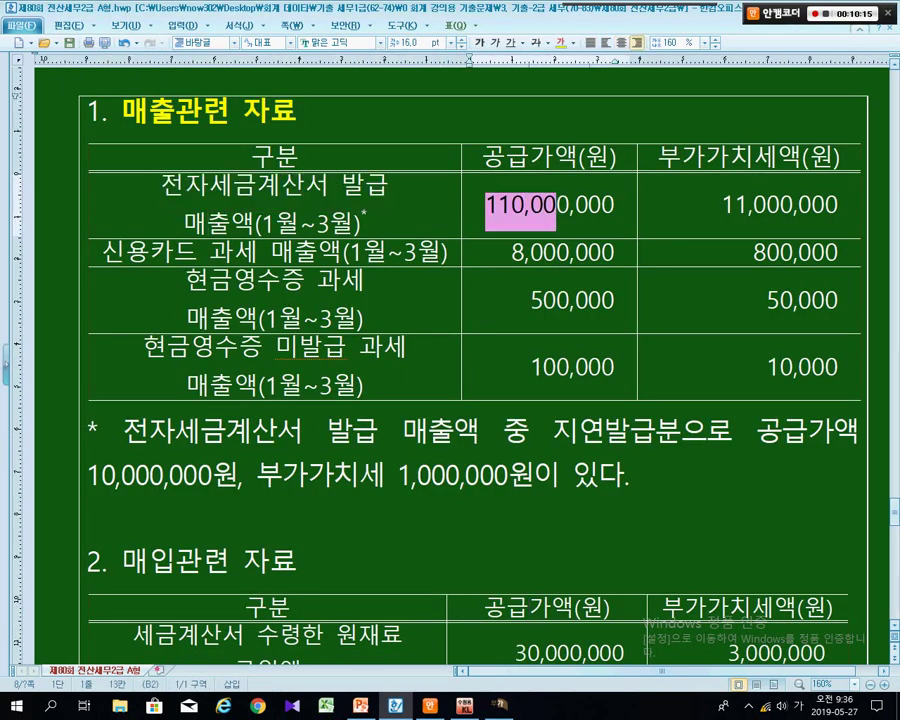
- Enter 110,000,000 as line 1 tax-invoice sales on the VAT return
{"action": "key", "text": "alt+Tab"}
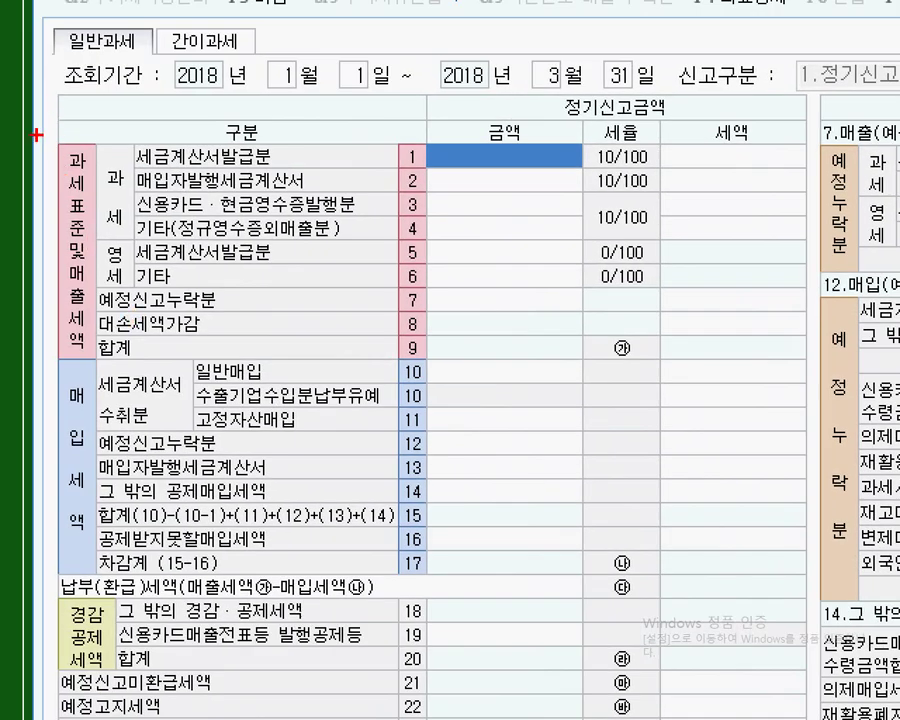
{"action": "mouse_move", "coordinate": [37, 133]}
{"action": "left_mouse_down"}
{"action": "mouse_move", "coordinate": [556, 161]}
{"action": "mouse_move", "coordinate": [850, 374]}
{"action": "mouse_move", "coordinate": [850, 416]}
{"action": "left_mouse_up"}
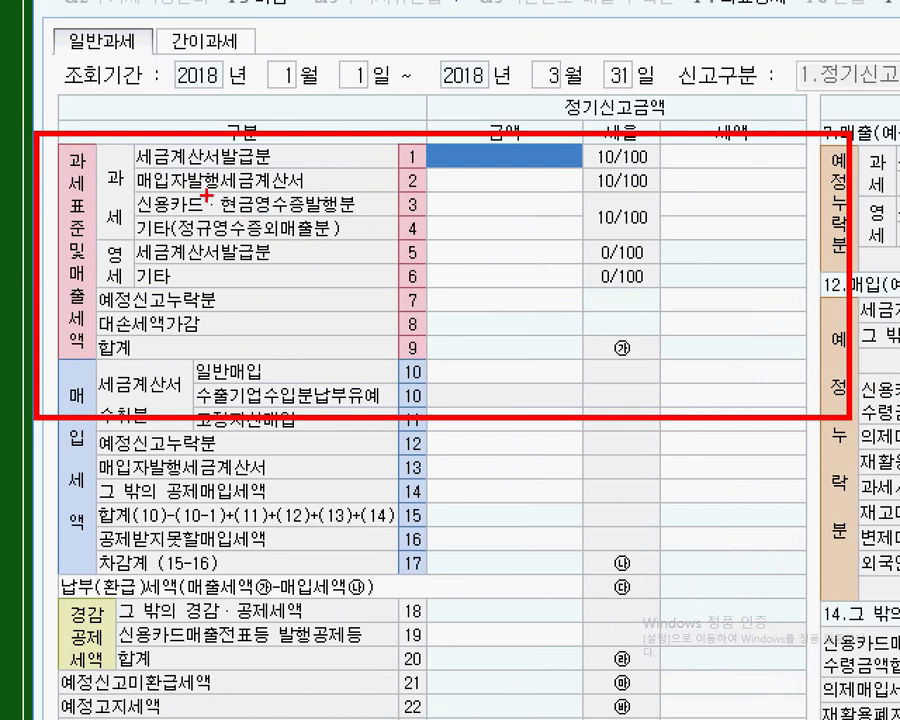
{"action": "mouse_move", "coordinate": [95, 138]}
{"action": "left_mouse_down"}
{"action": "mouse_move", "coordinate": [315, 201]}
{"action": "mouse_move", "coordinate": [633, 243]}
{"action": "mouse_move", "coordinate": [820, 243]}
{"action": "left_mouse_up"}
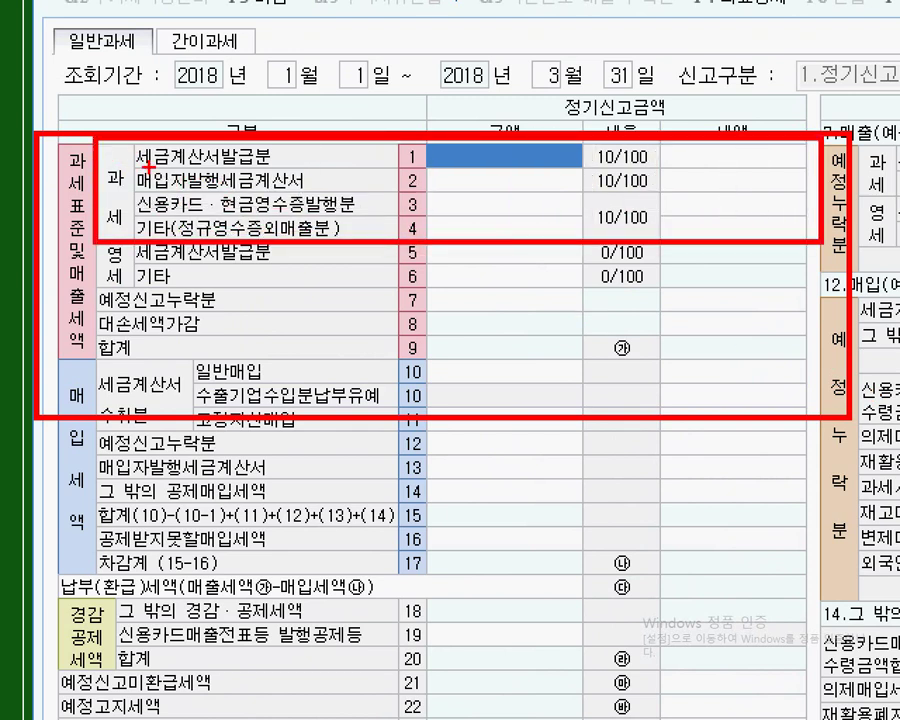
{"action": "left_click_drag", "start_coordinate": [118, 167], "coordinate": [410, 173]}
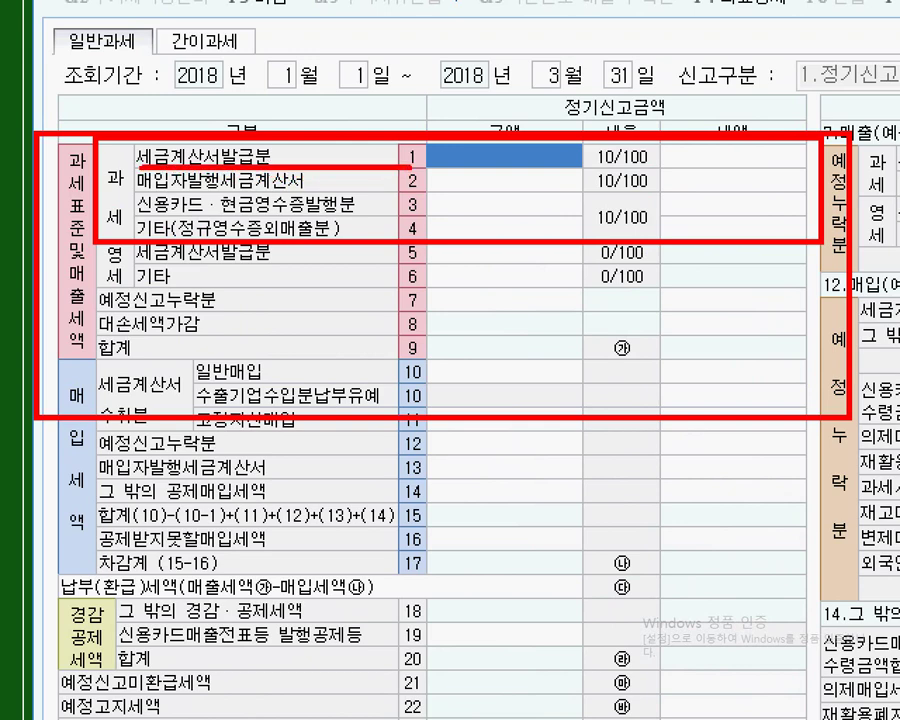
{"action": "key", "text": "Escape"}
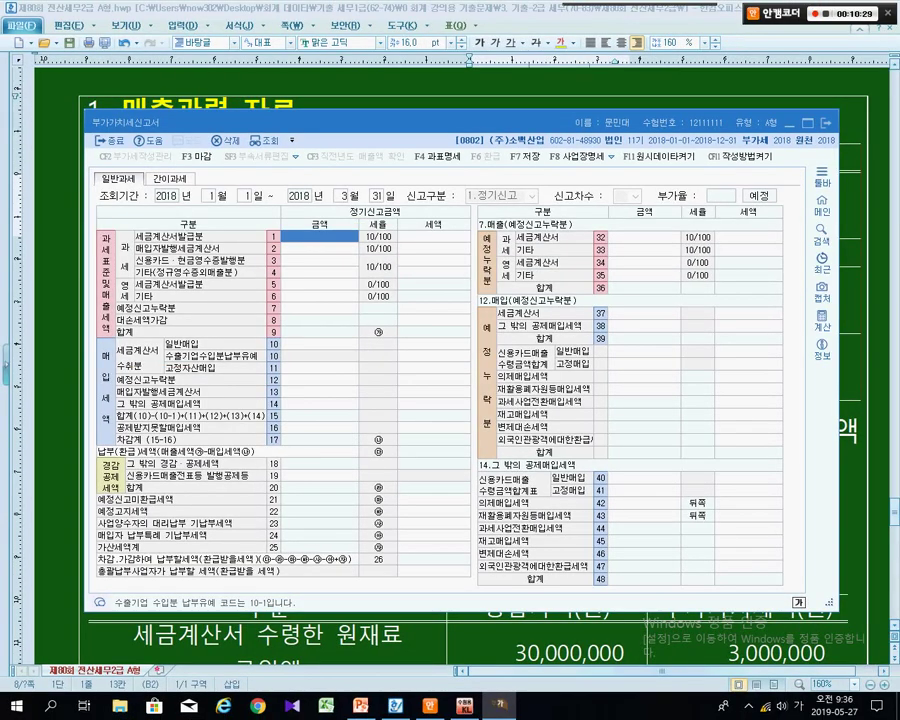
{"action": "type", "text": "110000000"}
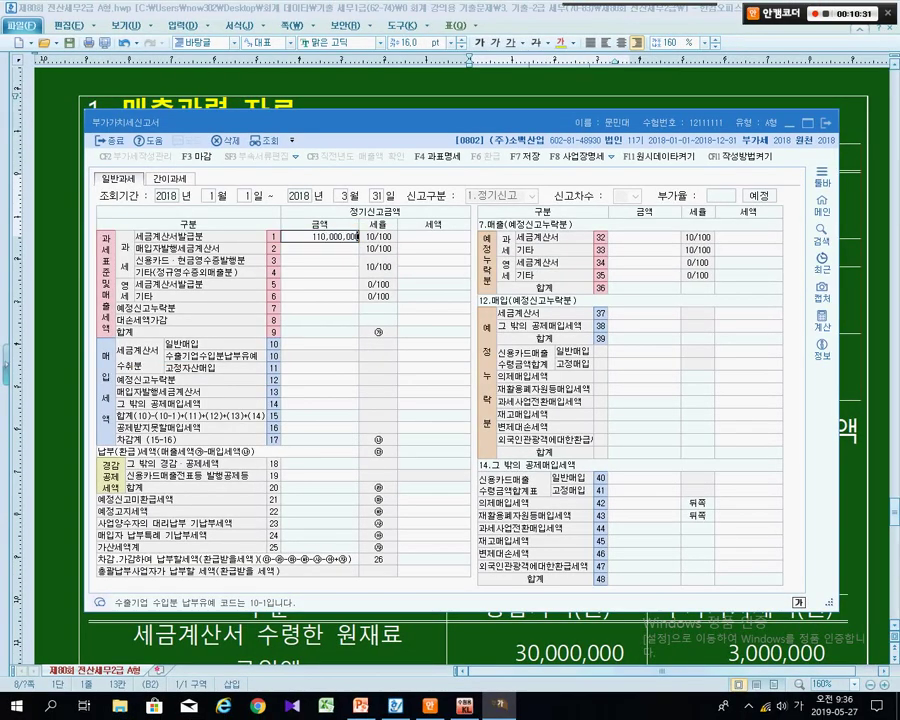
{"action": "key", "text": "Return"}
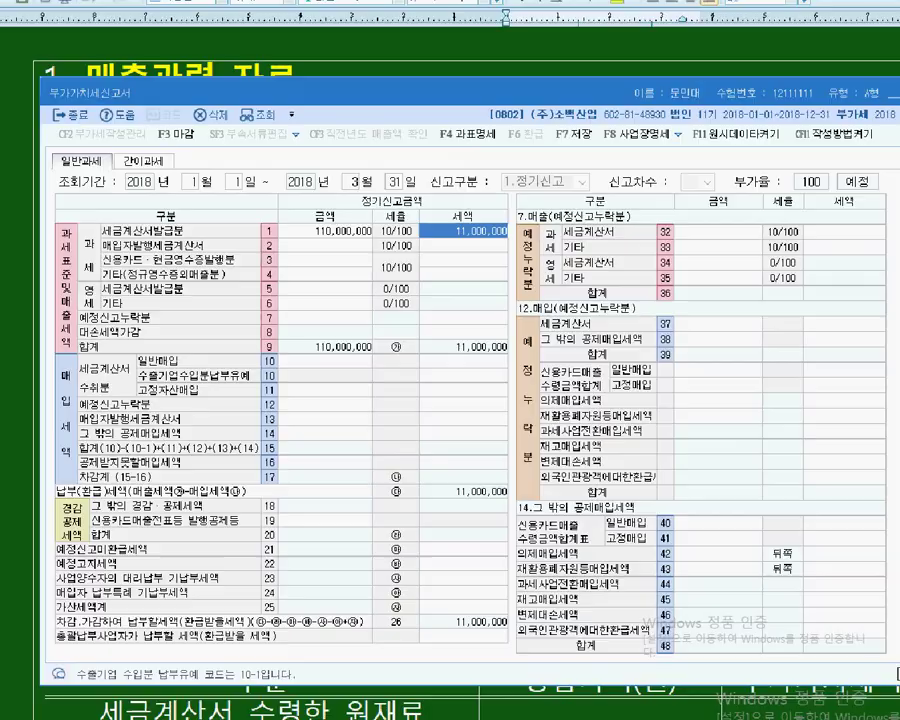
- Recolour the exam sheet's first sales row yellow to mark it done
{"action": "key", "text": "ctrl+1"}
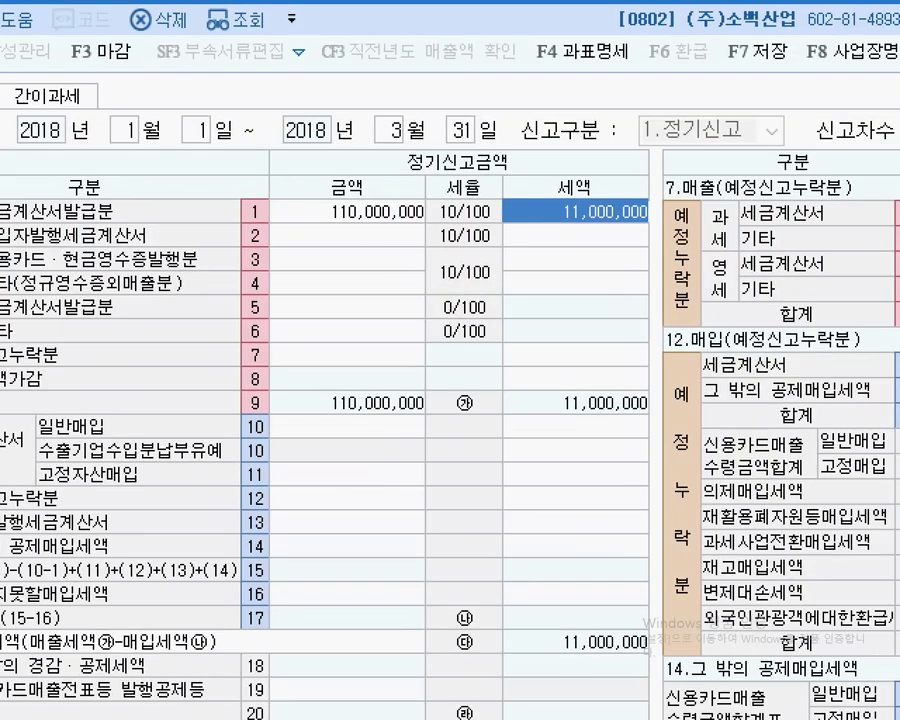
{"action": "mouse_move", "coordinate": [39, 180]}
{"action": "left_mouse_down"}
{"action": "mouse_move", "coordinate": [420, 227]}
{"action": "mouse_move", "coordinate": [670, 237]}
{"action": "left_mouse_up"}
{"action": "key", "text": "Escape"}
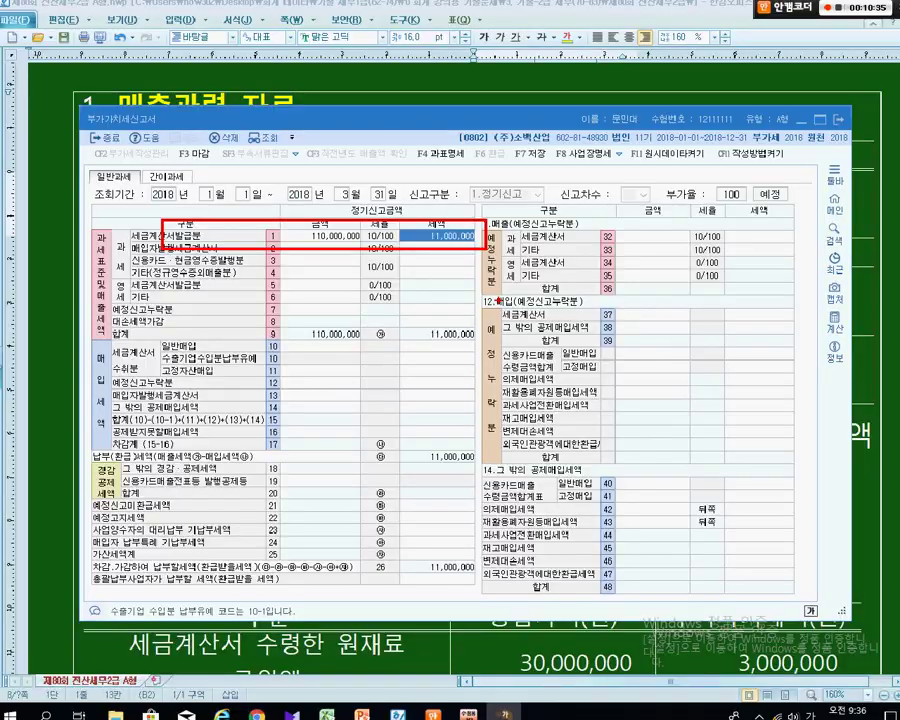
{"action": "key", "text": "alt+Tab"}
{"action": "left_click_drag", "start_coordinate": [556, 206], "coordinate": [776, 204]}
{"action": "key", "text": "ctrl+m"}
- Locate the 8,000,000 credit card sales amount on the exam sheet
{"action": "key", "text": "b"}
{"action": "left_click", "coordinate": [275, 253]}
{"action": "key", "text": "F5"}
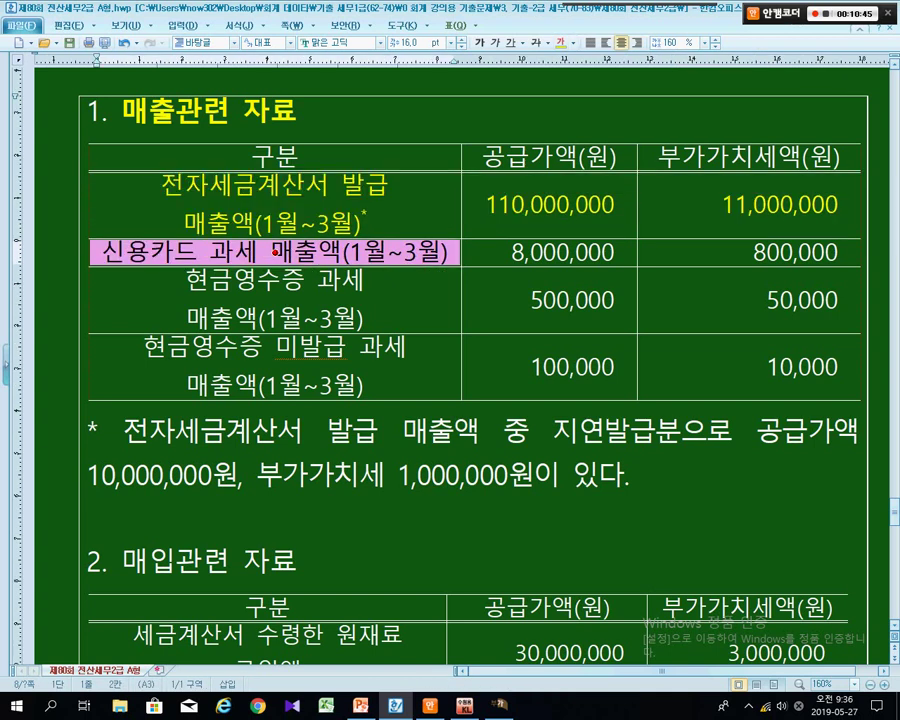
{"action": "key", "text": "Right"}
{"action": "key", "text": "alt+Tab"}
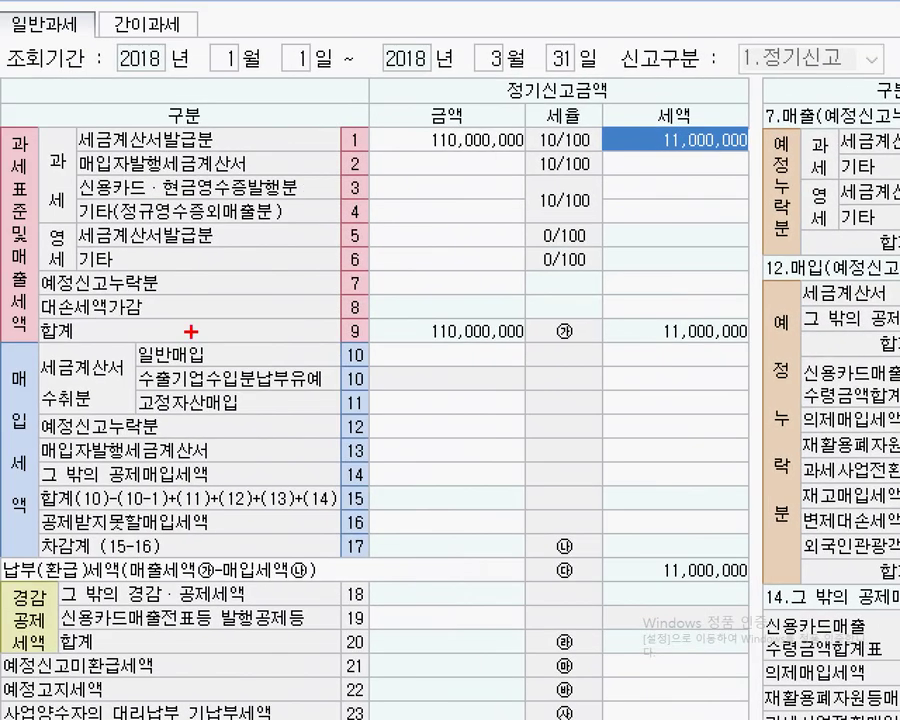
- Review the still-empty line 3 card sales area on the VAT return
{"action": "mouse_move", "coordinate": [73, 172]}
{"action": "left_mouse_down"}
{"action": "mouse_move", "coordinate": [540, 206]}
{"action": "mouse_move", "coordinate": [762, 207]}
{"action": "left_mouse_up"}
{"action": "mouse_move", "coordinate": [110, 150]}
{"action": "left_mouse_down"}
{"action": "mouse_move", "coordinate": [65, 165]}
{"action": "mouse_move", "coordinate": [75, 215]}
{"action": "mouse_move", "coordinate": [112, 195]}
{"action": "left_mouse_up"}
{"action": "left_click_drag", "start_coordinate": [163, 213], "coordinate": [203, 212]}
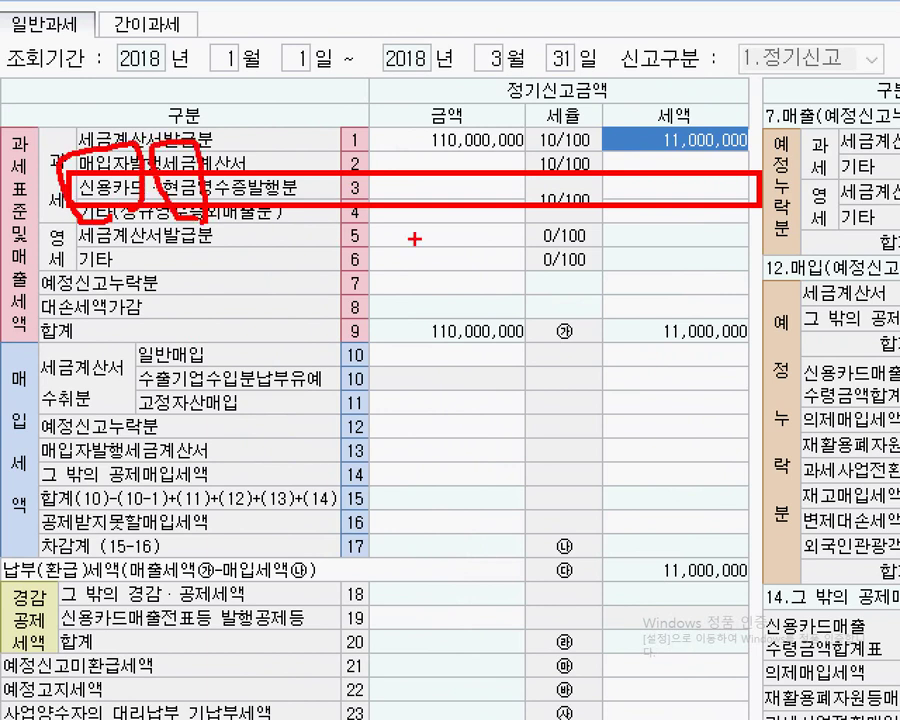
{"action": "left_click_drag", "start_coordinate": [452, 199], "coordinate": [440, 196]}
{"action": "mouse_move", "coordinate": [690, 160]}
{"action": "left_mouse_down"}
{"action": "mouse_move", "coordinate": [640, 190]}
{"action": "mouse_move", "coordinate": [730, 208]}
{"action": "left_mouse_up"}
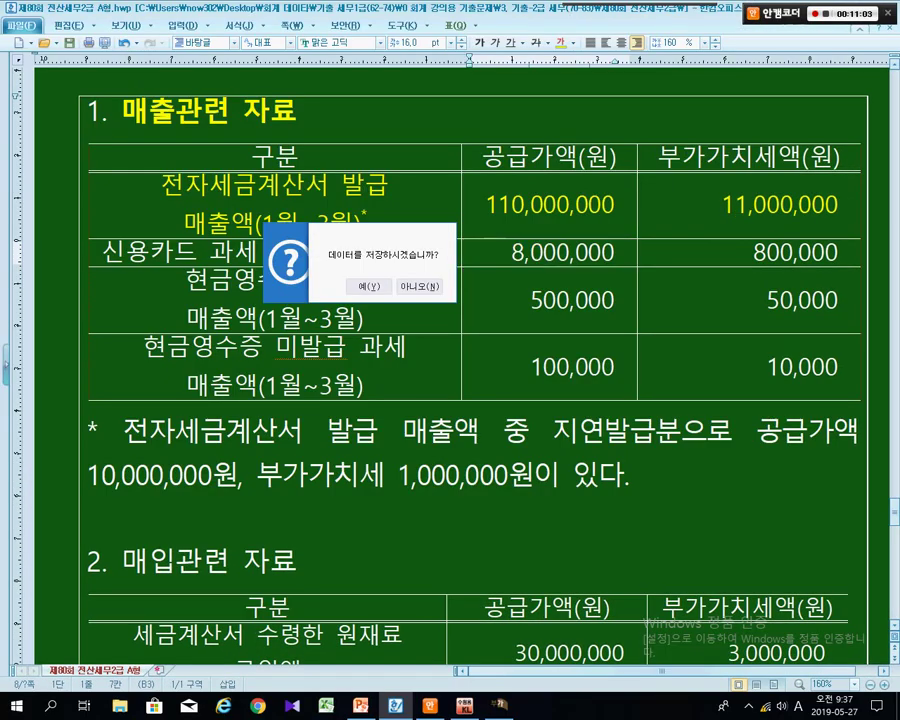
- Decline saving, then enter 110,000,000 on line 1 and 8,000,000 on line 3
{"action": "left_click", "coordinate": [419, 286]}
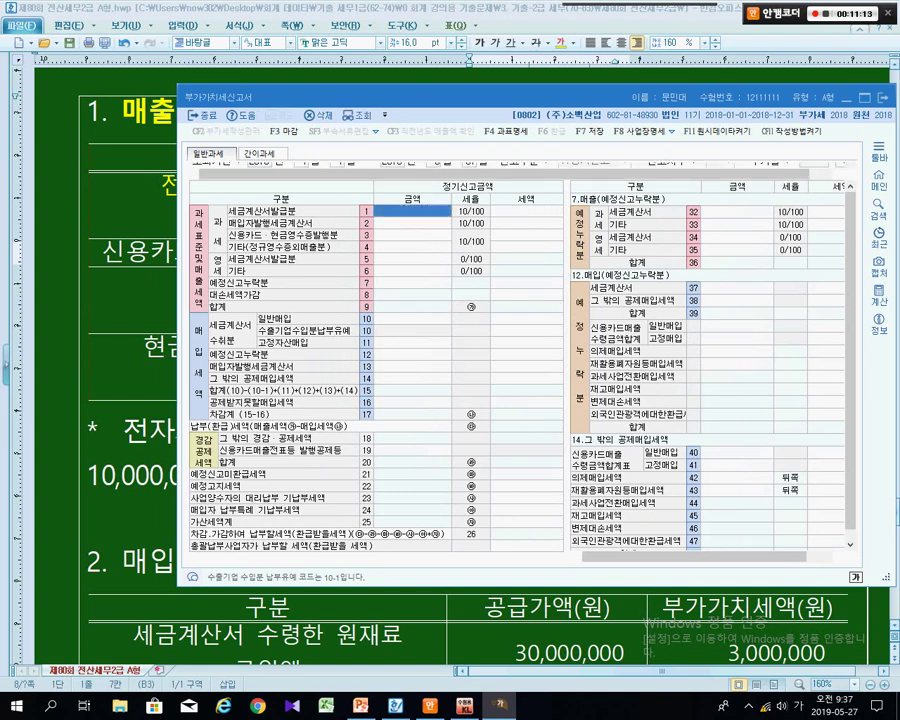
{"action": "type", "text": "110,000,000"}
{"action": "key", "text": "Return"}
{"action": "key", "text": "Return"}
{"action": "key", "text": "Return"}
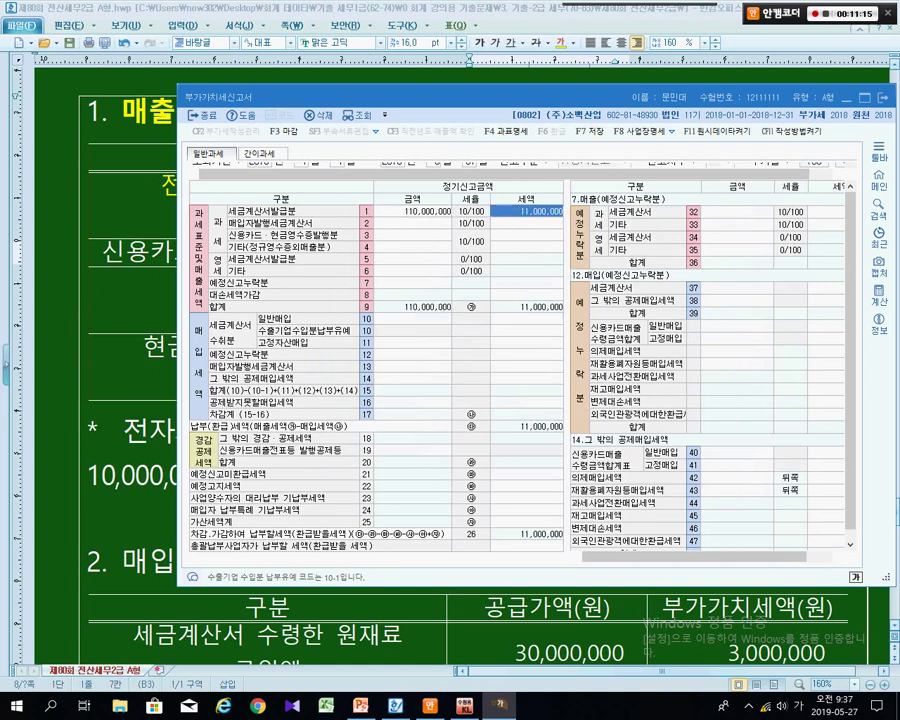
{"action": "key", "text": "Return"}
{"action": "type", "text": "8000000"}
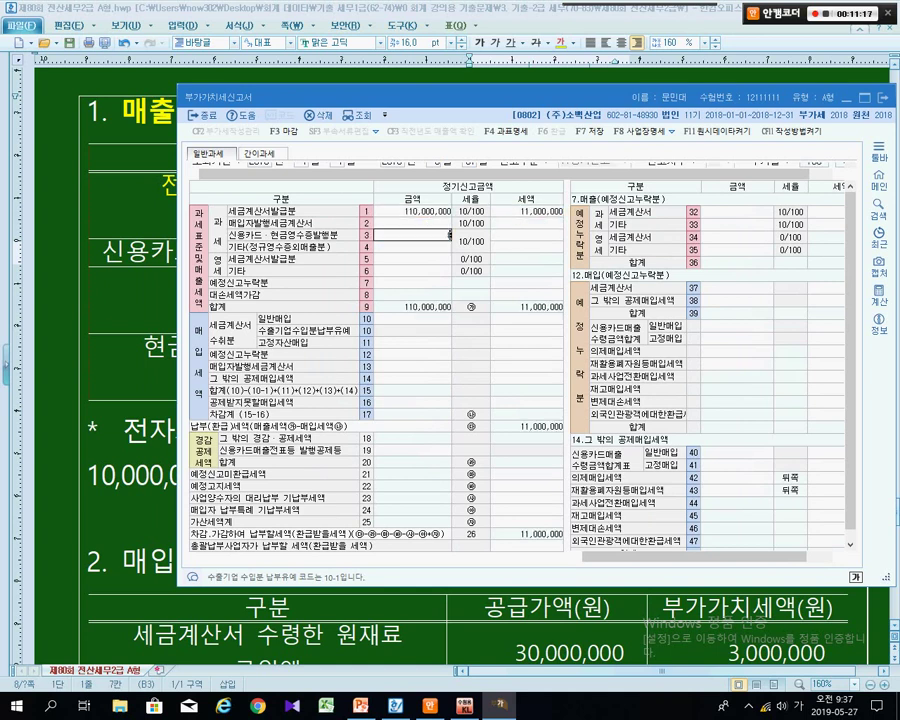
{"action": "key", "text": "Return"}
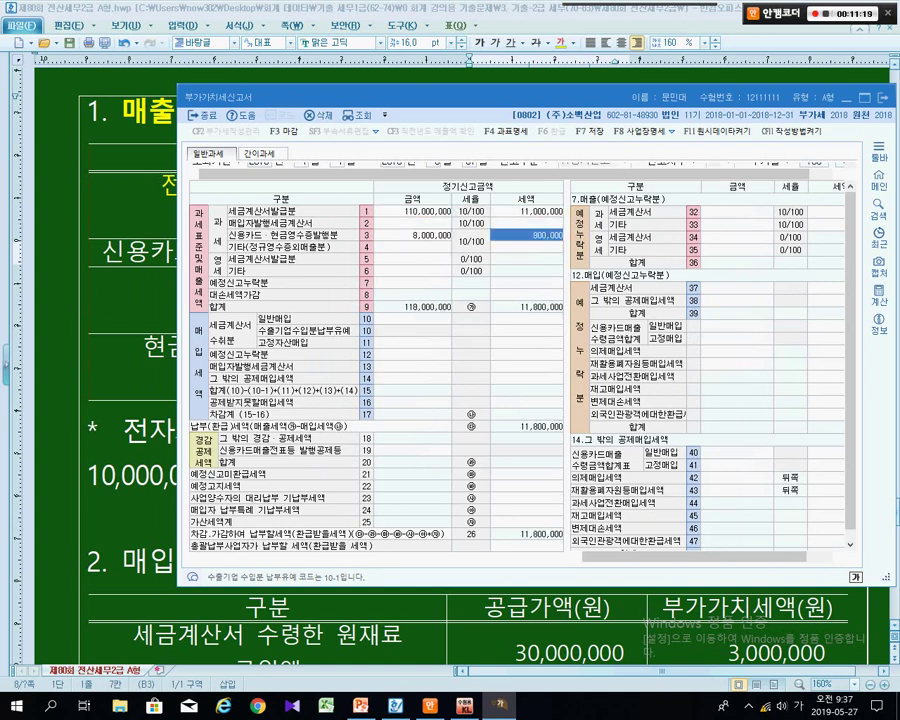
- Check the exam sheet's cash-receipt taxable sales item against the return
{"action": "key", "text": "alt+Tab"}
{"action": "left_click_drag", "start_coordinate": [187, 281], "coordinate": [330, 281]}
{"action": "left_click_drag", "start_coordinate": [209, 318], "coordinate": [257, 318]}
{"action": "key", "text": "alt+Tab"}
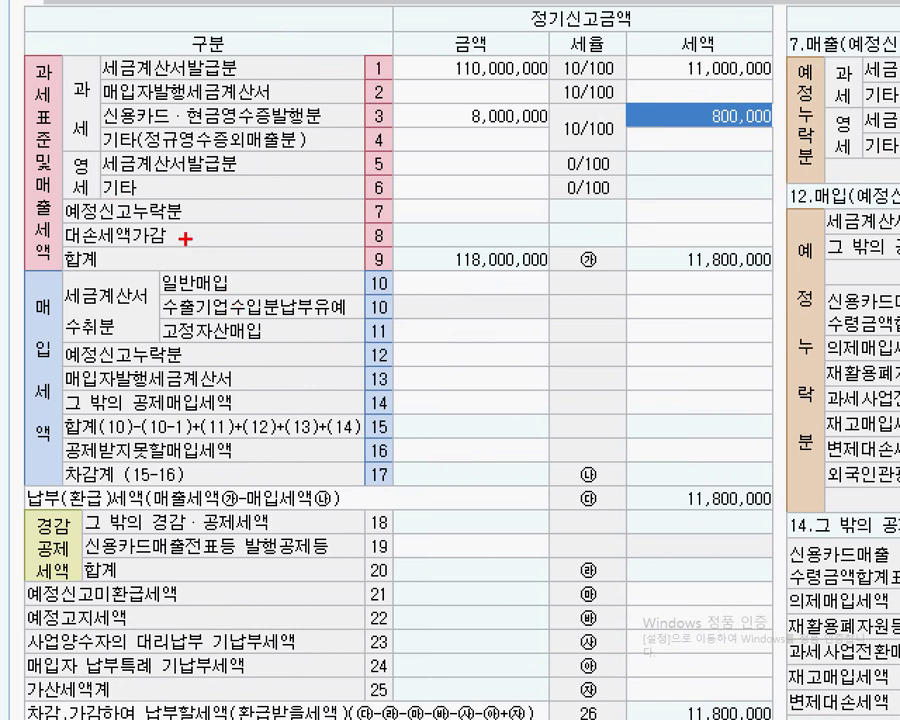
{"action": "left_click_drag", "start_coordinate": [87, 95], "coordinate": [781, 143]}
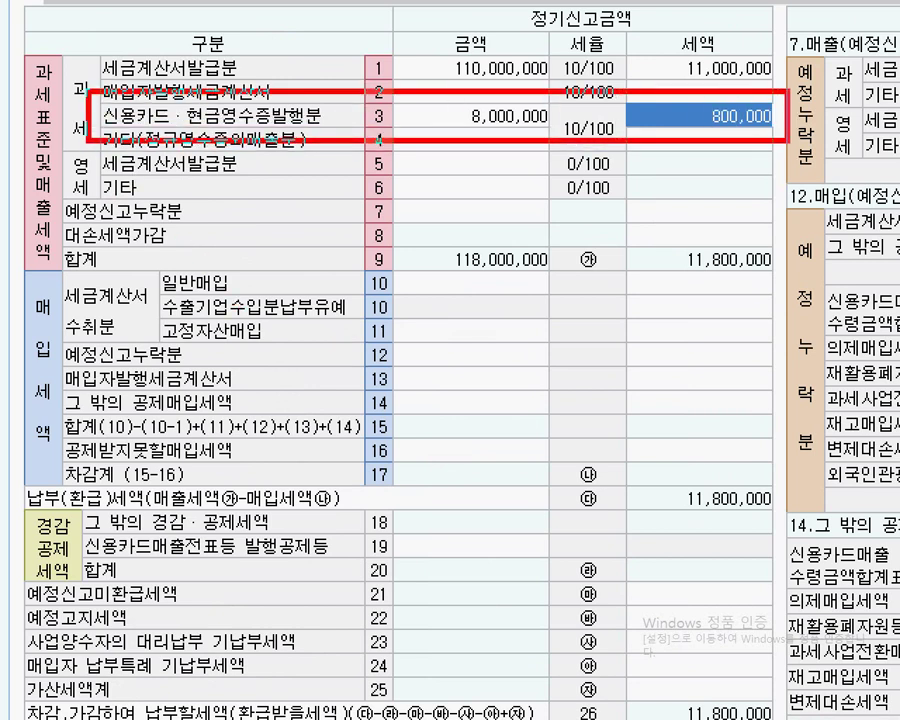
{"action": "key", "text": "Escape"}
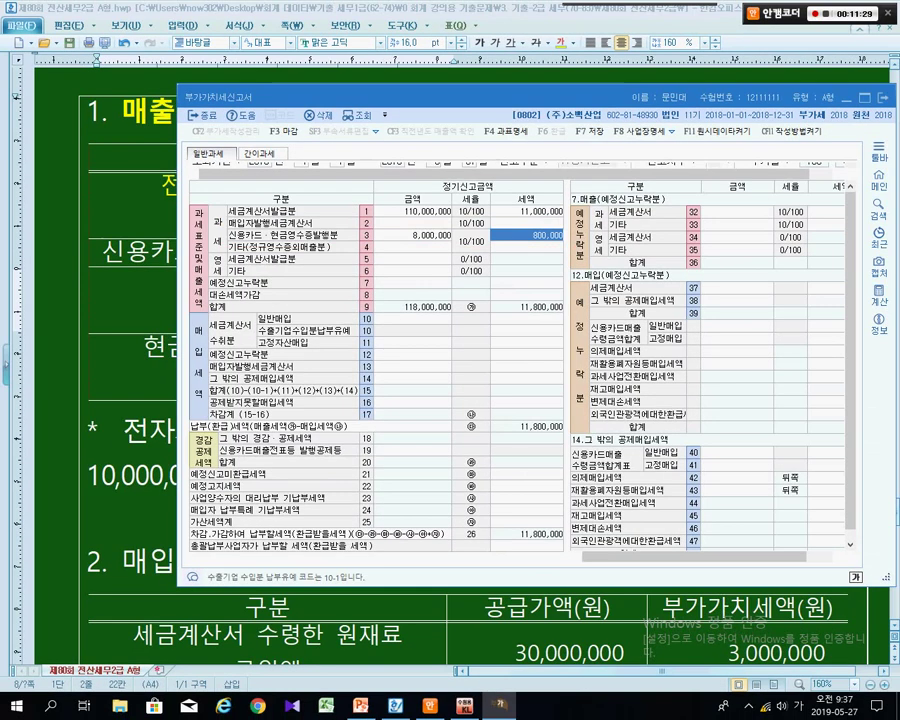
- Change line 3 to 8,500,000, adding the 500,000 cash-receipt sales to card sales
{"action": "key", "text": "alt+Tab"}
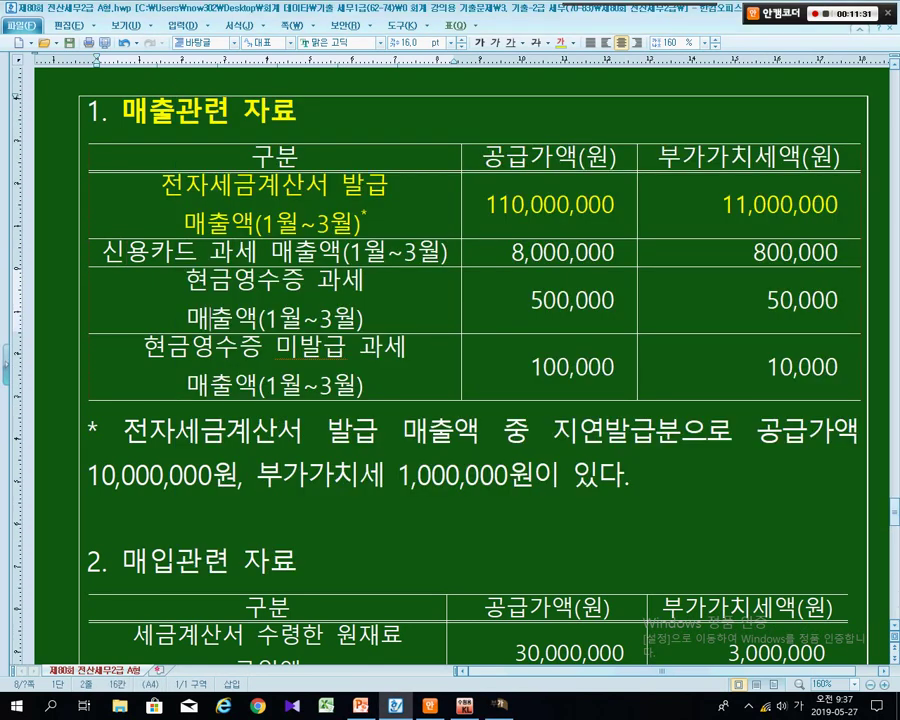
{"action": "left_click_drag", "start_coordinate": [530, 300], "coordinate": [588, 300]}
{"action": "key", "text": "alt+Tab"}
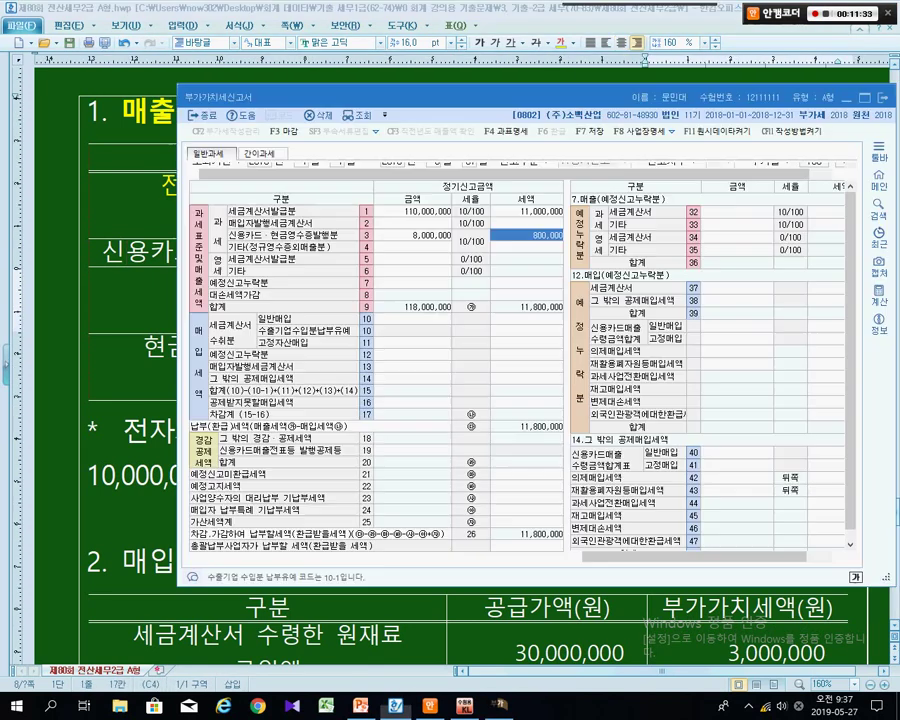
{"action": "left_click", "coordinate": [412, 234]}
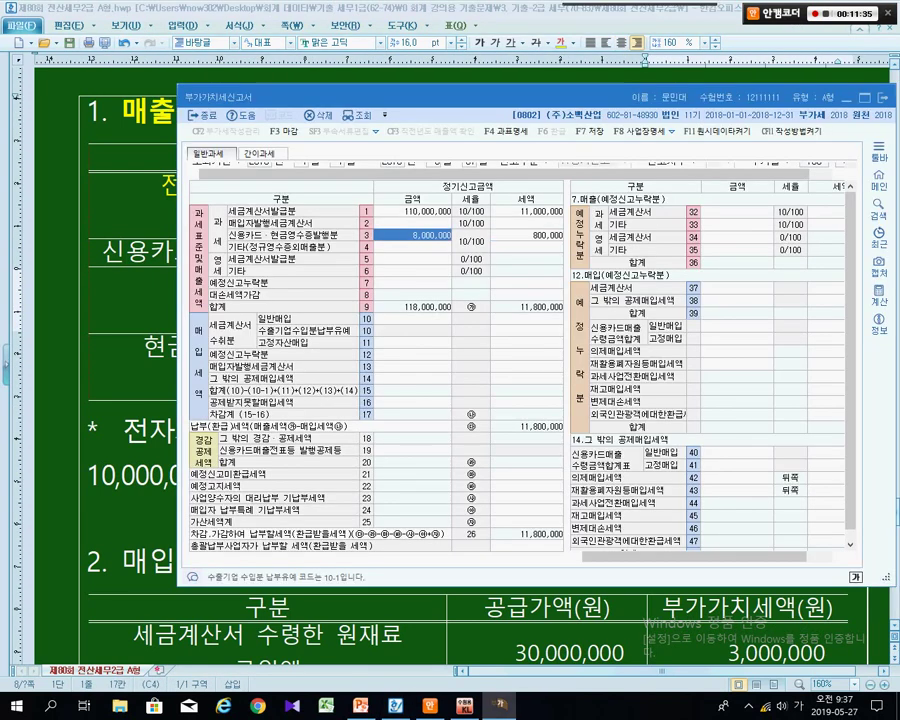
{"action": "type", "text": "8500000"}
{"action": "key", "text": "Return"}
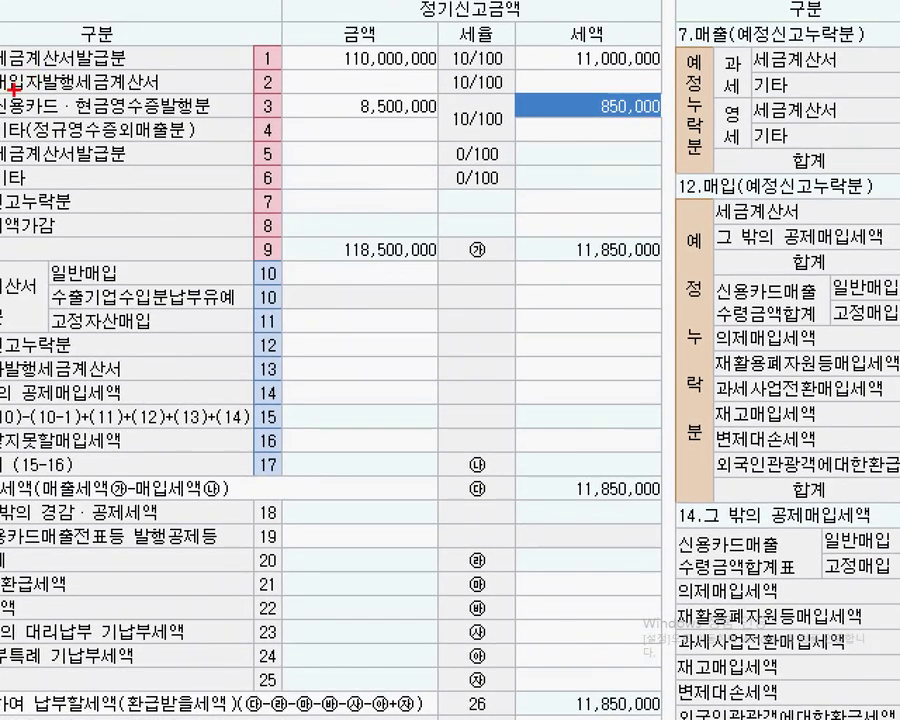
- Close the VAT return without saving the entered data
{"action": "left_click_drag", "start_coordinate": [14, 88], "coordinate": [705, 131]}
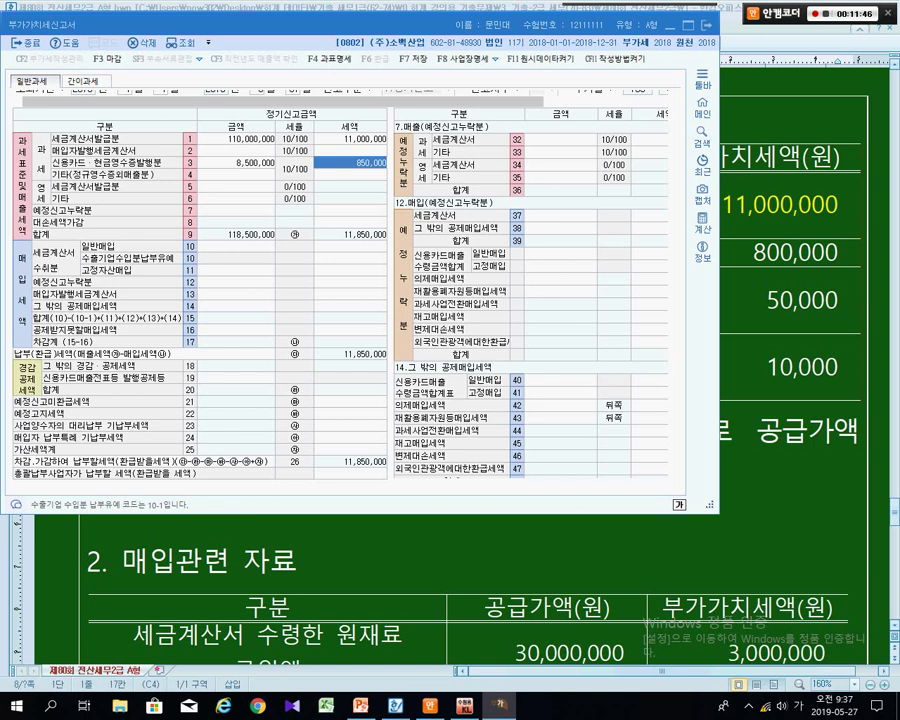
{"action": "key", "text": "Escape"}
{"action": "key", "text": "Tab"}
{"action": "key", "text": "Return"}
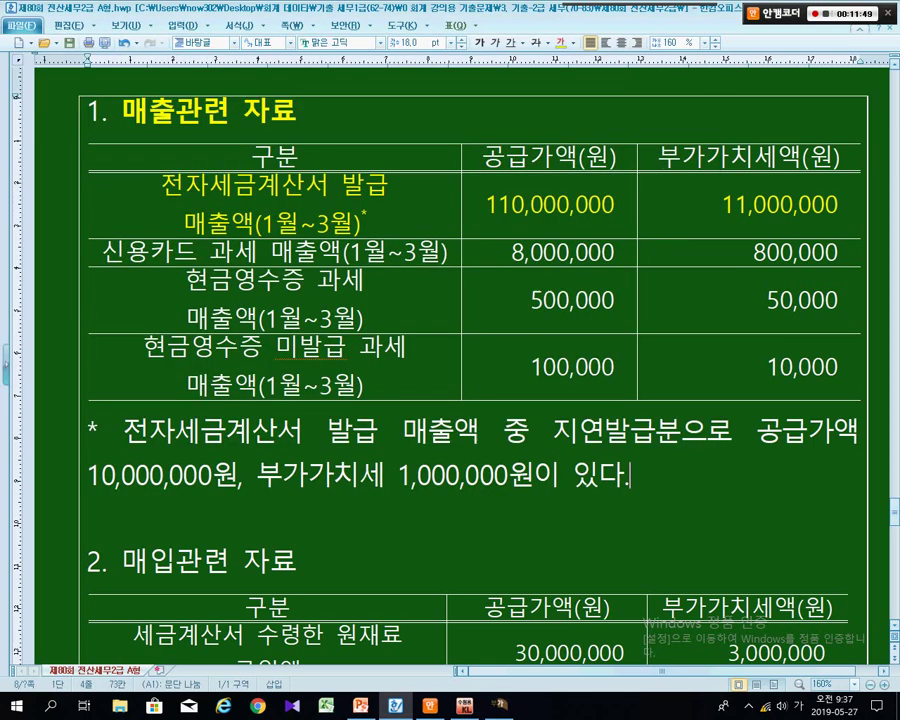
- Select 과세 in the exam sheet's uncashed-receipt sales row
{"action": "key", "text": "Down"}
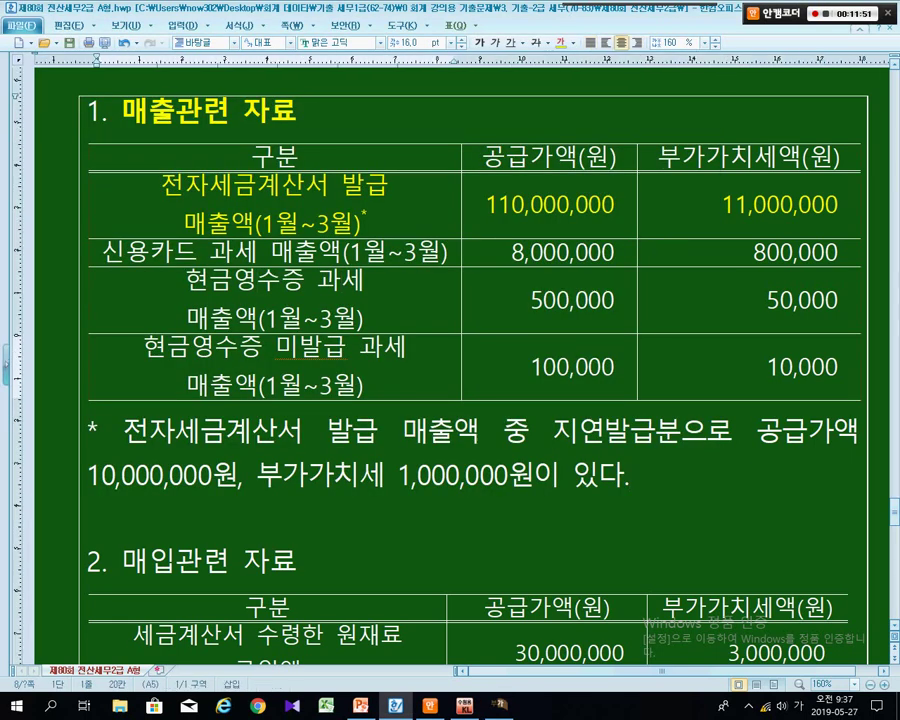
{"action": "left_click_drag", "start_coordinate": [146, 348], "coordinate": [405, 348]}
{"action": "left_click", "coordinate": [386, 348]}
{"action": "double_click", "coordinate": [386, 350]}
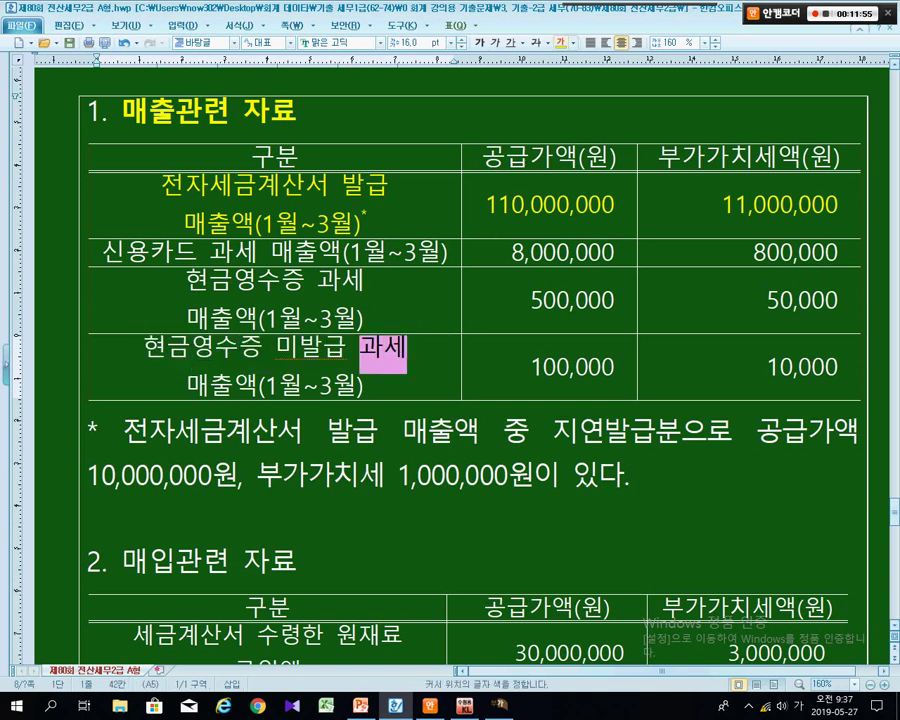
- Reload the return for the period and enter 110,000,000 invoiced sales on line 1
{"action": "key", "text": "alt+Tab"}
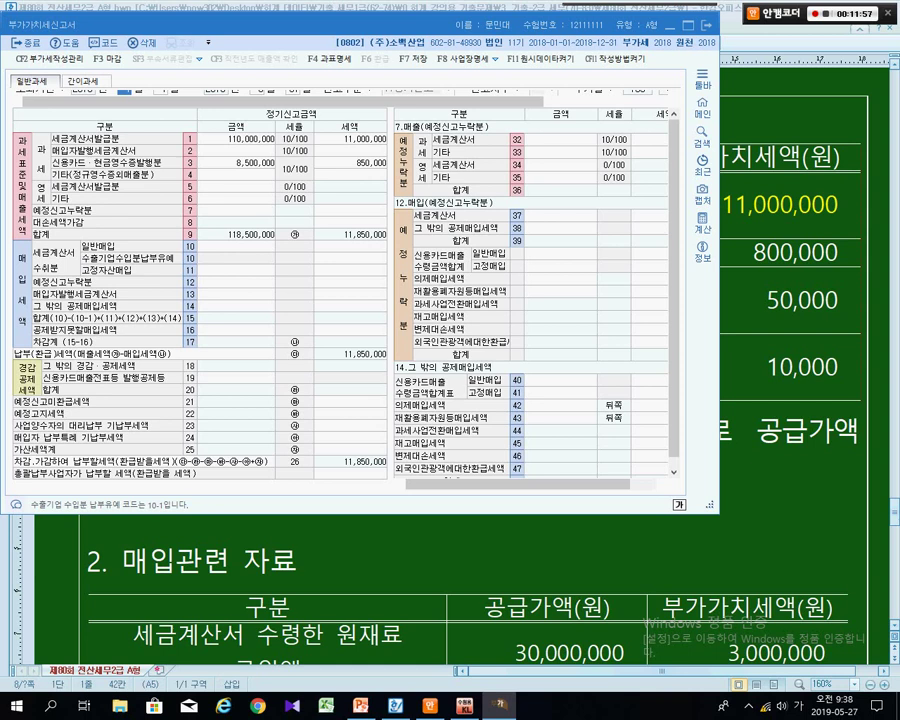
{"action": "left_click_drag", "start_coordinate": [200, 23], "coordinate": [345, 44]}
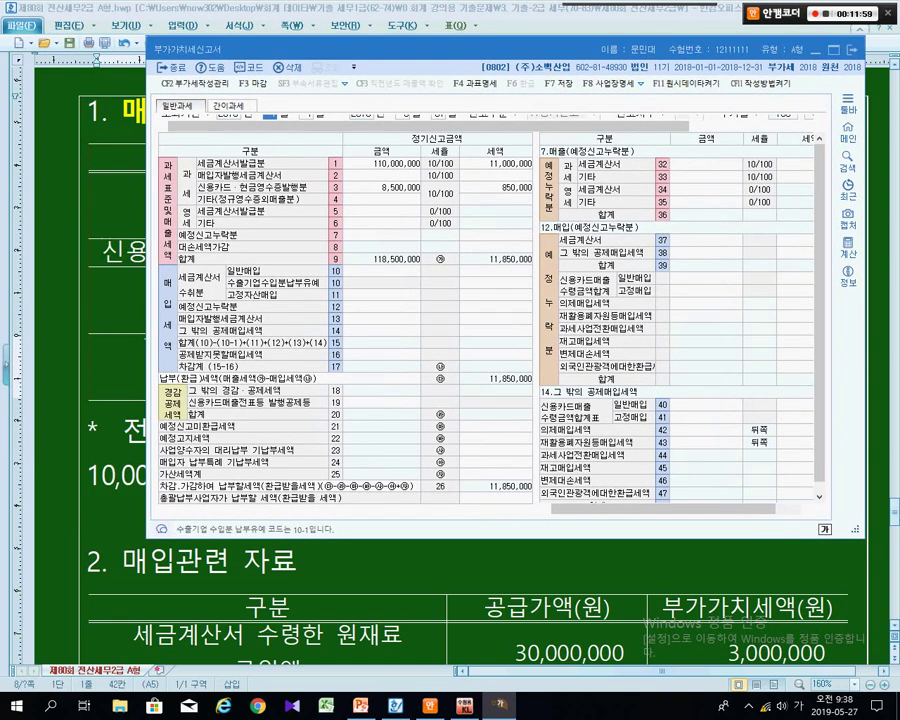
{"action": "key", "text": "Return"}
{"action": "key", "text": "Return"}
{"action": "key", "text": "Return"}
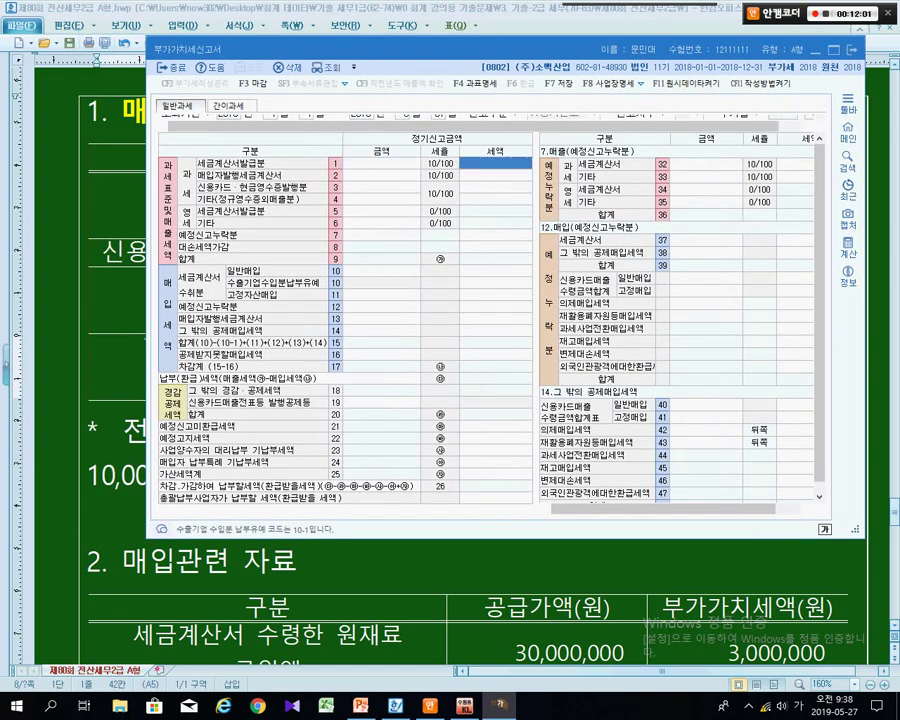
{"action": "left_click", "coordinate": [381, 162]}
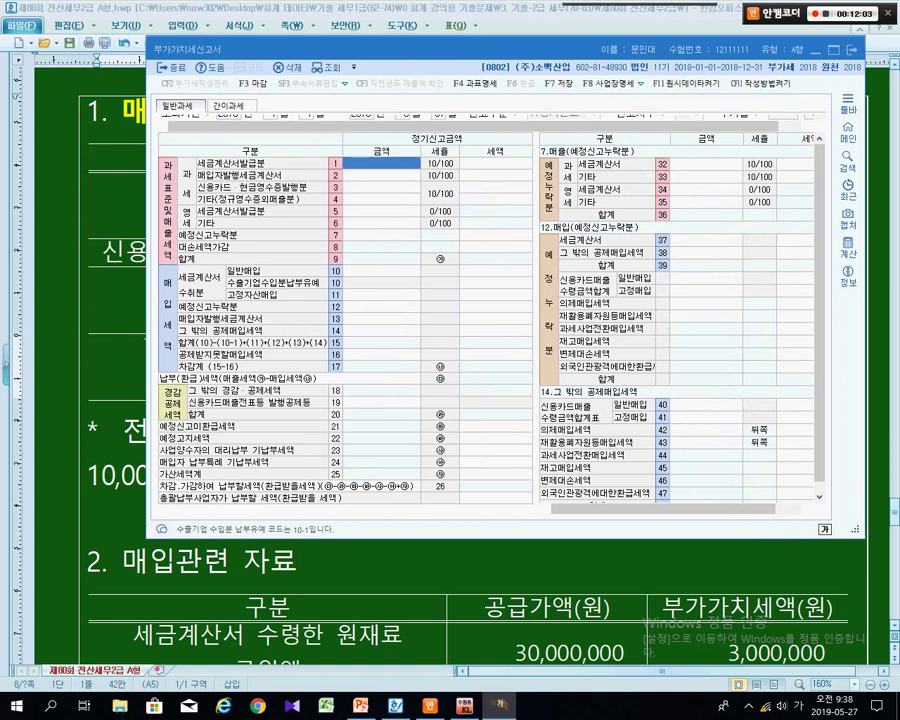
{"action": "type", "text": "110,000,000"}
{"action": "key", "text": "Return"}
{"action": "key", "text": "Return"}
{"action": "key", "text": "Return"}
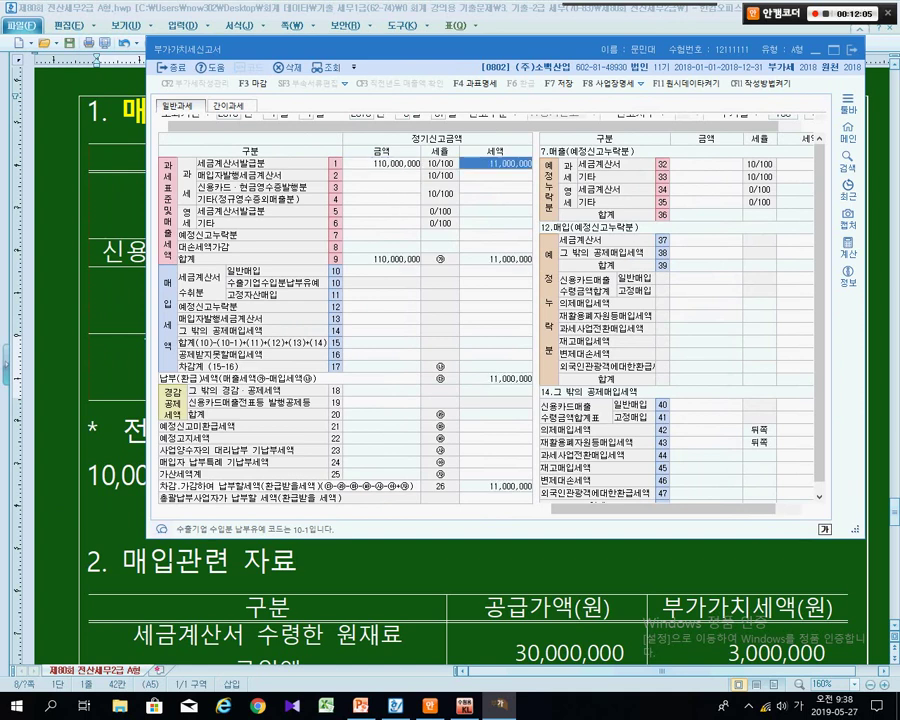
- Enter 8,500,000 on line 3 and review the 118,500,000 total with 11,850,000 tax
{"action": "left_click", "coordinate": [382, 187]}
{"action": "type", "text": "8,500,000,000"}
{"action": "key", "text": "BackSpace"}
{"action": "key", "text": "BackSpace"}
{"action": "key", "text": "BackSpace"}
{"action": "key", "text": "Return"}
{"action": "key", "text": "Return"}
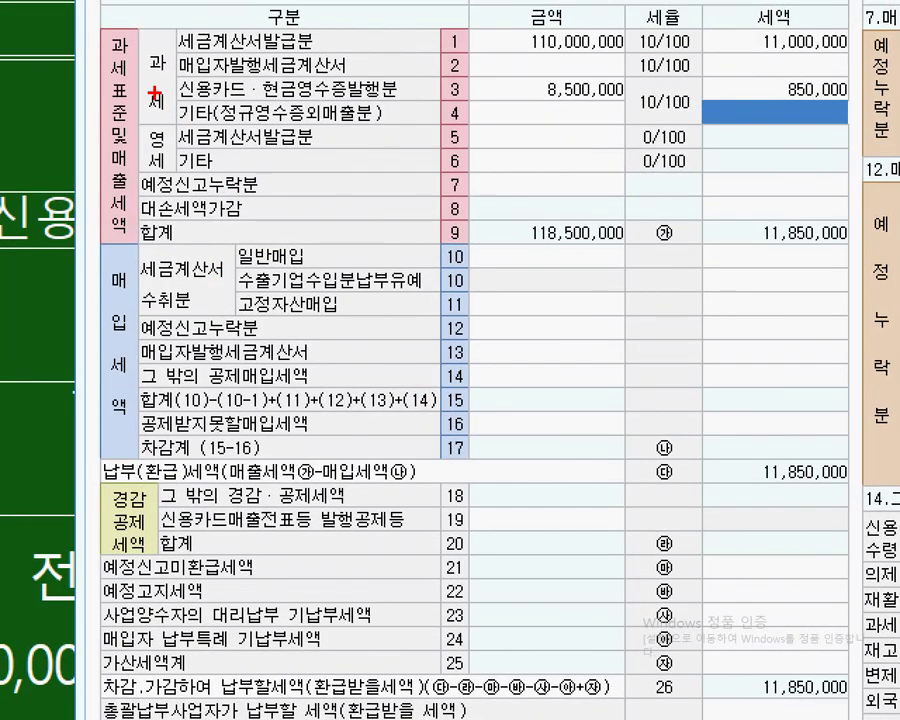
{"action": "mouse_move", "coordinate": [150, 81]}
{"action": "left_mouse_down"}
{"action": "mouse_move", "coordinate": [185, 95]}
{"action": "mouse_move", "coordinate": [505, 128]}
{"action": "mouse_move", "coordinate": [815, 145]}
{"action": "mouse_move", "coordinate": [867, 137]}
{"action": "left_mouse_up"}
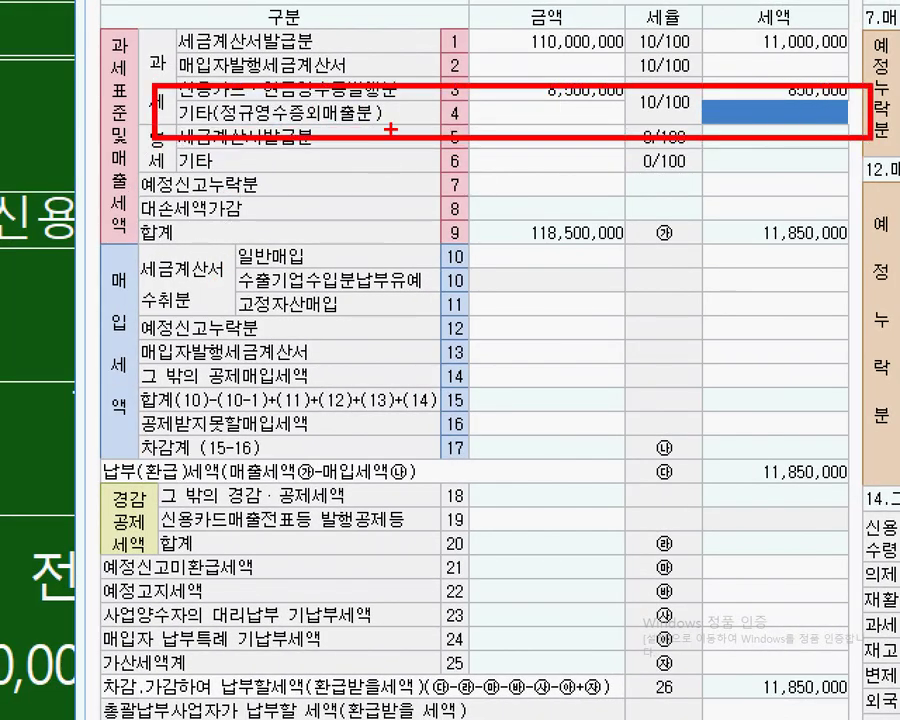
{"action": "left_click_drag", "start_coordinate": [388, 127], "coordinate": [415, 255]}
{"action": "mouse_move", "coordinate": [158, 38]}
{"action": "left_mouse_down"}
{"action": "mouse_move", "coordinate": [150, 18]}
{"action": "mouse_move", "coordinate": [185, 6]}
{"action": "mouse_move", "coordinate": [206, 30]}
{"action": "mouse_move", "coordinate": [180, 46]}
{"action": "left_mouse_up"}
{"action": "left_click_drag", "start_coordinate": [183, 95], "coordinate": [205, 78]}
{"action": "left_click_drag", "start_coordinate": [275, 95], "coordinate": [318, 100]}
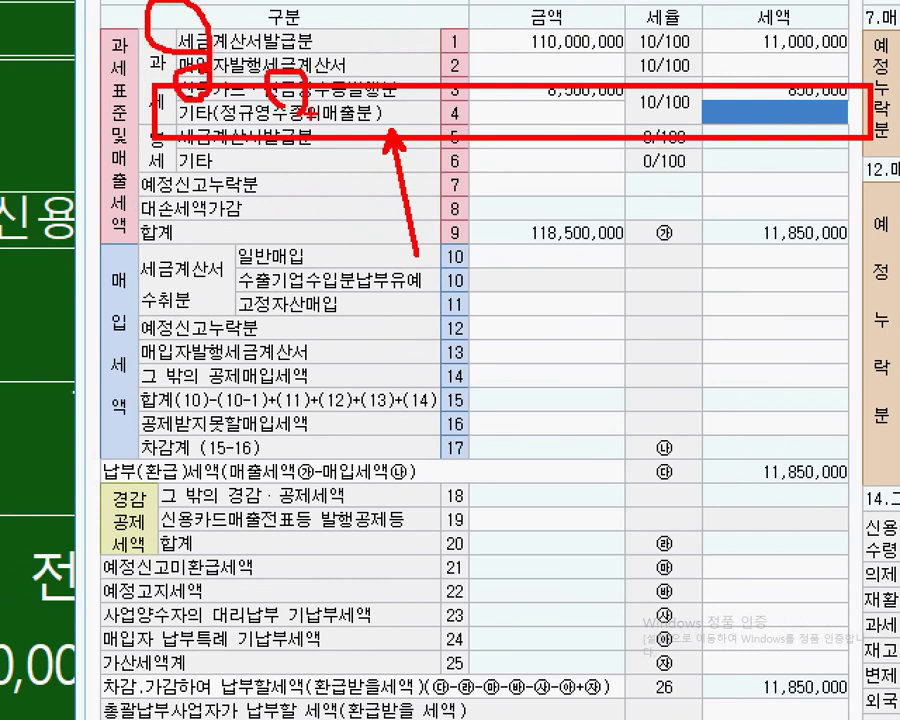
{"action": "left_click_drag", "start_coordinate": [524, 122], "coordinate": [524, 204]}
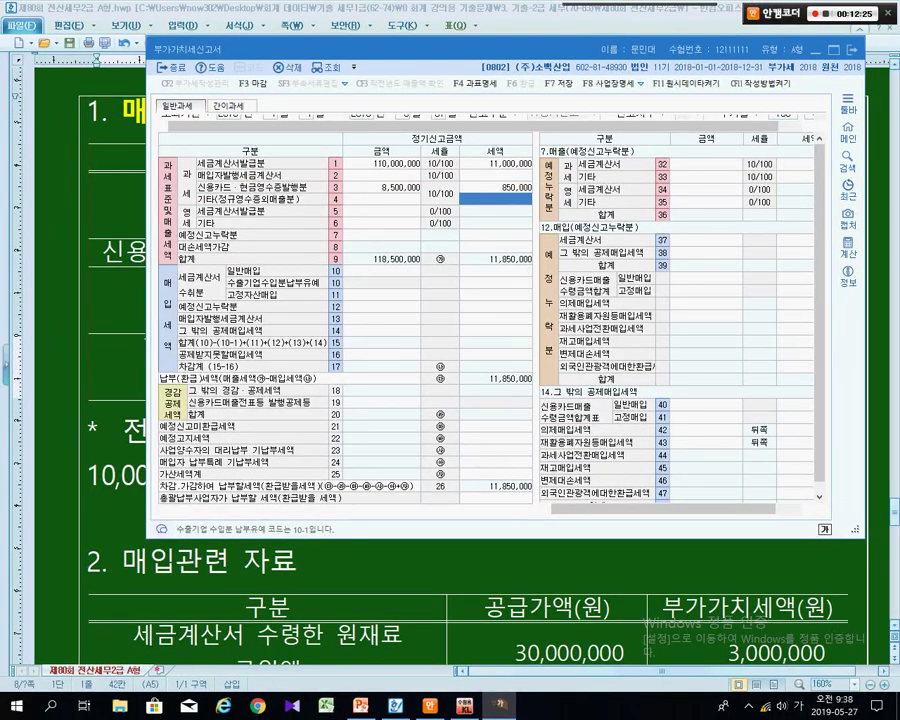
- Enter 100,000 as line 4 other sales on the VAT return
{"action": "key", "text": "alt+Tab"}
{"action": "key", "text": "alt+Tab"}
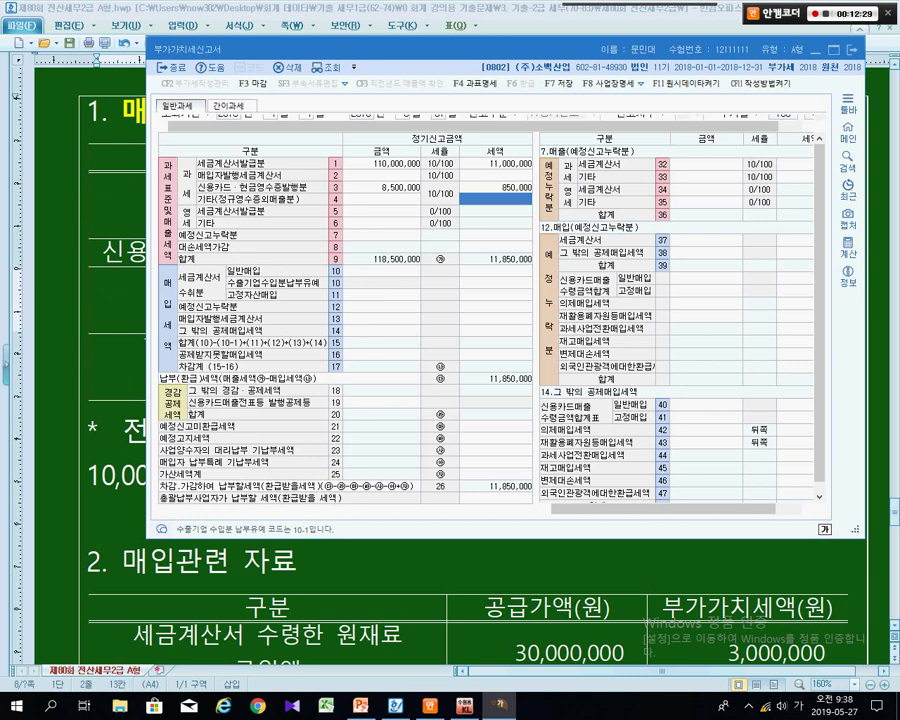
{"action": "type", "text": "1000000"}
{"action": "key", "text": "Return"}
- Locate the electronic tax-invoice sales note below the exam's sales table
{"action": "key", "text": "alt+Tab"}
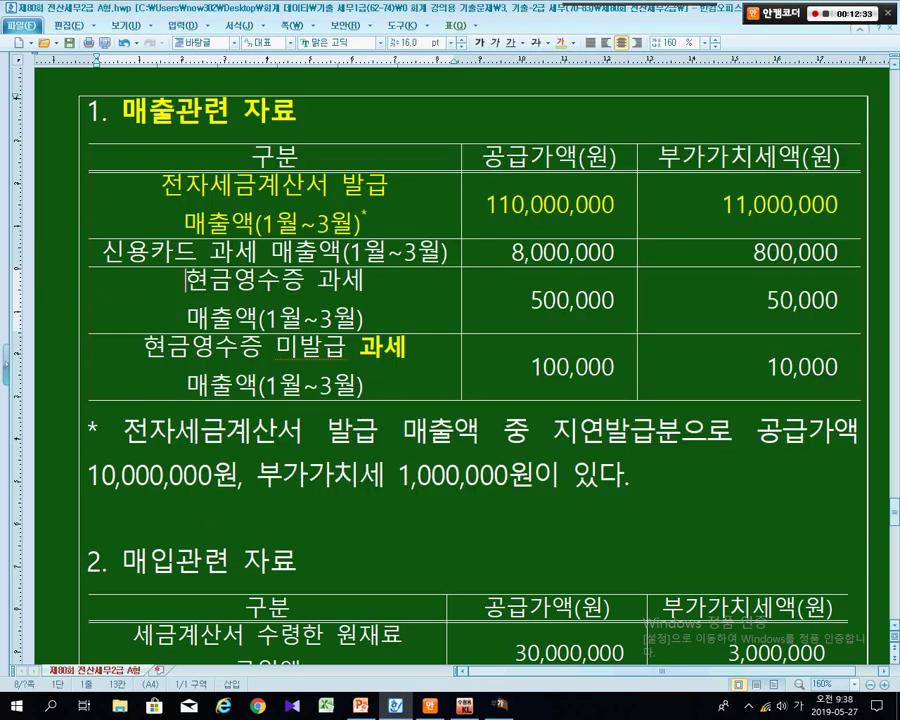
{"action": "left_click_drag", "start_coordinate": [250, 200], "coordinate": [280, 300]}
{"action": "left_click_drag", "start_coordinate": [275, 350], "coordinate": [275, 366]}
{"action": "scroll", "coordinate": [275, 366], "scroll_direction": "down", "scroll_amount": 3}
{"action": "left_click", "coordinate": [308, 341]}
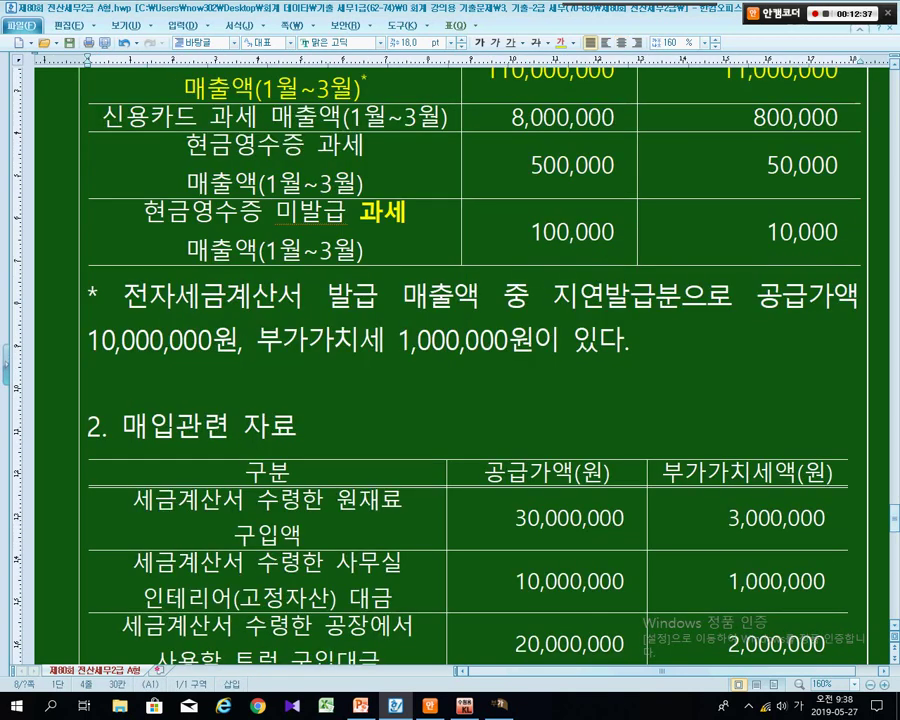
{"action": "left_click_drag", "start_coordinate": [122, 298], "coordinate": [807, 298]}
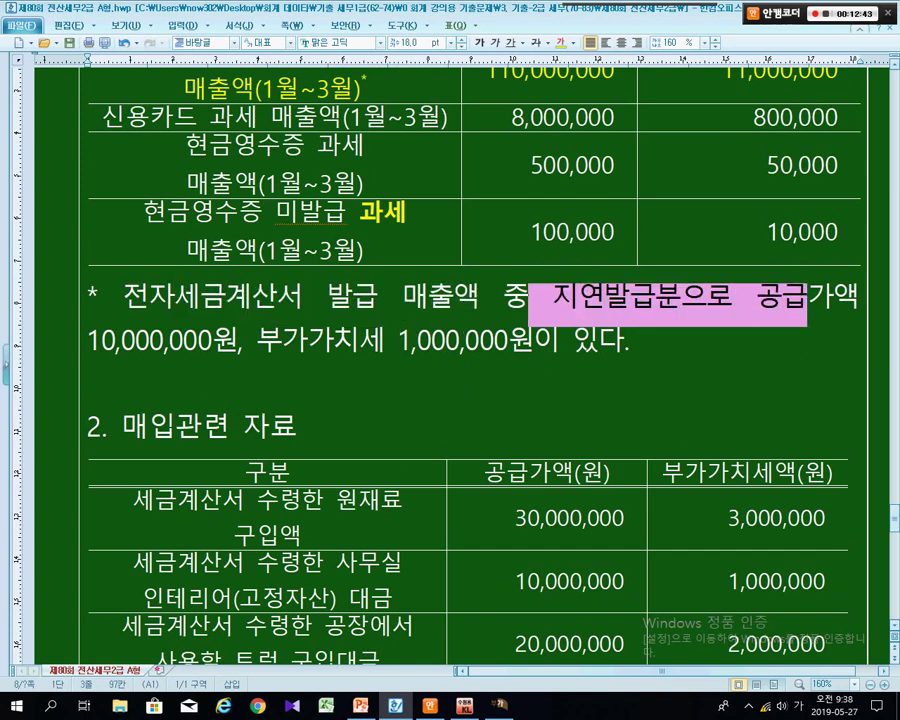
{"action": "left_click", "coordinate": [808, 298]}
- Make 지연발급분 bold, yellow and underlined in the exam sheet
{"action": "left_click_drag", "start_coordinate": [552, 298], "coordinate": [680, 298]}
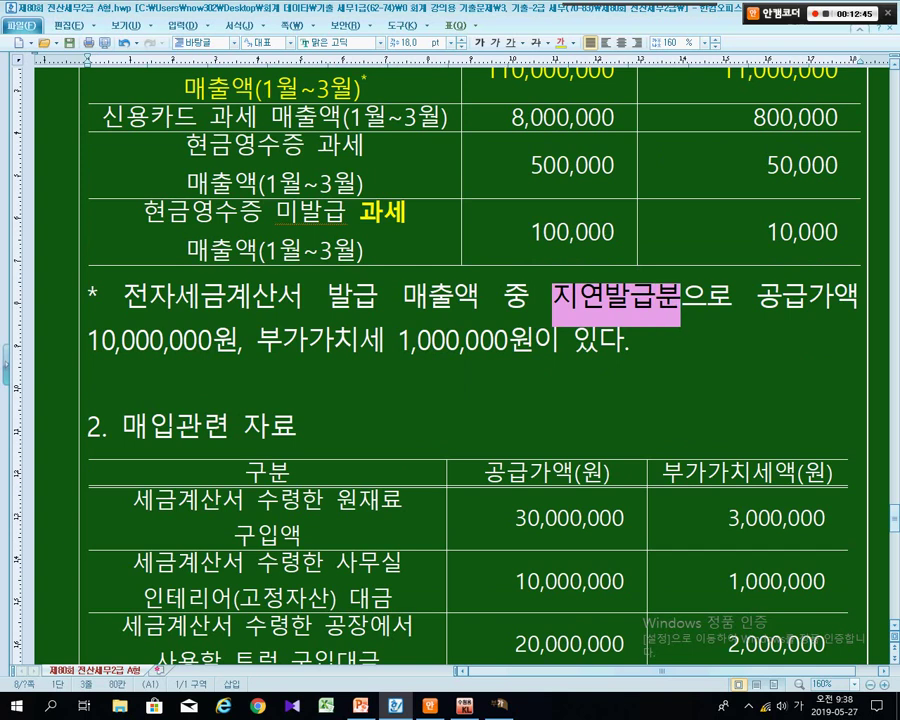
{"action": "key", "text": "ctrl+m"}
{"action": "key", "text": "b"}
{"action": "key", "text": "ctrl+b"}
{"action": "left_click", "coordinate": [630, 340]}
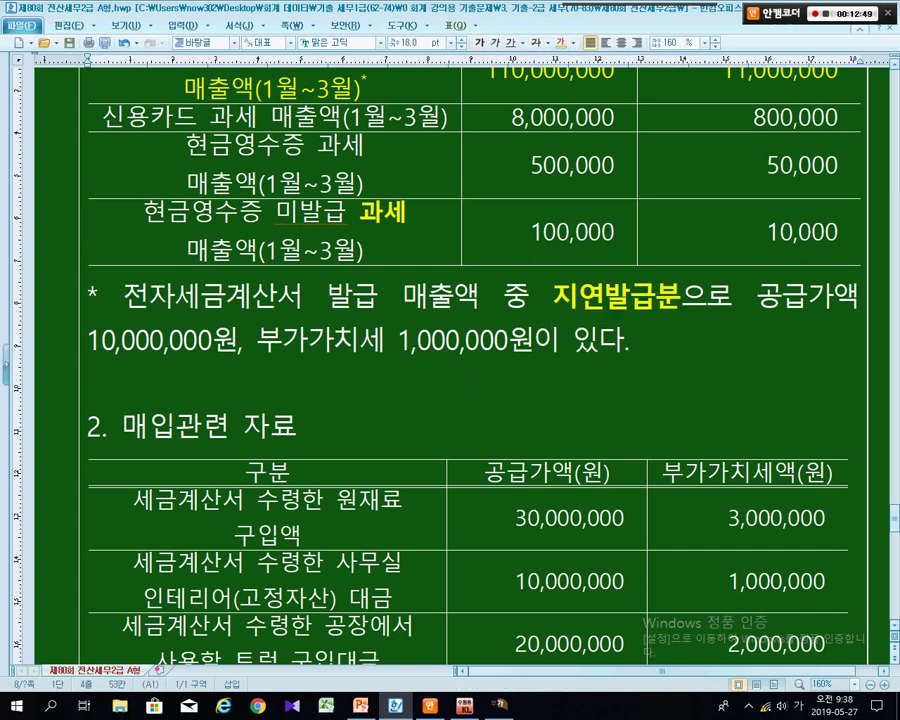
{"action": "left_click_drag", "start_coordinate": [553, 297], "coordinate": [680, 305]}
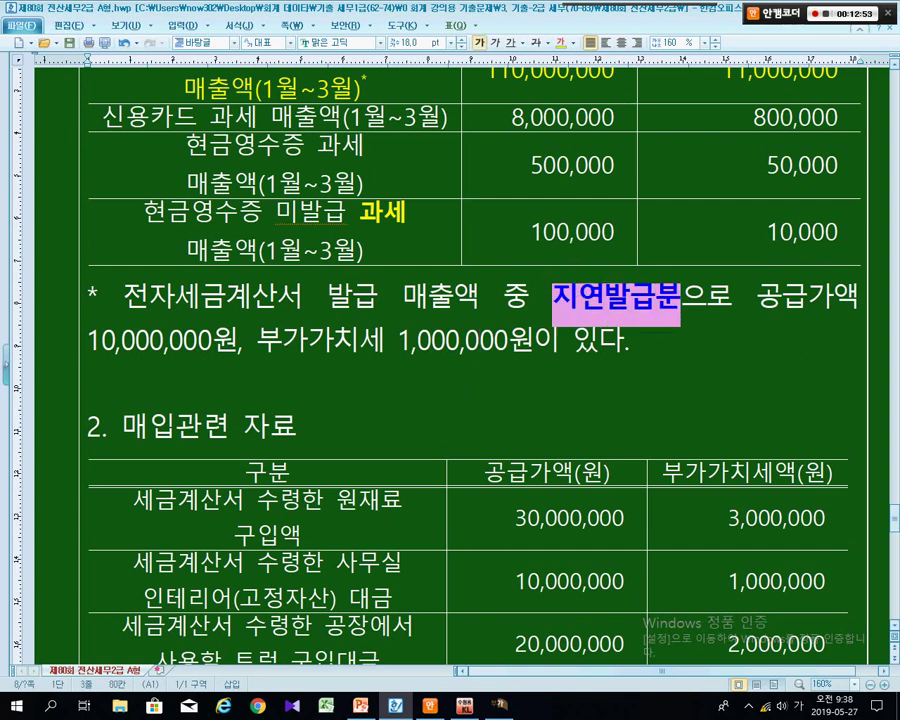
{"action": "key", "text": "ctrl+u"}
{"action": "left_click", "coordinate": [635, 340]}
- Scroll to the purchase data and select the raw-material tax-invoice purchase row
{"action": "scroll", "coordinate": [470, 400], "scroll_direction": "down", "scroll_amount": 1}
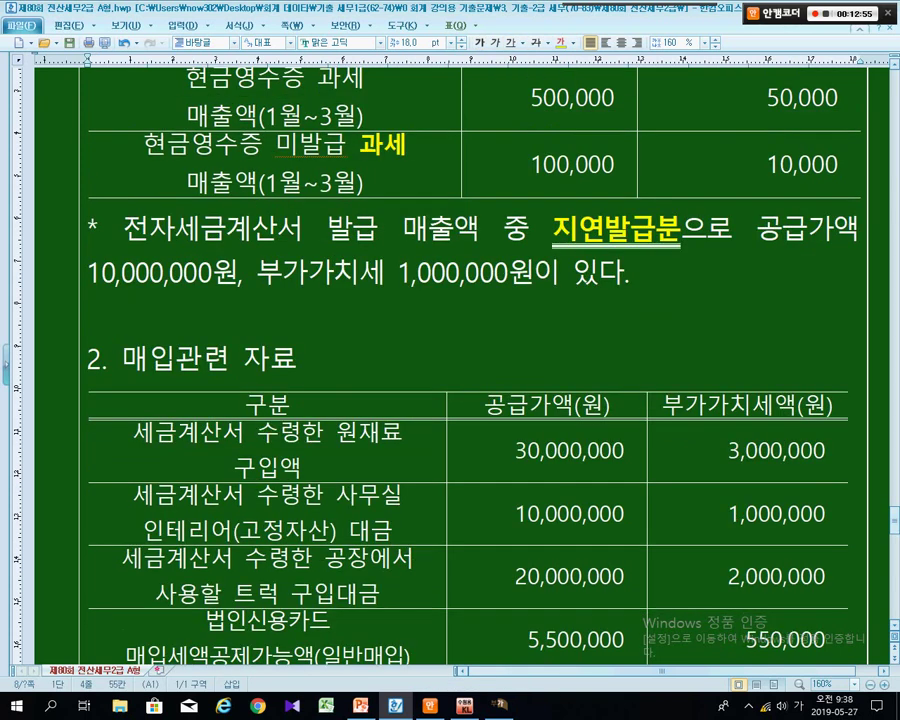
{"action": "scroll", "coordinate": [303, 265], "scroll_direction": "down", "scroll_amount": 3}
{"action": "left_click", "coordinate": [303, 265]}
{"action": "left_click_drag", "start_coordinate": [133, 232], "coordinate": [296, 236]}
{"action": "mouse_move", "coordinate": [357, 238]}
{"action": "left_mouse_down"}
{"action": "mouse_move", "coordinate": [372, 238]}
{"action": "mouse_move", "coordinate": [357, 238]}
{"action": "left_mouse_up"}
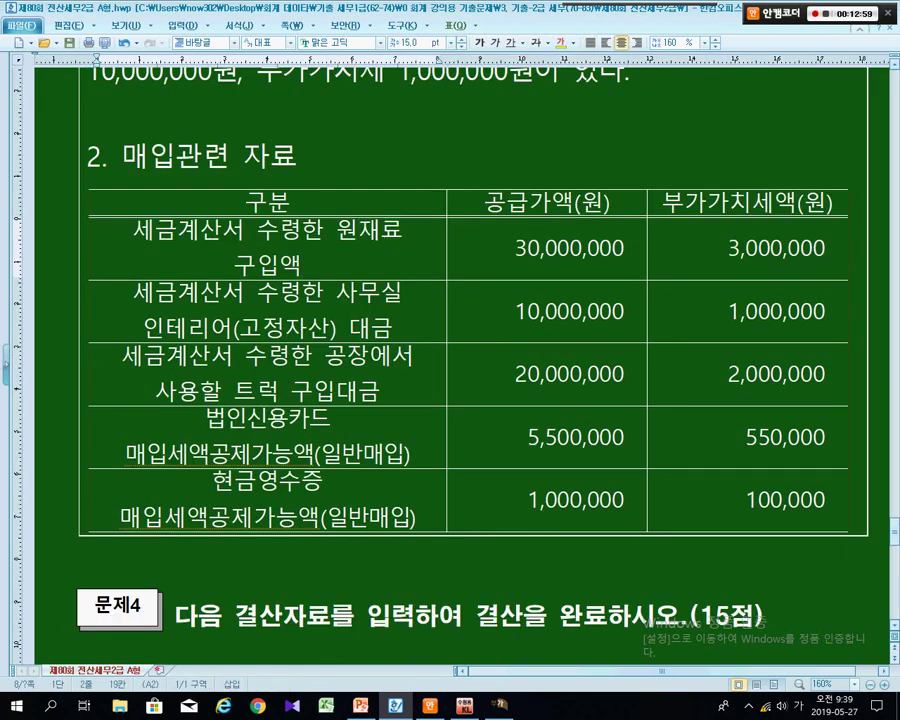
- Select the raw-material supply amount and VAT in the exam sheet
{"action": "left_click_drag", "start_coordinate": [514, 248], "coordinate": [587, 248]}
{"action": "left_click_drag", "start_coordinate": [729, 248], "coordinate": [800, 248]}
{"action": "key", "text": "alt+Tab"}
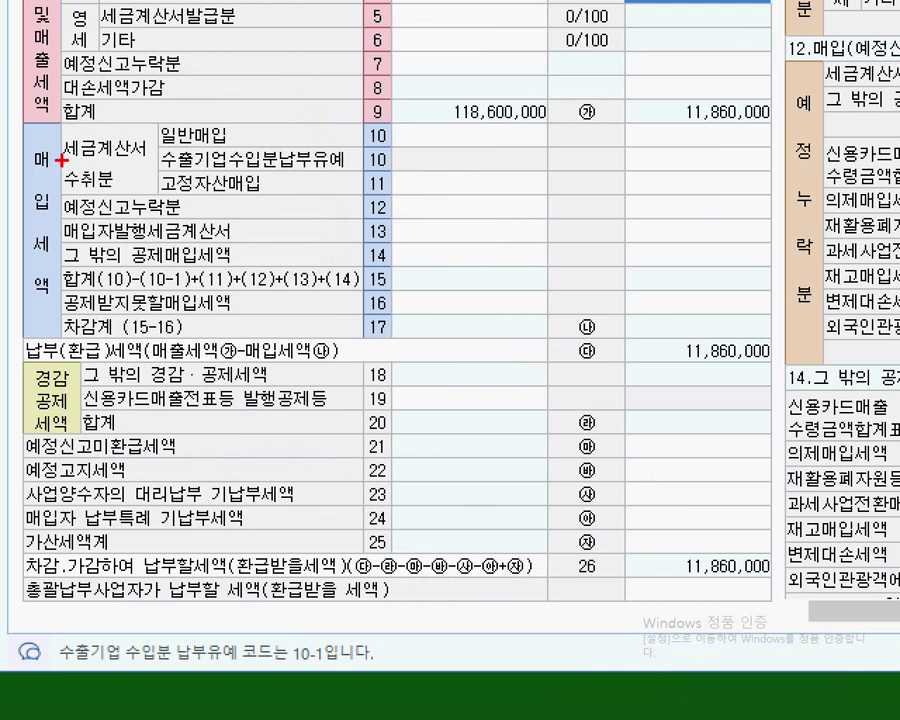
- Review the return's sales total of 118,600,000 with 11,860,000 tax payable
{"action": "left_click_drag", "start_coordinate": [2, 108], "coordinate": [833, 393]}
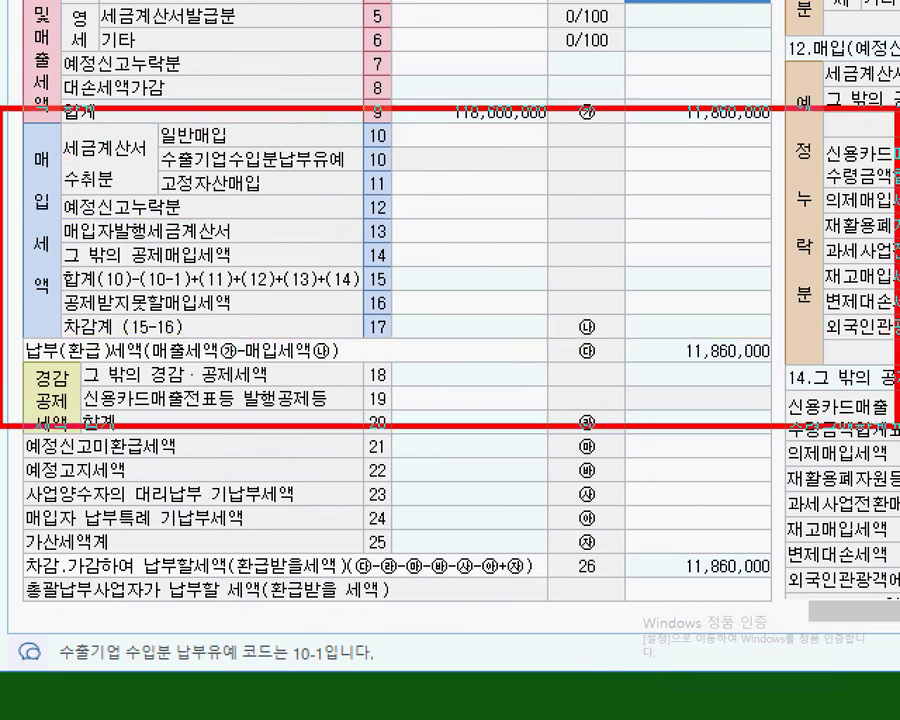
{"action": "mouse_move", "coordinate": [157, 118]}
{"action": "left_mouse_down"}
{"action": "mouse_move", "coordinate": [594, 196]}
{"action": "mouse_move", "coordinate": [795, 213]}
{"action": "left_mouse_up"}
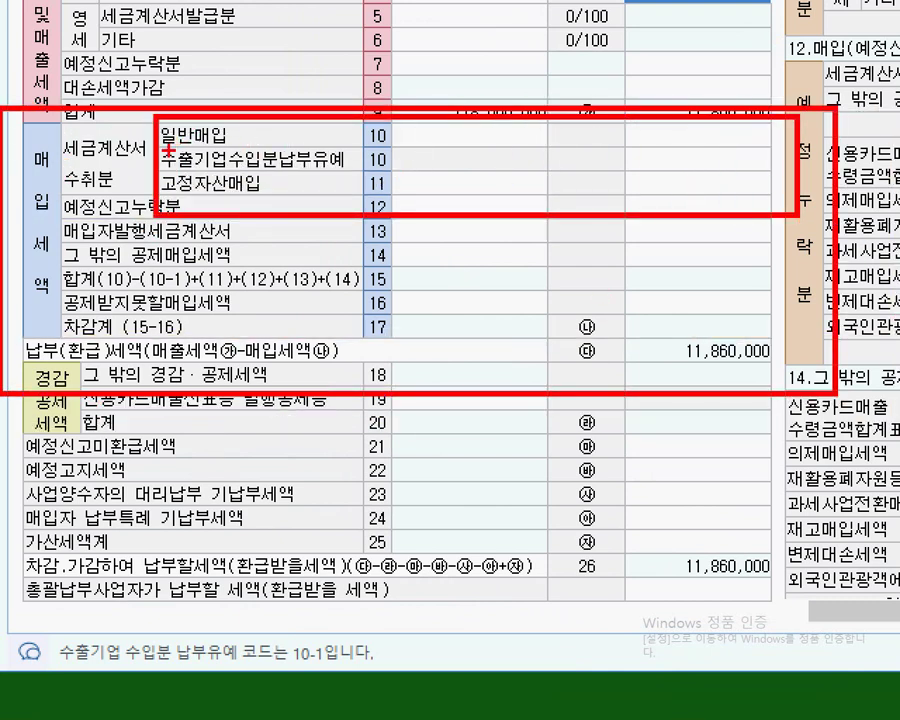
{"action": "left_click_drag", "start_coordinate": [300, 150], "coordinate": [440, 172]}
{"action": "key", "text": "ctrl+z"}
{"action": "left_click_drag", "start_coordinate": [160, 146], "coordinate": [818, 153]}
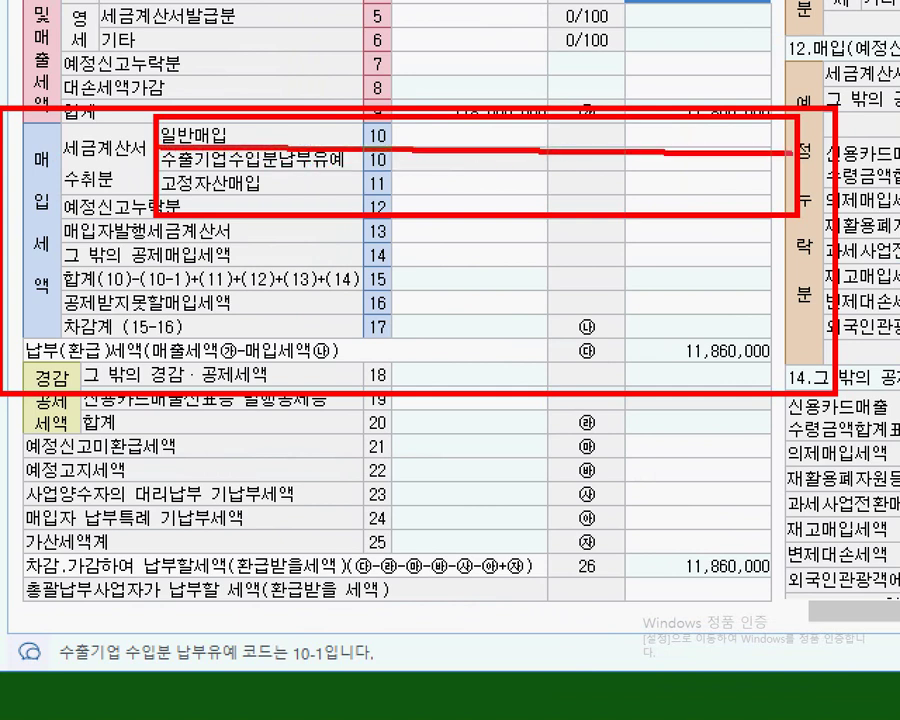
{"action": "key", "text": "ctrl+z"}
{"action": "left_click_drag", "start_coordinate": [158, 146], "coordinate": [795, 146]}
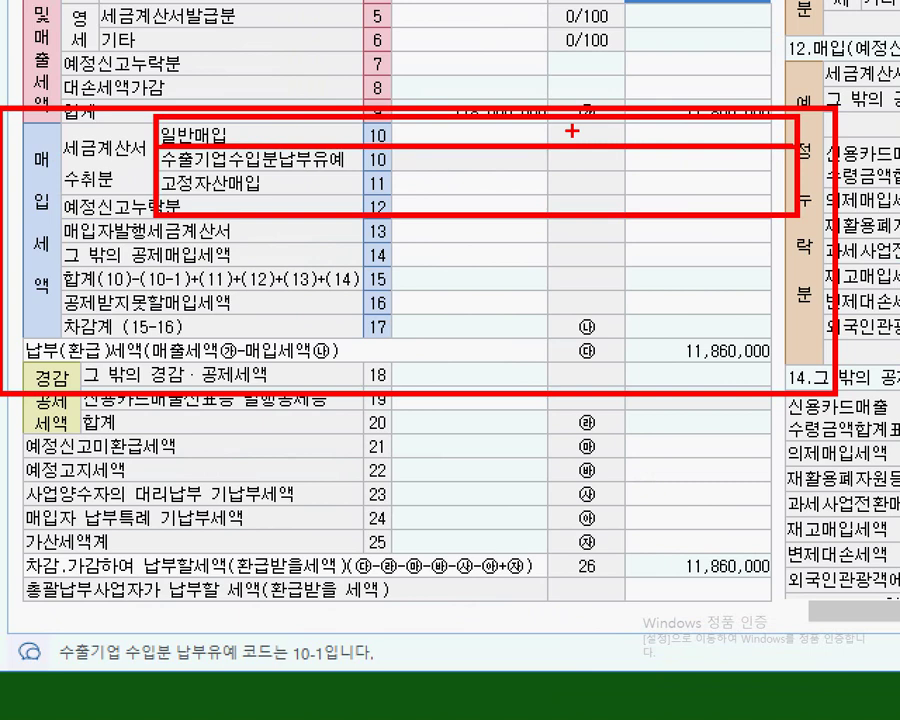
{"action": "left_click_drag", "start_coordinate": [804, 28], "coordinate": [670, 120]}
{"action": "left_click_drag", "start_coordinate": [894, 24], "coordinate": [866, 122]}
- Enter 30,000,000 general purchases with 3,000,000 input tax on line 10
{"action": "key", "text": "Escape"}
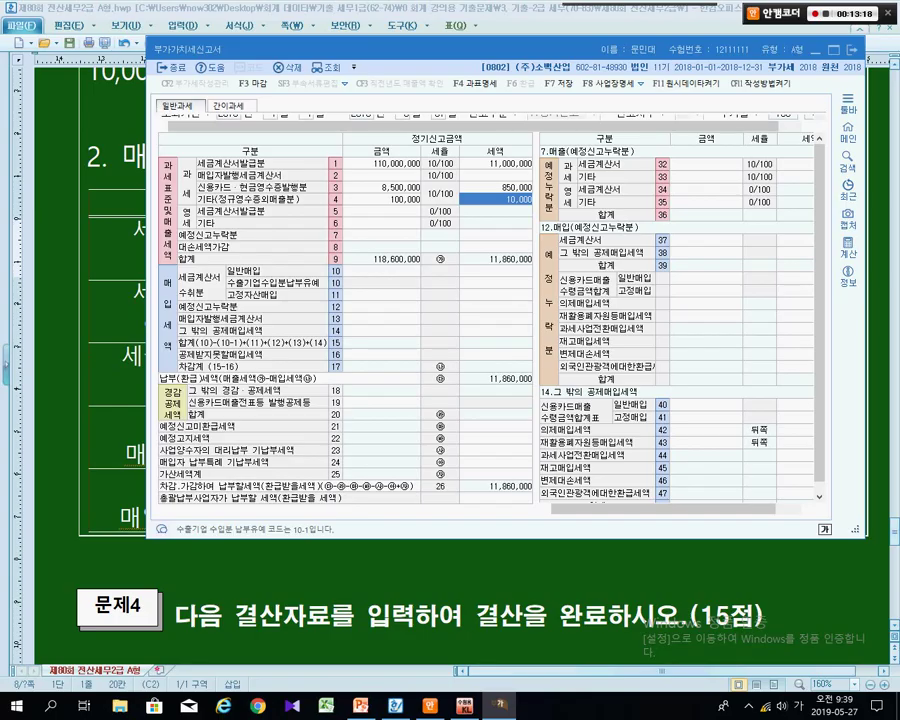
{"action": "key", "text": "alt+Tab"}
{"action": "left_click", "coordinate": [583, 197]}
{"action": "key", "text": "alt+Tab"}
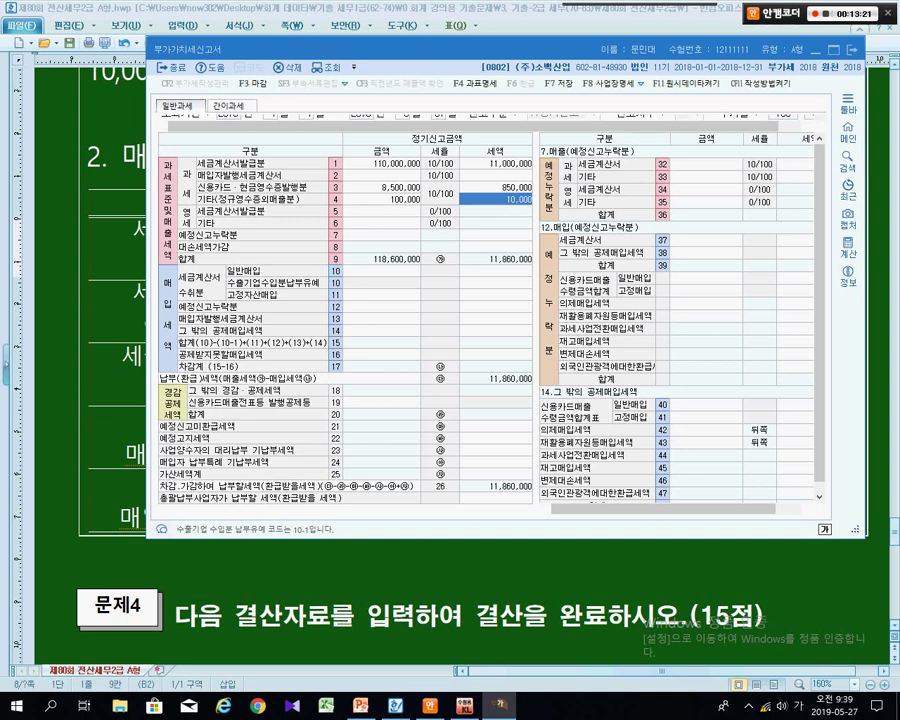
{"action": "left_click", "coordinate": [380, 270]}
{"action": "type", "text": "3"}
{"action": "key", "text": "Return"}
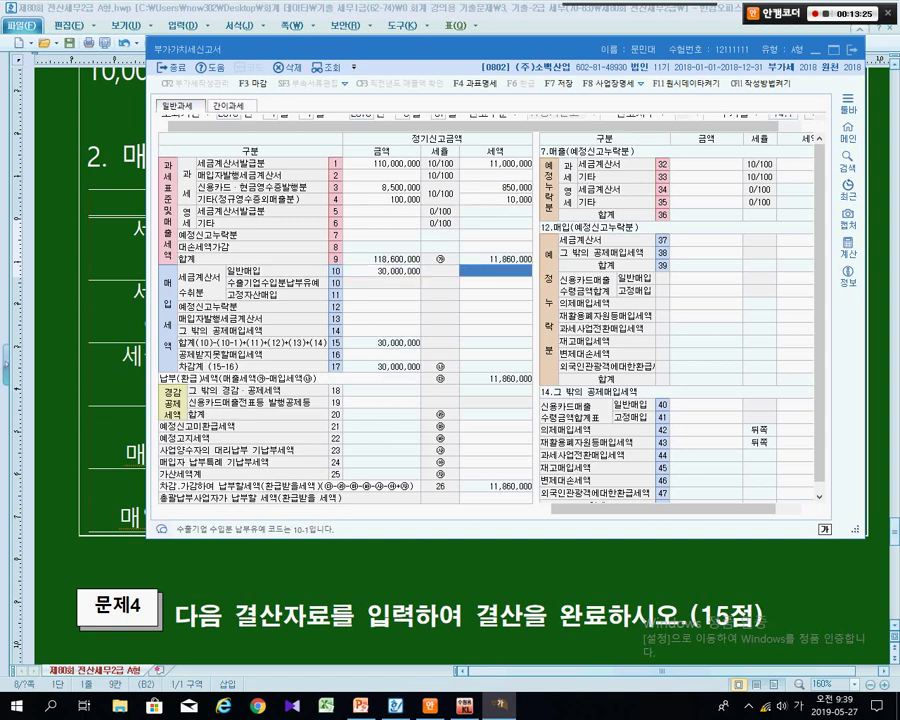
{"action": "key", "text": "Return"}
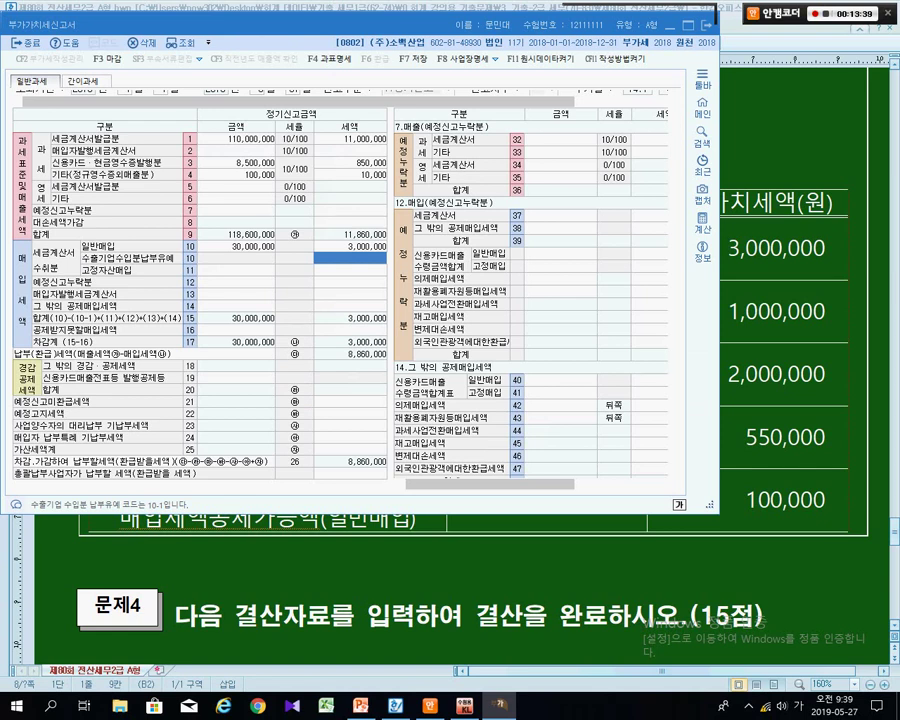
- Check row 10's amount and tax, then move the return window lower right
{"action": "left_click", "coordinate": [236, 246]}
{"action": "left_click", "coordinate": [350, 246]}
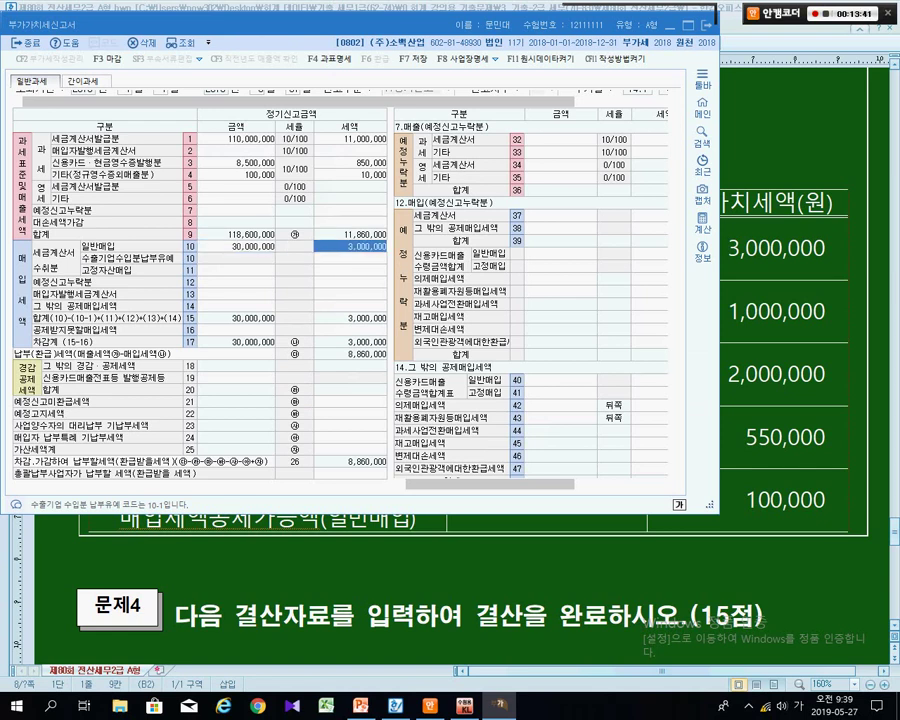
{"action": "left_click_drag", "start_coordinate": [300, 22], "coordinate": [435, 74]}
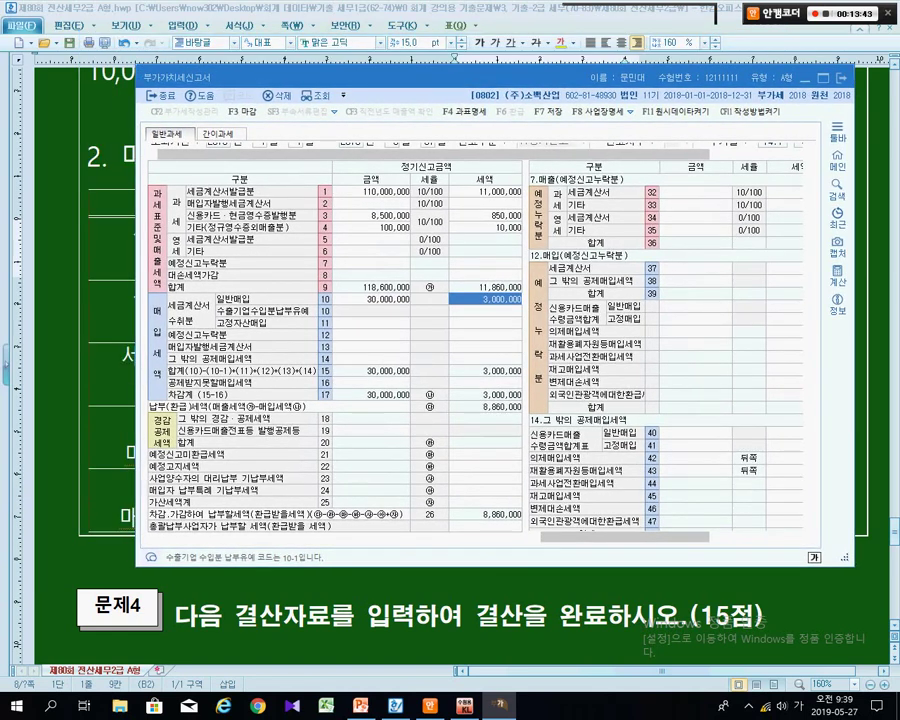
{"action": "key", "text": "alt+Tab"}
{"action": "left_click_drag", "start_coordinate": [133, 300], "coordinate": [252, 300]}
{"action": "left_click_drag", "start_coordinate": [337, 300], "coordinate": [380, 300]}
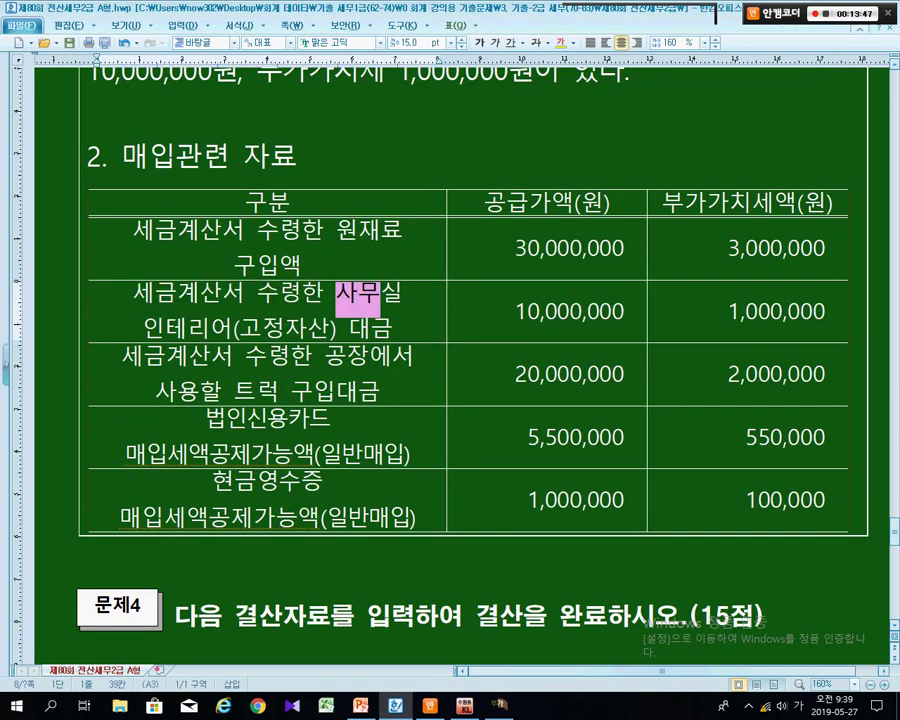
{"action": "left_click_drag", "start_coordinate": [170, 327], "coordinate": [348, 327]}
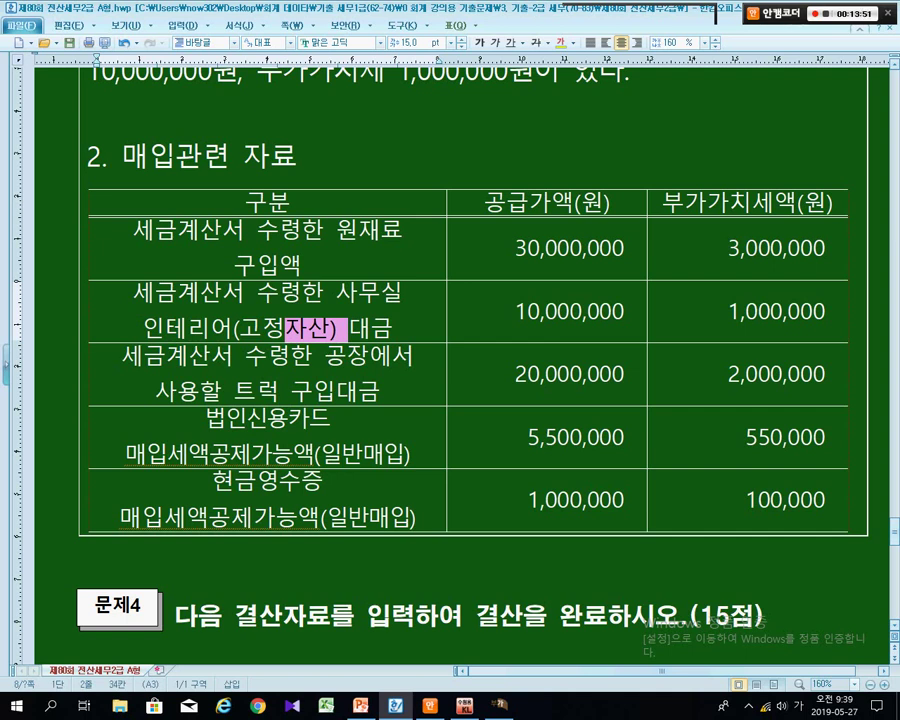
{"action": "left_click_drag", "start_coordinate": [131, 298], "coordinate": [181, 298]}
{"action": "left_click", "coordinate": [157, 300]}
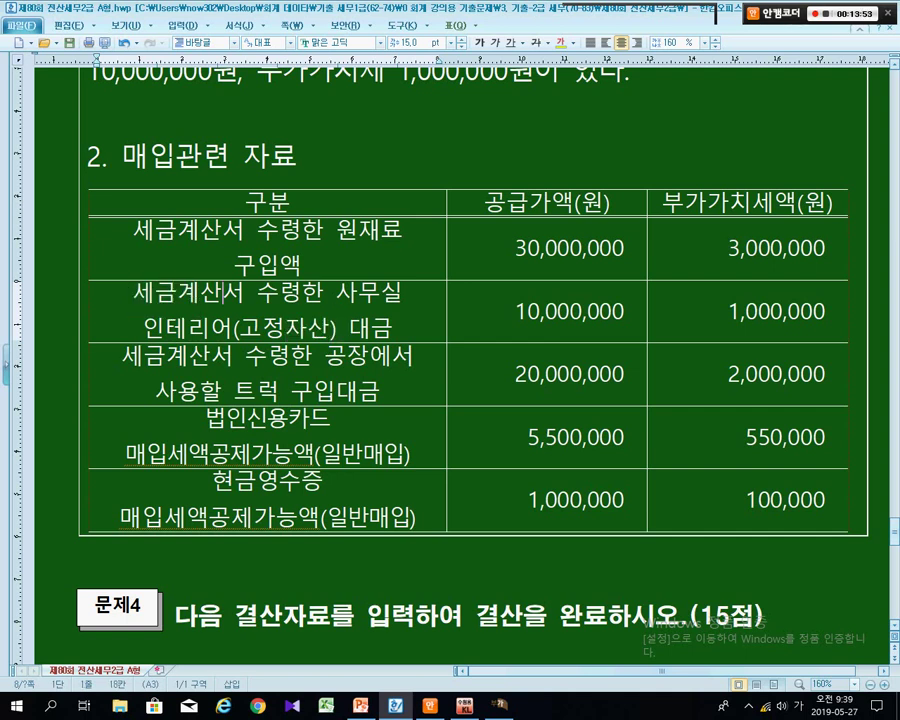
{"action": "left_click_drag", "start_coordinate": [142, 328], "coordinate": [252, 328]}
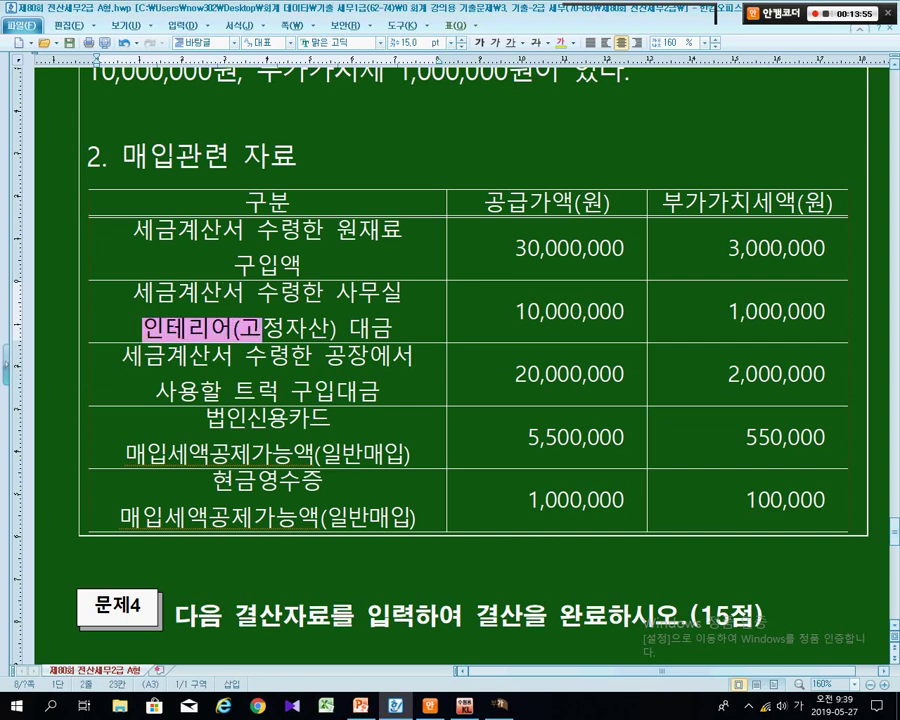
{"action": "left_click", "coordinate": [252, 328]}
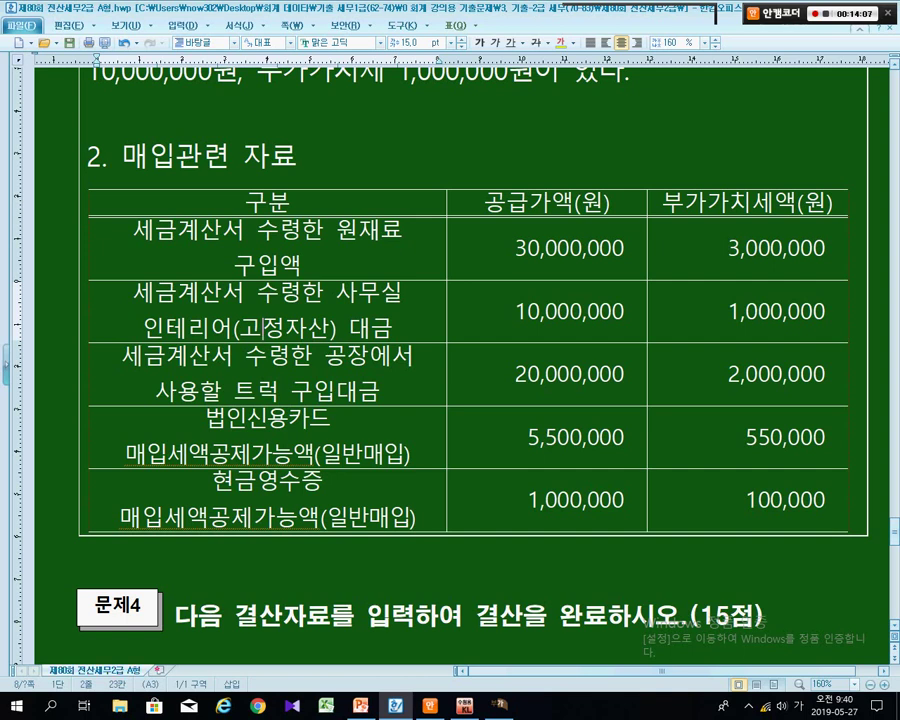
{"action": "left_click", "coordinate": [93, 206]}
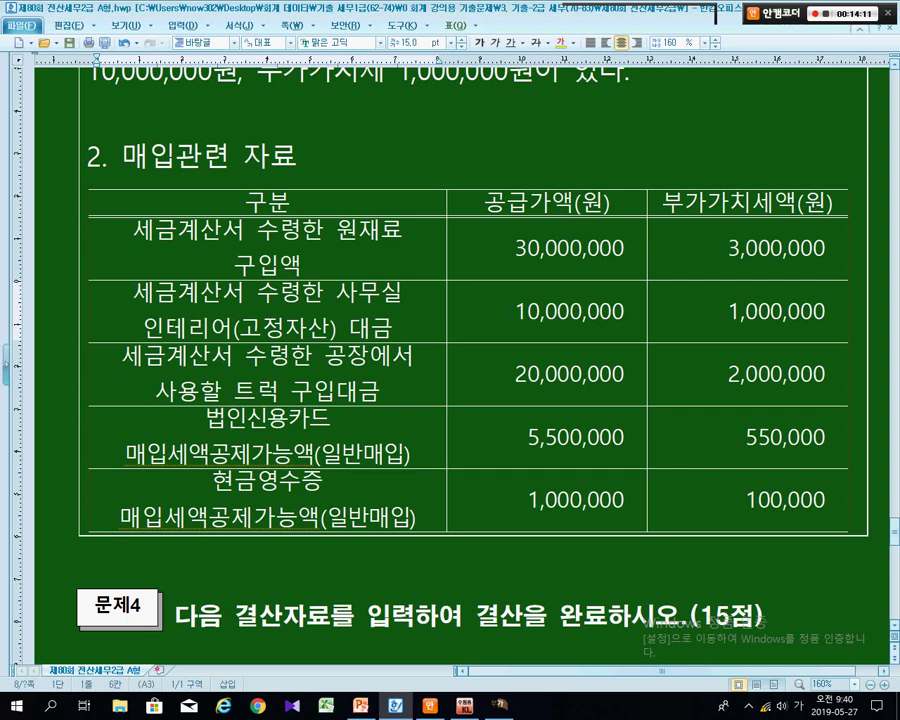
{"action": "left_click_drag", "start_coordinate": [133, 293], "coordinate": [267, 311]}
{"action": "key", "text": "alt+Tab"}
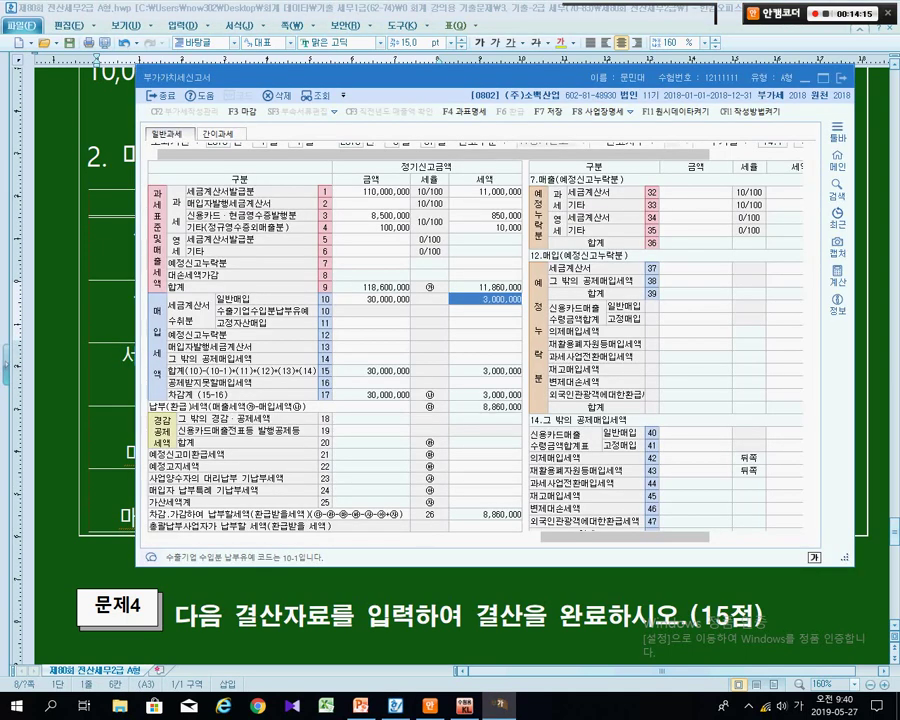
- Enter 10,000,000 fixed-asset purchases with 1,000,000 tax on line 11
{"action": "left_click", "coordinate": [370, 322]}
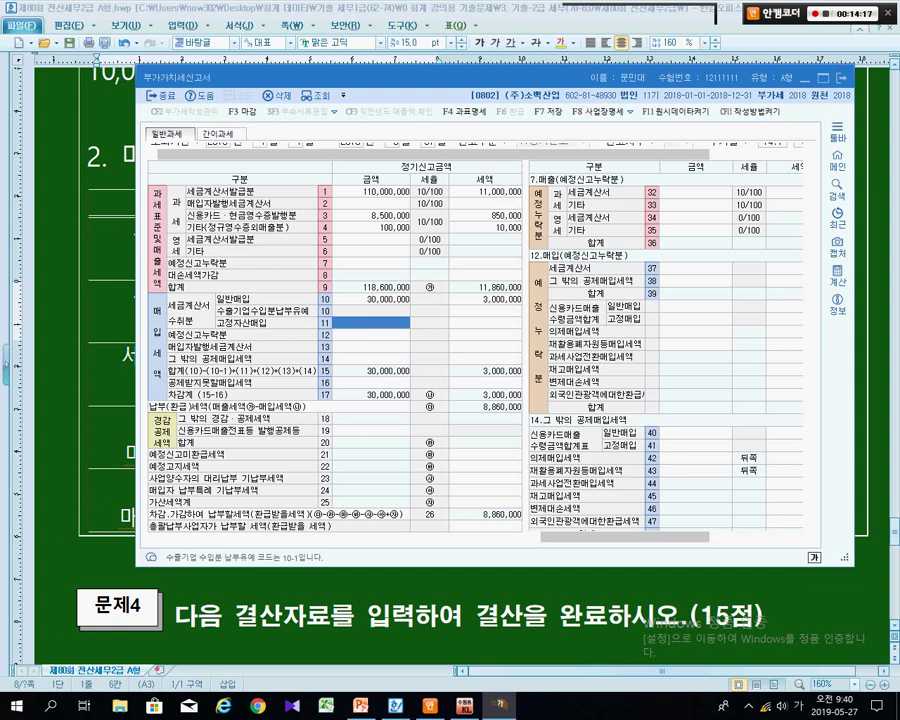
{"action": "key", "text": "alt+Tab"}
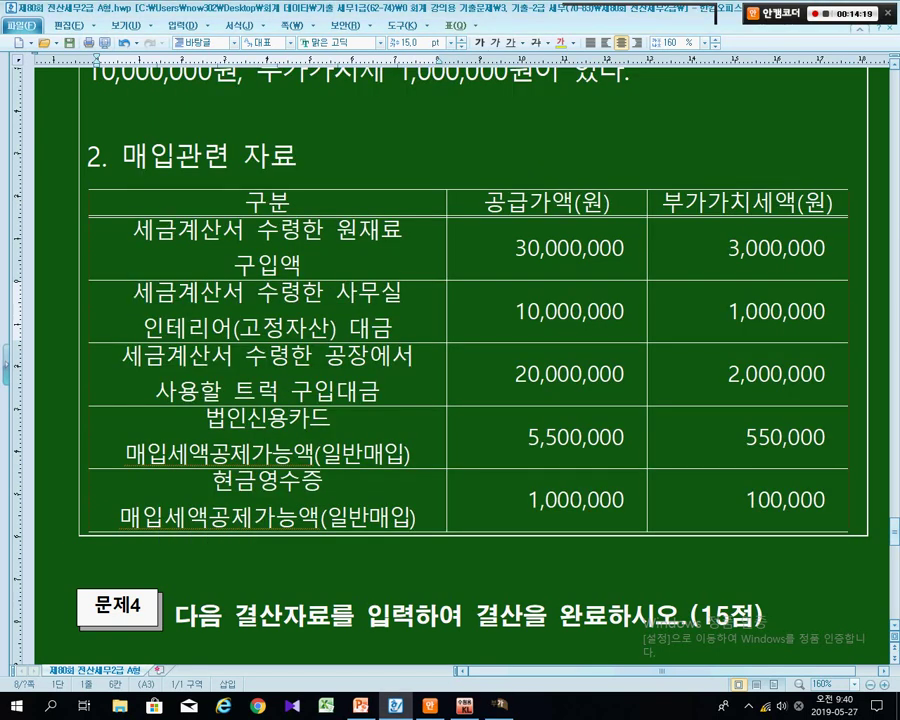
{"action": "key", "text": "alt+Tab"}
{"action": "type", "text": "10,000,000"}
{"action": "key", "text": "Return"}
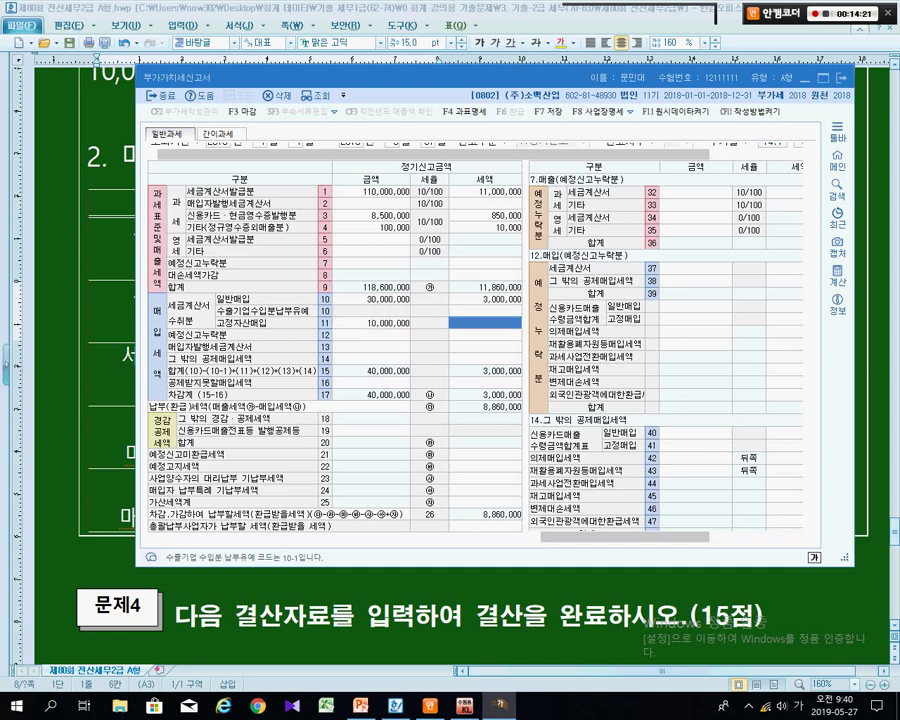
{"action": "type", "text": "1000000"}
{"action": "key", "text": "Return"}
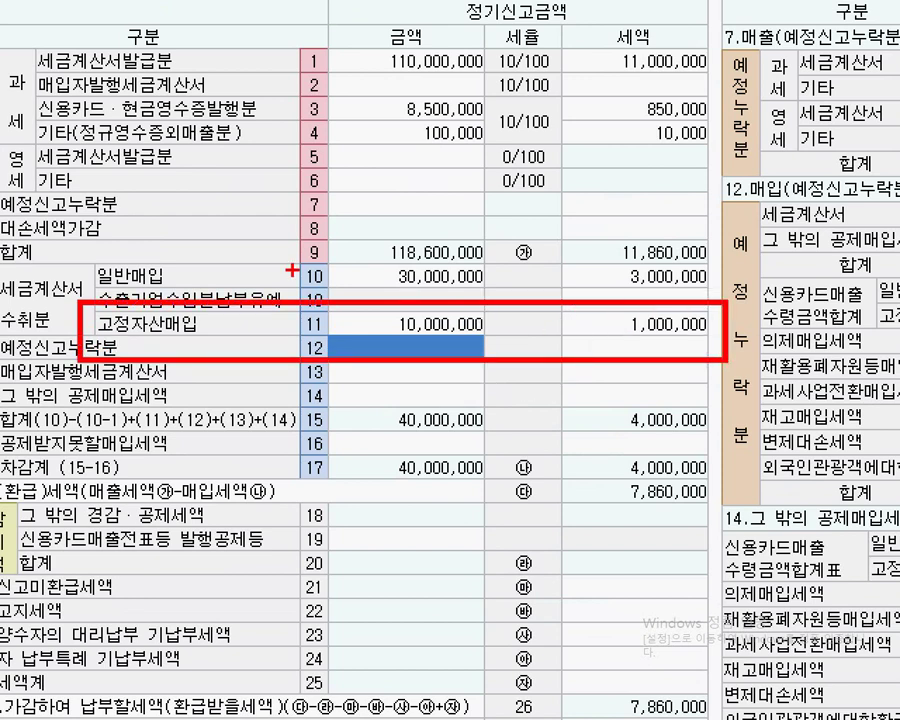
- Tick the entered fixed-asset figures and the totals with check marks
{"action": "left_click_drag", "start_coordinate": [352, 270], "coordinate": [410, 218]}
{"action": "left_click_drag", "start_coordinate": [600, 277], "coordinate": [598, 290]}
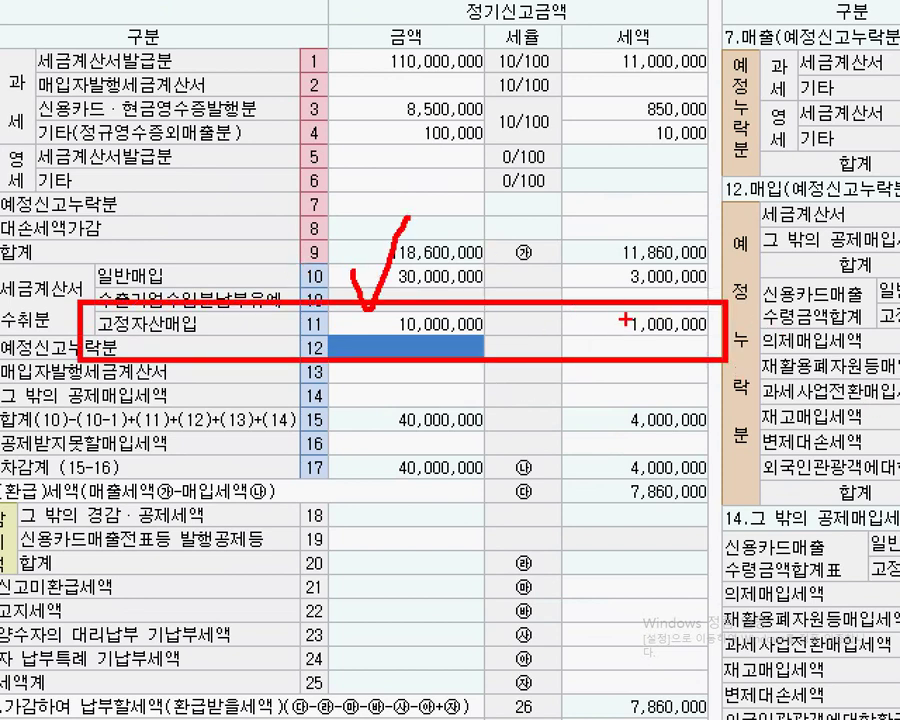
{"action": "left_click_drag", "start_coordinate": [551, 242], "coordinate": [562, 238]}
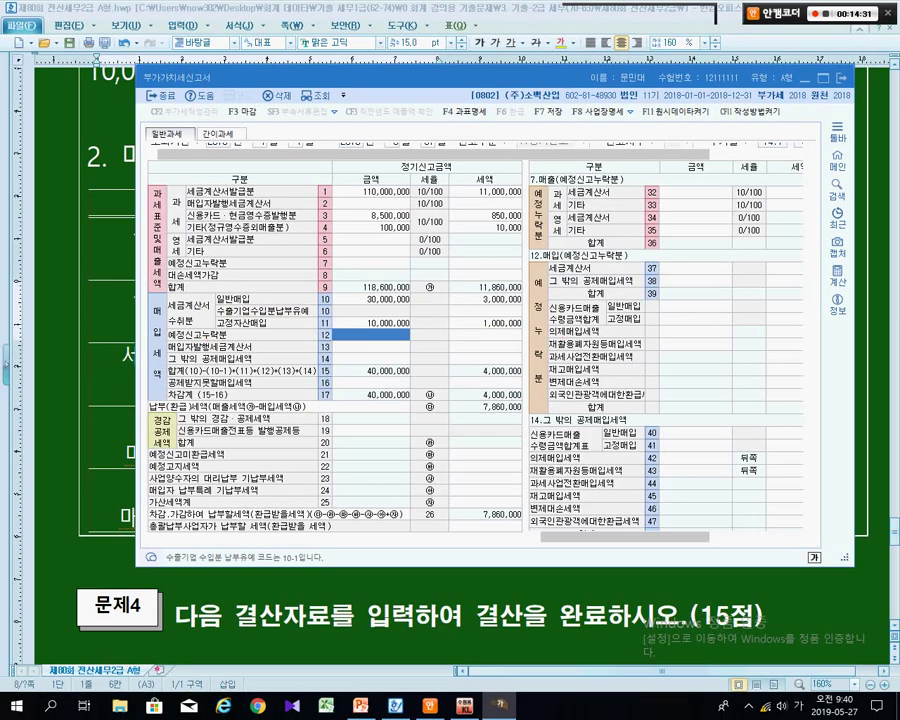
{"action": "key", "text": "alt+Tab"}
- Highlight the factory truck (트럭) purchase in the exam's purchase data
{"action": "scroll", "coordinate": [133, 293], "scroll_direction": "down", "scroll_amount": 1}
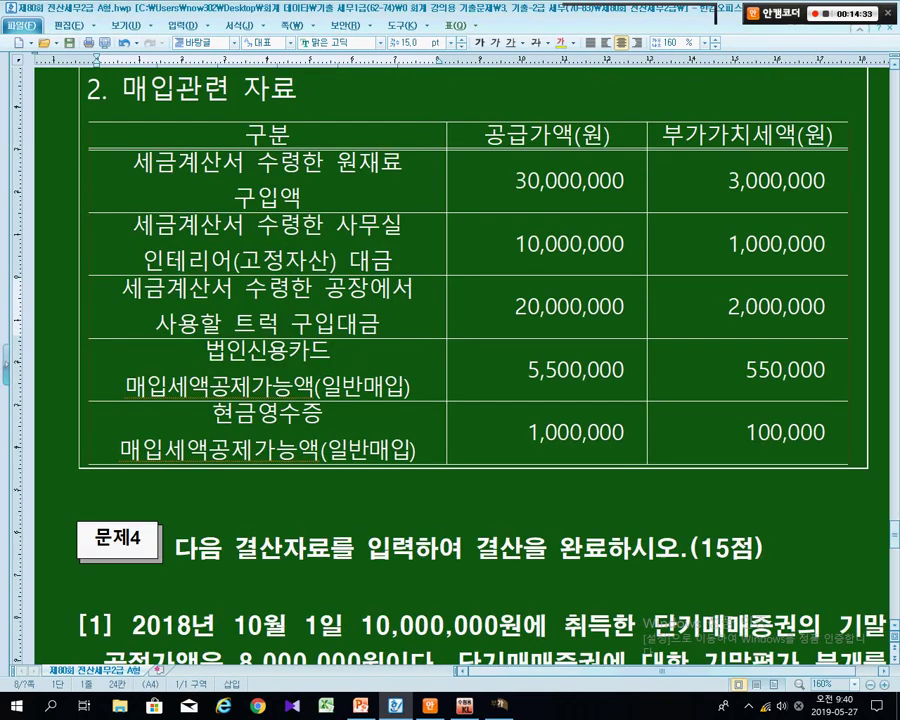
{"action": "left_click", "coordinate": [268, 288]}
{"action": "left_click", "coordinate": [258, 322]}
{"action": "left_click_drag", "start_coordinate": [234, 323], "coordinate": [358, 324]}
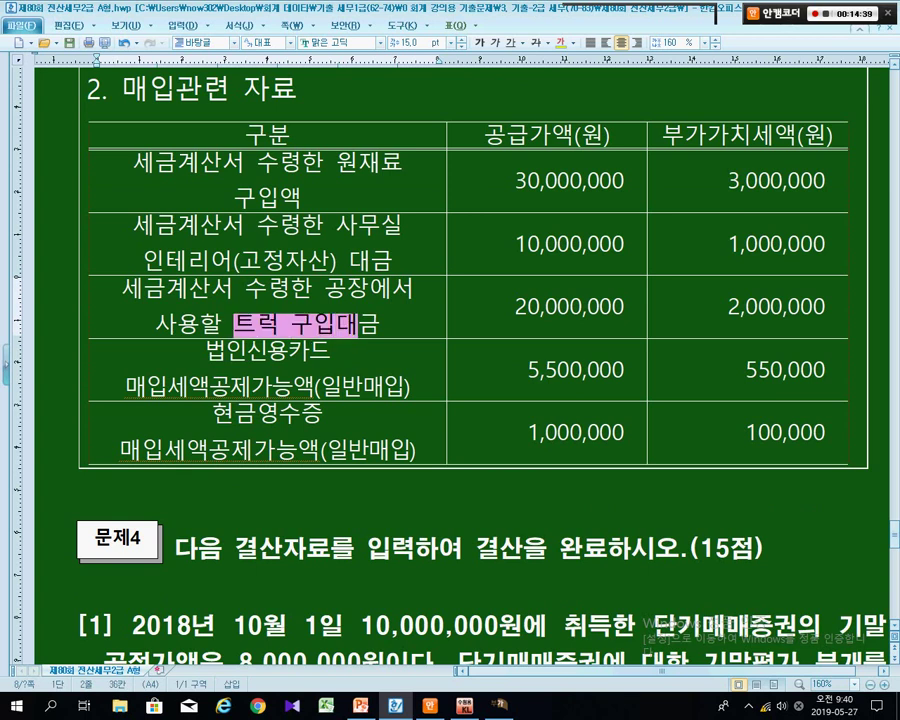
{"action": "key", "text": "shift+Left"}
{"action": "key", "text": "shift+Left"}
{"action": "key", "text": "shift+Left"}
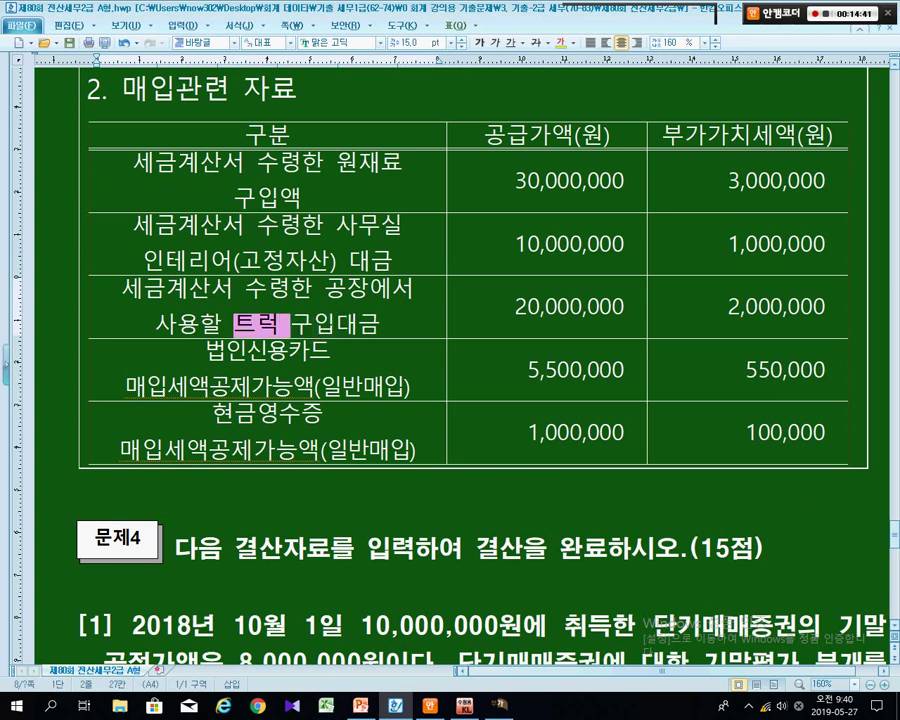
{"action": "left_click", "coordinate": [236, 228]}
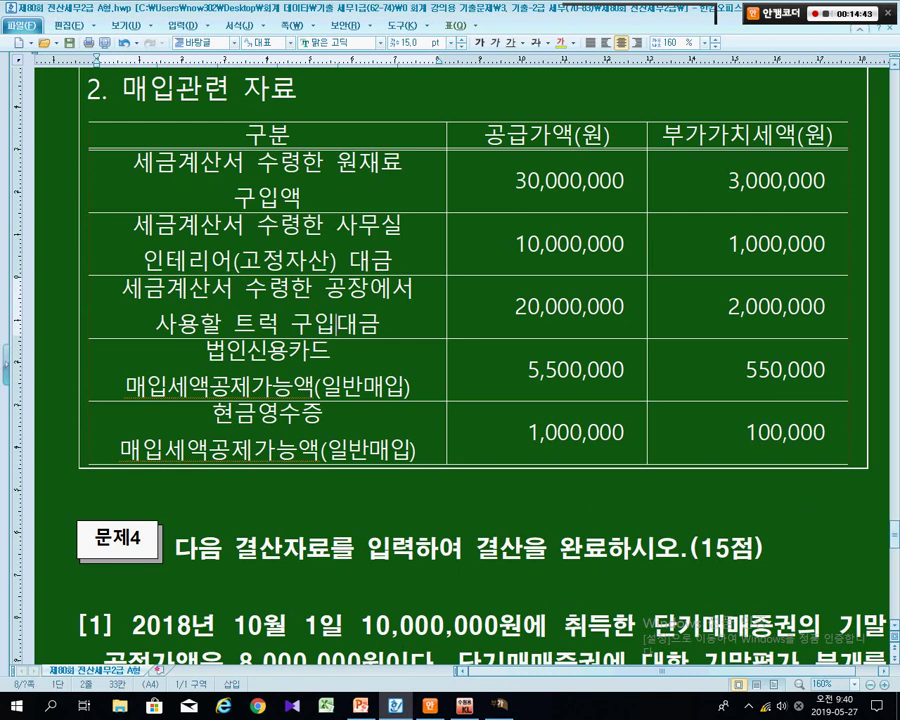
- Mark row 11's fixed-asset amount and tax, currently 10,000,000, on the VAT return
{"action": "key", "text": "alt+Tab"}
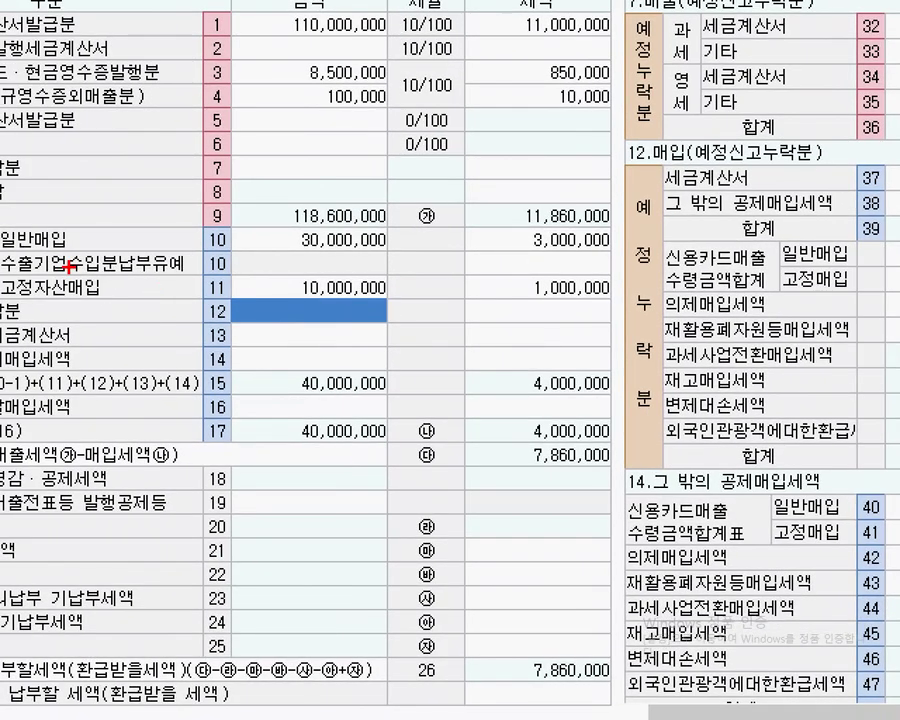
{"action": "left_click_drag", "start_coordinate": [68, 267], "coordinate": [632, 312]}
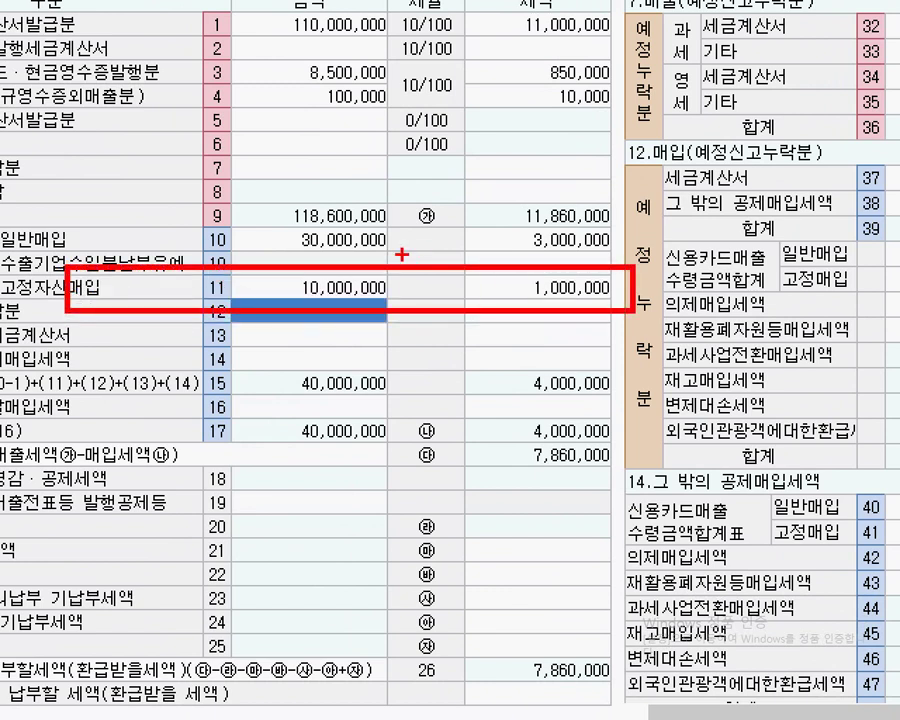
{"action": "left_click_drag", "start_coordinate": [378, 218], "coordinate": [358, 268]}
{"action": "left_click_drag", "start_coordinate": [577, 204], "coordinate": [558, 268]}
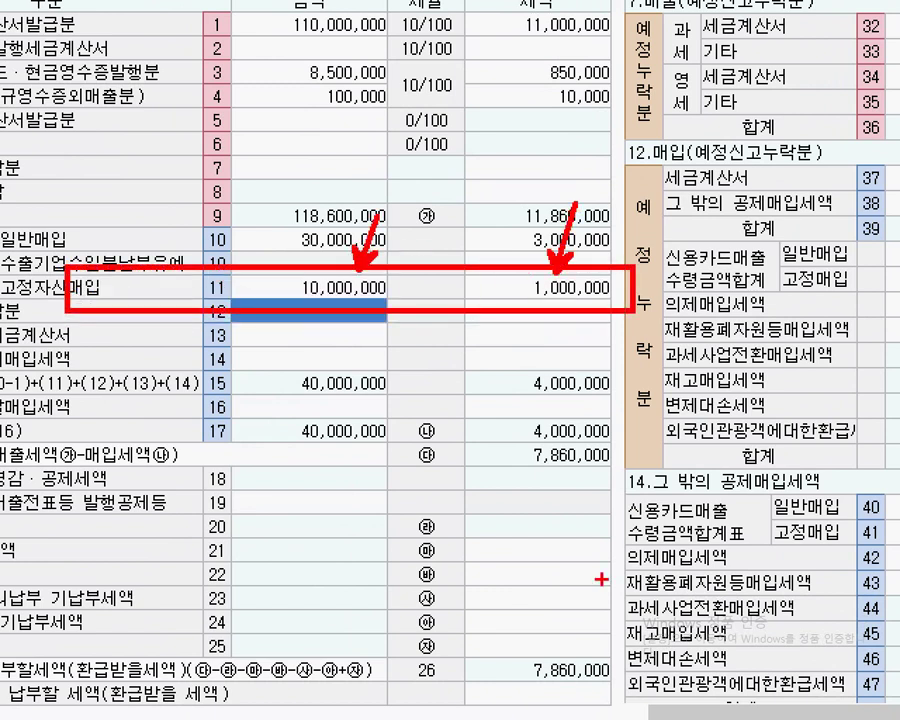
{"action": "mouse_move", "coordinate": [358, 370]}
{"action": "left_mouse_down"}
{"action": "mouse_move", "coordinate": [315, 362]}
{"action": "mouse_move", "coordinate": [357, 250]}
{"action": "mouse_move", "coordinate": [350, 366]}
{"action": "left_mouse_up"}
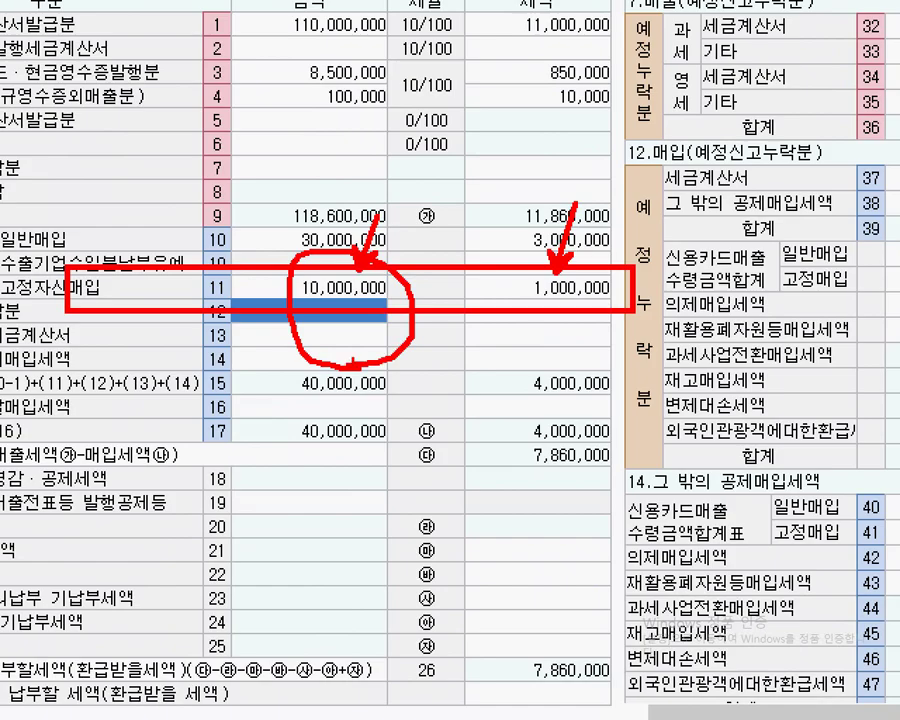
{"action": "key", "text": "Escape"}
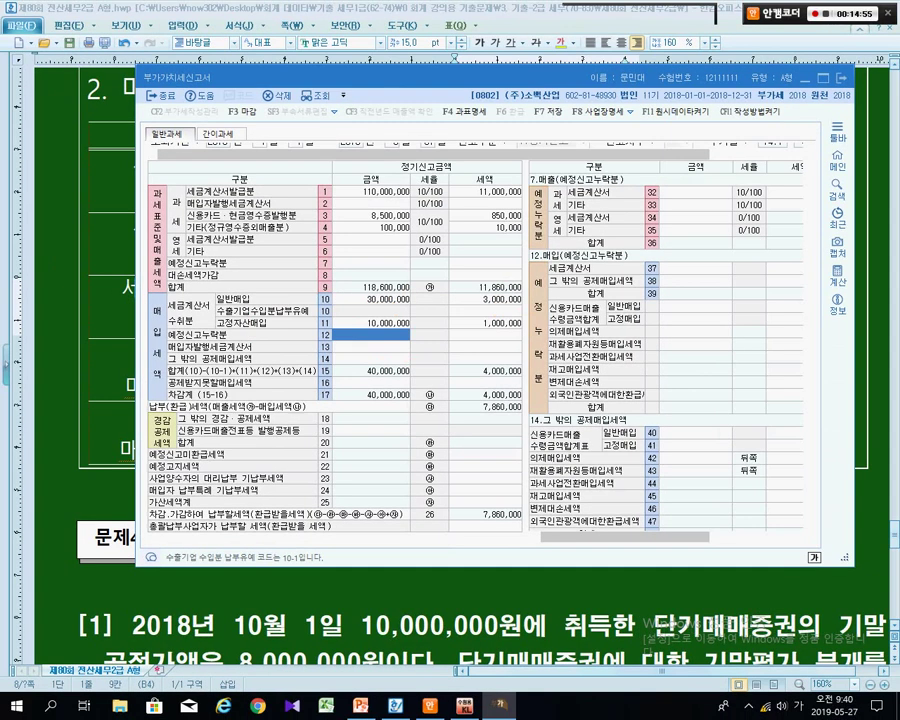
- Enter 30,000,000 with 3,000,000 tax on row 11 fixed-asset purchases
{"action": "left_click", "coordinate": [370, 323]}
{"action": "type", "text": "30000000"}
{"action": "key", "text": "Return"}
{"action": "type", "text": "3000000"}
{"action": "key", "text": "Return"}
- Locate the corporate credit card purchase and its 5,500,000 amount in the exam document
{"action": "key", "text": "alt+Tab"}
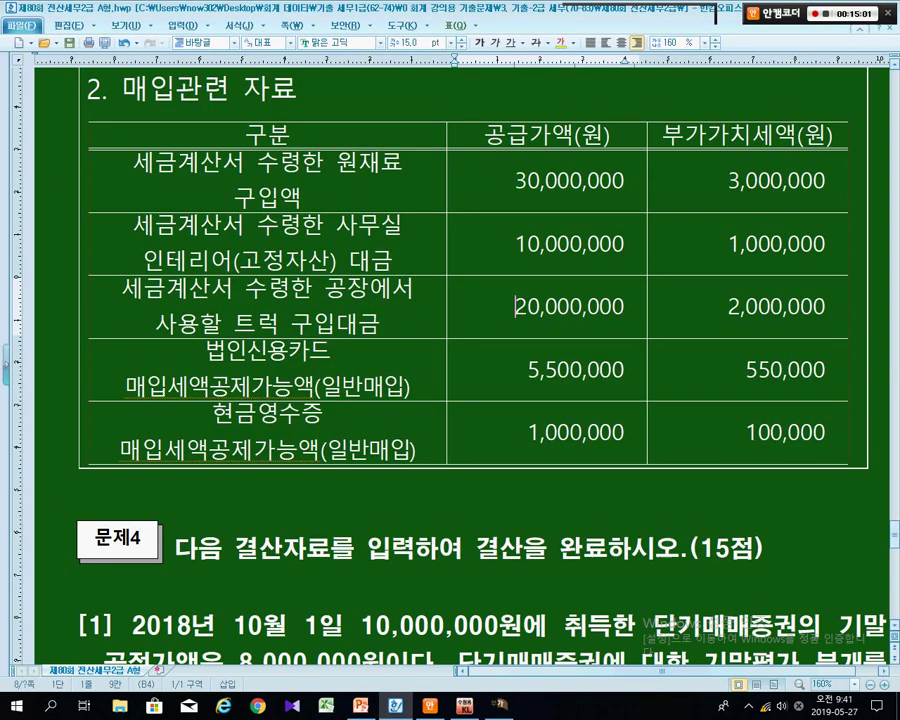
{"action": "key", "text": "shift+Right"}
{"action": "key", "text": "shift+Right"}
{"action": "key", "text": "shift+Right"}
{"action": "key", "text": "shift+Right"}
{"action": "key", "text": "shift+Right"}
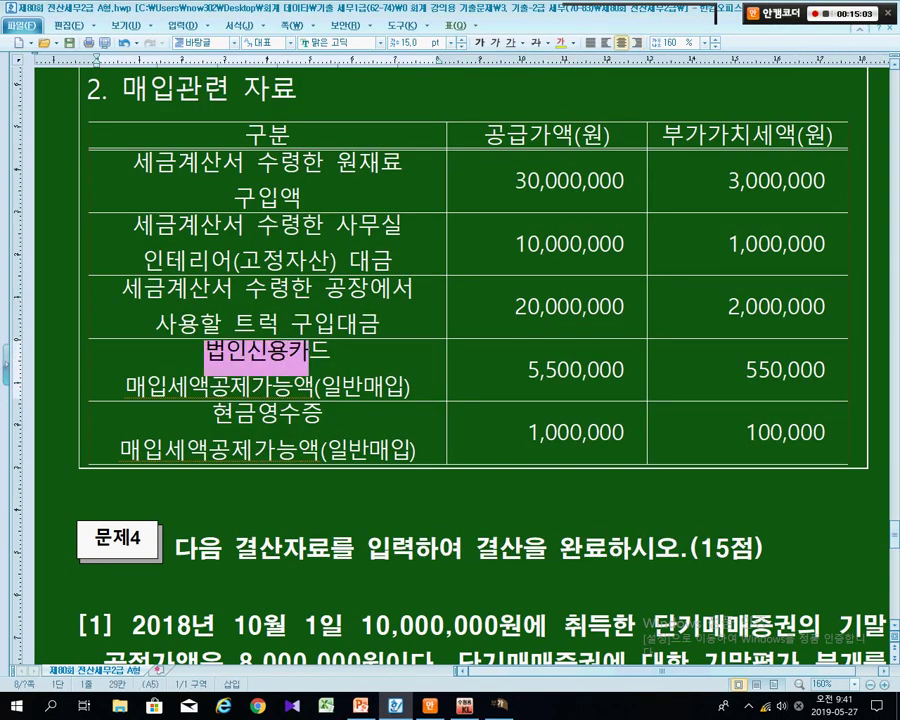
{"action": "key", "text": "shift+Down"}
{"action": "key", "text": "shift+Right"}
{"action": "key", "text": "shift+Right"}
{"action": "key", "text": "Right"}
- Mark the credit card general purchase row 40 and its amount and tax columns on the VAT return
{"action": "key", "text": "alt+Tab"}
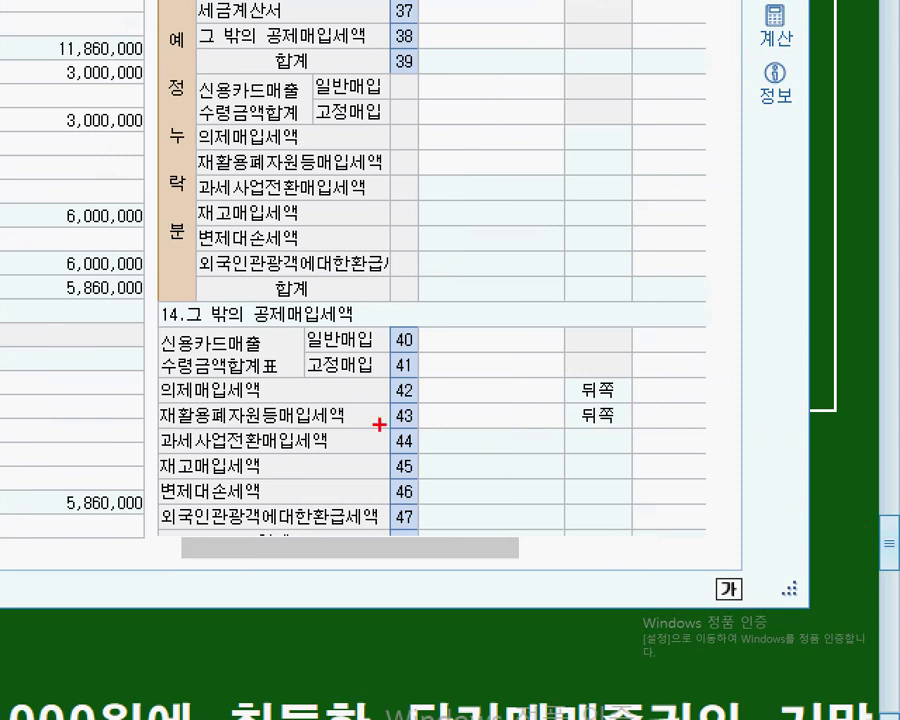
{"action": "mouse_move", "coordinate": [141, 307]}
{"action": "left_mouse_down"}
{"action": "mouse_move", "coordinate": [462, 349]}
{"action": "mouse_move", "coordinate": [735, 410]}
{"action": "left_mouse_up"}
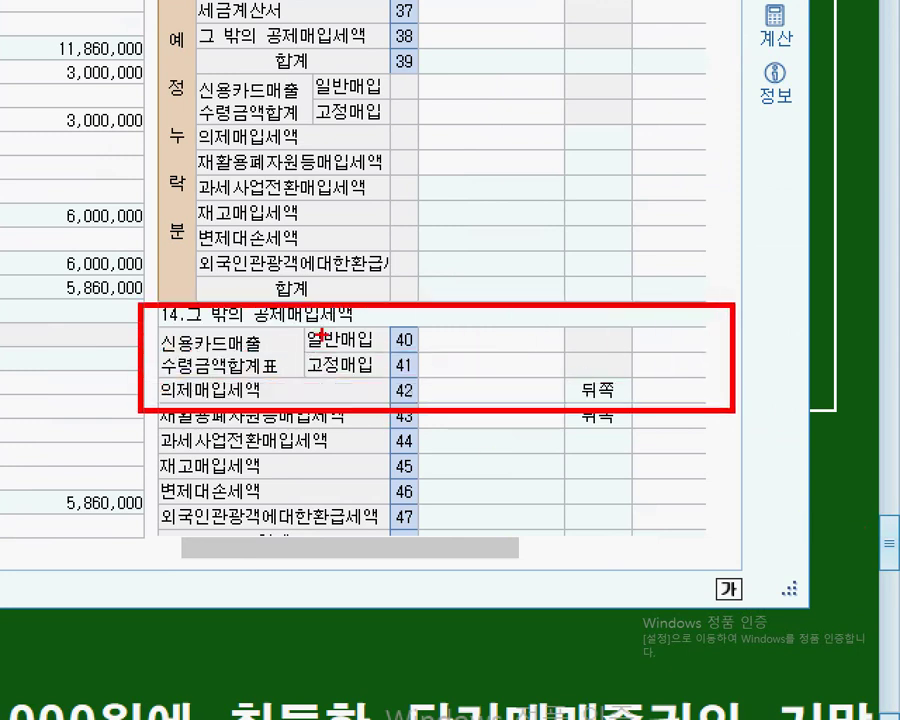
{"action": "mouse_move", "coordinate": [337, 345]}
{"action": "left_mouse_down"}
{"action": "mouse_move", "coordinate": [318, 312]}
{"action": "mouse_move", "coordinate": [360, 345]}
{"action": "left_mouse_up"}
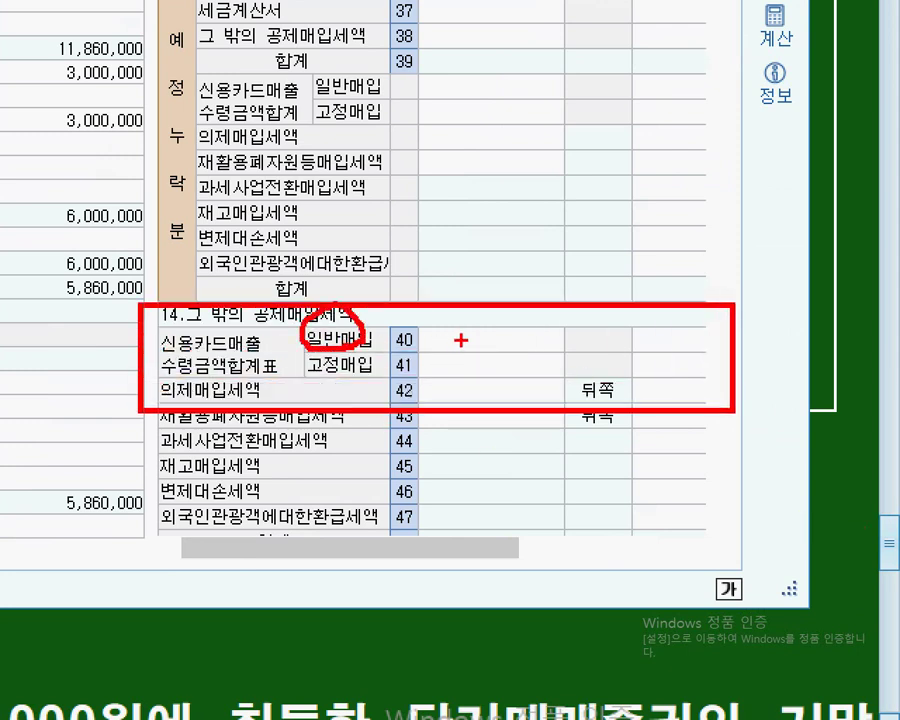
{"action": "left_click_drag", "start_coordinate": [462, 268], "coordinate": [462, 335]}
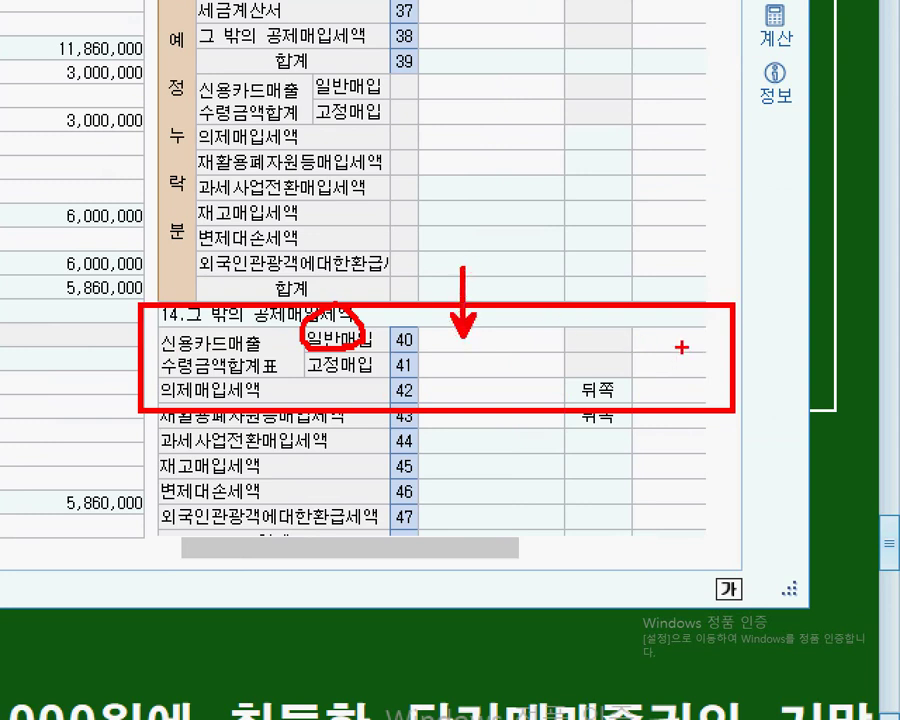
{"action": "left_click_drag", "start_coordinate": [680, 294], "coordinate": [680, 338]}
{"action": "key", "text": "Escape"}
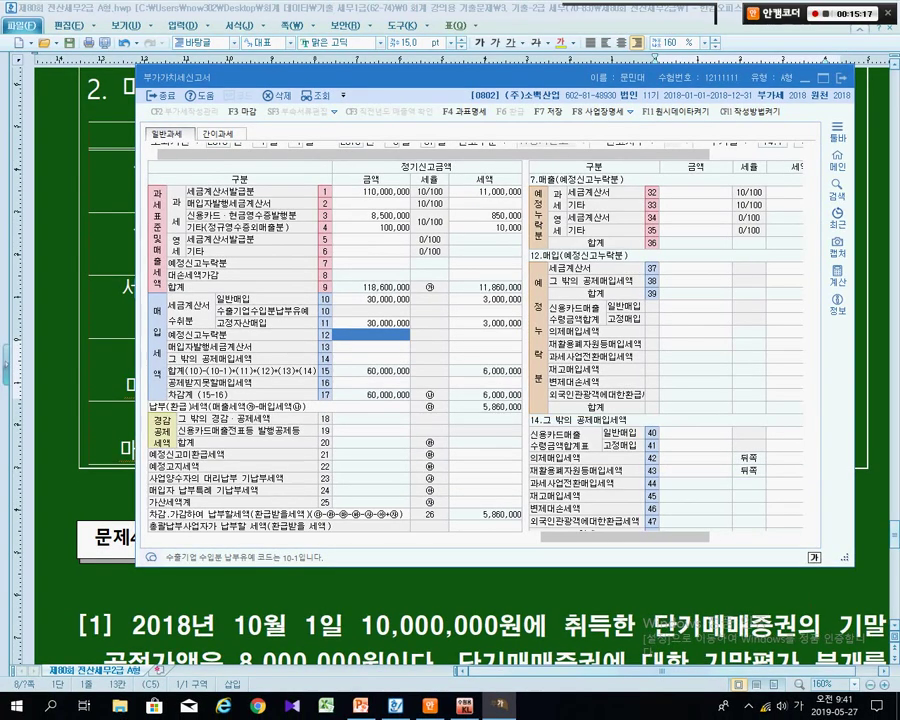
{"action": "key", "text": "alt+Tab"}
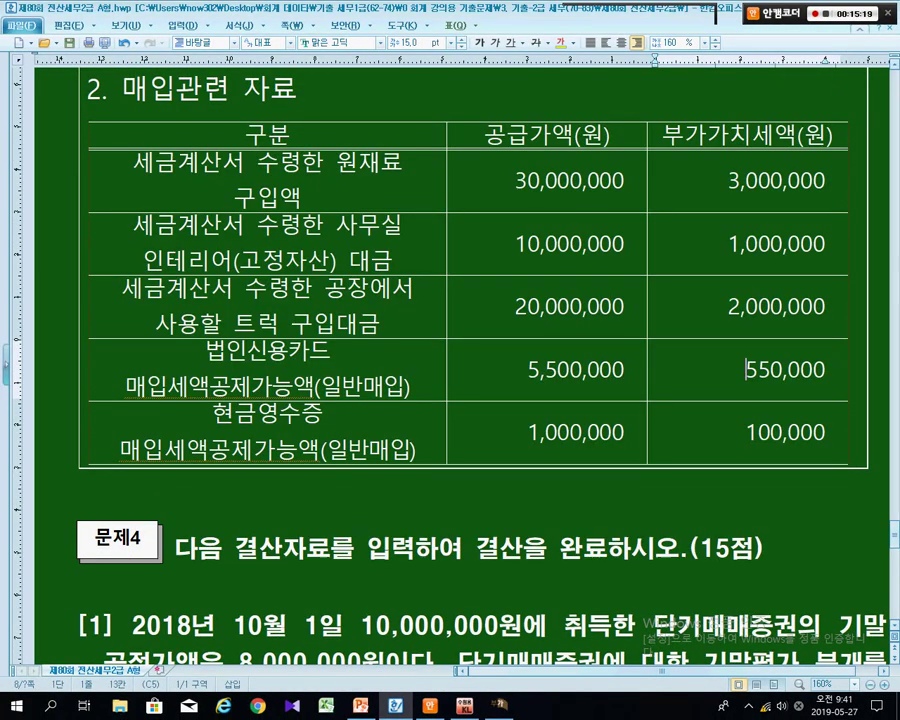
{"action": "key", "text": "alt+Tab"}
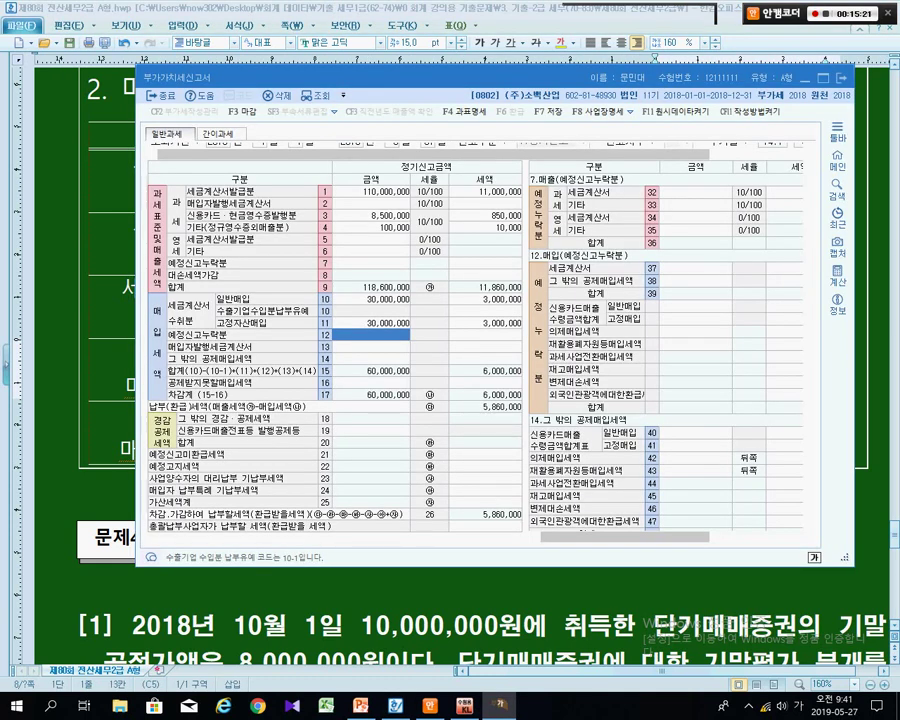
- Enter 5,500,000 credit card purchases with 550,000 tax on row 40
{"action": "left_click", "coordinate": [701, 432]}
{"action": "type", "text": "55,000,000"}
{"action": "key", "text": "BackSpace"}
{"action": "key", "text": "Return"}
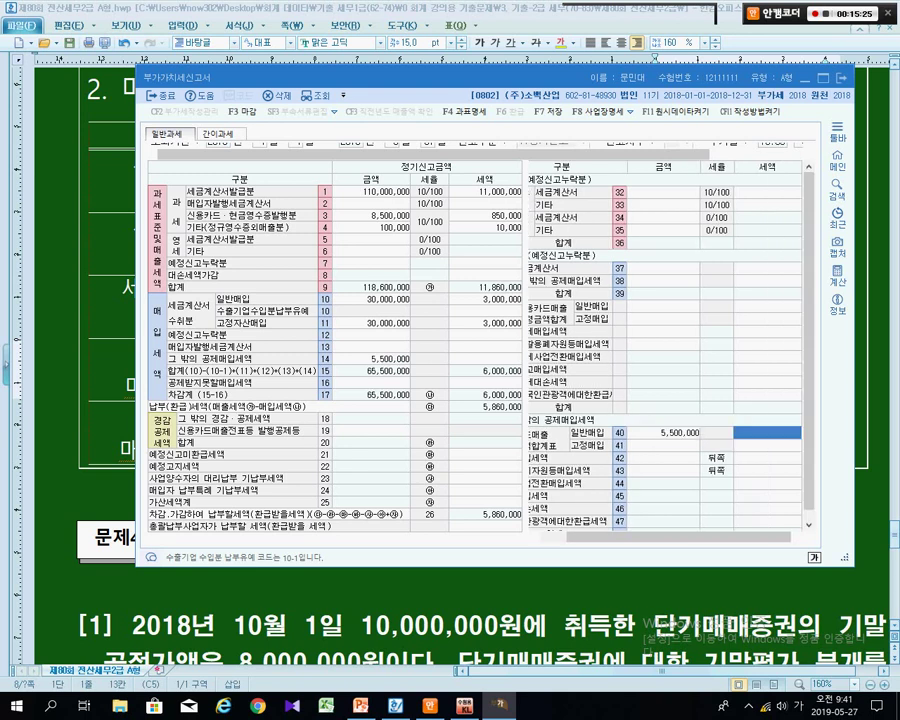
{"action": "left_click", "coordinate": [799, 432]}
{"action": "type", "text": "5,500,00"}
{"action": "key", "text": "Return"}
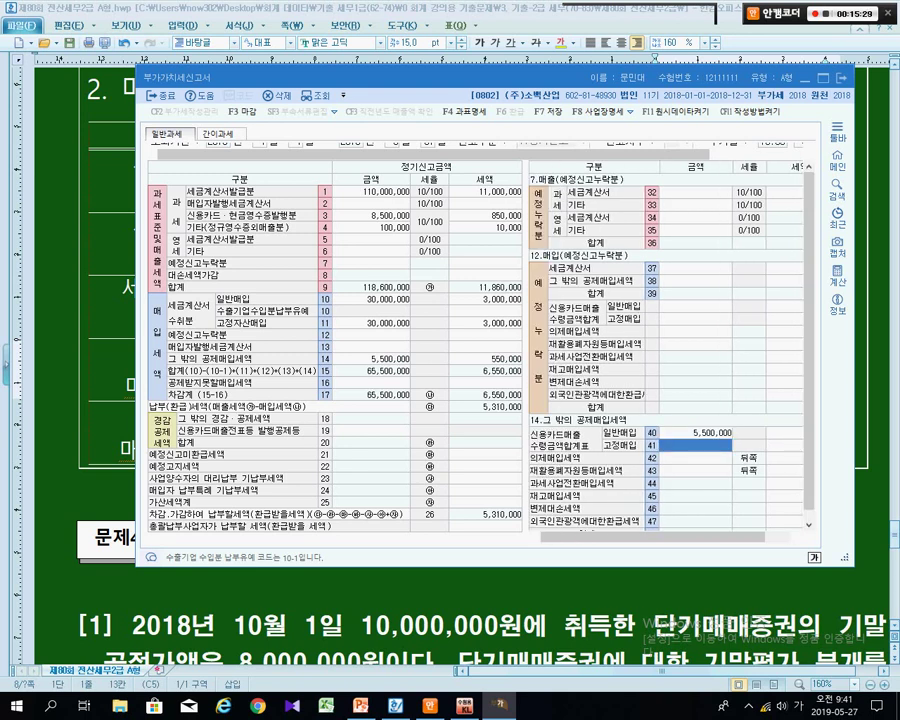
- Check the cash receipt (현금영수증) purchase in the exam's purchase data
{"action": "key", "text": "alt+Tab"}
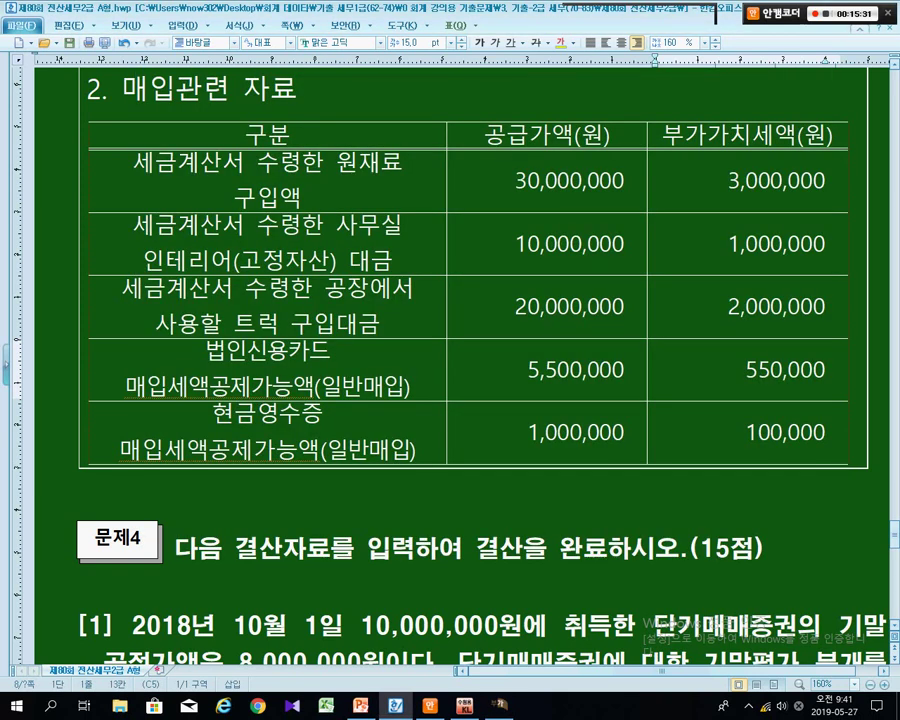
{"action": "double_click", "coordinate": [267, 412]}
{"action": "left_click", "coordinate": [300, 451]}
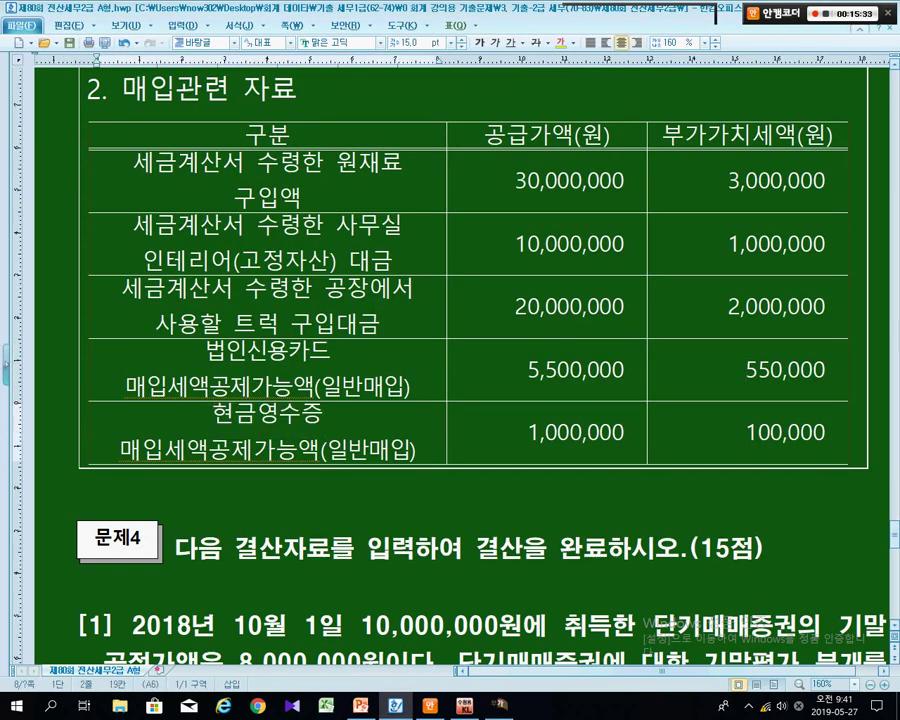
{"action": "key", "text": "alt+Tab"}
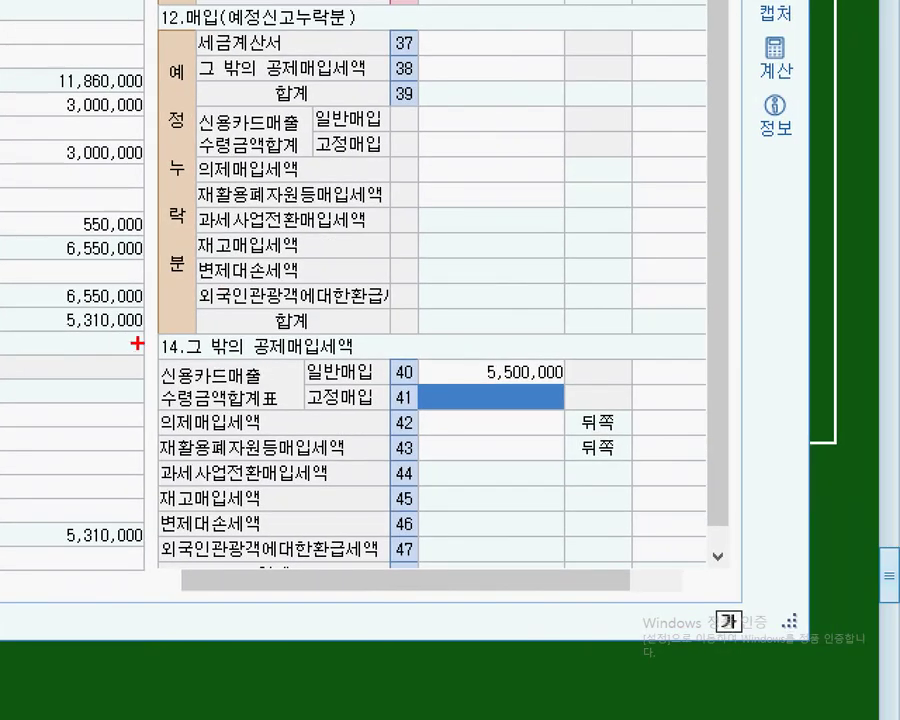
- Correct row 40 to 6,500,000 with 650,000 tax to include cash receipts
{"action": "left_click_drag", "start_coordinate": [115, 333], "coordinate": [737, 430]}
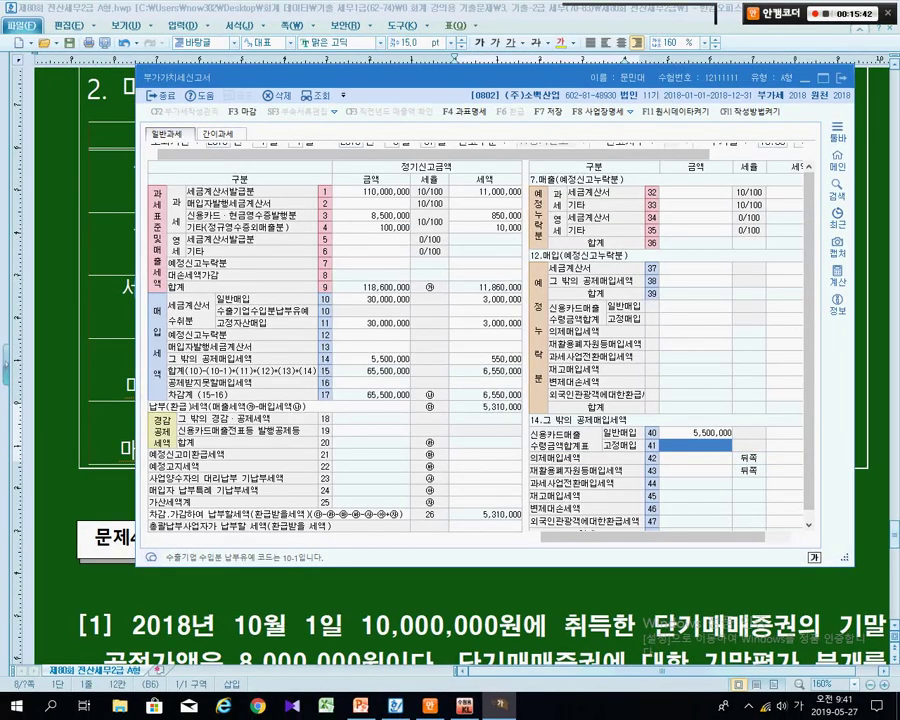
{"action": "left_click", "coordinate": [698, 433]}
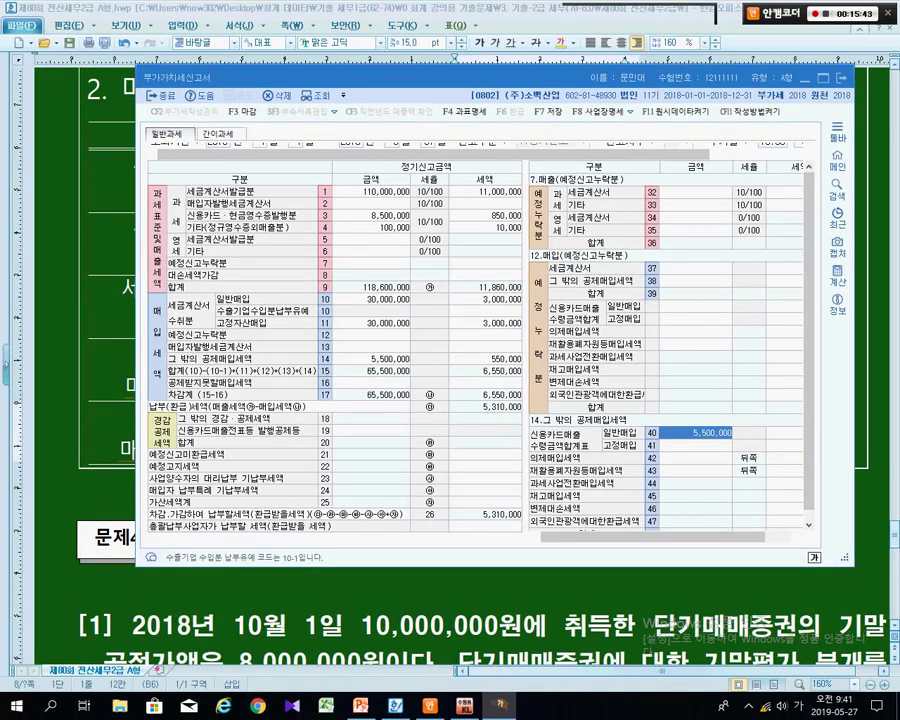
{"action": "type", "text": "6500000"}
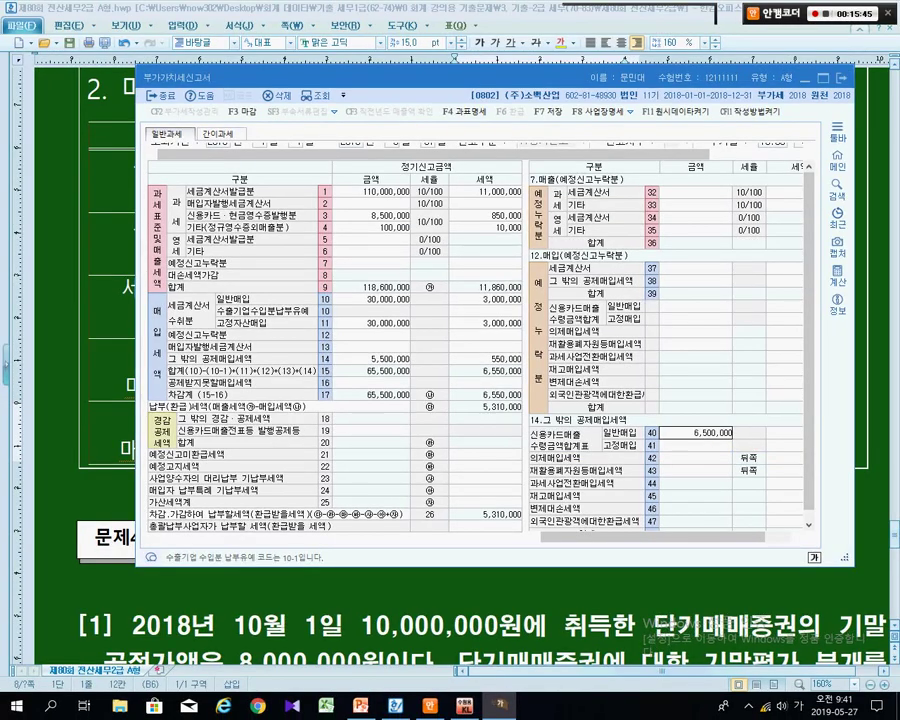
{"action": "key", "text": "Return"}
{"action": "type", "text": "6500000"}
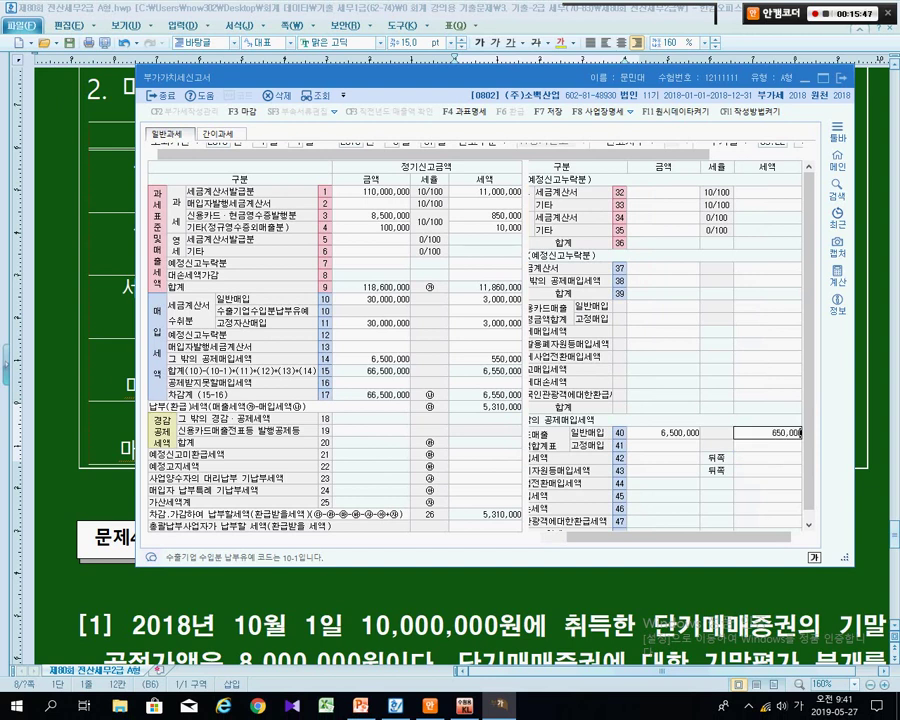
{"action": "key", "text": "Return"}
{"action": "key", "text": "alt+Tab"}
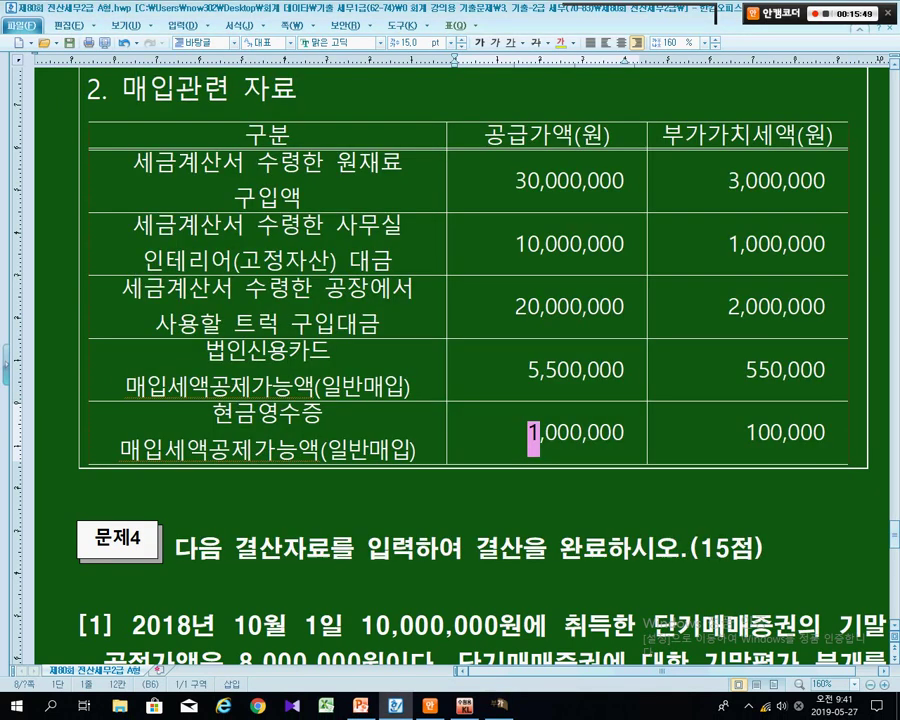
- Highlight the 지연 sales note's 10,000,000원 supply value and 1,000,000 VAT, then bring up the lecture slides
{"action": "scroll", "coordinate": [450, 380], "scroll_direction": "up", "scroll_amount": 2}
{"action": "scroll", "coordinate": [450, 380], "scroll_direction": "up", "scroll_amount": 2}
{"action": "left_click_drag", "start_coordinate": [553, 162], "coordinate": [604, 162]}
{"action": "left_click_drag", "start_coordinate": [101, 207], "coordinate": [168, 207]}
{"action": "left_click_drag", "start_coordinate": [258, 207], "coordinate": [508, 207]}
{"action": "left_click", "coordinate": [88, 247]}
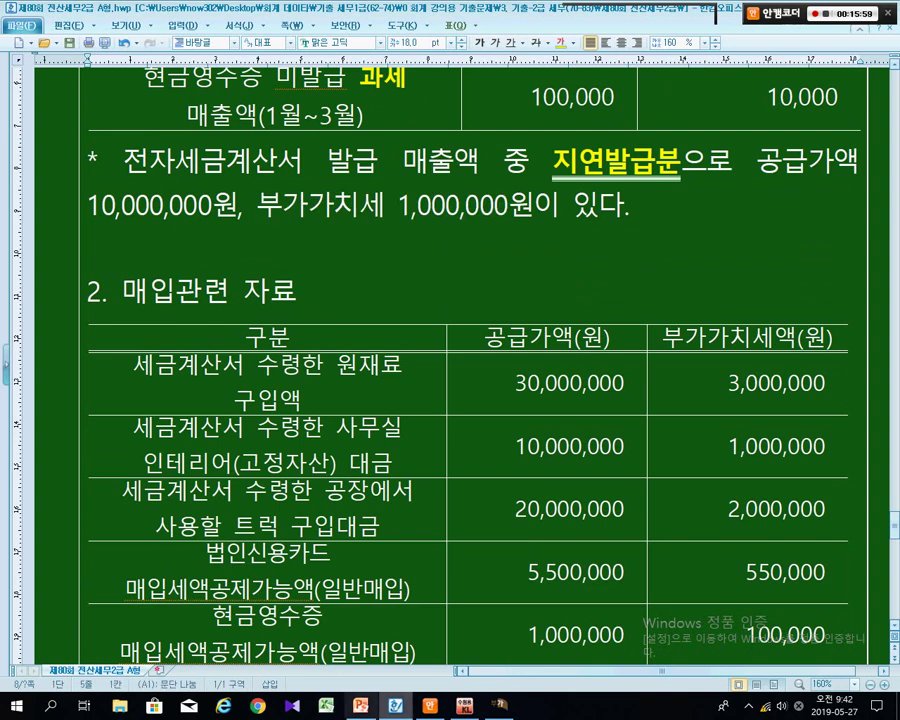
{"action": "left_click", "coordinate": [362, 705]}
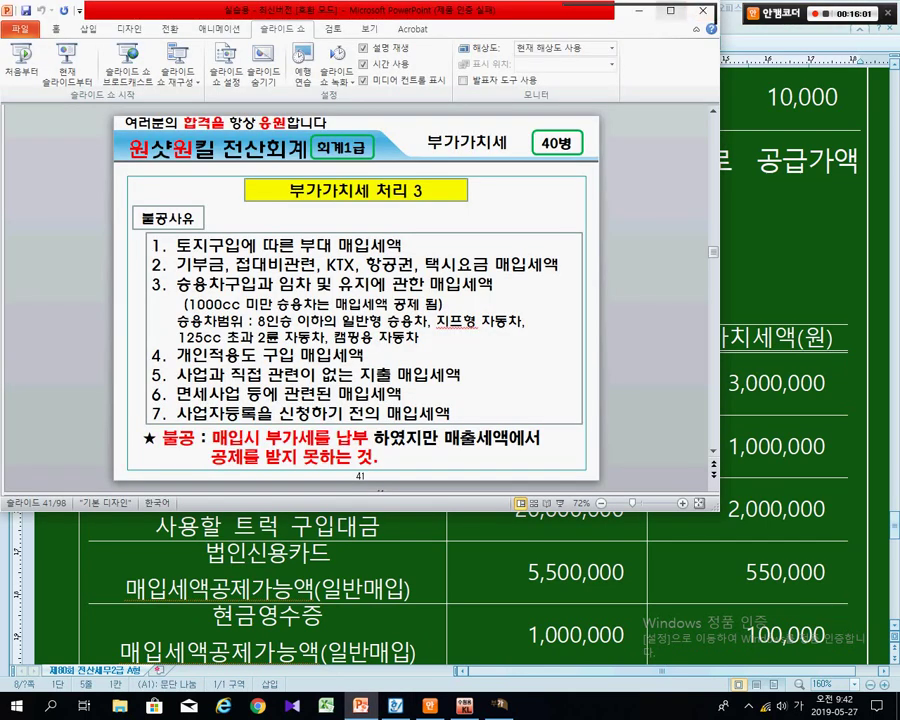
- Maximize the slides, go to slide 59 and mark the 1% delayed-issuance penalty, line 62
{"action": "double_click", "coordinate": [490, 8]}
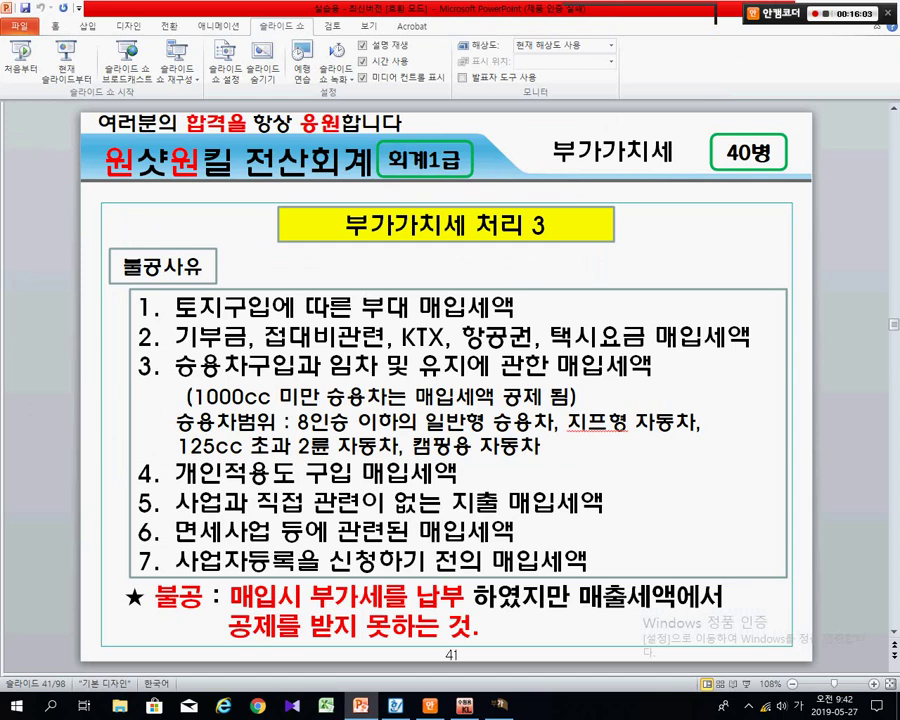
{"action": "scroll", "coordinate": [446, 390], "scroll_direction": "down", "scroll_amount": 9}
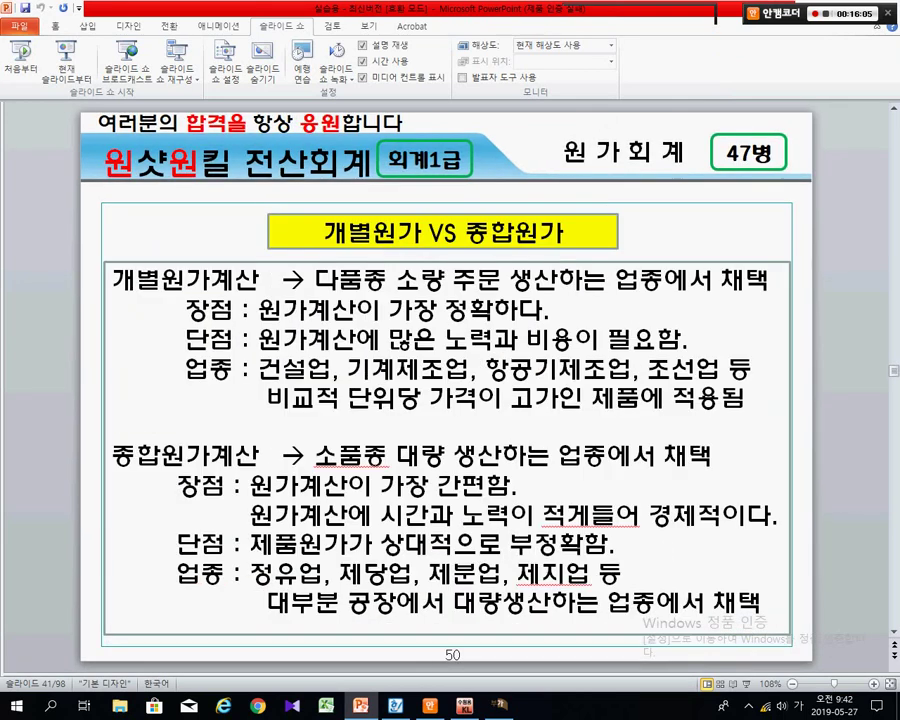
{"action": "scroll", "coordinate": [446, 390], "scroll_direction": "down", "scroll_amount": 9}
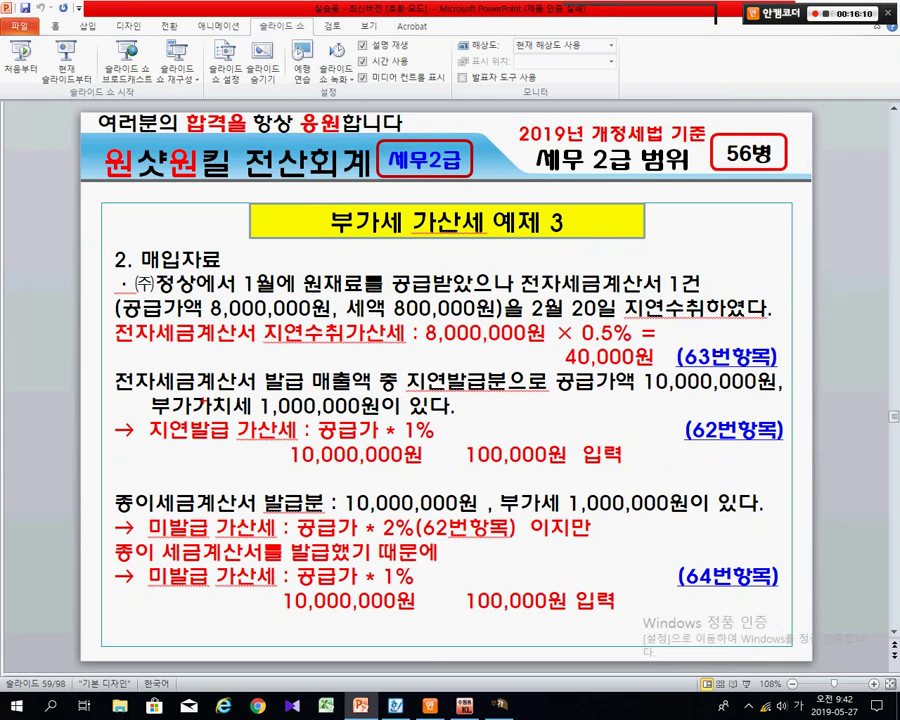
{"action": "mouse_move", "coordinate": [98, 412]}
{"action": "left_mouse_down"}
{"action": "mouse_move", "coordinate": [255, 445]}
{"action": "mouse_move", "coordinate": [443, 447]}
{"action": "mouse_move", "coordinate": [419, 456]}
{"action": "left_mouse_up"}
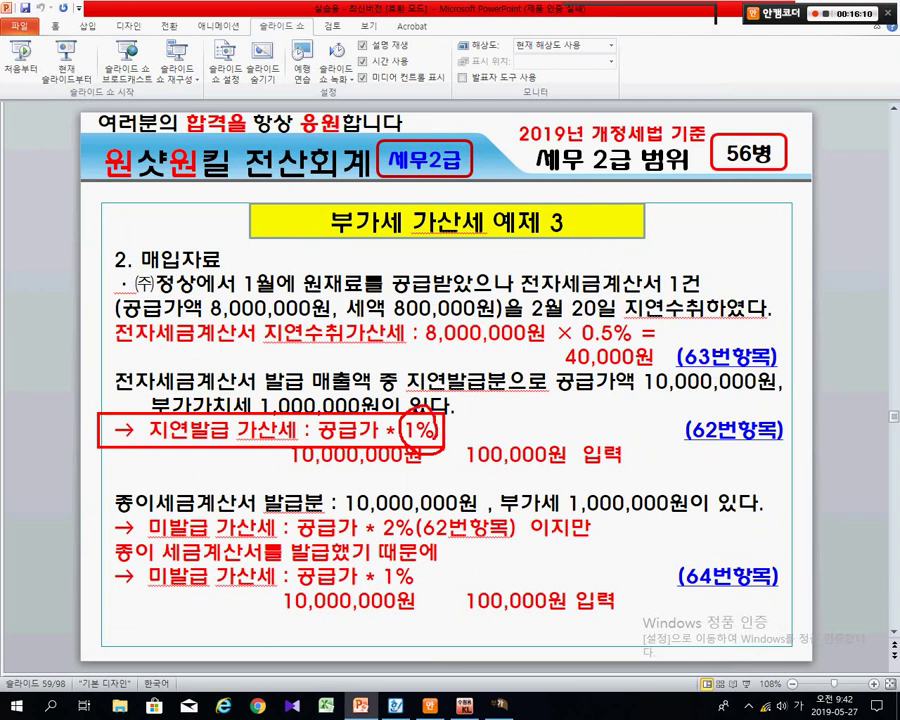
{"action": "left_click_drag", "start_coordinate": [297, 470], "coordinate": [406, 471]}
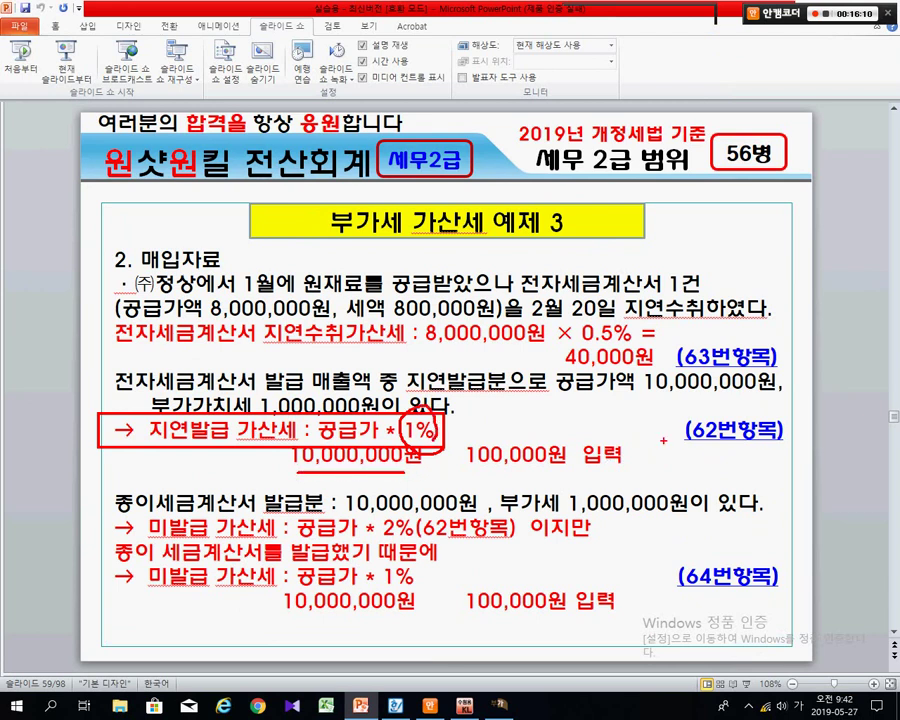
{"action": "left_click_drag", "start_coordinate": [700, 425], "coordinate": [724, 441]}
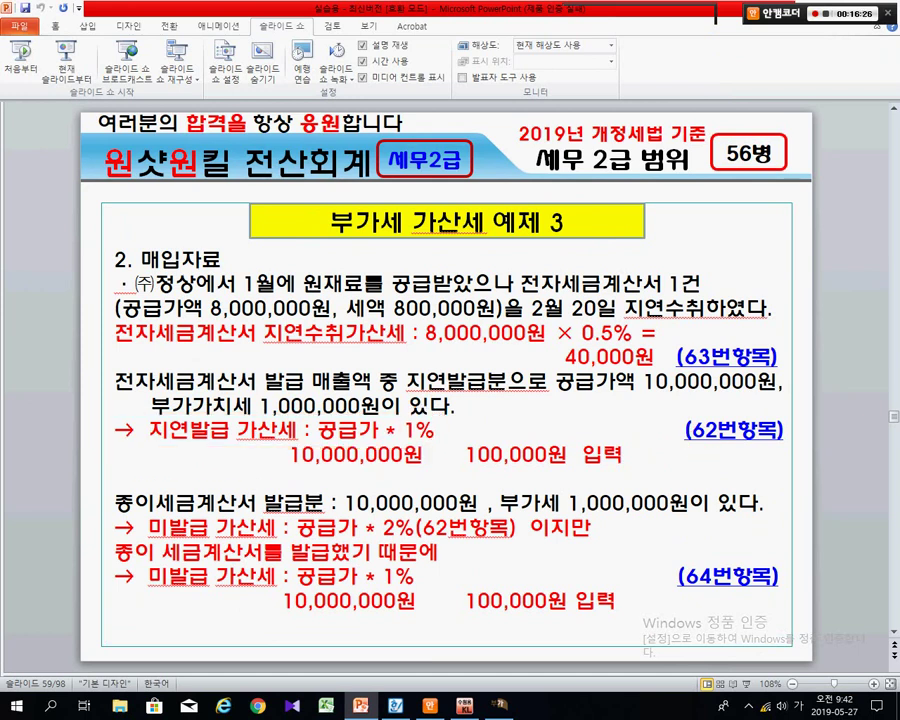
- Mark penalty rows 25–26 on the VAT return and open row 25's 가산세명세 details
{"action": "key", "text": "alt+Tab"}
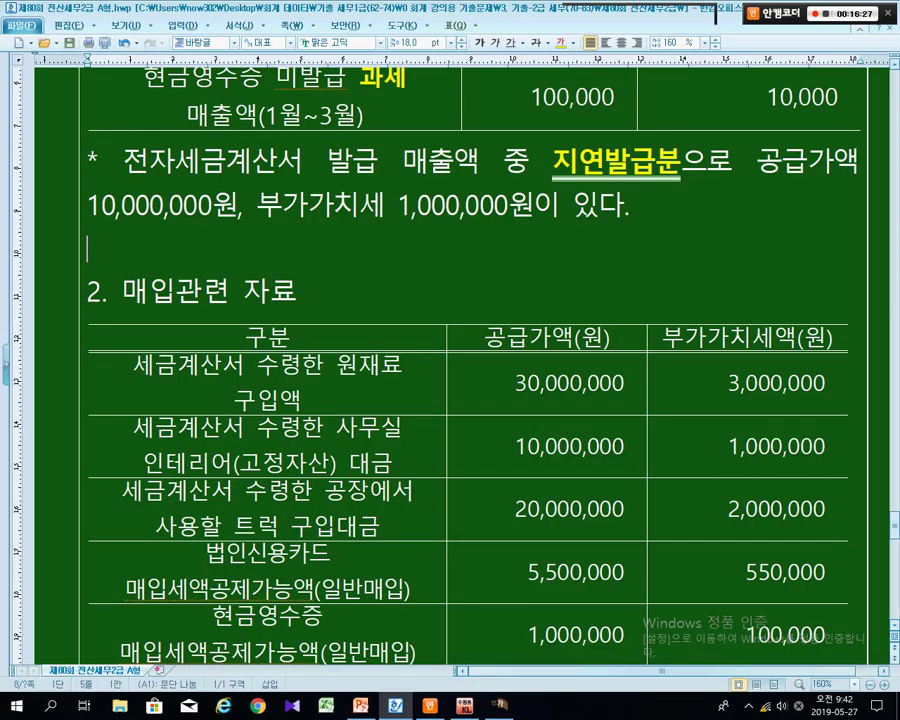
{"action": "key", "text": "alt+Tab"}
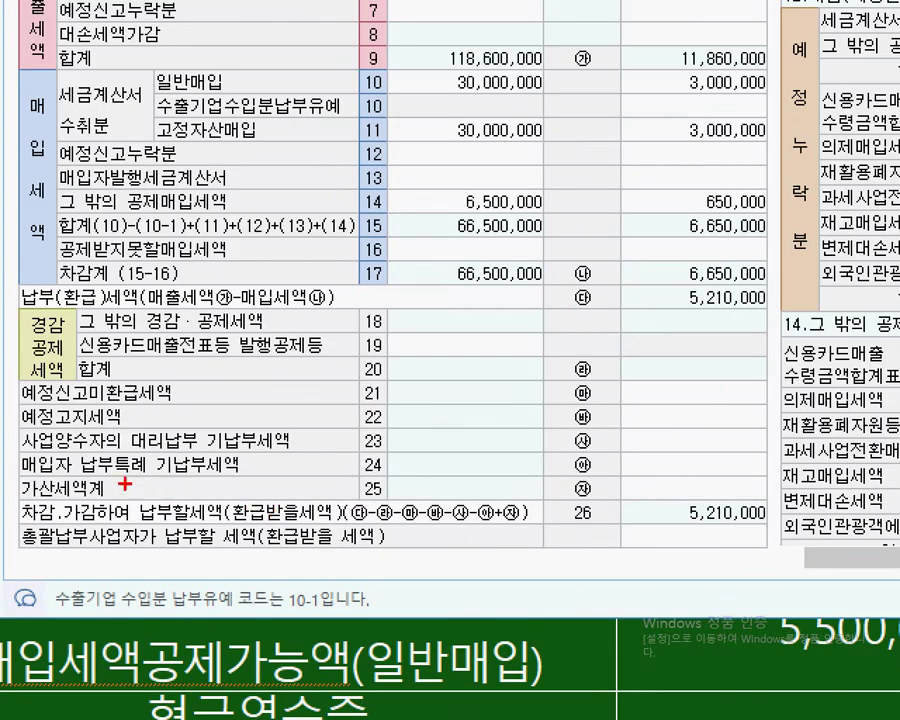
{"action": "mouse_move", "coordinate": [14, 457]}
{"action": "left_mouse_down"}
{"action": "mouse_move", "coordinate": [820, 550]}
{"action": "mouse_move", "coordinate": [812, 515]}
{"action": "left_mouse_up"}
{"action": "left_click_drag", "start_coordinate": [701, 376], "coordinate": [701, 493]}
{"action": "mouse_move", "coordinate": [843, 213]}
{"action": "left_mouse_down"}
{"action": "mouse_move", "coordinate": [772, 140]}
{"action": "mouse_move", "coordinate": [884, 100]}
{"action": "mouse_move", "coordinate": [870, 205]}
{"action": "left_mouse_up"}
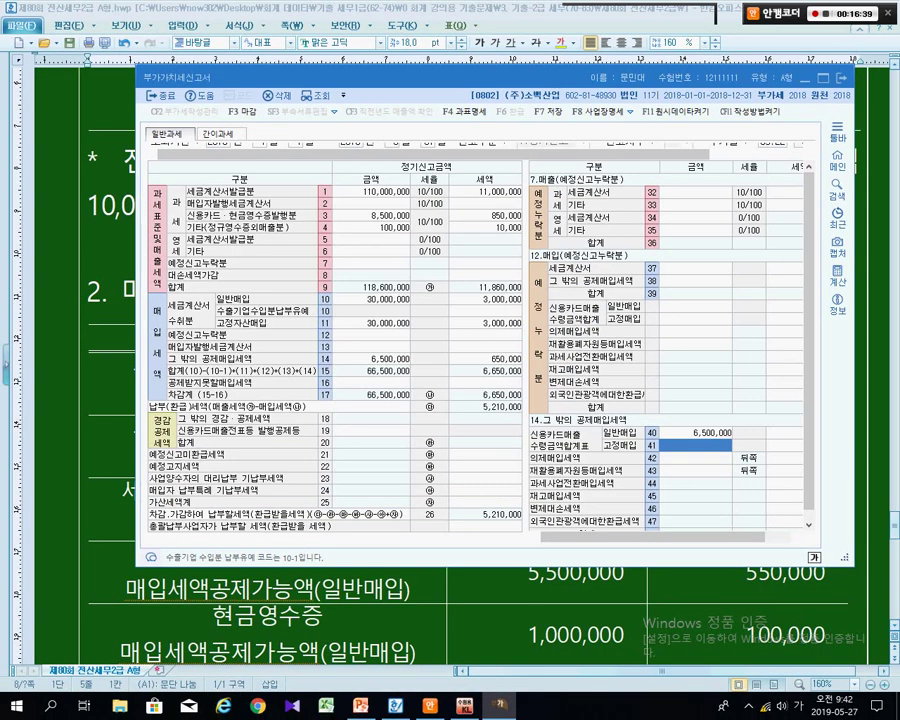
{"action": "left_click", "coordinate": [485, 501]}
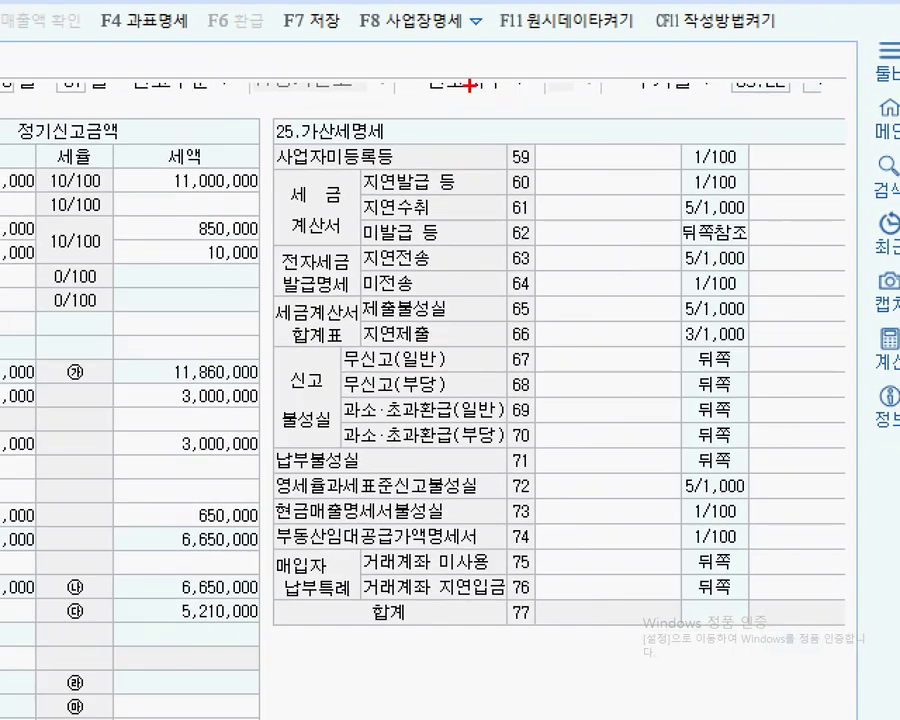
- Enter 10,000,000 in the 지연발급 등 row 60 of the penalty table
{"action": "mouse_move", "coordinate": [237, 133]}
{"action": "left_mouse_down"}
{"action": "mouse_move", "coordinate": [468, 211]}
{"action": "mouse_move", "coordinate": [824, 590]}
{"action": "mouse_move", "coordinate": [871, 662]}
{"action": "left_mouse_up"}
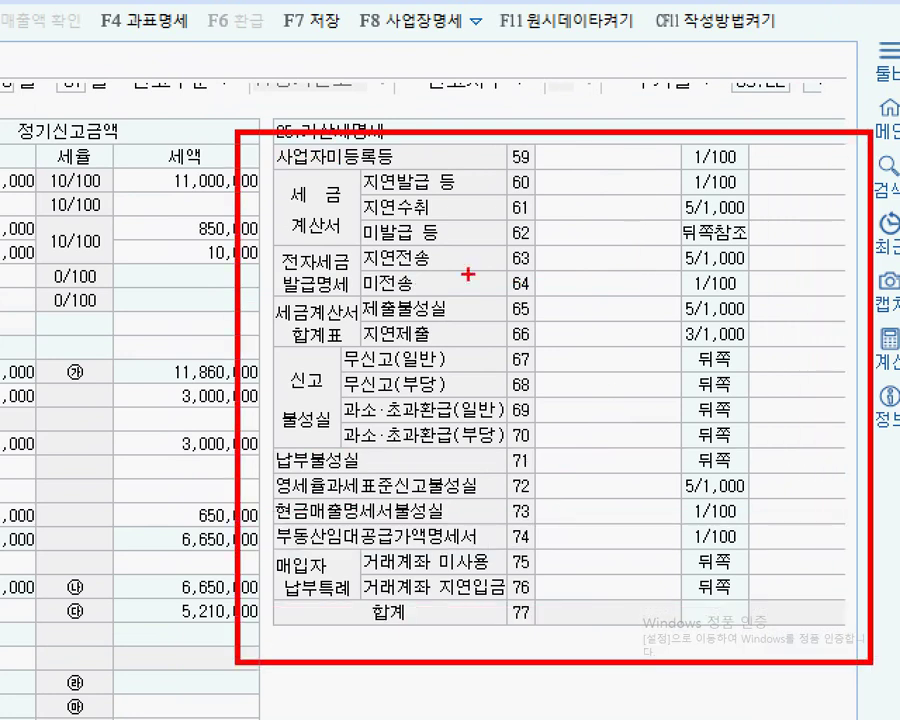
{"action": "left_click_drag", "start_coordinate": [276, 163], "coordinate": [361, 247]}
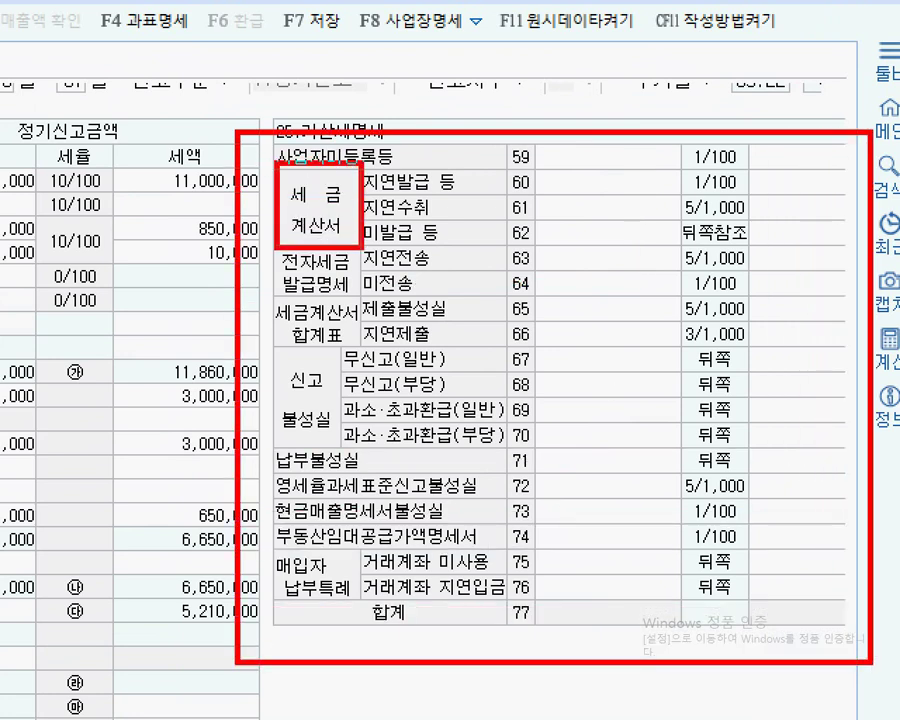
{"action": "left_click_drag", "start_coordinate": [362, 196], "coordinate": [849, 195]}
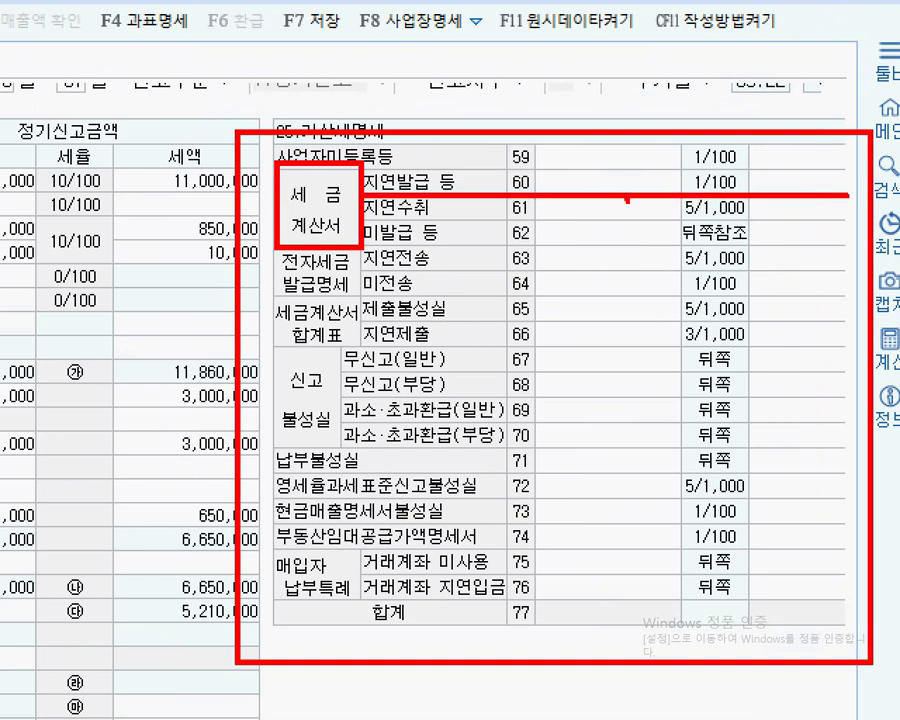
{"action": "key", "text": "Escape"}
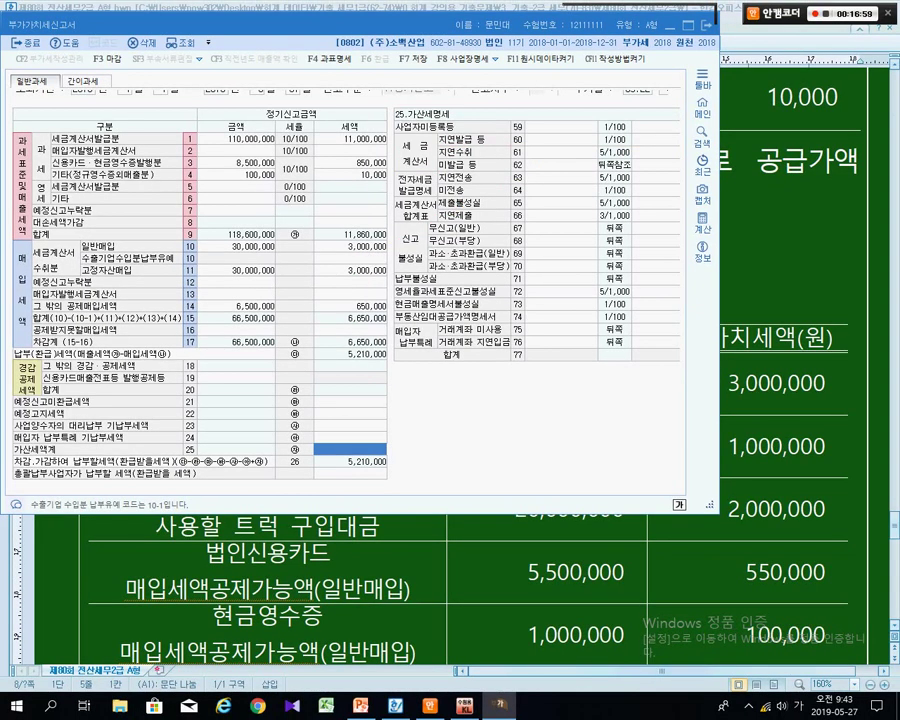
{"action": "left_click", "coordinate": [560, 139]}
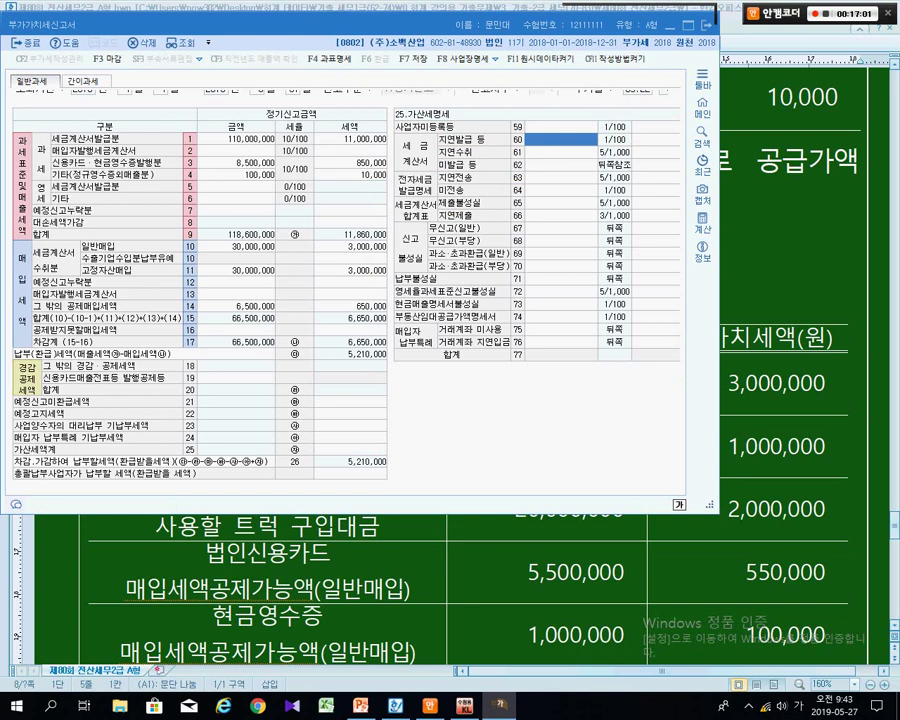
{"action": "type", "text": "10000000"}
{"action": "key", "text": "Return"}
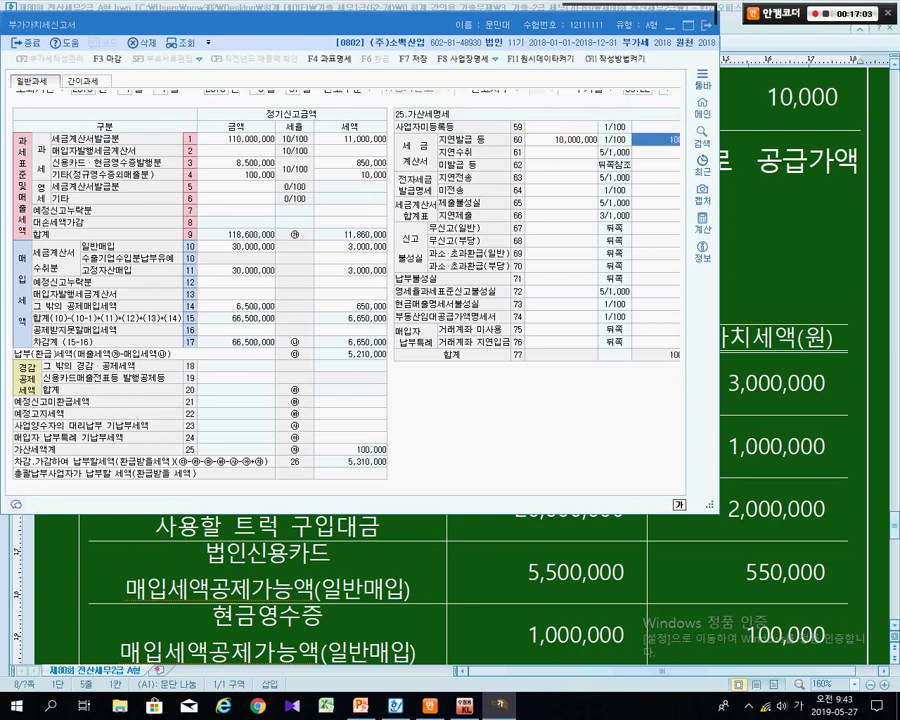
{"action": "key", "text": "Return"}
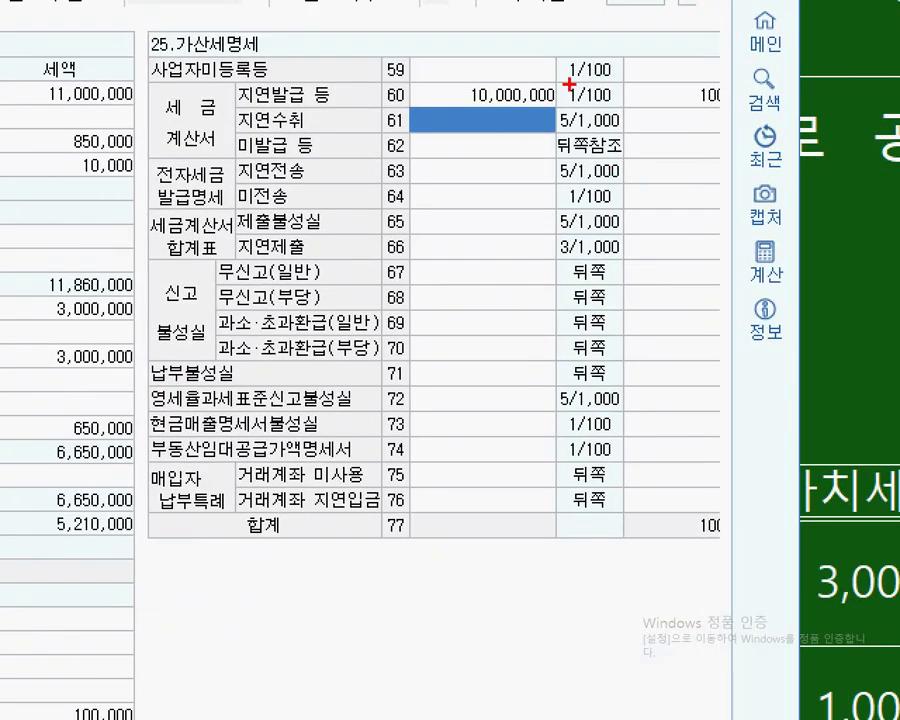
- Close the VAT return and save it with the 100,000 penalty and 5,310,000 payable
{"action": "left_click_drag", "start_coordinate": [578, 56], "coordinate": [612, 100]}
{"action": "mouse_move", "coordinate": [682, 80]}
{"action": "left_mouse_down"}
{"action": "mouse_move", "coordinate": [688, 112]}
{"action": "mouse_move", "coordinate": [672, 112]}
{"action": "left_mouse_up"}
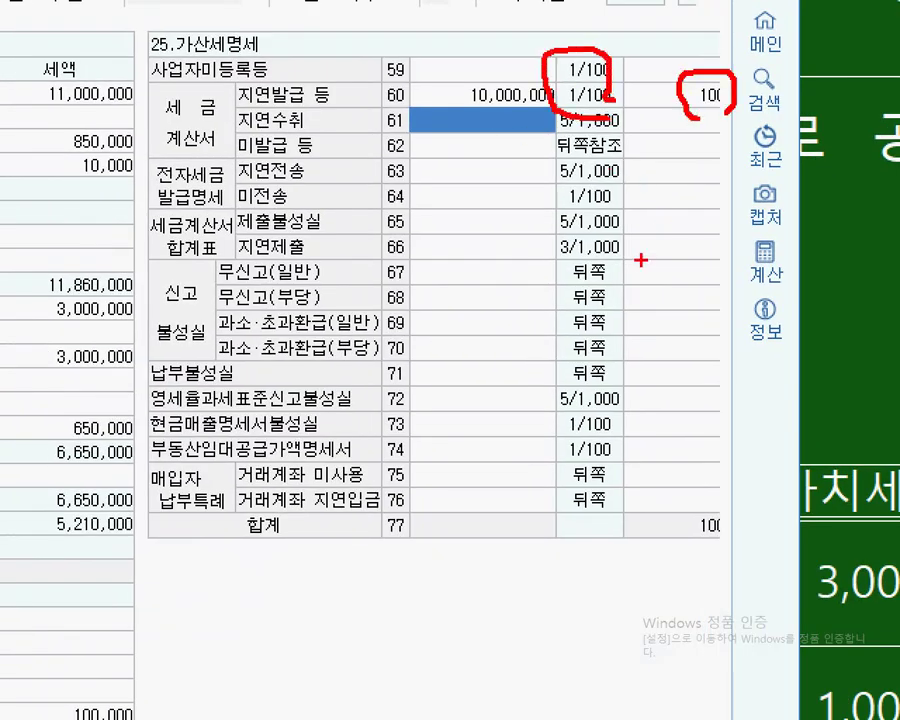
{"action": "key", "text": "Escape"}
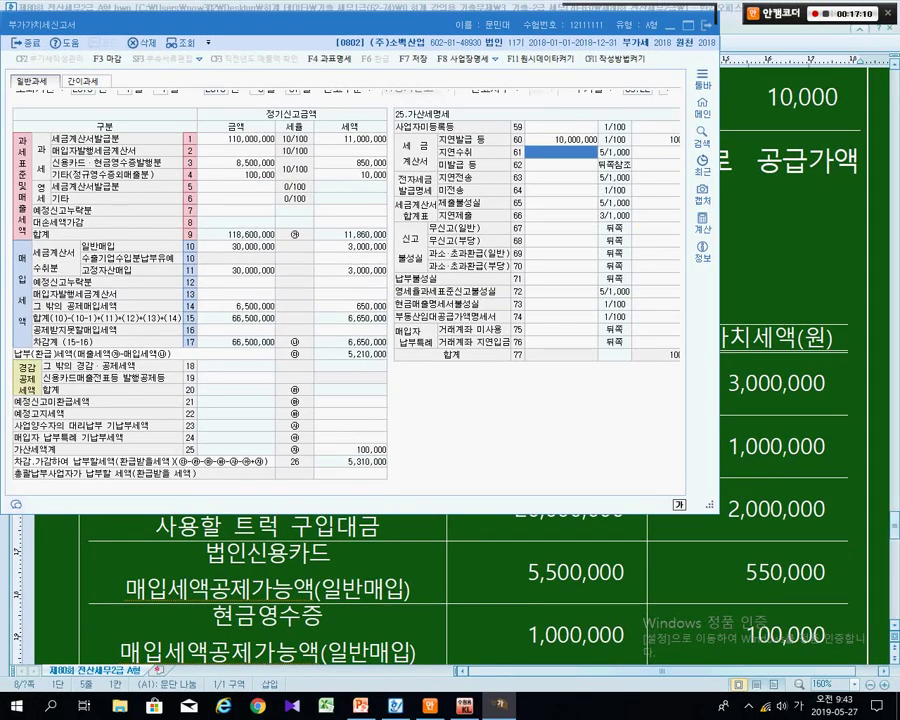
{"action": "left_click_drag", "start_coordinate": [350, 19], "coordinate": [455, 123]}
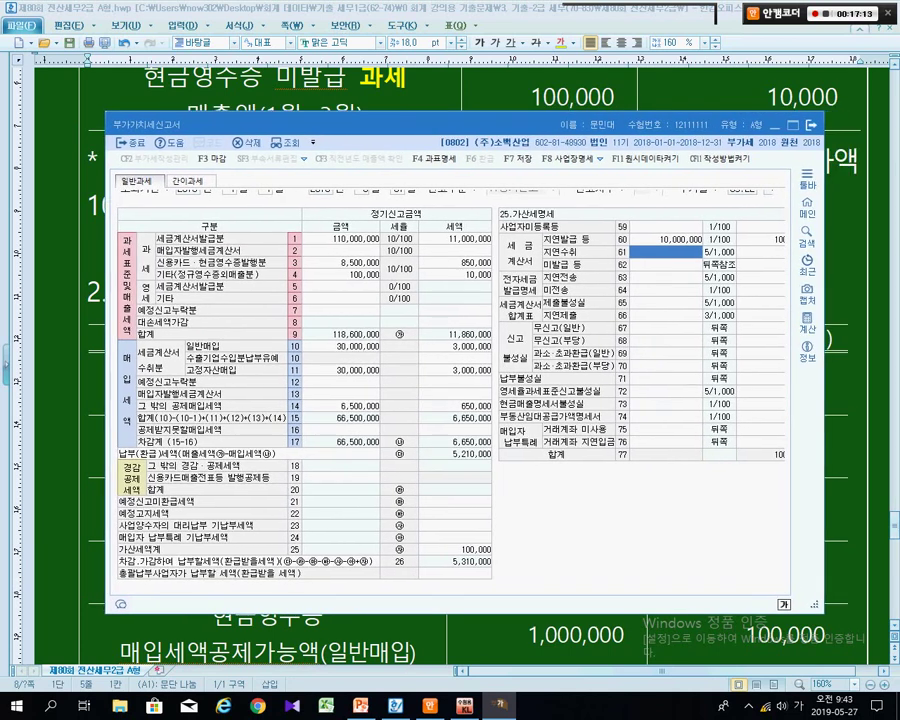
{"action": "key", "text": "Escape"}
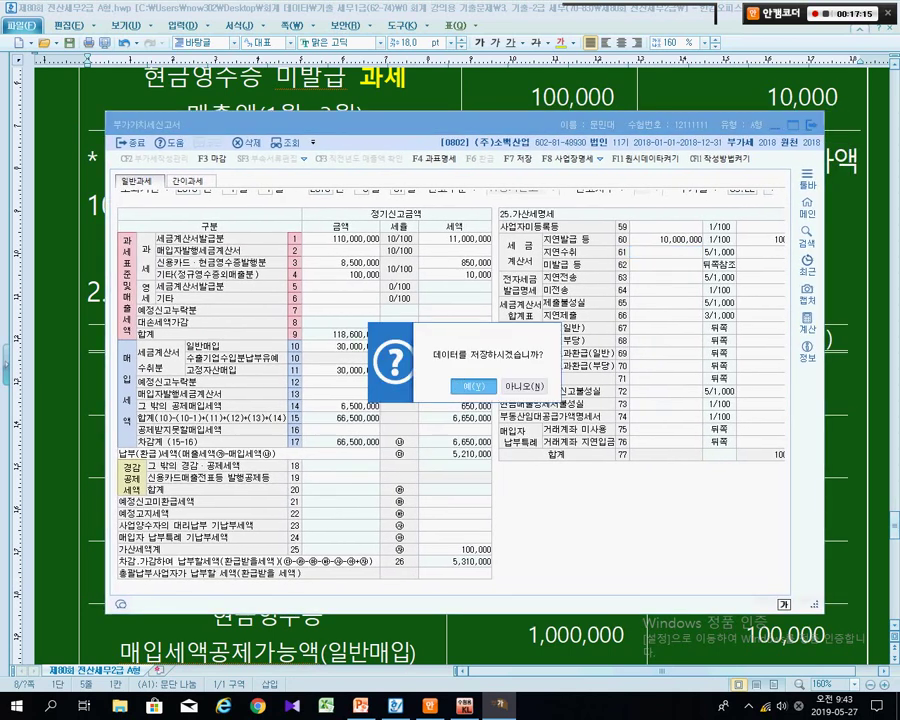
{"action": "key", "text": "Return"}
{"action": "key", "text": "Return"}
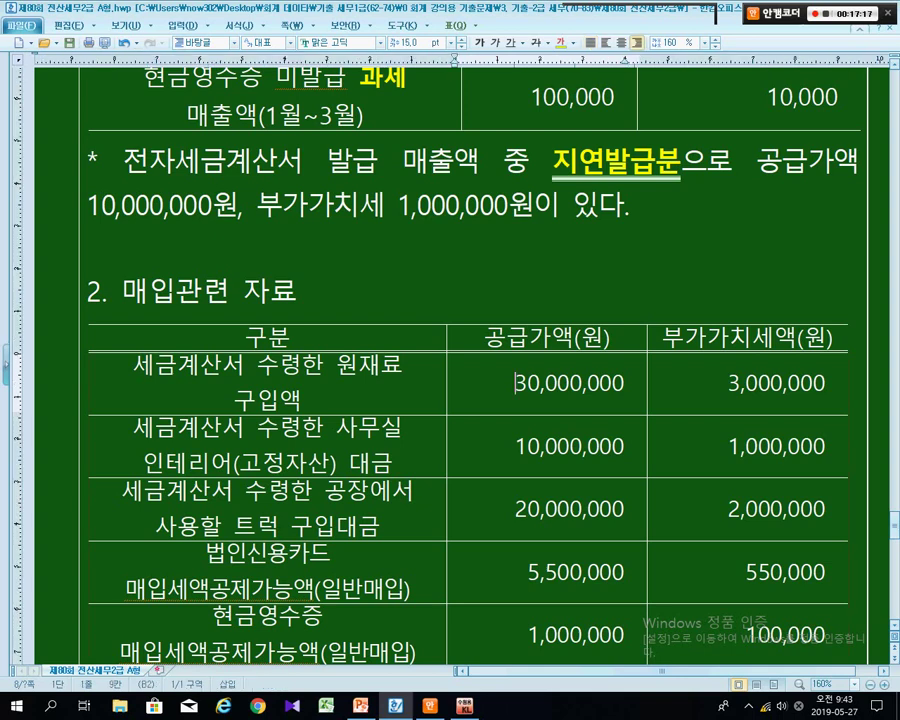
- Scroll the exam sheet to 문제5 on withholding, then return to KcLep's main menu
{"action": "scroll", "coordinate": [450, 360], "scroll_direction": "down", "scroll_amount": 10}
{"action": "scroll", "coordinate": [450, 360], "scroll_direction": "down", "scroll_amount": 15}
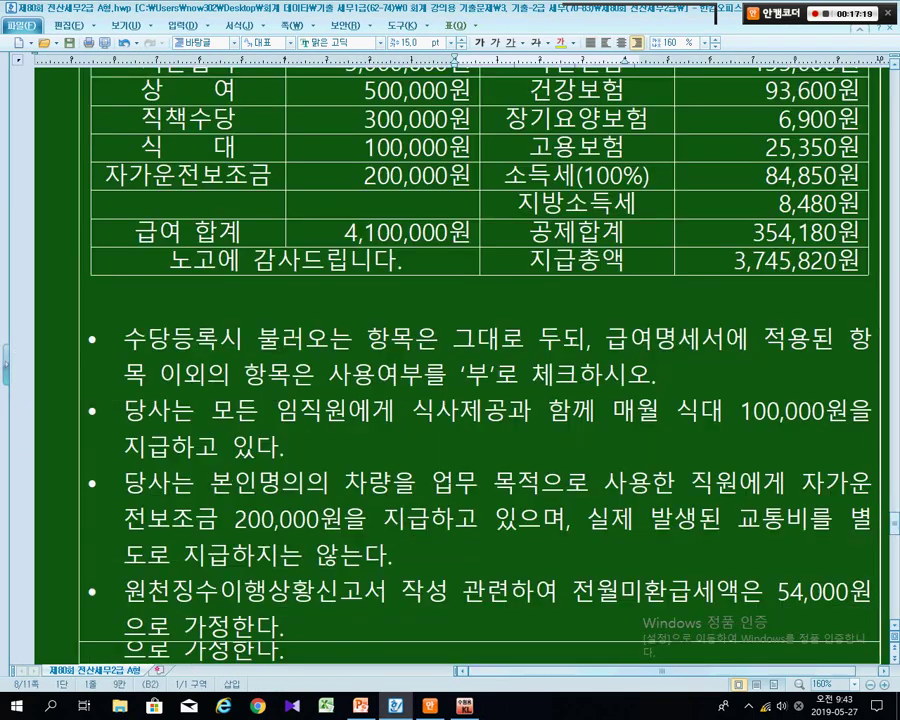
{"action": "scroll", "coordinate": [450, 360], "scroll_direction": "up", "scroll_amount": 5}
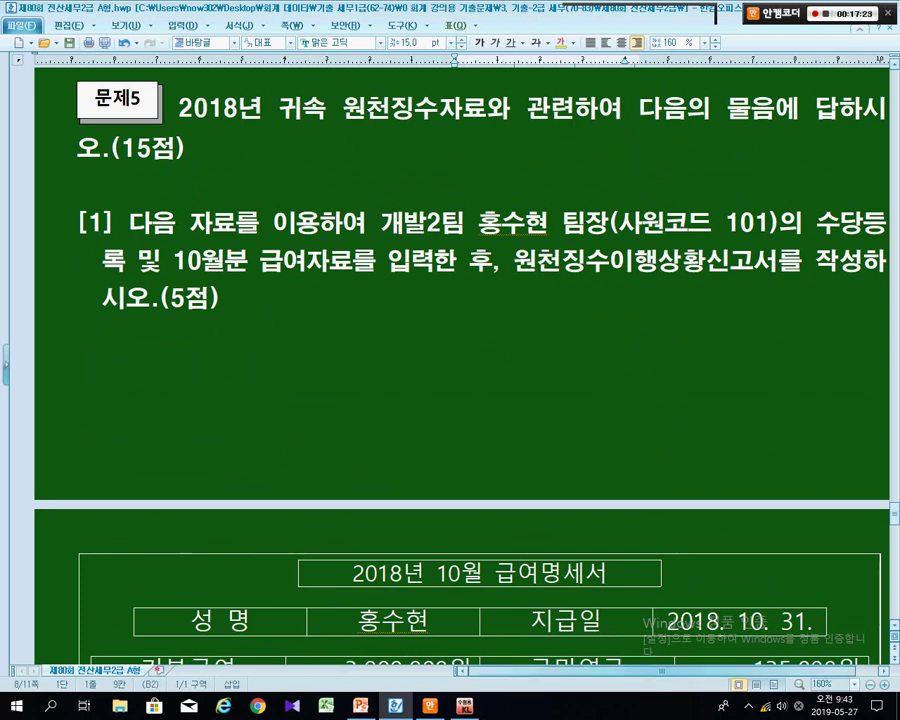
{"action": "scroll", "coordinate": [450, 300], "scroll_direction": "right", "scroll_amount": 1}
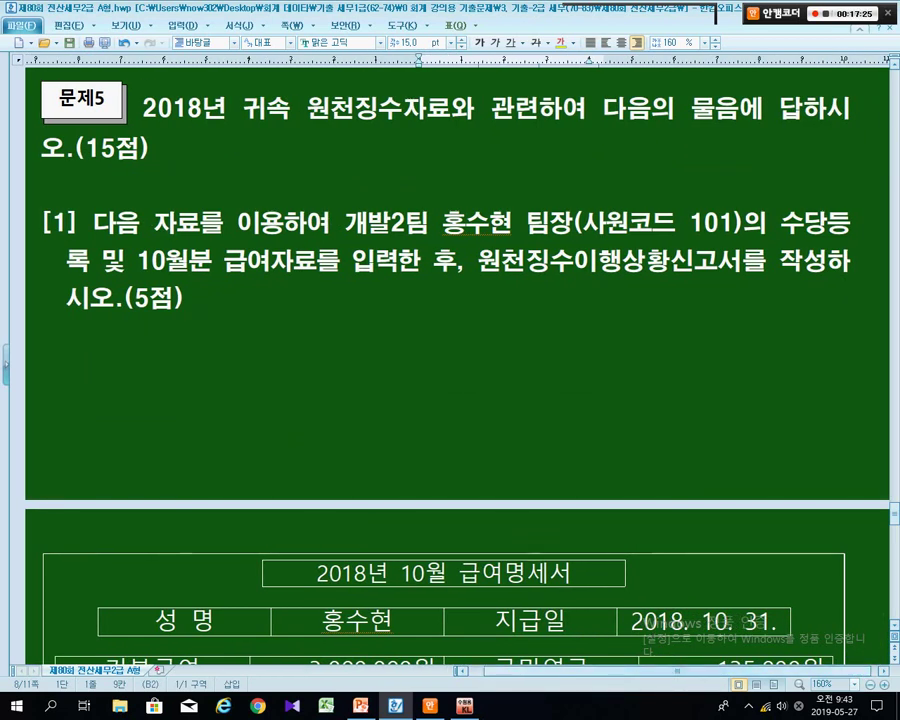
{"action": "key", "text": "alt+Tab"}
{"action": "left_click", "coordinate": [52, 108]}
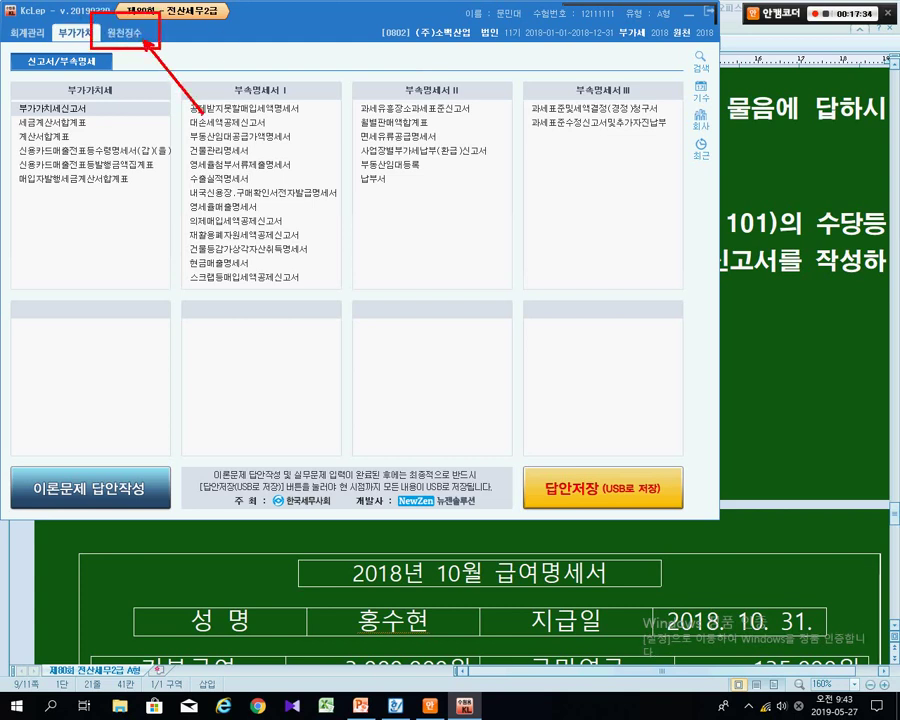
- Switch KcLep to the 원천징수 menus and review the October 2018 pay statement rows
{"action": "left_click", "coordinate": [126, 32]}
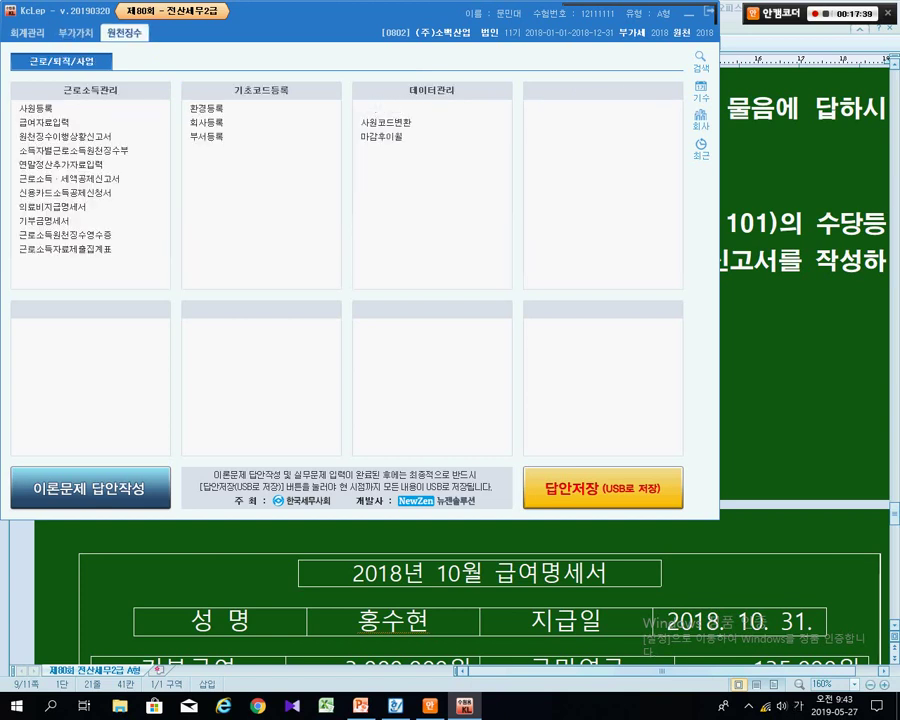
{"action": "left_click_drag", "start_coordinate": [400, 10], "coordinate": [552, 180]}
{"action": "key", "text": "alt+Tab"}
{"action": "scroll", "coordinate": [460, 400], "scroll_direction": "down", "scroll_amount": 8}
{"action": "left_click_drag", "start_coordinate": [374, 132], "coordinate": [594, 132]}
{"action": "left_click", "coordinate": [594, 132]}
{"action": "mouse_move", "coordinate": [187, 257]}
{"action": "left_mouse_down"}
{"action": "mouse_move", "coordinate": [187, 228]}
{"action": "mouse_move", "coordinate": [187, 257]}
{"action": "left_mouse_up"}
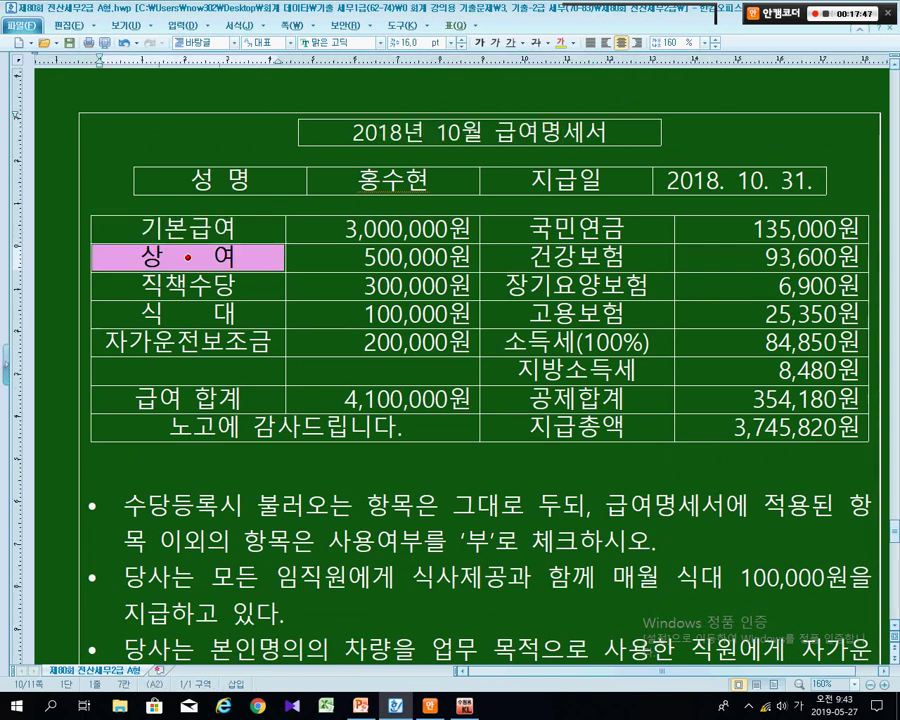
{"action": "key", "text": "Down"}
{"action": "key", "text": "Escape"}
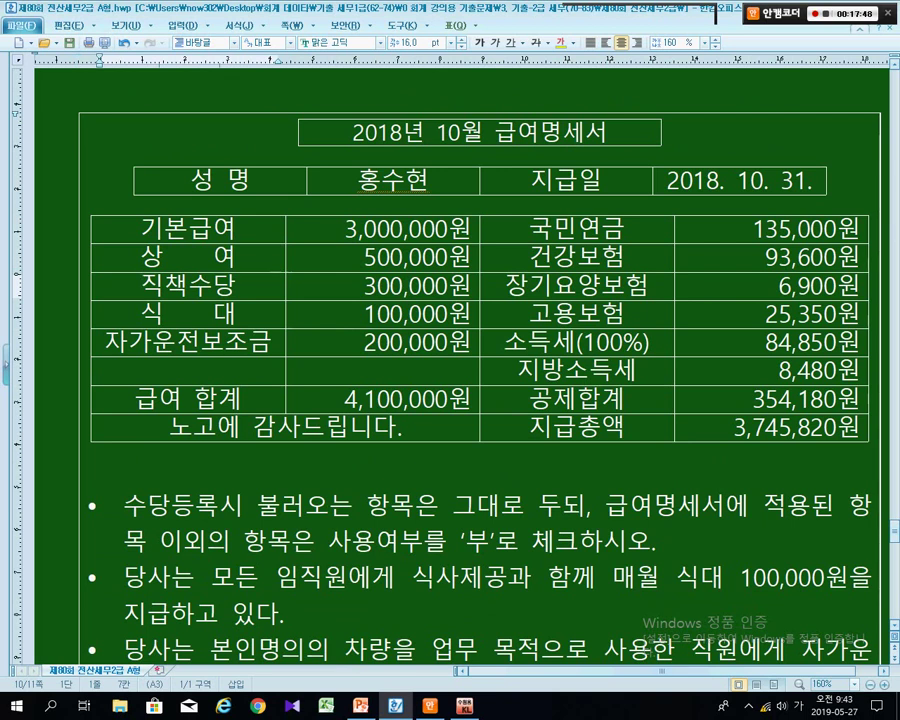
- Open 급여자료입력 in KcLep, then go back to the pay statement
{"action": "key", "text": "alt+Tab"}
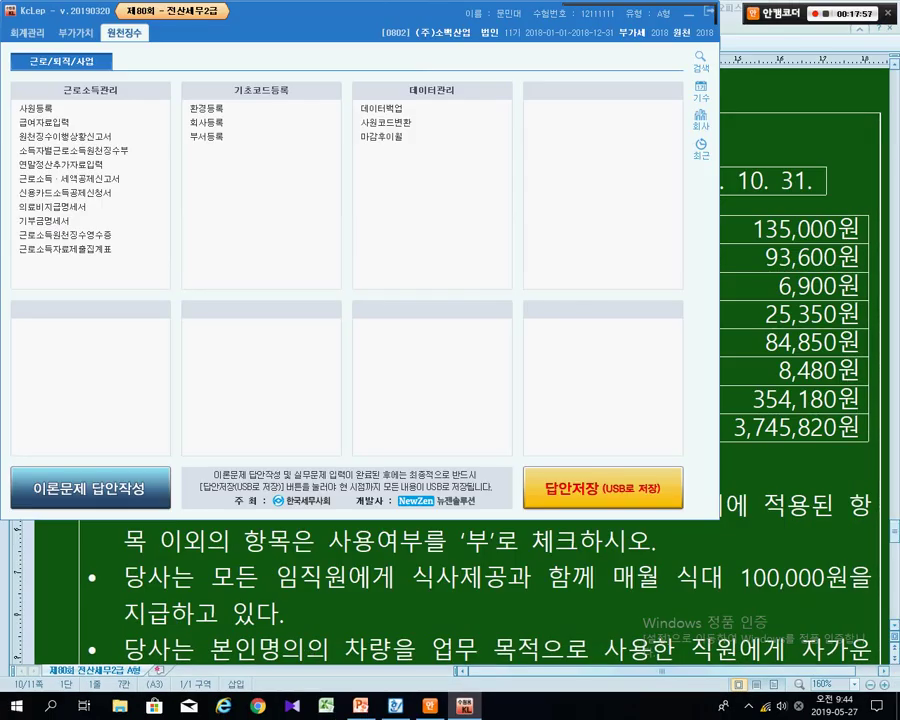
{"action": "left_click", "coordinate": [42, 122]}
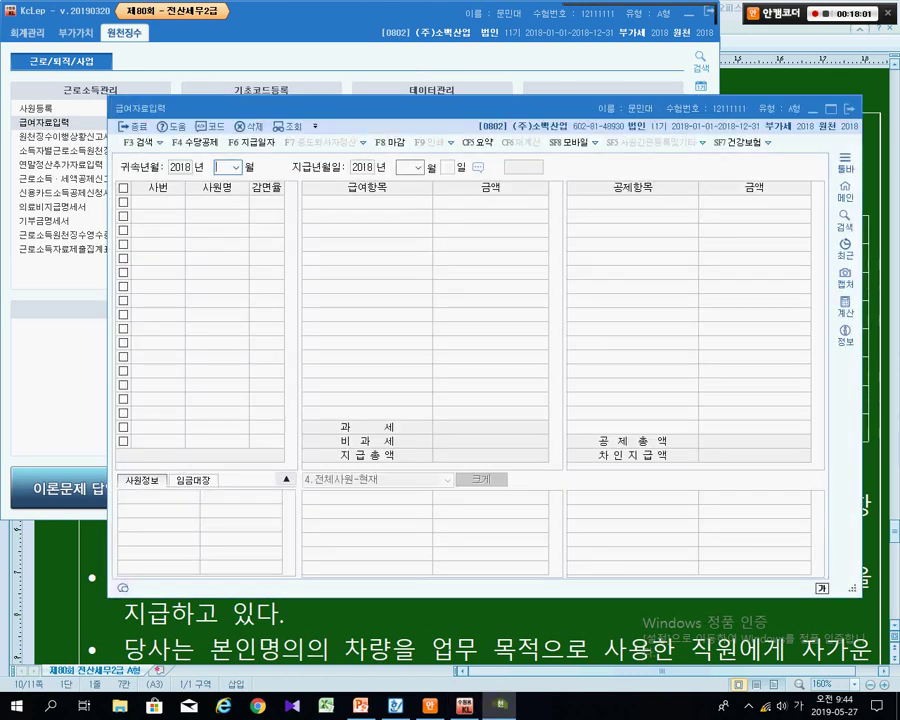
{"action": "key", "text": "alt+Tab"}
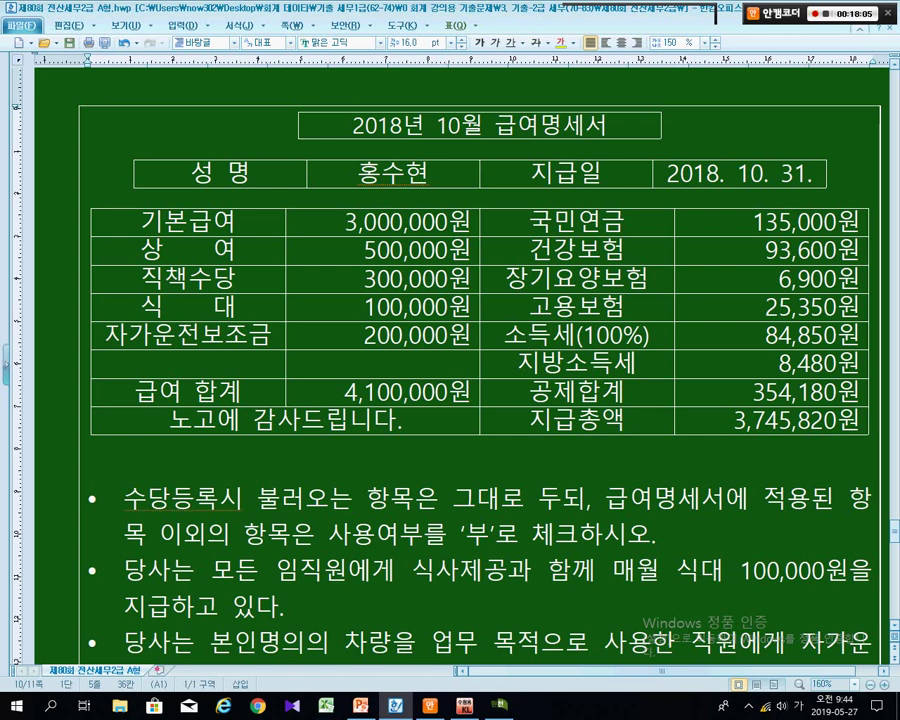
- Mark the note wording about items loaded at registration and used on the statement
{"action": "scroll", "coordinate": [716, 12], "scroll_direction": "down", "scroll_amount": 2}
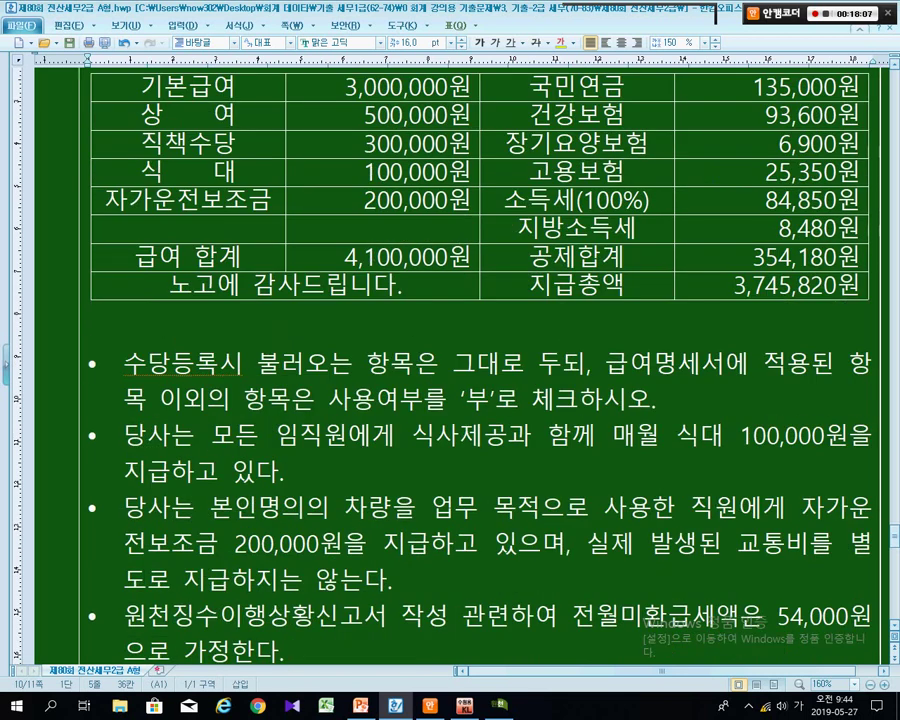
{"action": "scroll", "coordinate": [327, 496], "scroll_direction": "right", "scroll_amount": 2}
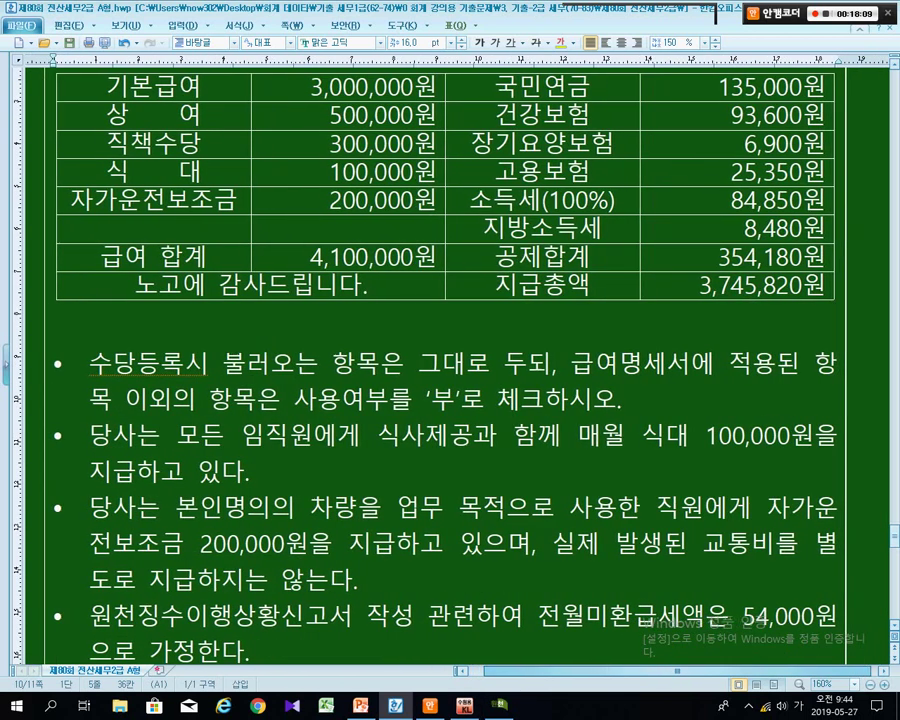
{"action": "left_click_drag", "start_coordinate": [250, 365], "coordinate": [800, 368]}
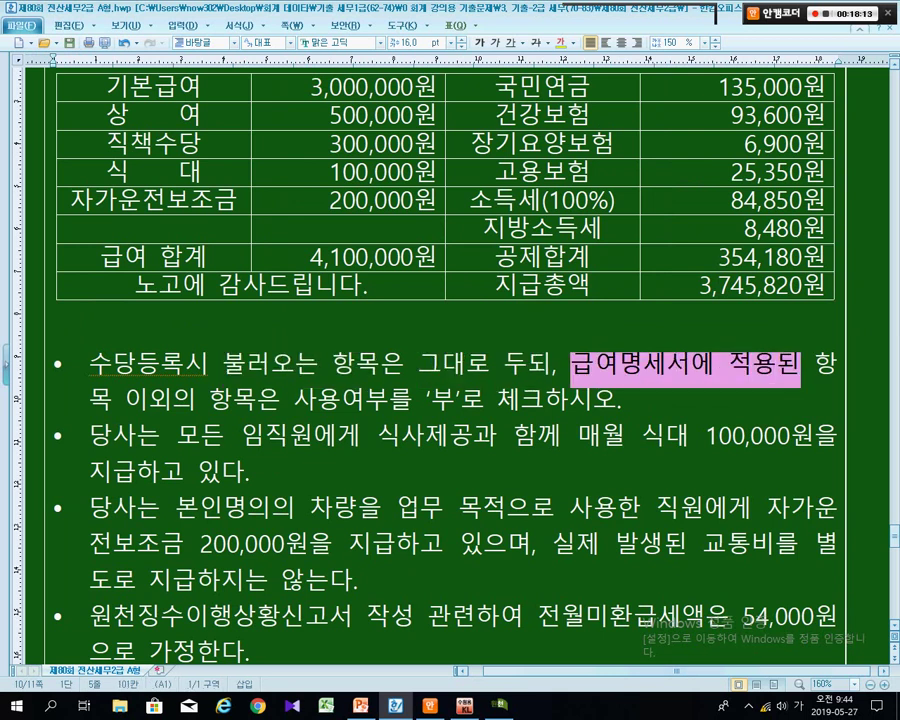
{"action": "left_click_drag", "start_coordinate": [92, 400], "coordinate": [340, 402]}
{"action": "left_click_drag", "start_coordinate": [405, 400], "coordinate": [487, 400]}
{"action": "left_click", "coordinate": [487, 401]}
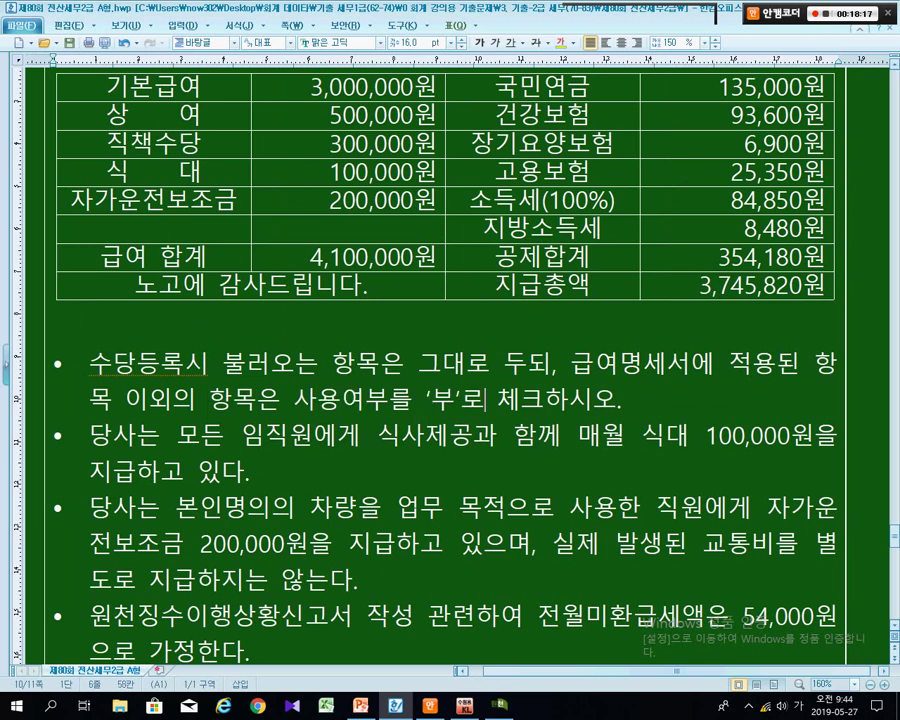
- Make '부'로 체크 bold and yellow, then mark the meal allowance bullet
{"action": "left_click_drag", "start_coordinate": [425, 401], "coordinate": [545, 401]}
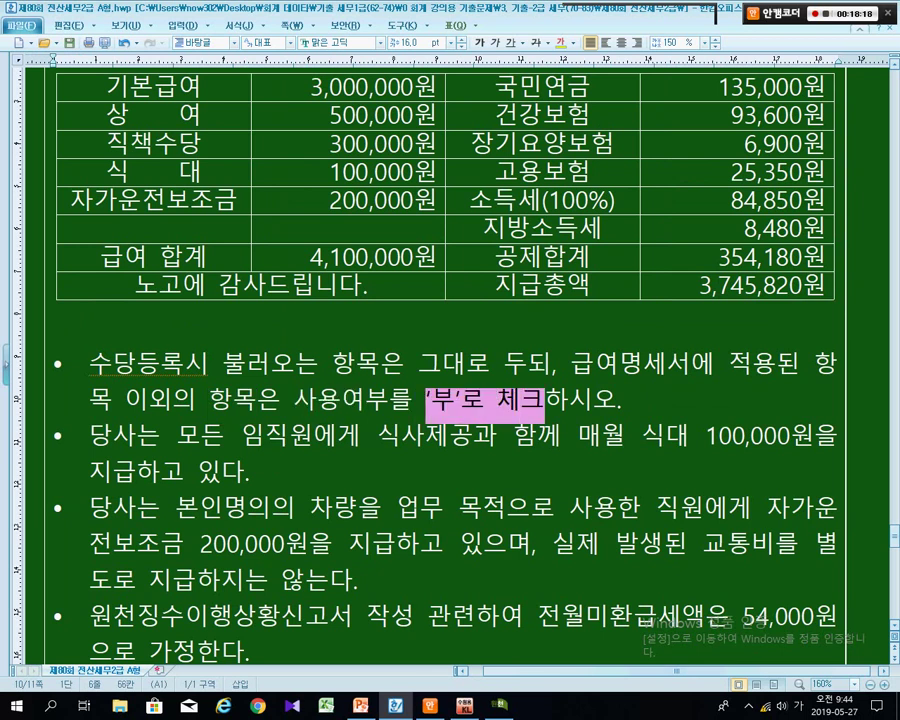
{"action": "key", "text": "ctrl+b"}
{"action": "key", "text": "ctrl+m"}
{"action": "key", "text": "b"}
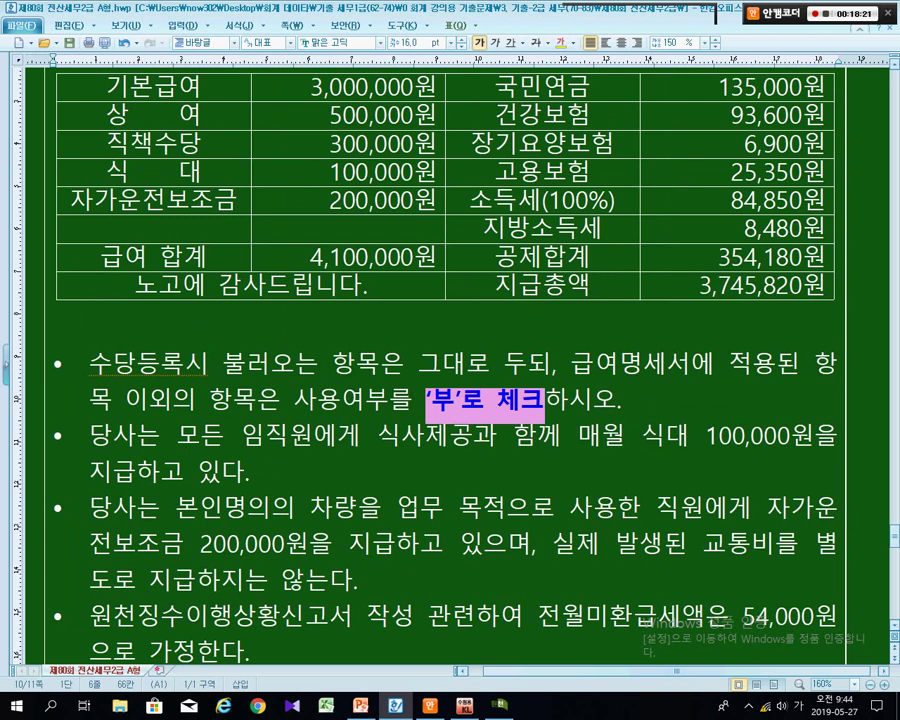
{"action": "left_click", "coordinate": [622, 400]}
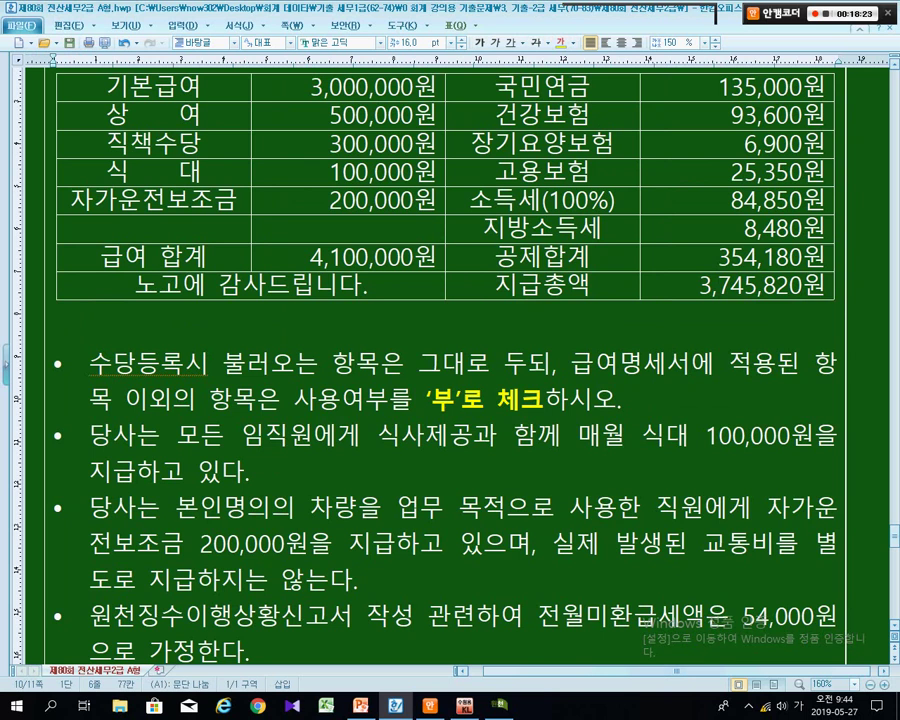
{"action": "left_click_drag", "start_coordinate": [88, 438], "coordinate": [200, 440]}
{"action": "left_click_drag", "start_coordinate": [401, 440], "coordinate": [763, 440]}
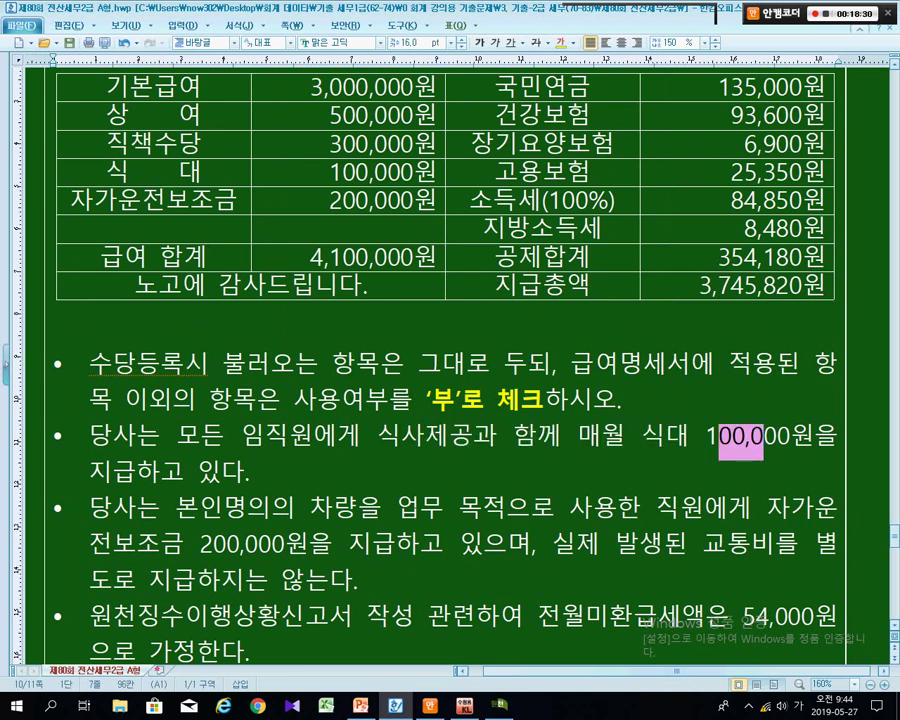
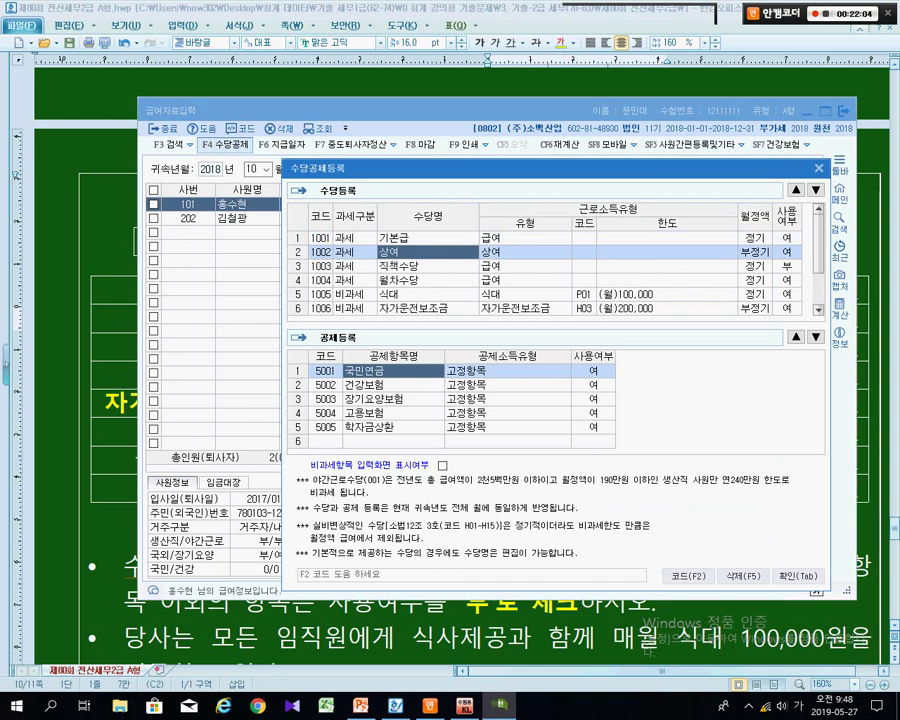
- Set 직책수당 to in use and 월차수당 to not used, per the payslip
{"action": "key", "text": "Down"}
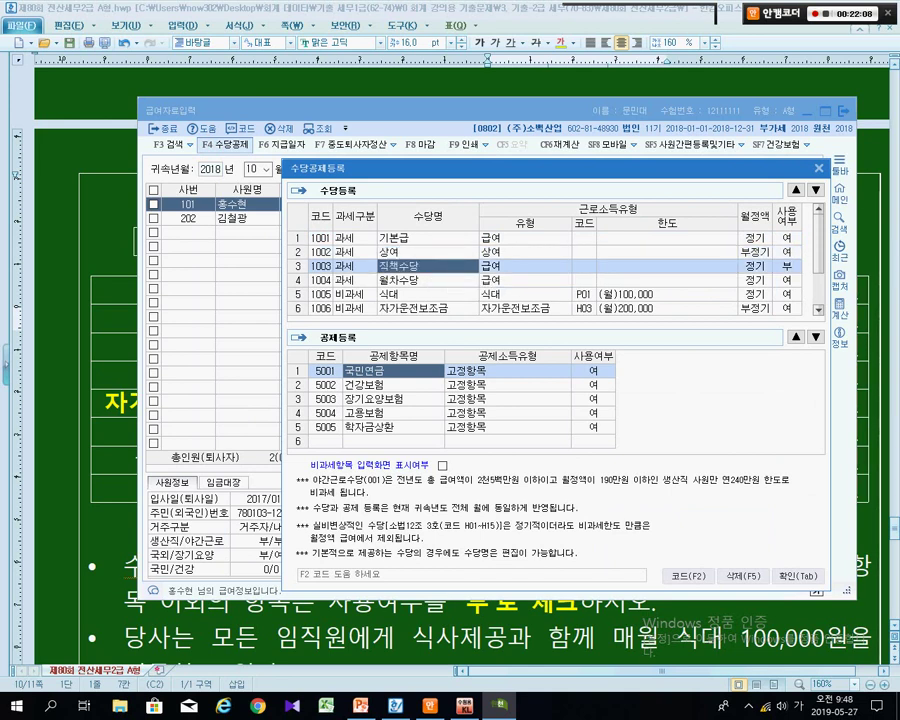
{"action": "key", "text": "alt+Tab"}
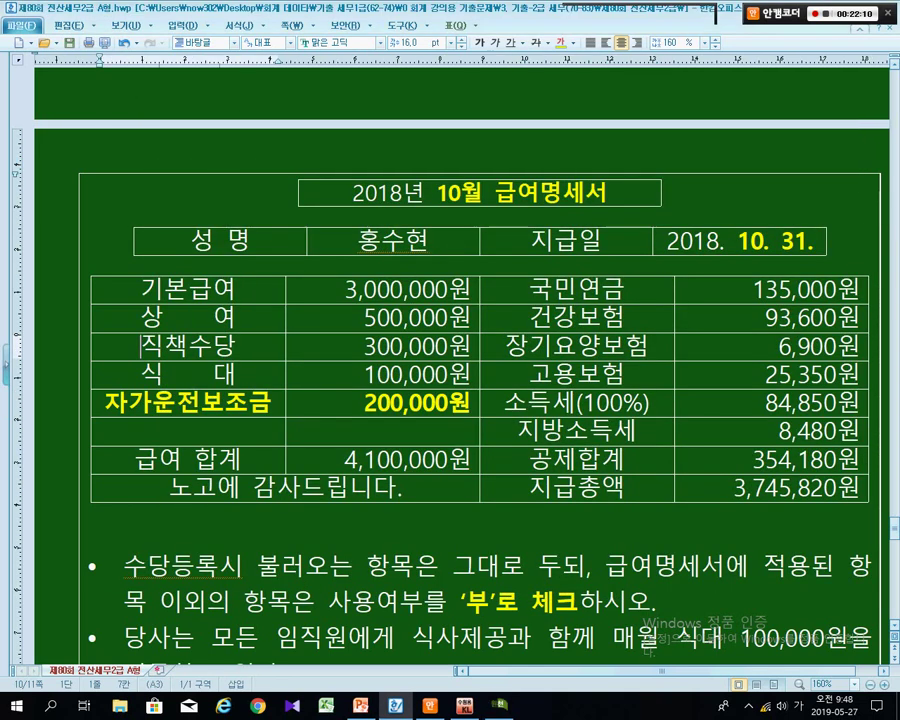
{"action": "key", "text": "alt+Tab"}
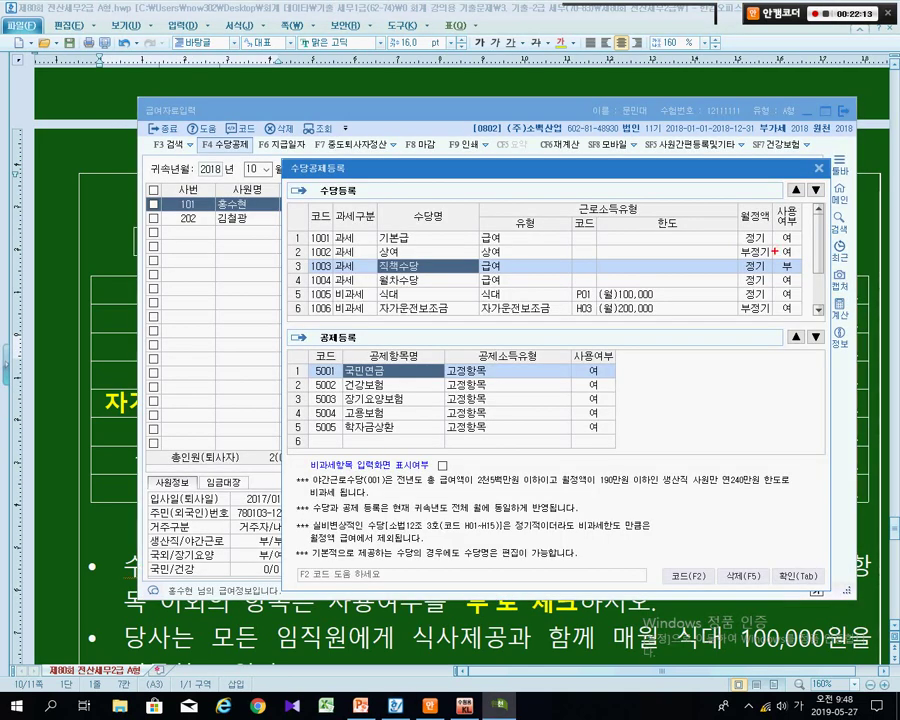
{"action": "left_click_drag", "start_coordinate": [774, 253], "coordinate": [821, 281]}
{"action": "left_click", "coordinate": [787, 266]}
{"action": "key", "text": "1"}
{"action": "key", "text": "Return"}
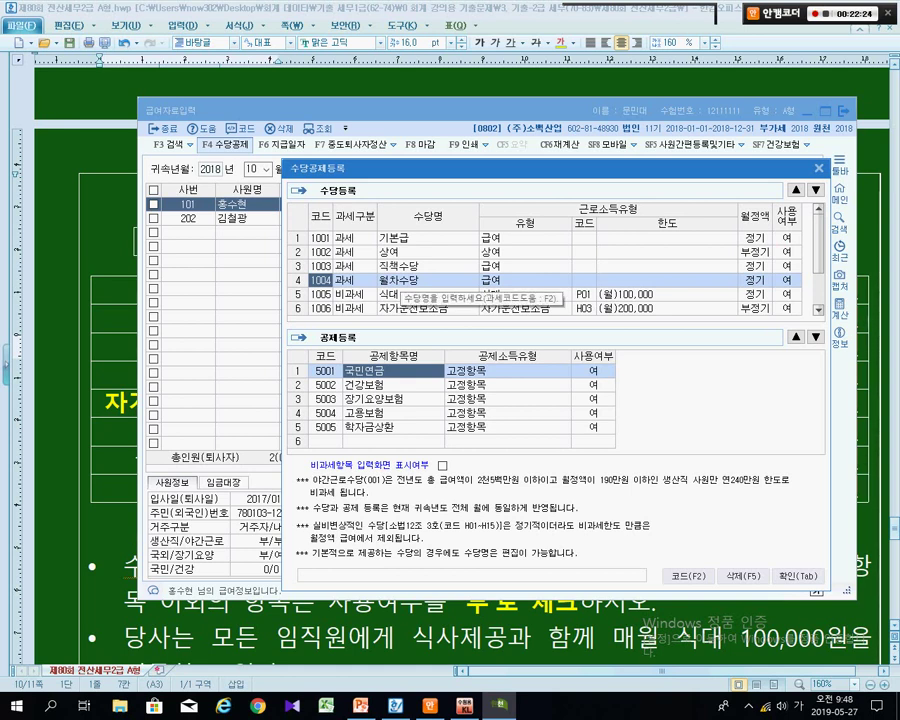
{"action": "key", "text": "Return"}
{"action": "key", "text": "Return"}
{"action": "key", "text": "0"}
{"action": "key", "text": "Return"}
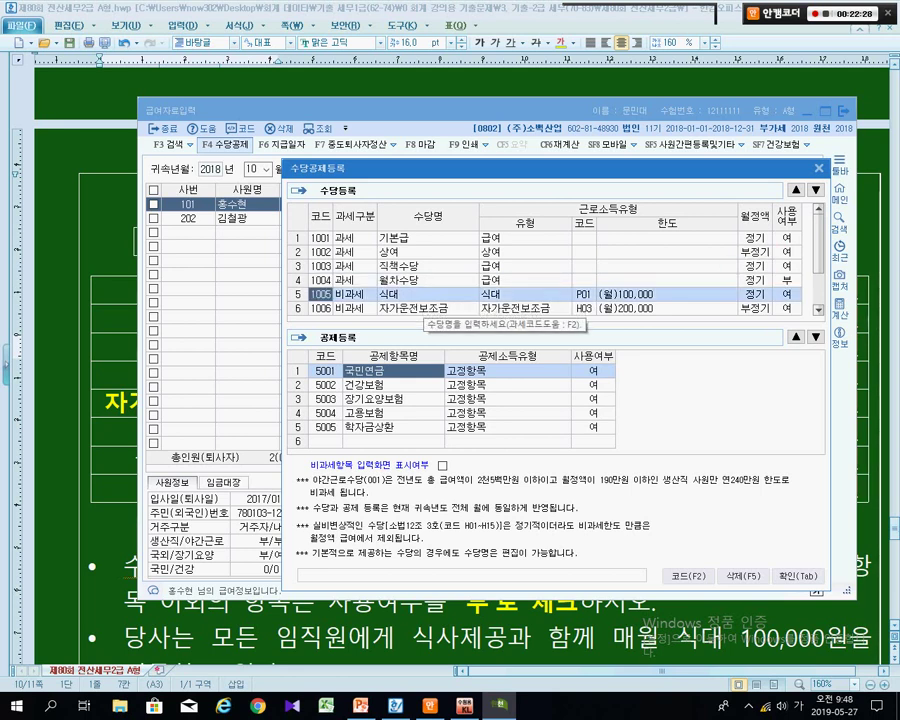
- Mark the non-taxable 식대 and 야간근로수당 allowances as not used
{"action": "mouse_move", "coordinate": [308, 277]}
{"action": "left_mouse_down"}
{"action": "mouse_move", "coordinate": [376, 306]}
{"action": "mouse_move", "coordinate": [410, 397]}
{"action": "left_mouse_up"}
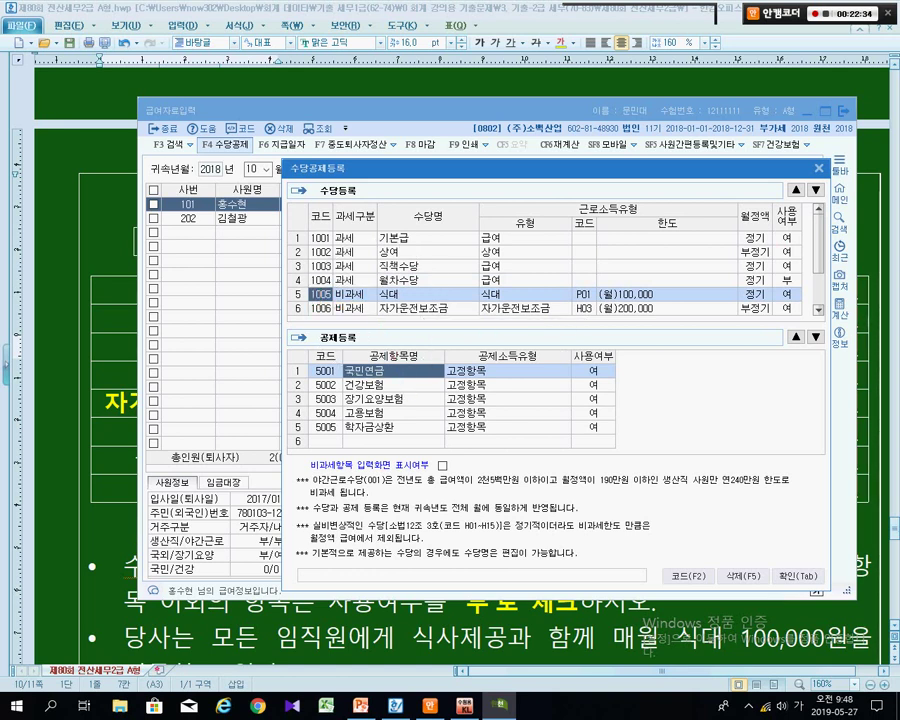
{"action": "left_click", "coordinate": [787, 294]}
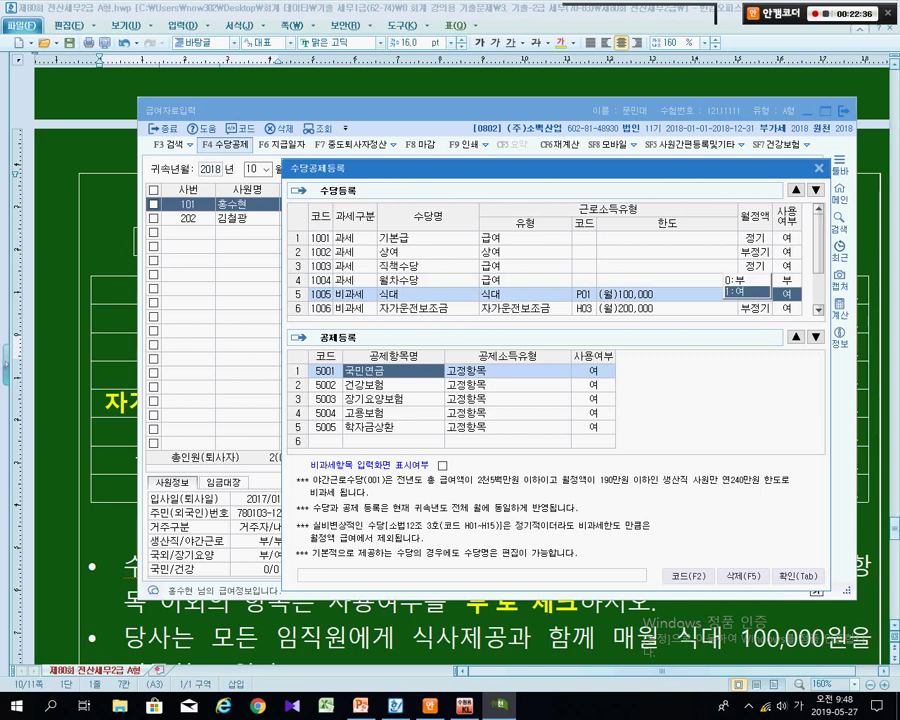
{"action": "type", "text": "0"}
{"action": "key", "text": "Return"}
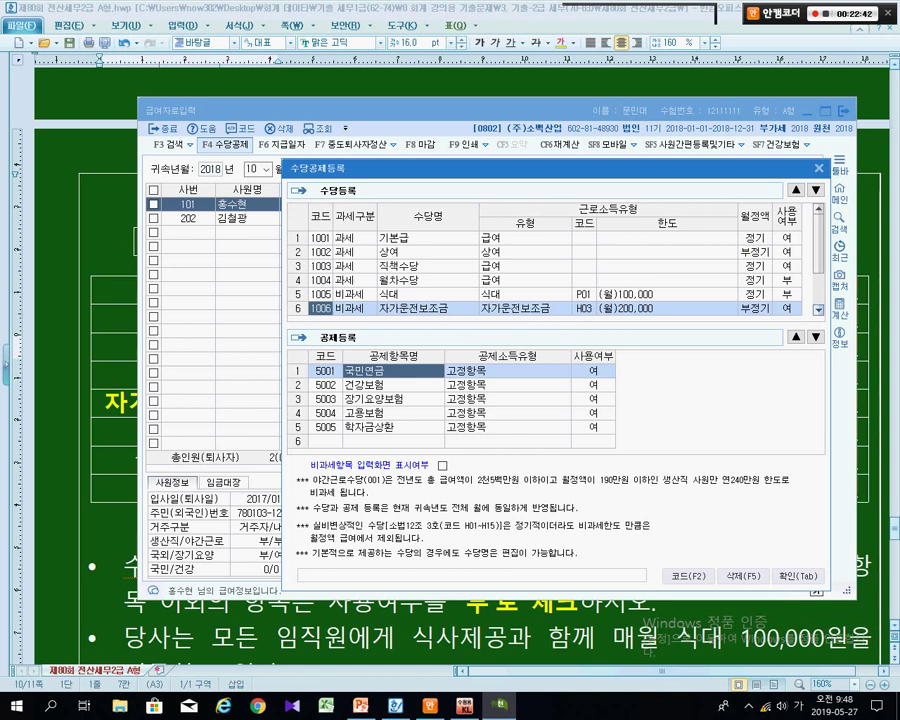
{"action": "scroll", "coordinate": [555, 265], "scroll_direction": "down", "scroll_amount": 2}
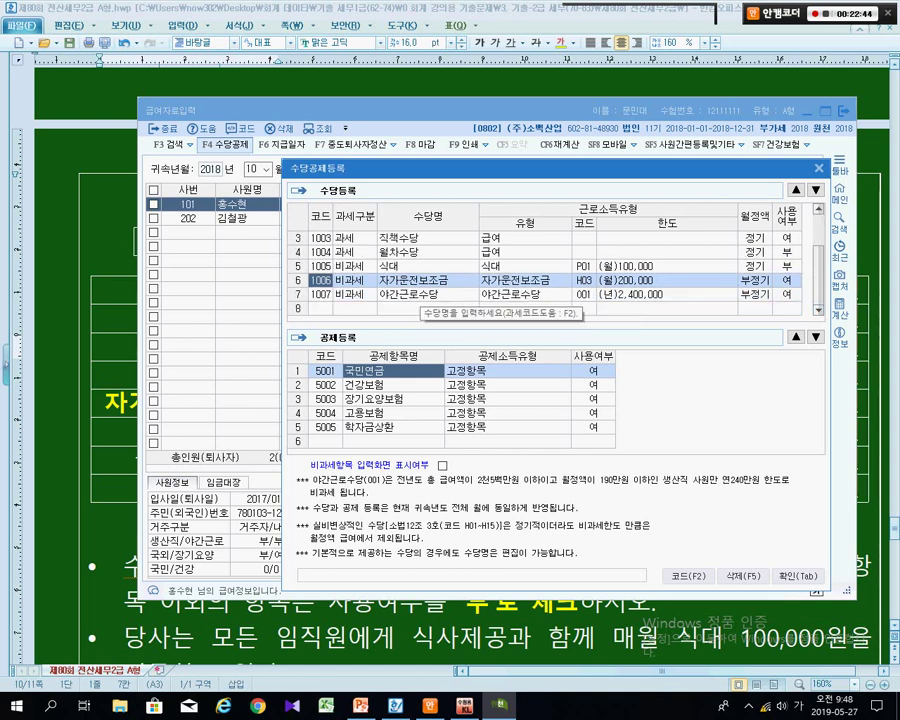
{"action": "left_click", "coordinate": [786, 294]}
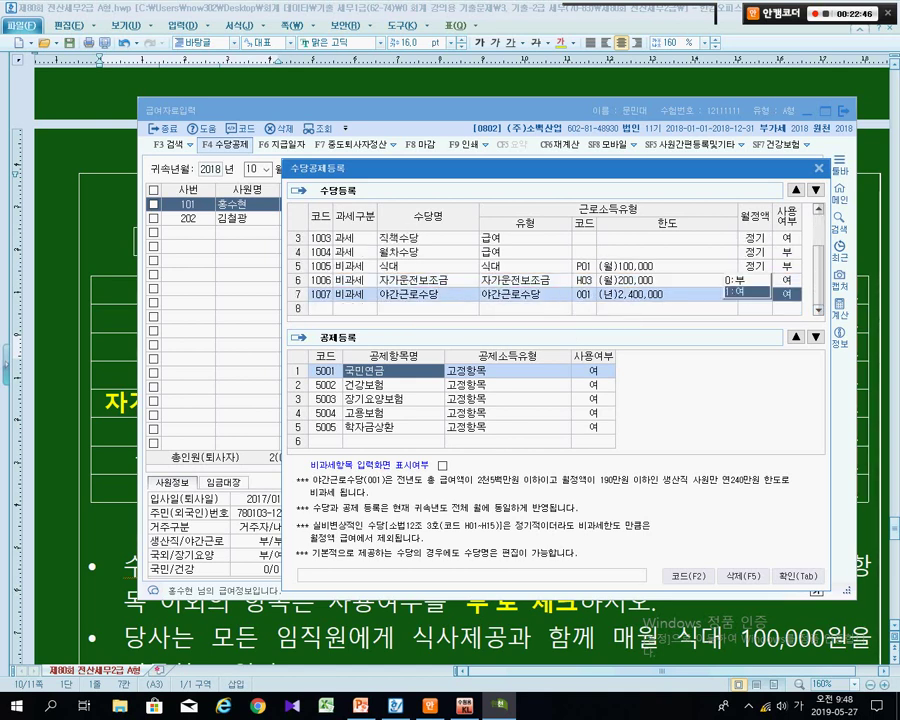
{"action": "key", "text": "0"}
{"action": "key", "text": "Return"}
- Add a taxable 식대 allowance (code 2001), regular monthly and in use
{"action": "left_click", "coordinate": [355, 308]}
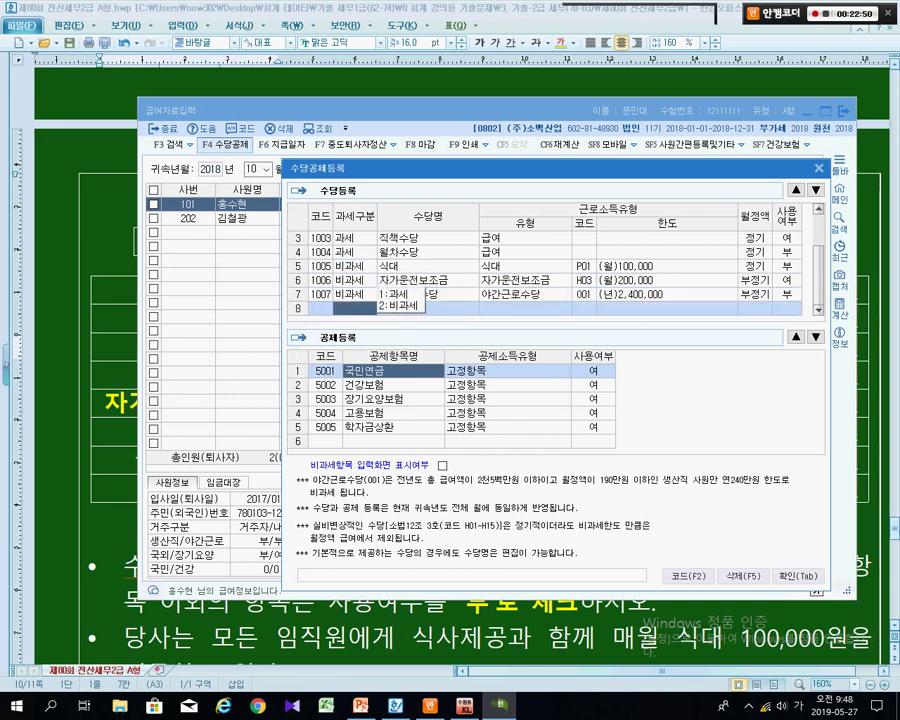
{"action": "left_click", "coordinate": [398, 295]}
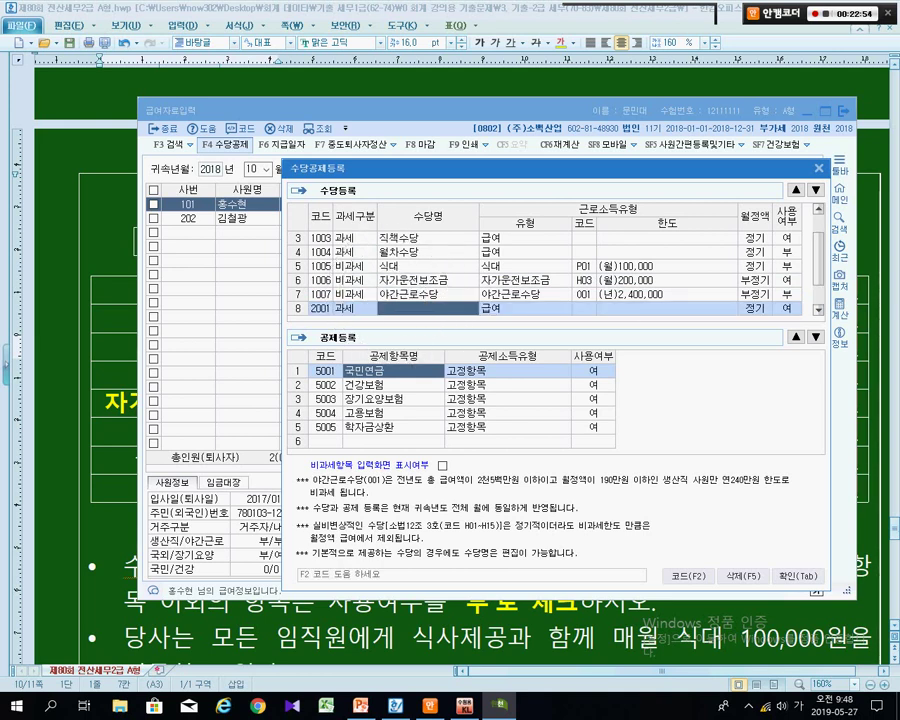
{"action": "key", "text": "alt+Tab"}
{"action": "key", "text": "alt+Tab"}
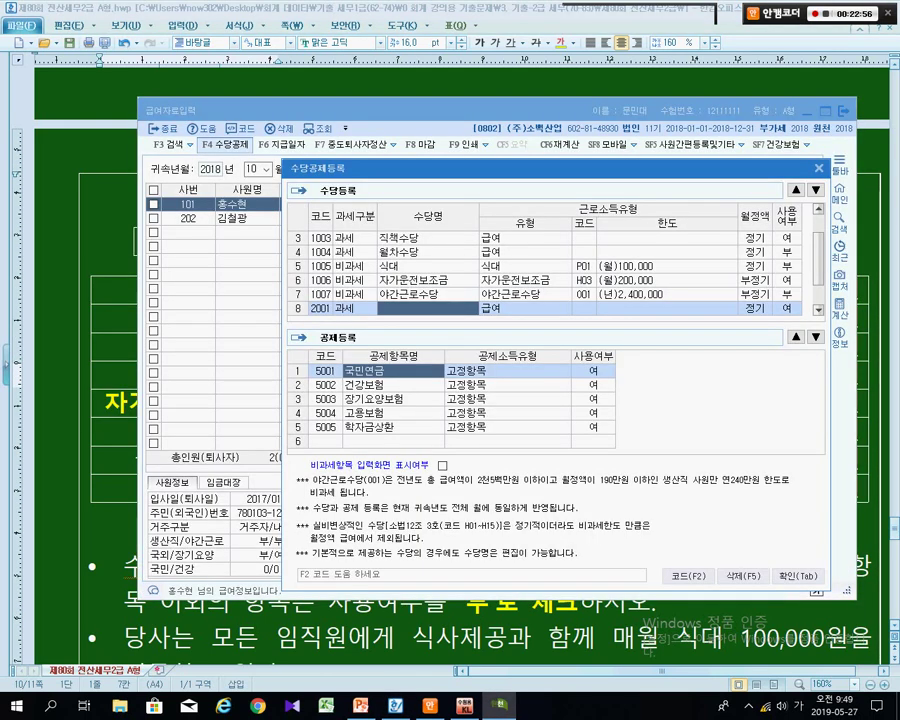
{"action": "type", "text": "시"}
{"action": "type", "text": "대"}
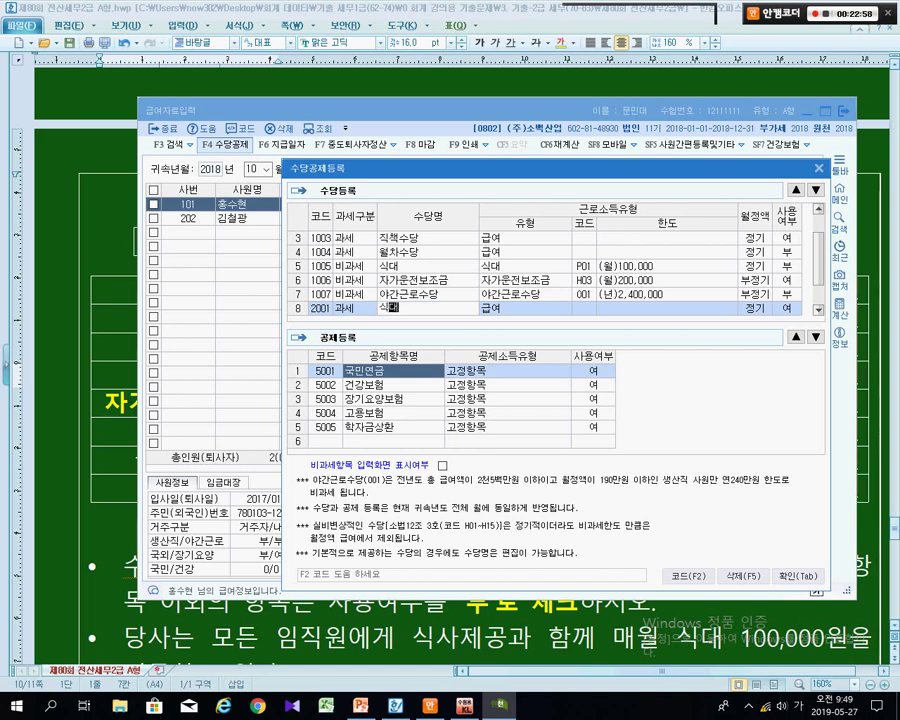
{"action": "key", "text": "Return"}
{"action": "key", "text": "Return"}
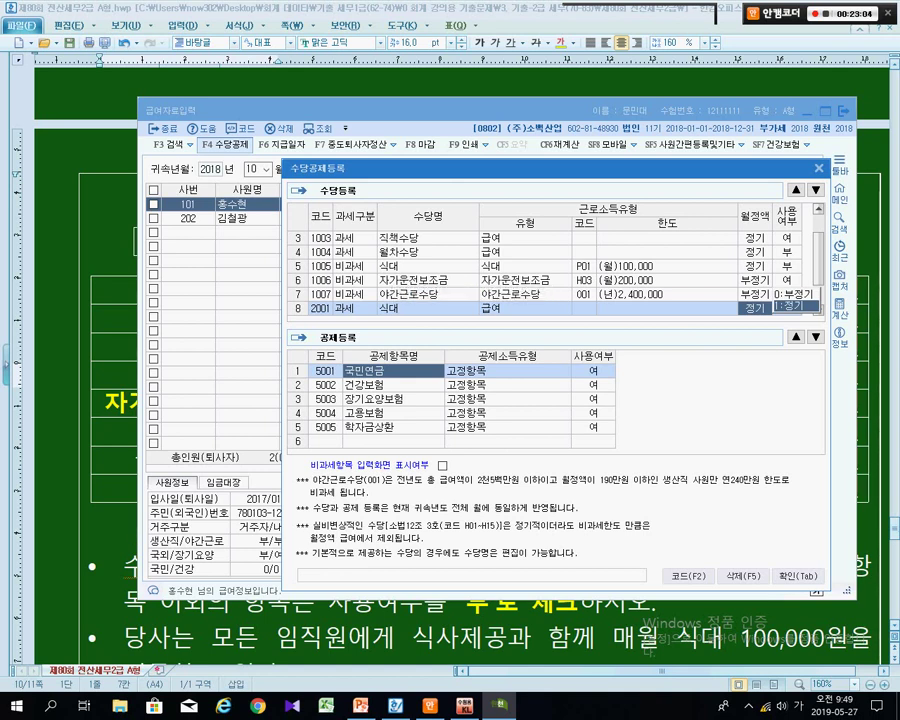
{"action": "key", "text": "Return"}
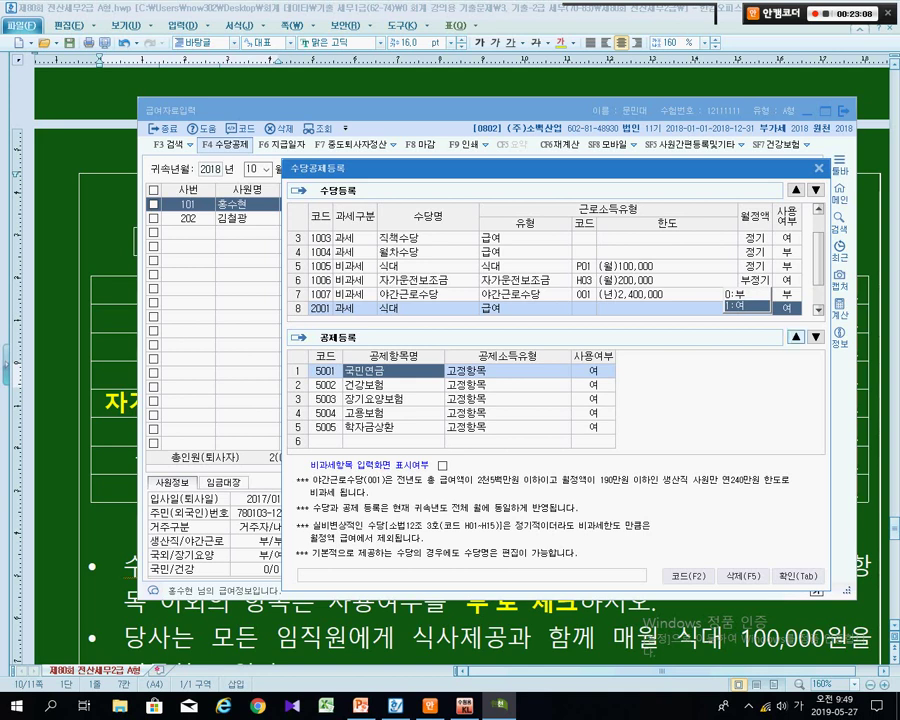
{"action": "key", "text": "Return"}
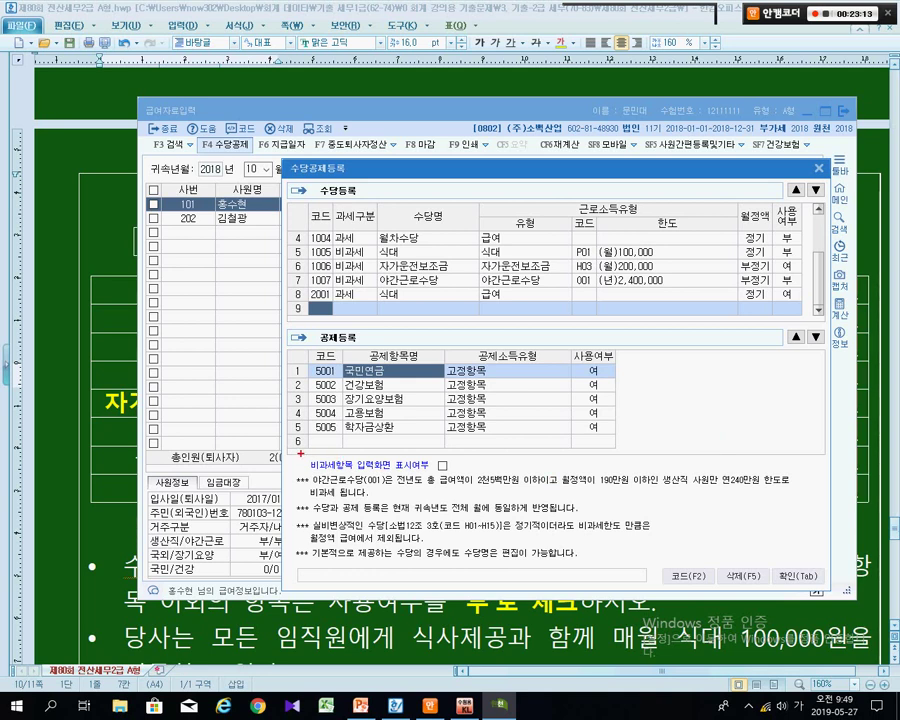
- Enable showing non-taxable items and confirm the allowance settings
{"action": "mouse_move", "coordinate": [292, 450]}
{"action": "left_mouse_down"}
{"action": "mouse_move", "coordinate": [475, 486]}
{"action": "mouse_move", "coordinate": [448, 469]}
{"action": "mouse_move", "coordinate": [458, 437]}
{"action": "left_mouse_up"}
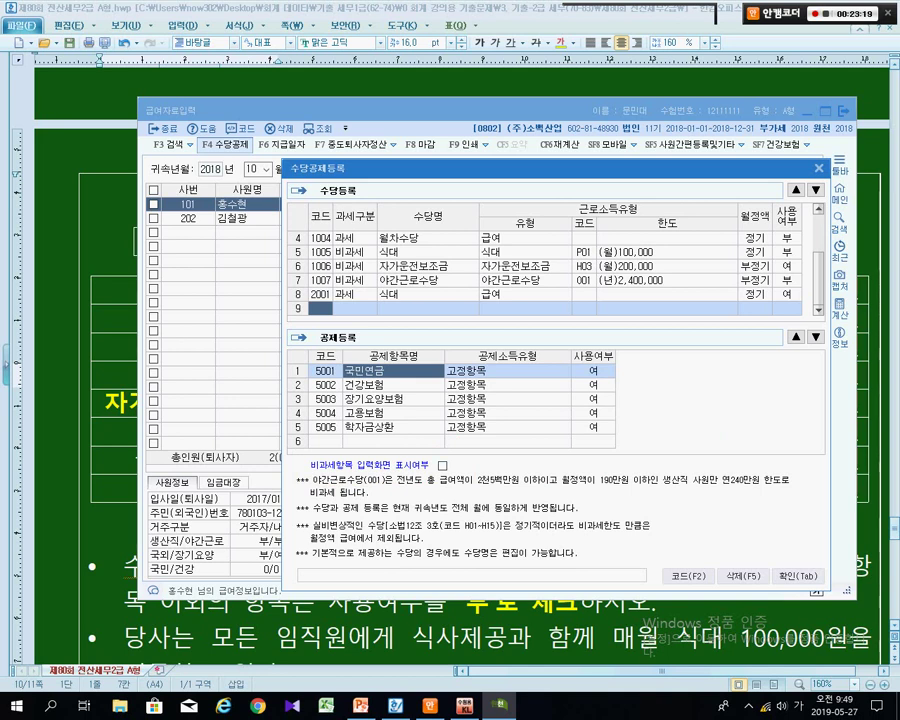
{"action": "left_click", "coordinate": [442, 465]}
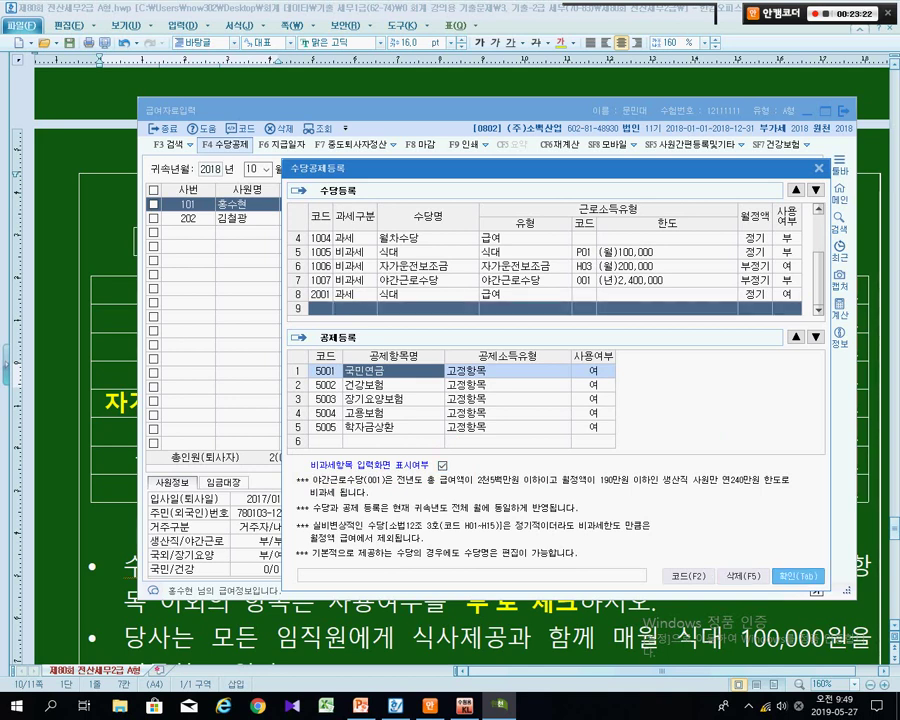
{"action": "left_click", "coordinate": [797, 576]}
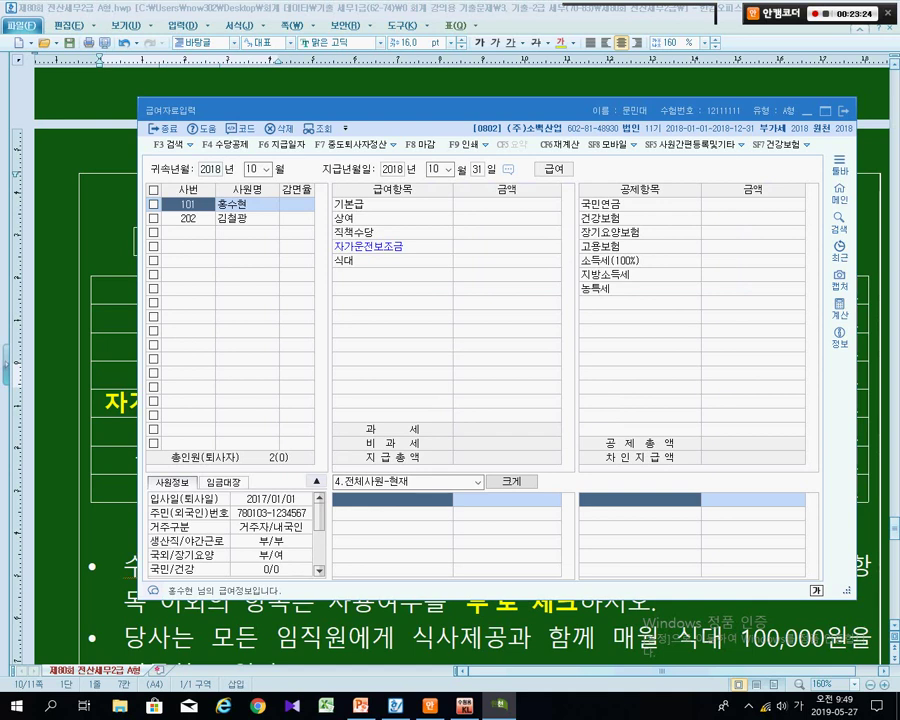
- Enter employee 101's 기본급 3,000,000 and 상여 500,000 from the payslip
{"action": "key", "text": "Return"}
{"action": "key", "text": "Return"}
{"action": "key", "text": "Return"}
{"action": "key", "text": "Return"}
{"action": "key", "text": "Return"}
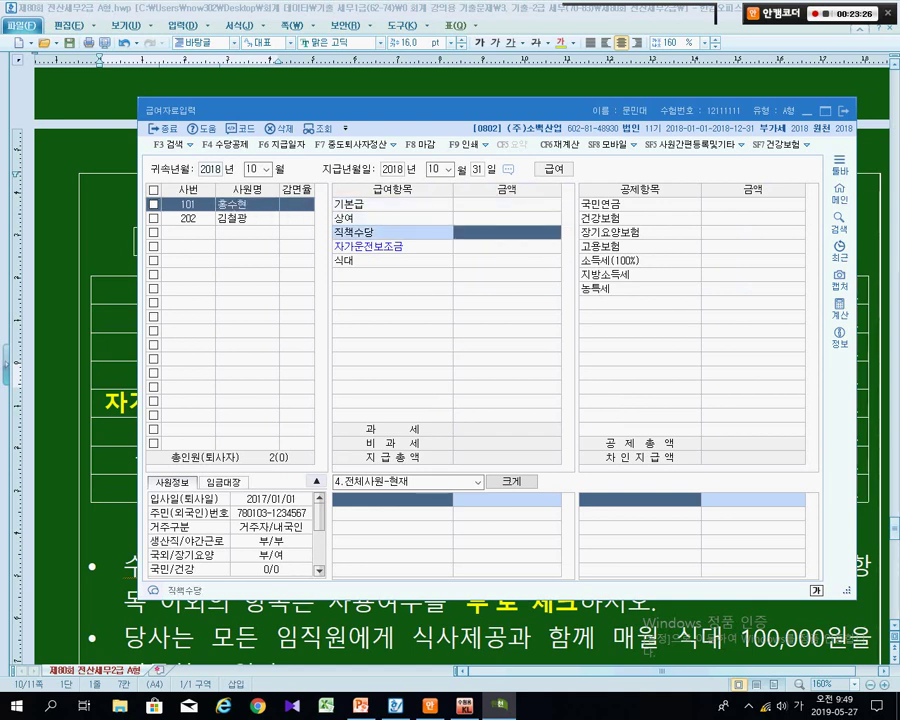
{"action": "key", "text": "alt+Tab"}
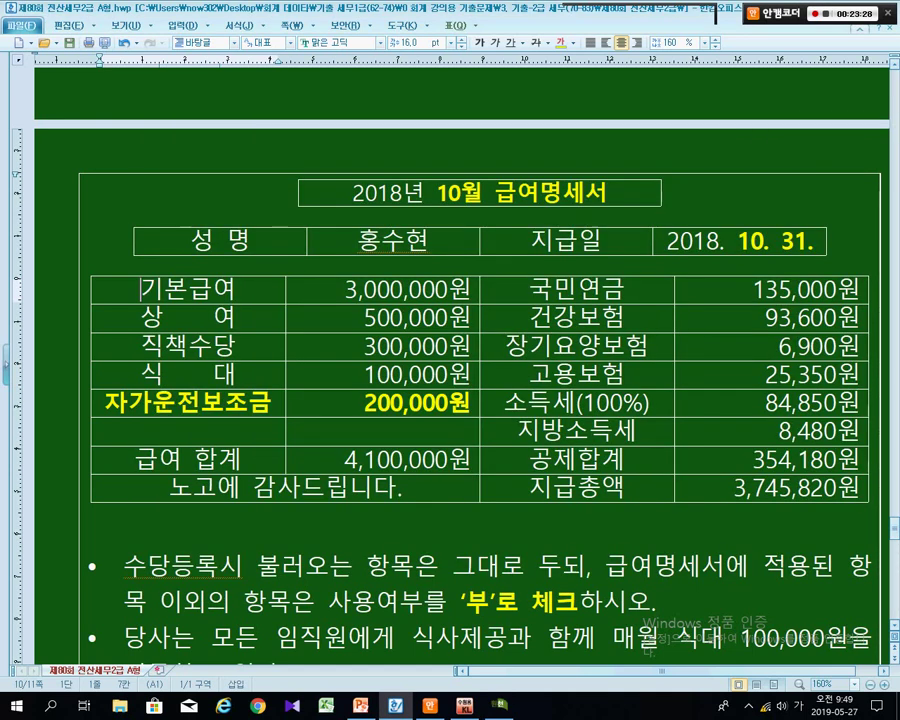
{"action": "left_click", "coordinate": [107, 284]}
{"action": "key", "text": "F5"}
{"action": "key", "text": "Right"}
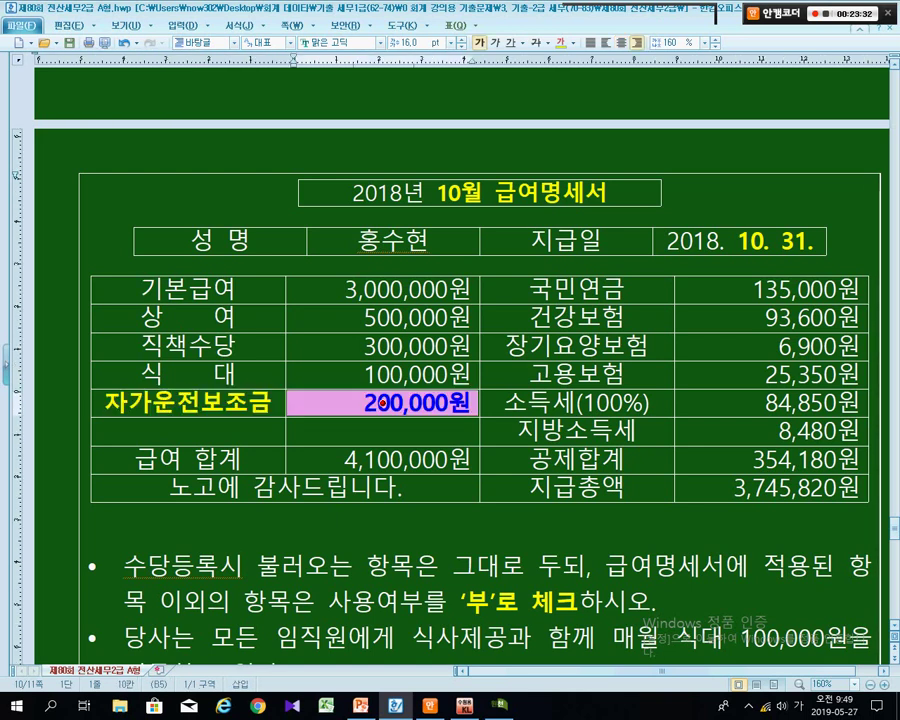
{"action": "key", "text": "Escape"}
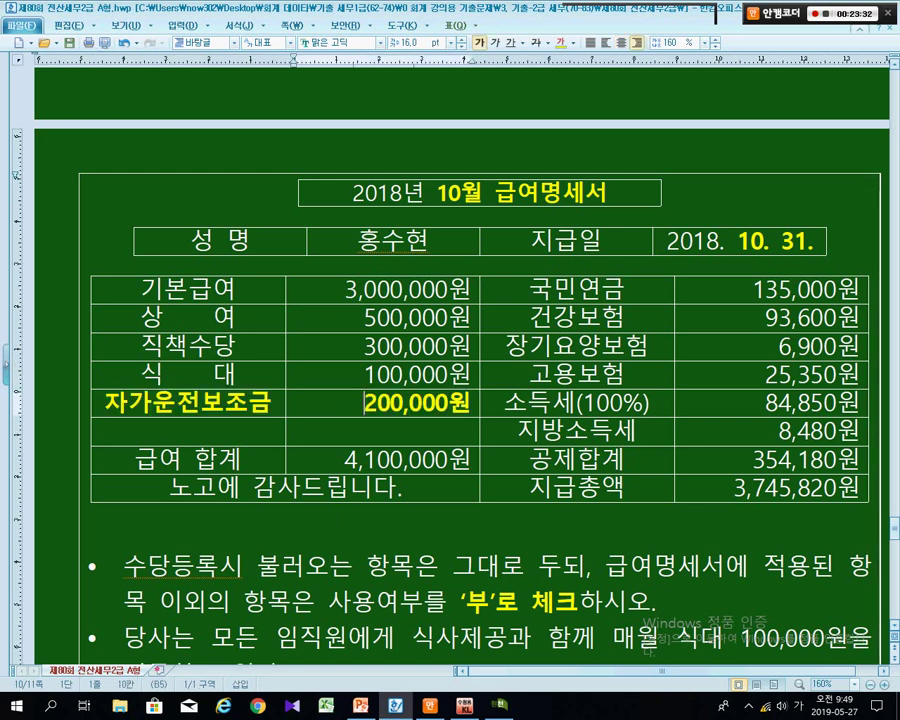
{"action": "key", "text": "alt+Tab"}
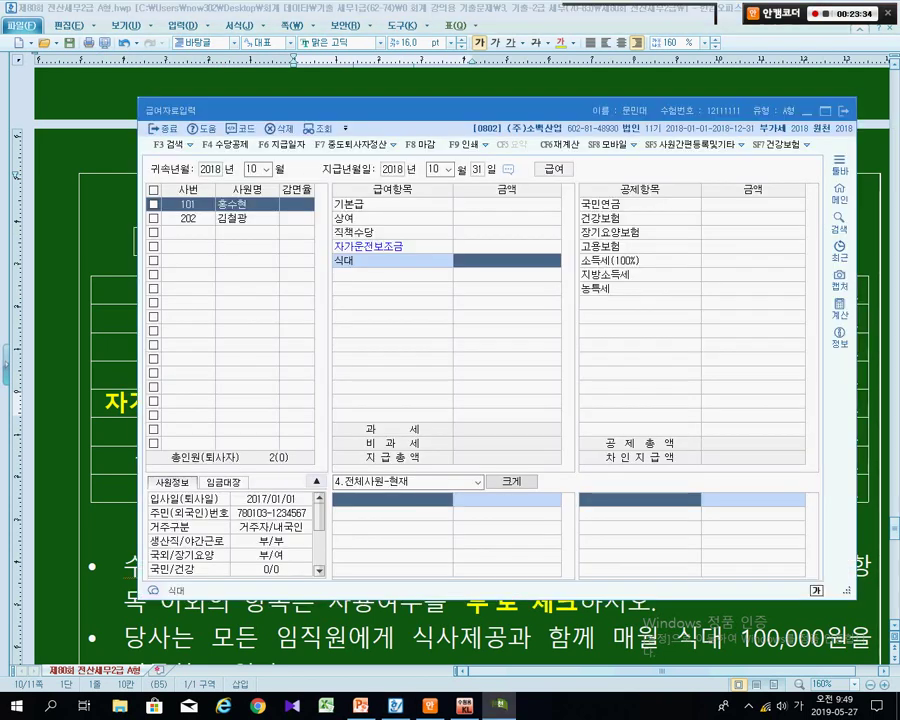
{"action": "left_click", "coordinate": [392, 203]}
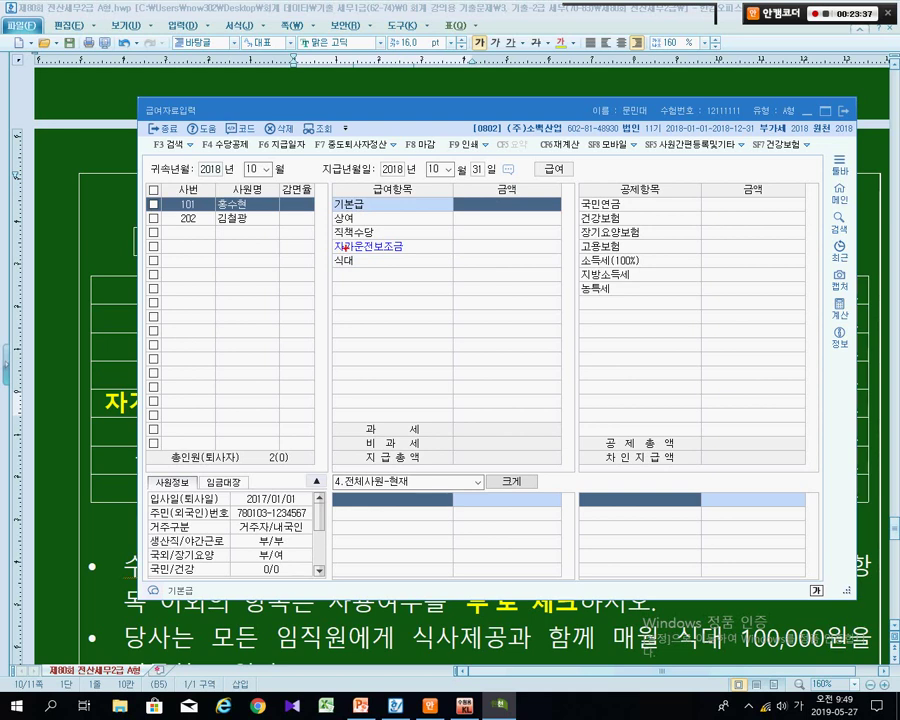
{"action": "left_click_drag", "start_coordinate": [321, 233], "coordinate": [581, 268]}
{"action": "key", "text": "alt+Tab"}
{"action": "key", "text": "alt+Tab"}
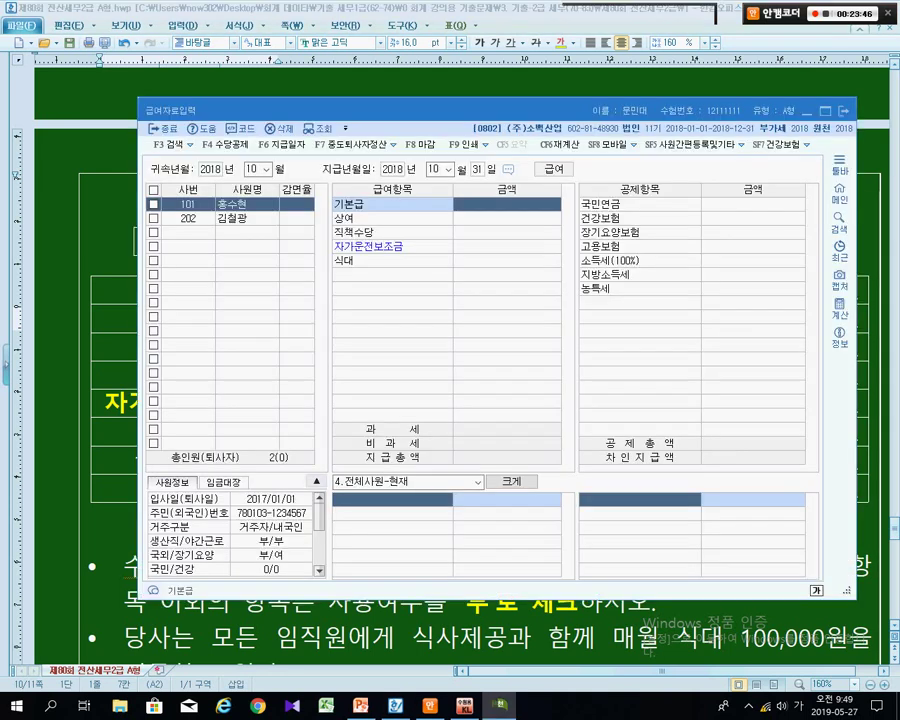
{"action": "type", "text": "3000000"}
{"action": "key", "text": "Return"}
{"action": "key", "text": "alt+Tab"}
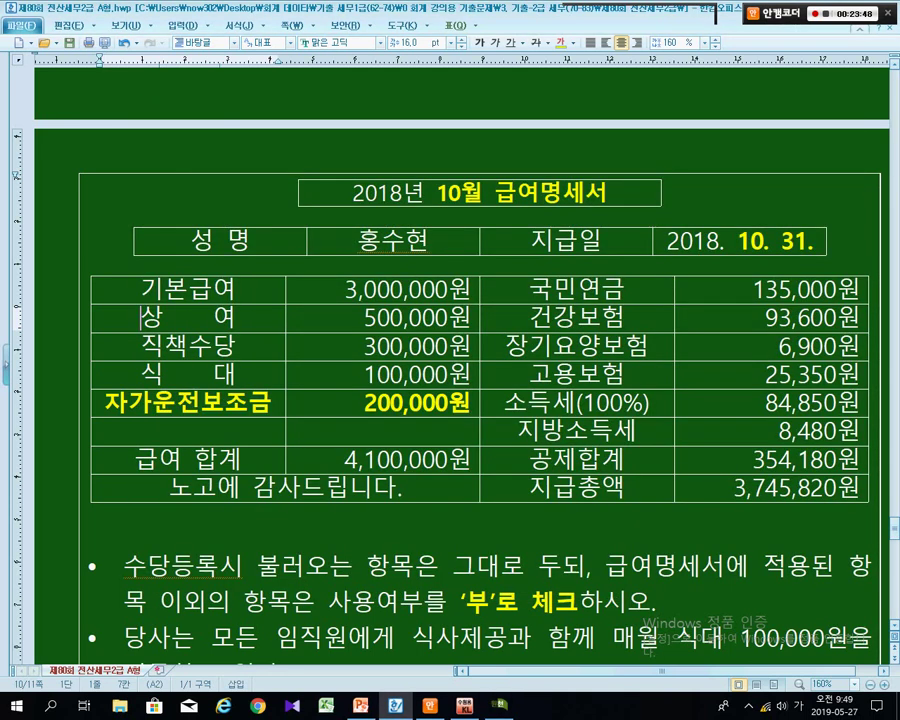
- Enter 직책수당 300,000, 자가운전보조금 200,000 and 식대 100,000
{"action": "key", "text": "alt+Tab"}
{"action": "type", "text": "500,000"}
{"action": "key", "text": "Return"}
{"action": "key", "text": "alt+Tab"}
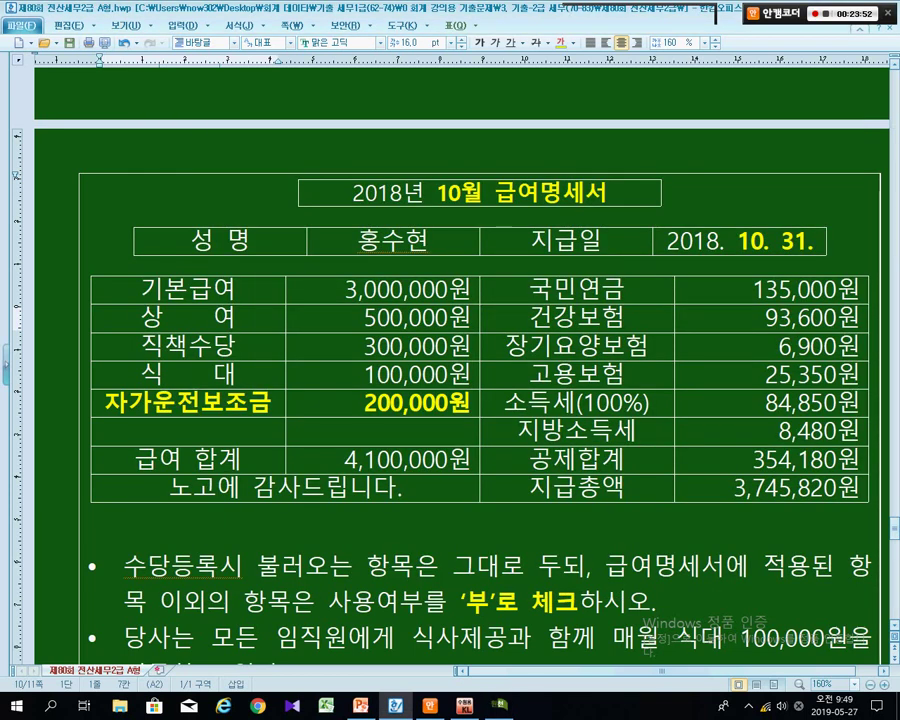
{"action": "key", "text": "alt+Tab"}
{"action": "type", "text": "300000"}
{"action": "key", "text": "Return"}
{"action": "key", "text": "alt+Tab"}
{"action": "key", "text": "alt+Tab"}
{"action": "type", "text": "200000"}
{"action": "key", "text": "Return"}
{"action": "key", "text": "alt+Tab"}
{"action": "key", "text": "alt+Tab"}
{"action": "type", "text": "100000"}
{"action": "key", "text": "Return"}
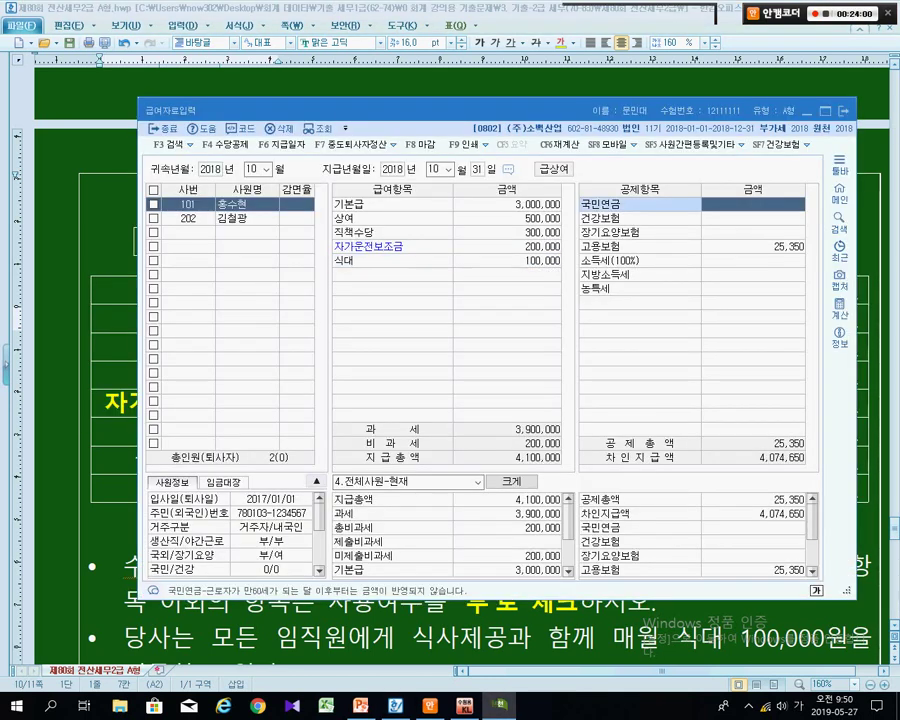
- Enter deductions: 국민연금 135,000, 건강보험 93,600 and 소득세 84,850
{"action": "key", "text": "alt+Tab"}
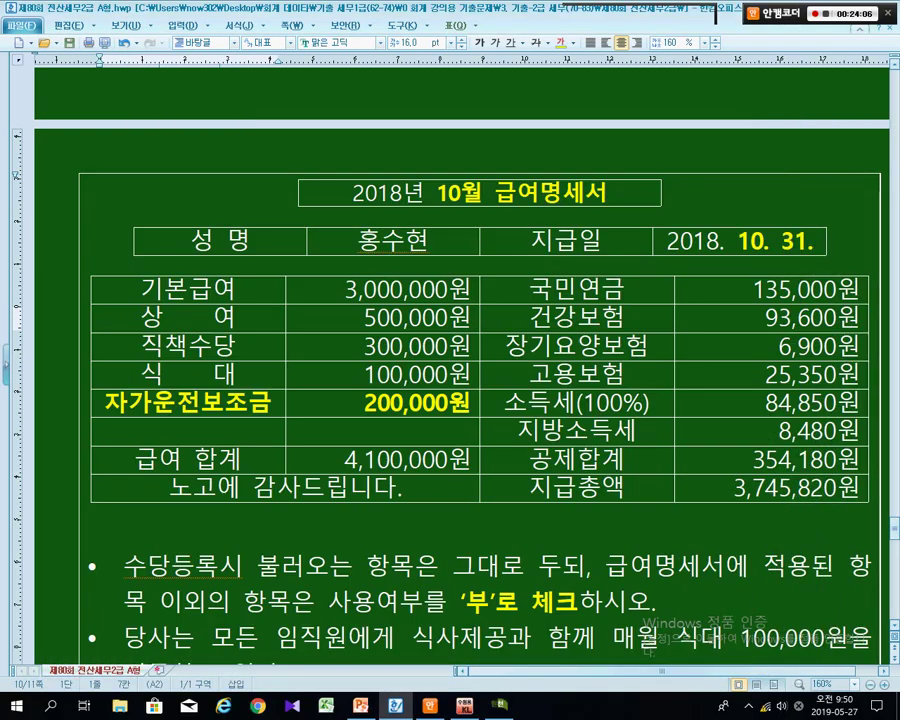
{"action": "key", "text": "alt+Tab"}
{"action": "type", "text": "135000"}
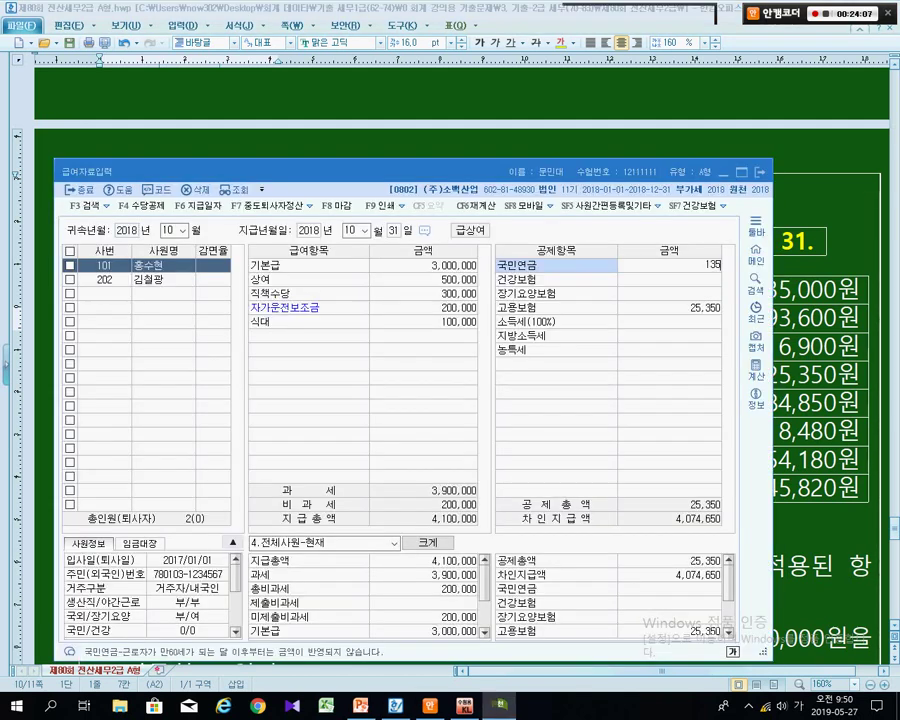
{"action": "key", "text": "Return"}
{"action": "key", "text": "alt+Tab"}
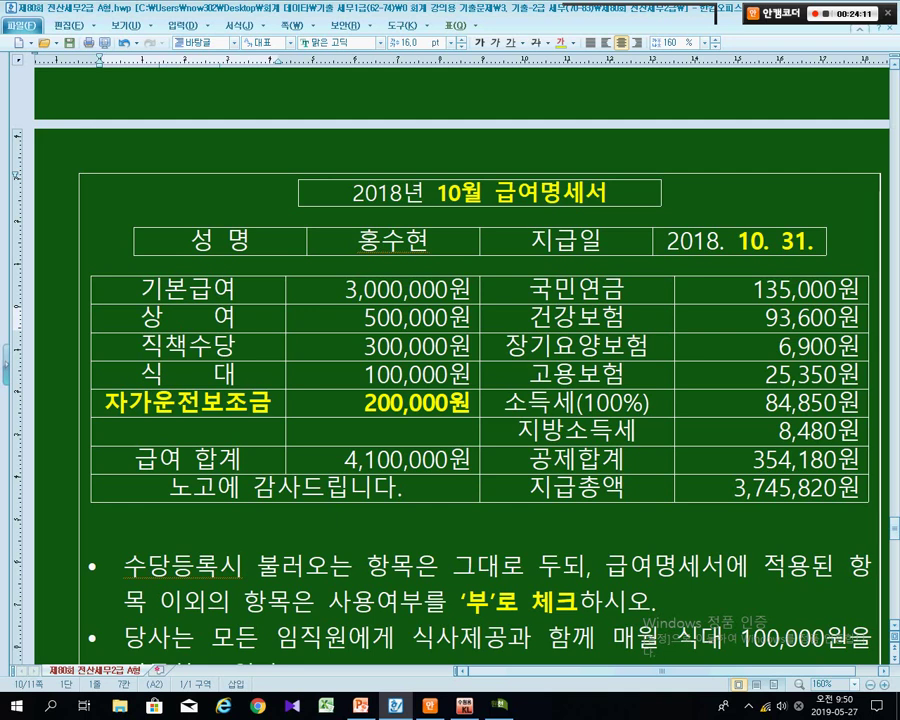
{"action": "key", "text": "alt+Tab"}
{"action": "type", "text": "93,600"}
{"action": "key", "text": "Return"}
{"action": "key", "text": "alt+Tab"}
{"action": "key", "text": "alt+Tab"}
{"action": "key", "text": "Return"}
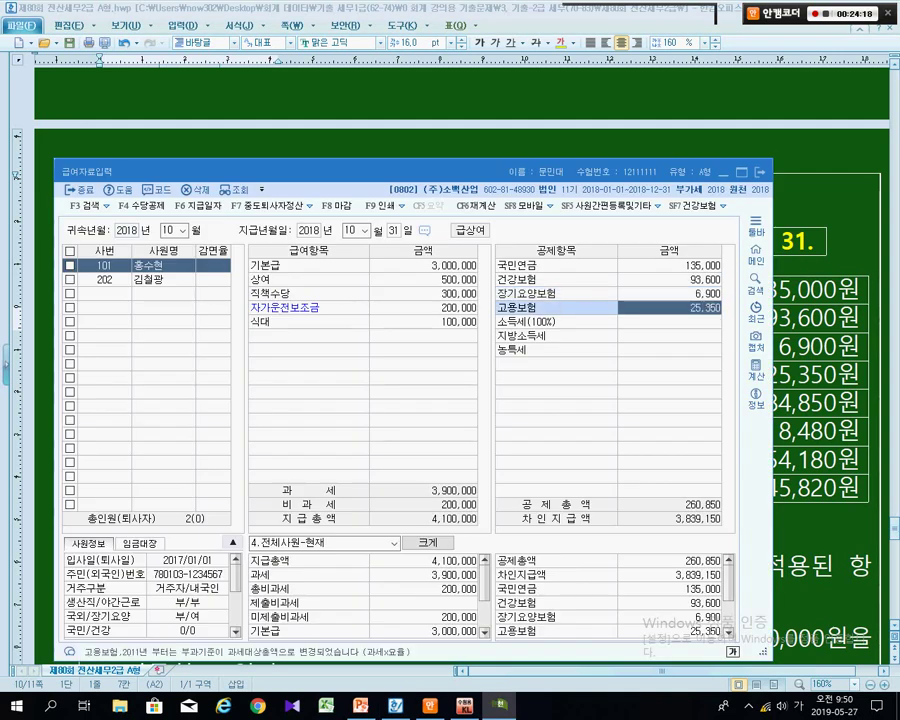
{"action": "key", "text": "alt+Tab"}
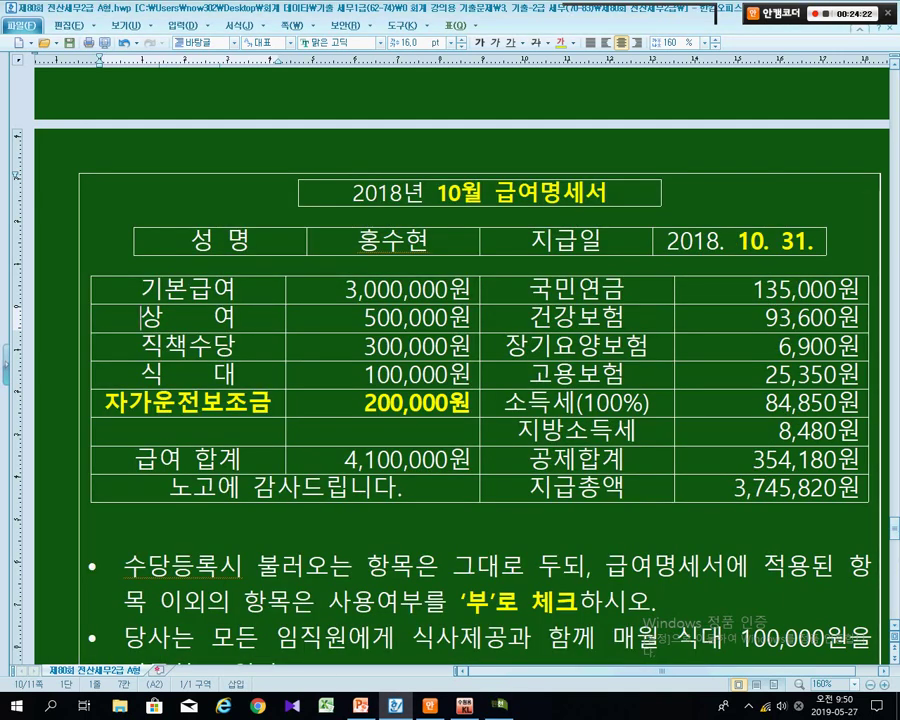
{"action": "key", "text": "alt+Tab"}
{"action": "key", "text": "Return"}
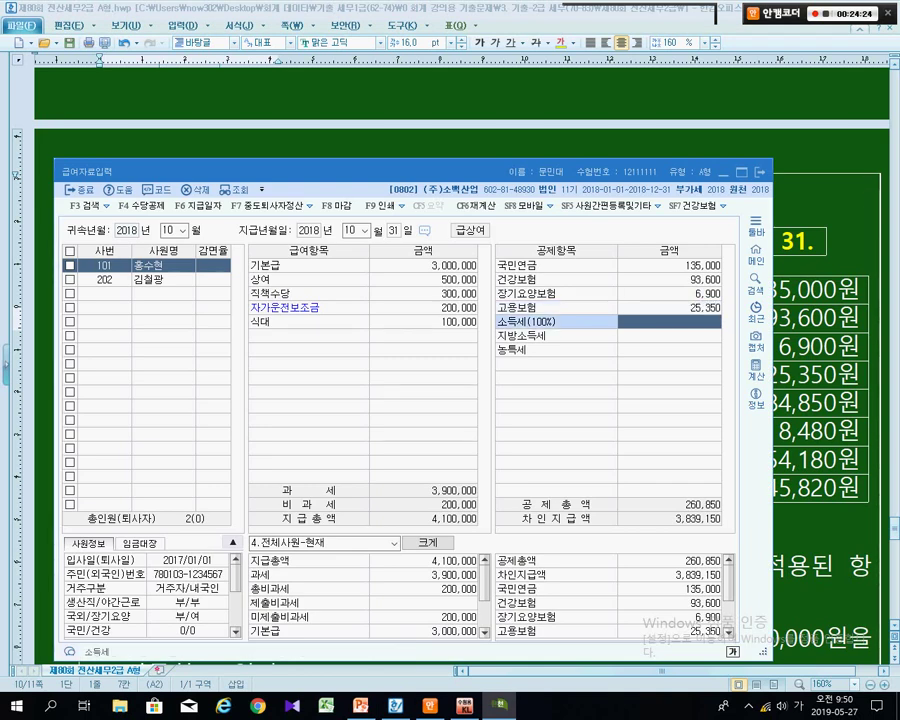
{"action": "key", "text": "alt+Tab"}
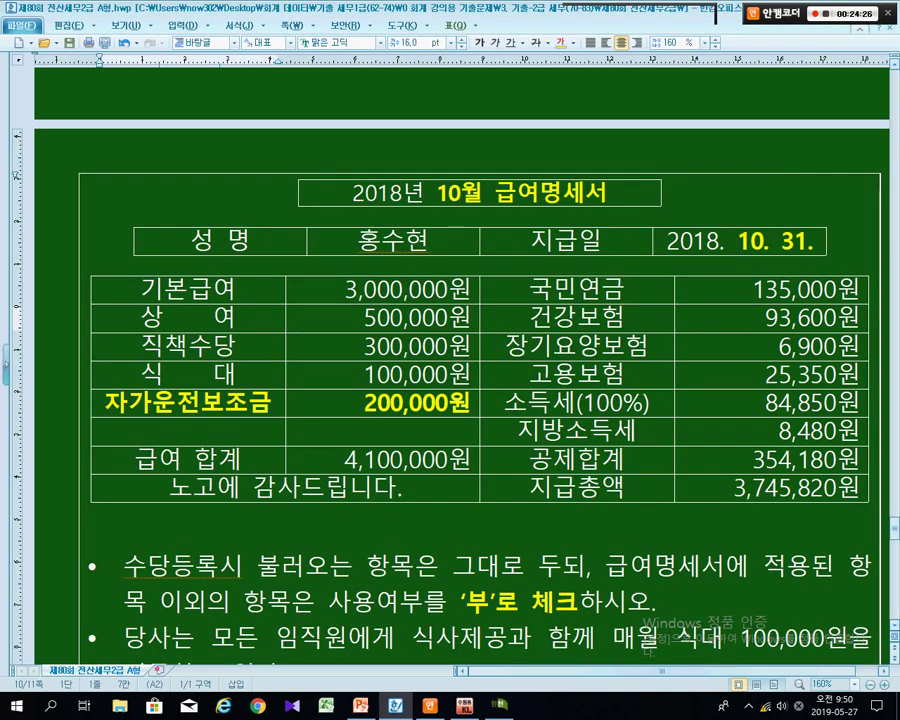
{"action": "key", "text": "alt+Tab"}
{"action": "type", "text": "84850"}
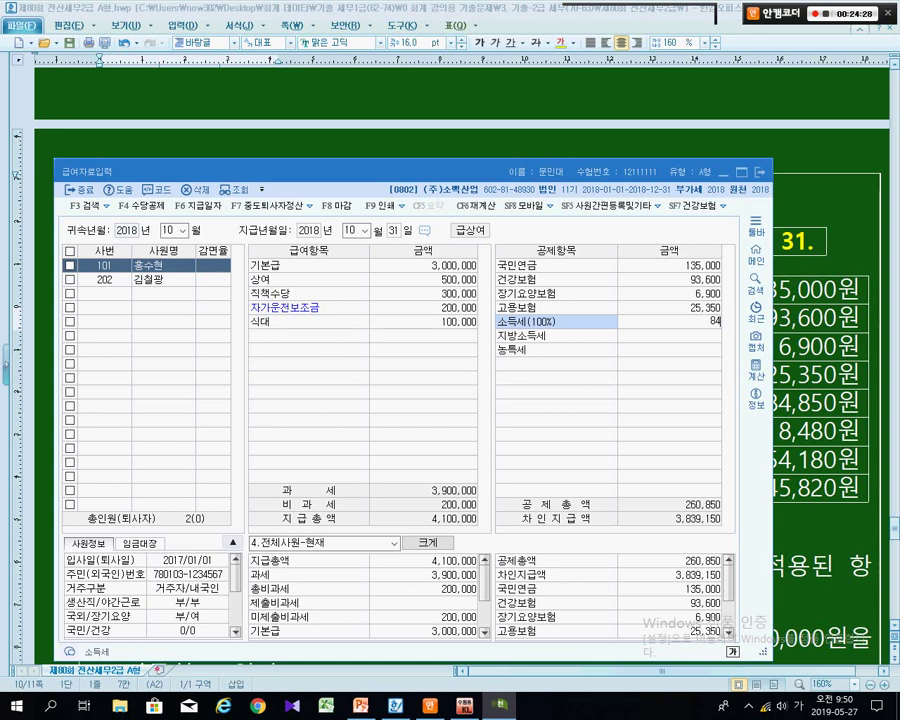
{"action": "key", "text": "Return"}
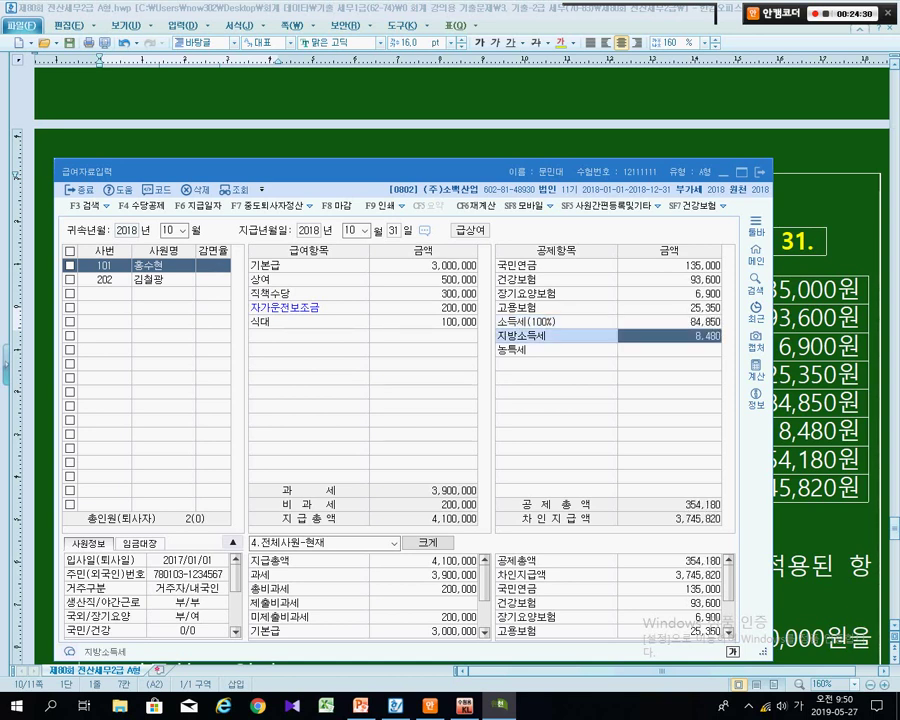
- Verify totals against the payslip: 4,100,000 pay, 354,180 deductions, 3,745,820 net
{"action": "key", "text": "alt+Tab"}
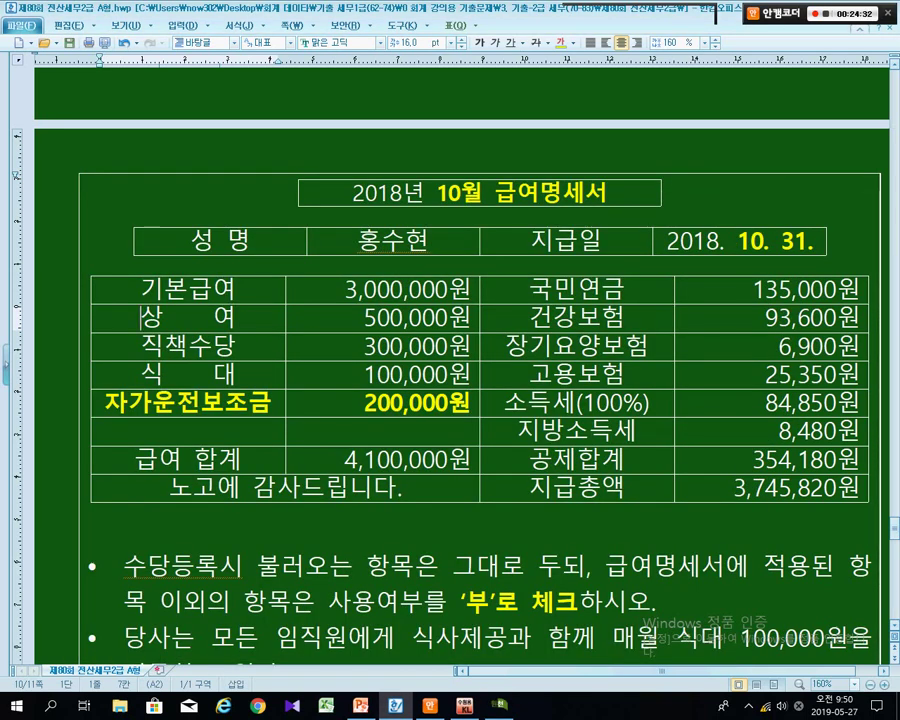
{"action": "key", "text": "alt+Tab"}
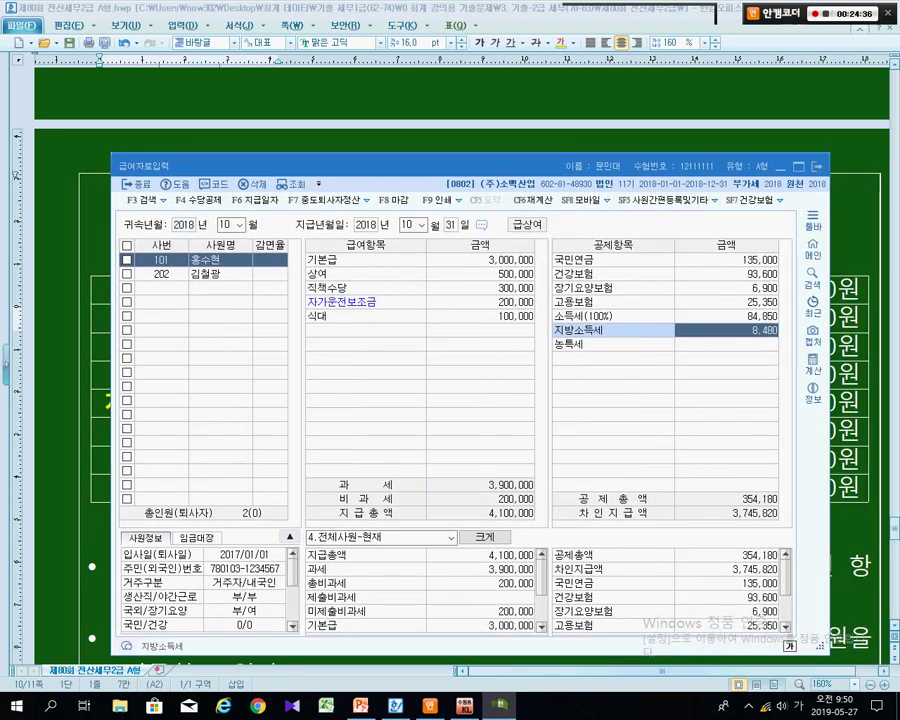
{"action": "left_click_drag", "start_coordinate": [172, 181], "coordinate": [224, 213]}
{"action": "mouse_move", "coordinate": [297, 229]}
{"action": "left_mouse_down"}
{"action": "mouse_move", "coordinate": [393, 237]}
{"action": "mouse_move", "coordinate": [496, 265]}
{"action": "mouse_move", "coordinate": [540, 357]}
{"action": "mouse_move", "coordinate": [556, 357]}
{"action": "left_mouse_up"}
{"action": "left_click_drag", "start_coordinate": [568, 239], "coordinate": [802, 357]}
{"action": "key", "text": "alt+Tab"}
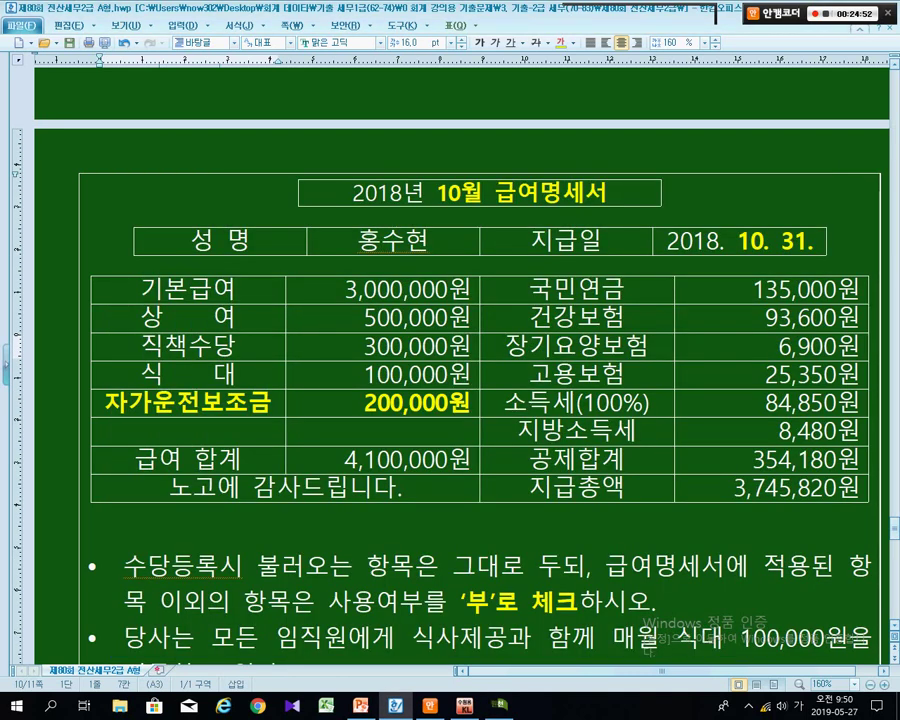
- Highlight the exam note assuming 54,000 prior-month unrefunded tax
{"action": "left_click", "coordinate": [447, 567]}
{"action": "scroll", "coordinate": [460, 400], "scroll_direction": "down", "scroll_amount": 3}
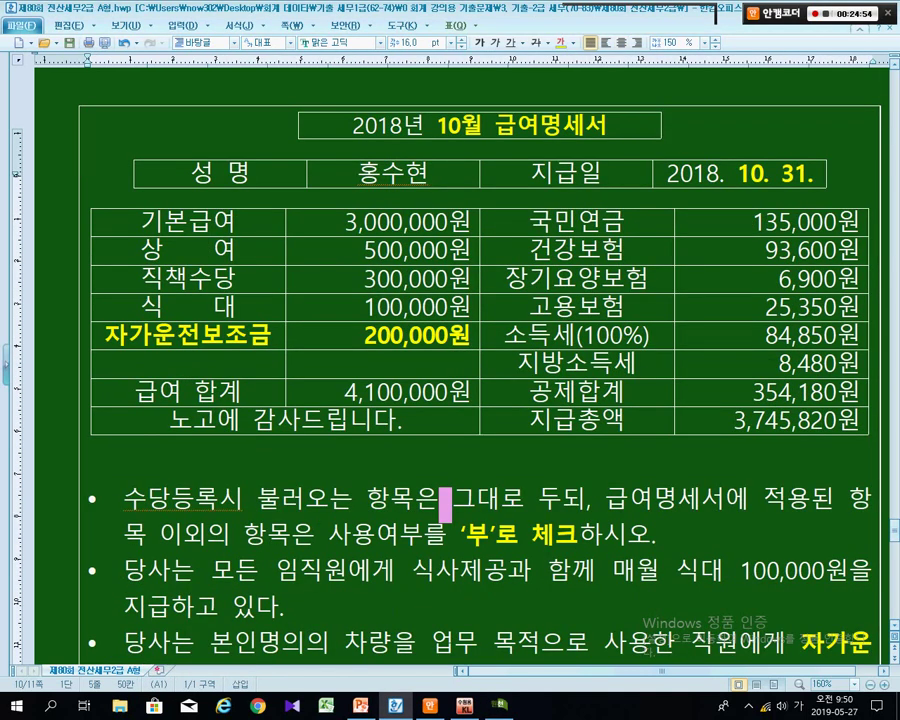
{"action": "left_click", "coordinate": [479, 476]}
{"action": "left_click_drag", "start_coordinate": [124, 549], "coordinate": [557, 549]}
{"action": "left_click_drag", "start_coordinate": [620, 549], "coordinate": [285, 580]}
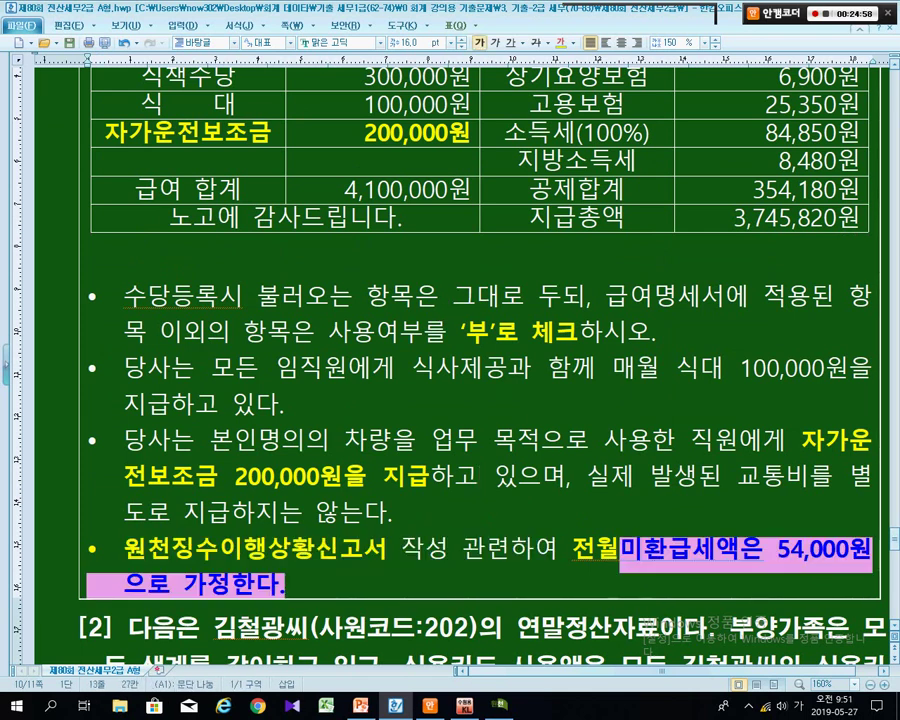
- Open 원천징수이행상황신고서 from KcLep's 근로소득관리 menu
{"action": "key", "text": "alt+Tab"}
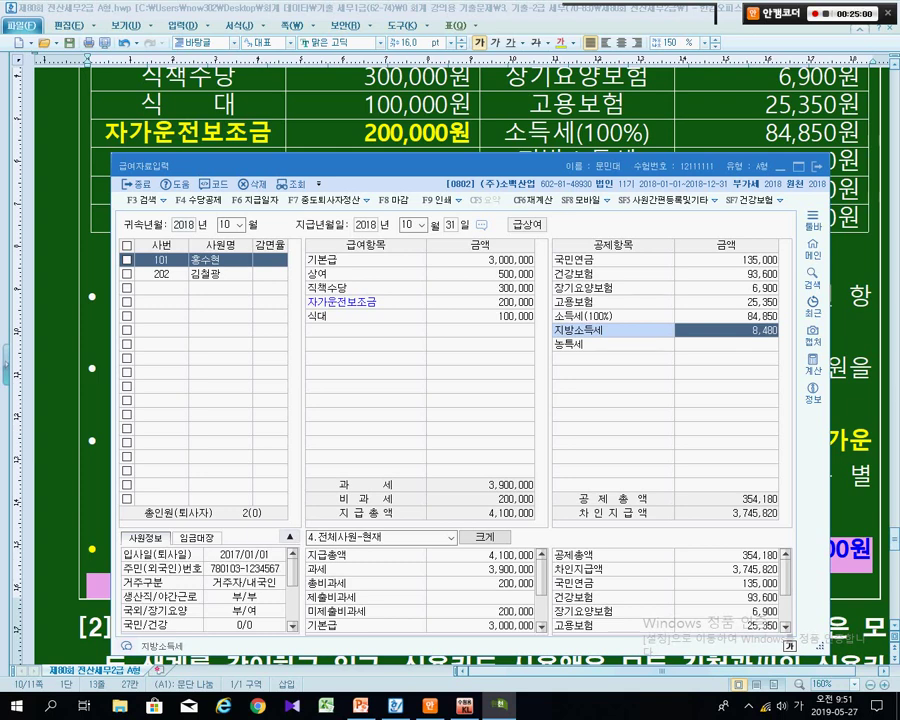
{"action": "key", "text": "alt+Tab"}
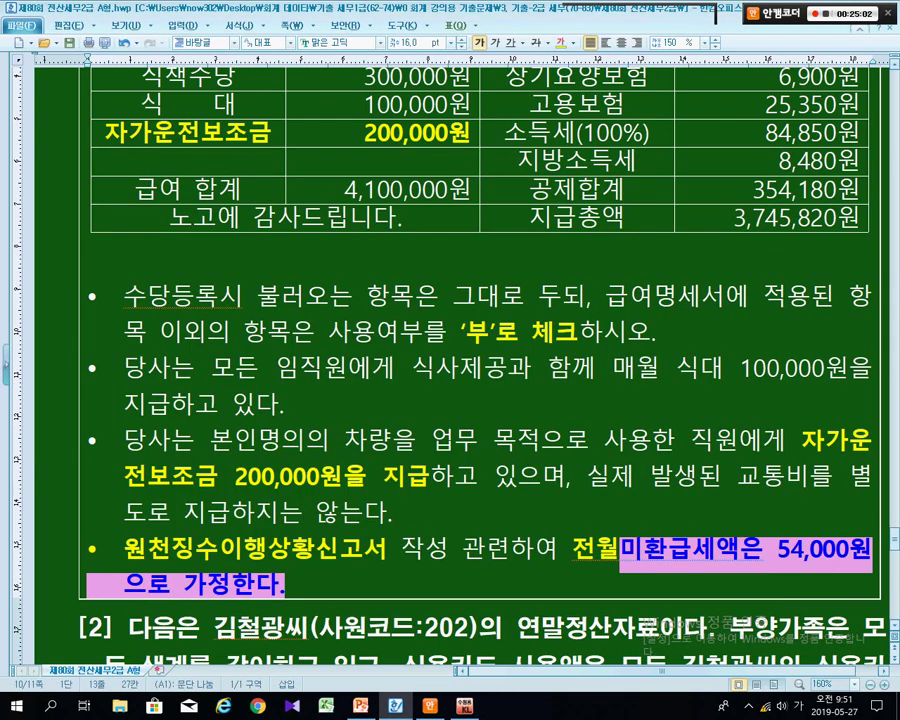
{"action": "key", "text": "alt+Tab"}
{"action": "key", "text": "alt+Tab"}
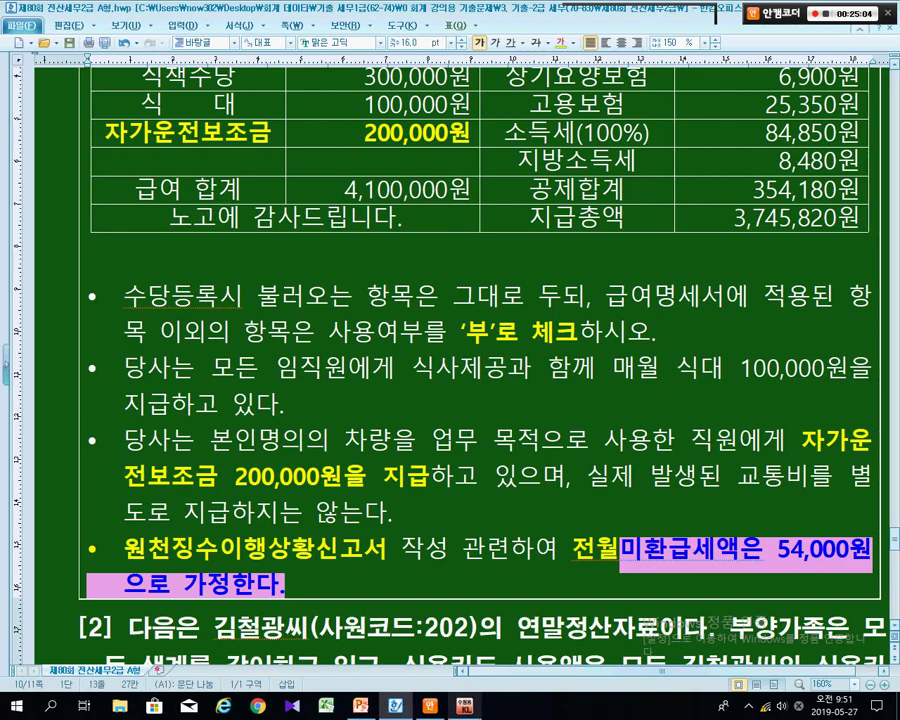
{"action": "key", "text": "alt+Tab"}
{"action": "left_click_drag", "start_coordinate": [300, 12], "coordinate": [575, 69]}
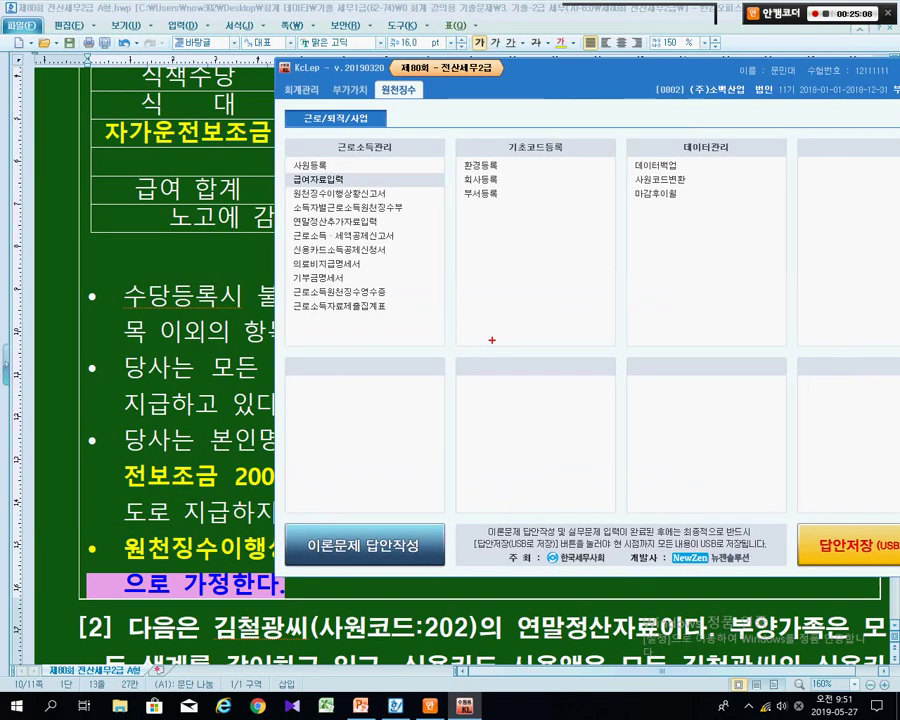
{"action": "left_click_drag", "start_coordinate": [281, 184], "coordinate": [380, 200]}
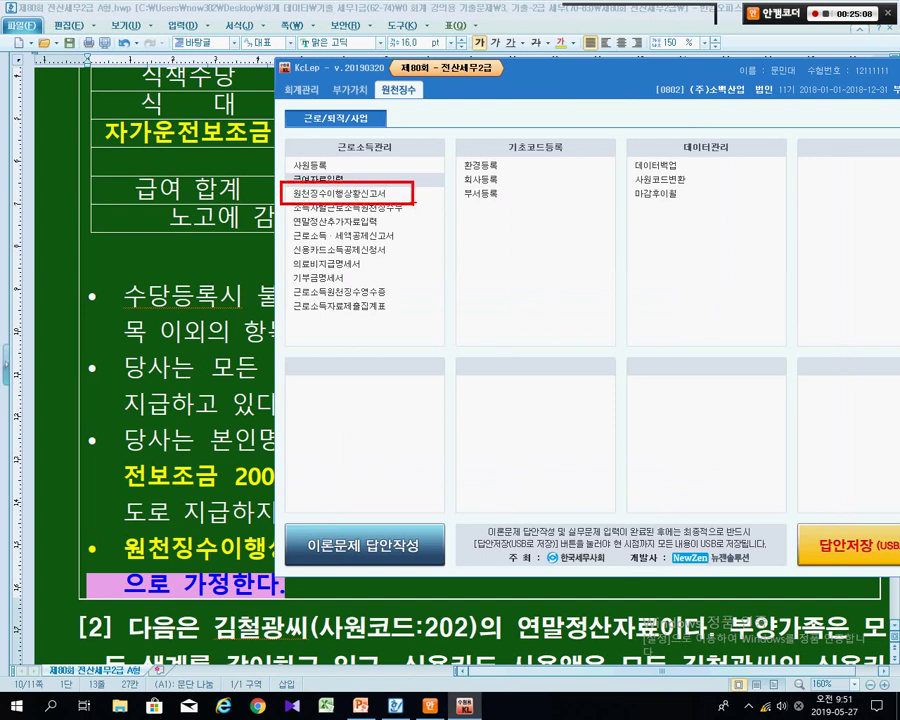
{"action": "left_click_drag", "start_coordinate": [480, 267], "coordinate": [415, 204]}
{"action": "key", "text": "Escape"}
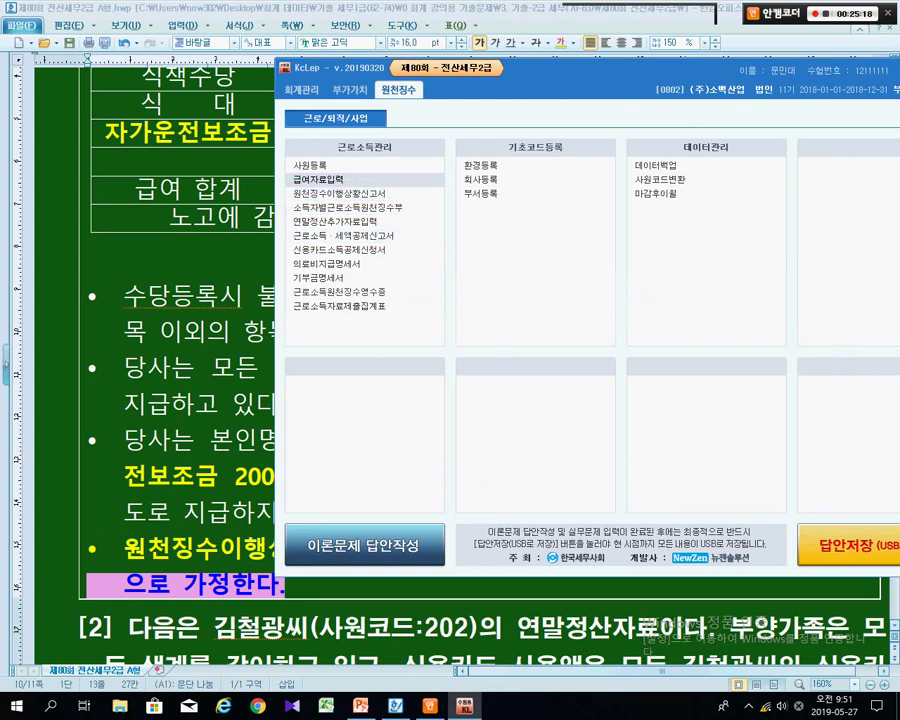
{"action": "left_click", "coordinate": [339, 193]}
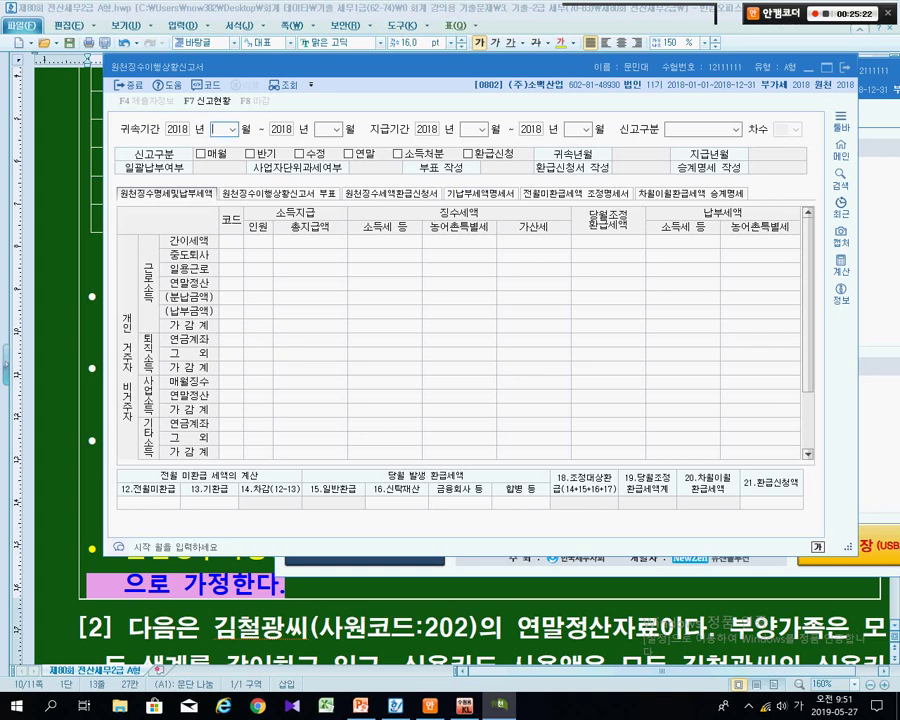
- Set the attribution and payment periods to October 2018
{"action": "key", "text": "Return"}
{"action": "type", "text": "10"}
{"action": "key", "text": "Return"}
{"action": "type", "text": "10"}
{"action": "key", "text": "Return"}
{"action": "type", "text": "1110"}
{"action": "key", "text": "Return"}
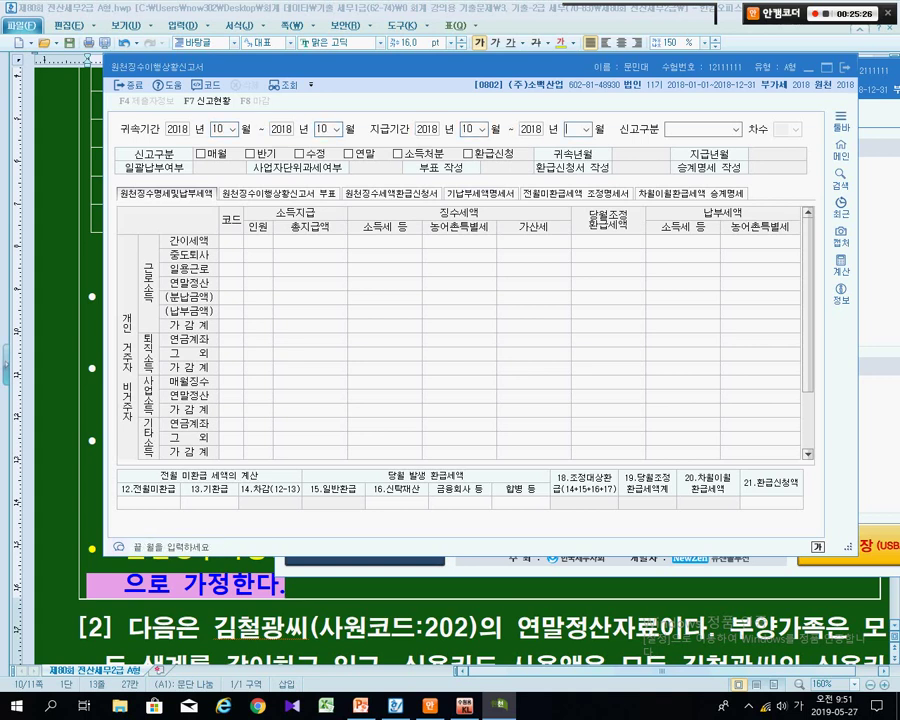
{"action": "type", "text": "10"}
{"action": "key", "text": "Return"}
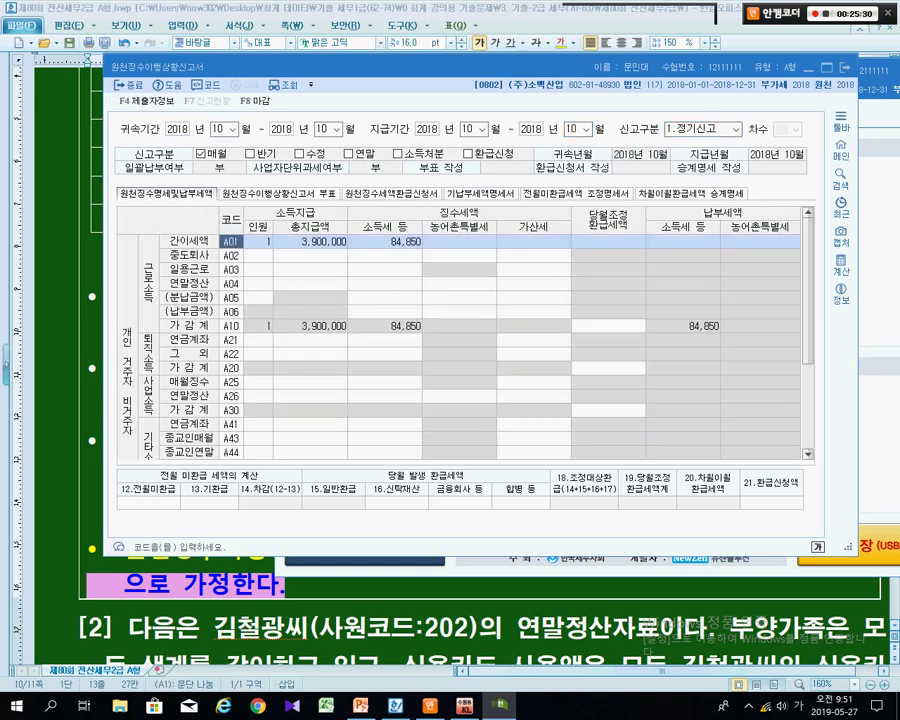
- Enter 54,000 in 12.전월미환급, save the report, and close the form
{"action": "mouse_move", "coordinate": [116, 528]}
{"action": "left_mouse_down"}
{"action": "mouse_move", "coordinate": [152, 512]}
{"action": "mouse_move", "coordinate": [182, 459]}
{"action": "mouse_move", "coordinate": [258, 442]}
{"action": "left_mouse_up"}
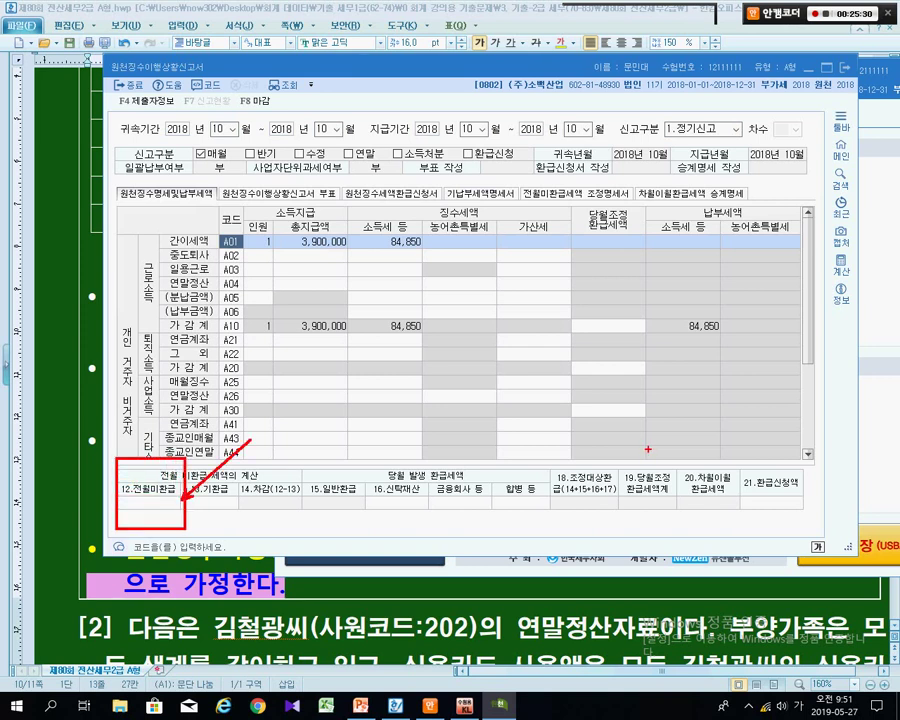
{"action": "left_click", "coordinate": [148, 502]}
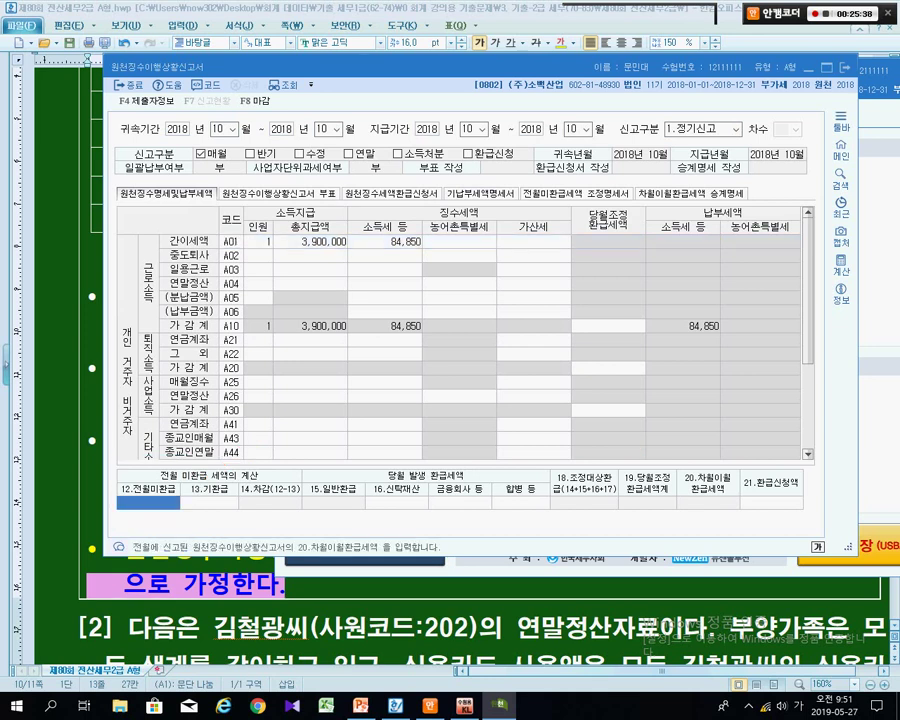
{"action": "type", "text": "54,000"}
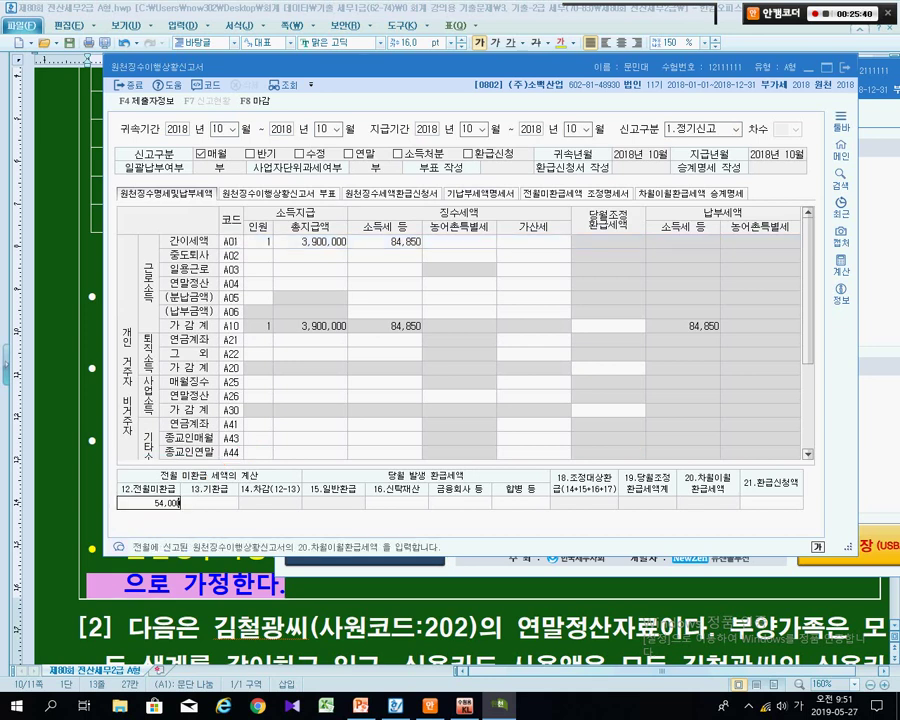
{"action": "key", "text": "Return"}
{"action": "key", "text": "Return"}
{"action": "key", "text": "Return"}
{"action": "key", "text": "Return"}
{"action": "key", "text": "Return"}
{"action": "key", "text": "Return"}
{"action": "key", "text": "Return"}
{"action": "key", "text": "Return"}
{"action": "key", "text": "Return"}
{"action": "key", "text": "Return"}
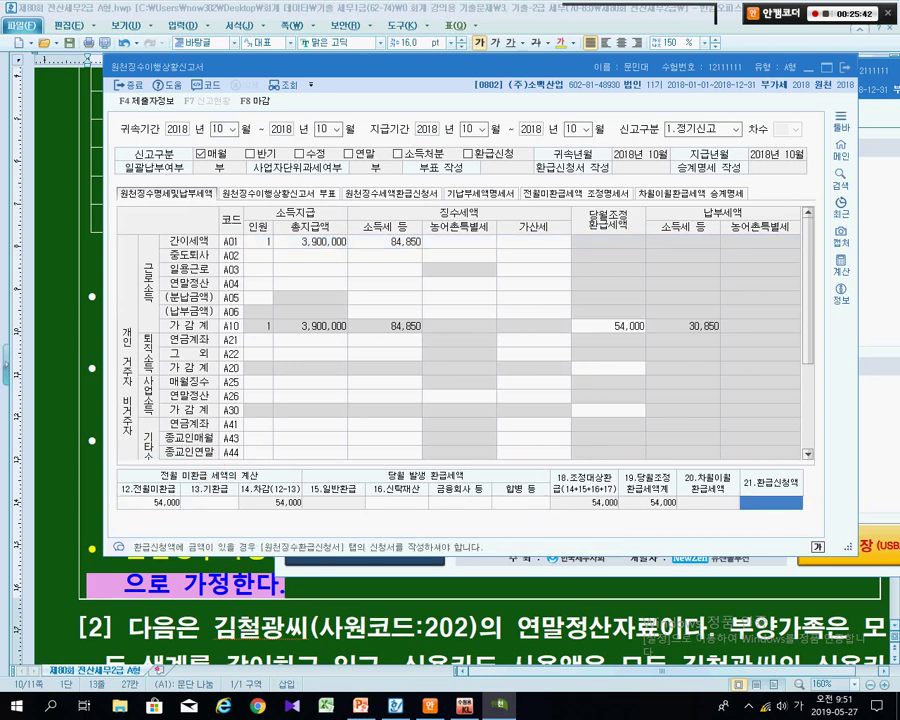
{"action": "key", "text": "Escape"}
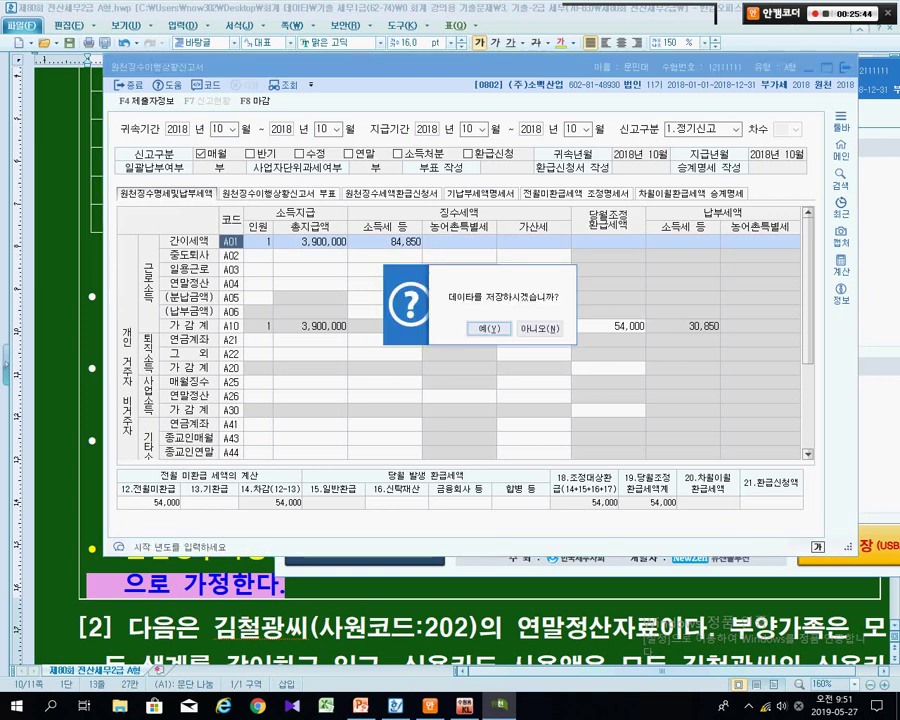
{"action": "left_click", "coordinate": [488, 328]}
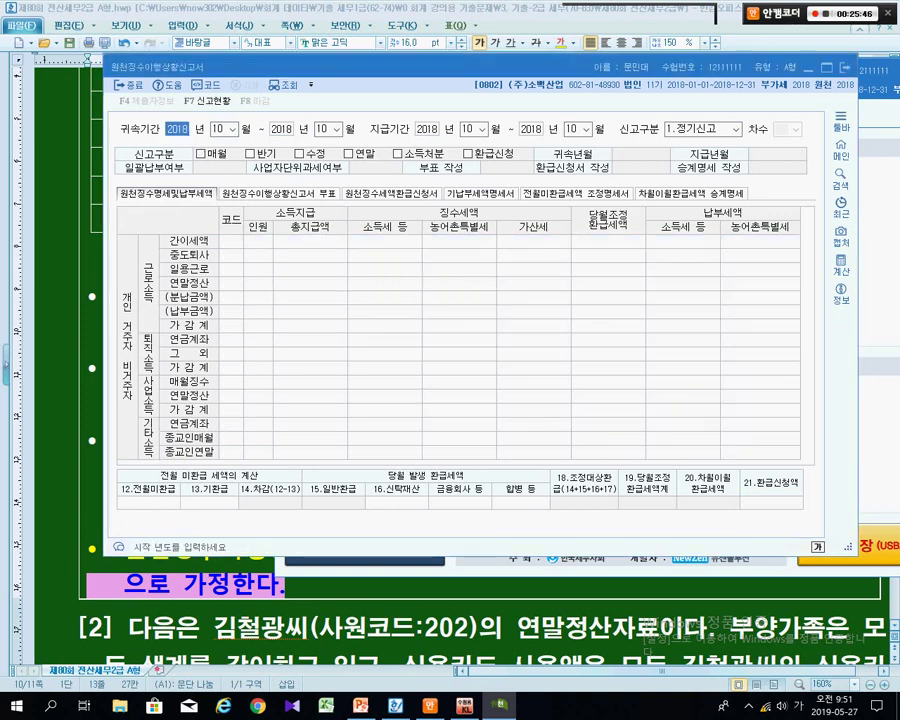
{"action": "key", "text": "Escape"}
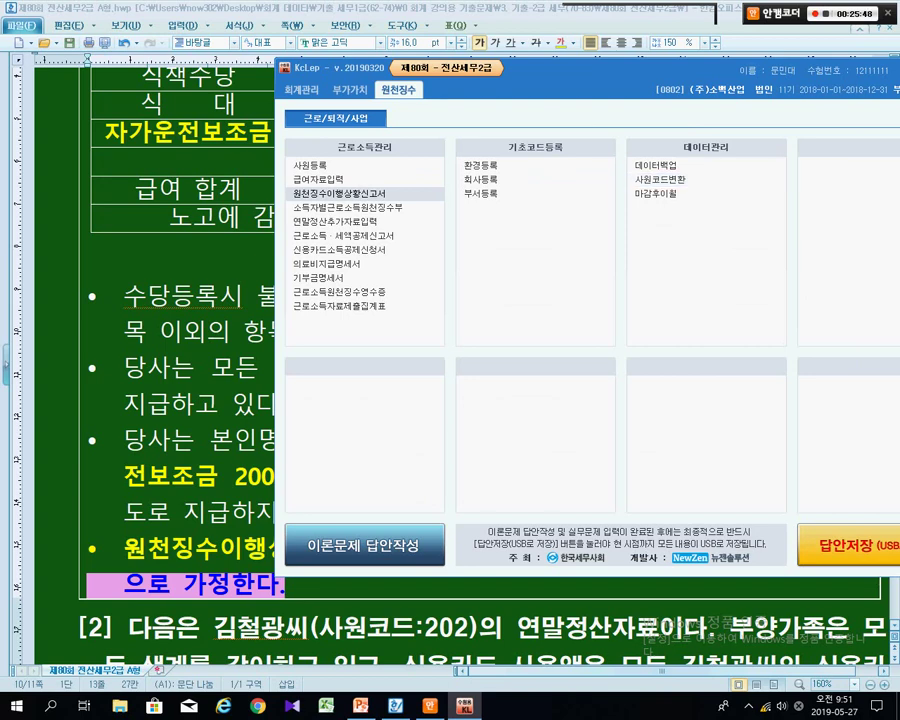
- Insert a page break before question [2] in the Hangul exam document
{"action": "key", "text": "alt+Tab"}
{"action": "scroll", "coordinate": [460, 360], "scroll_direction": "down", "scroll_amount": 5}
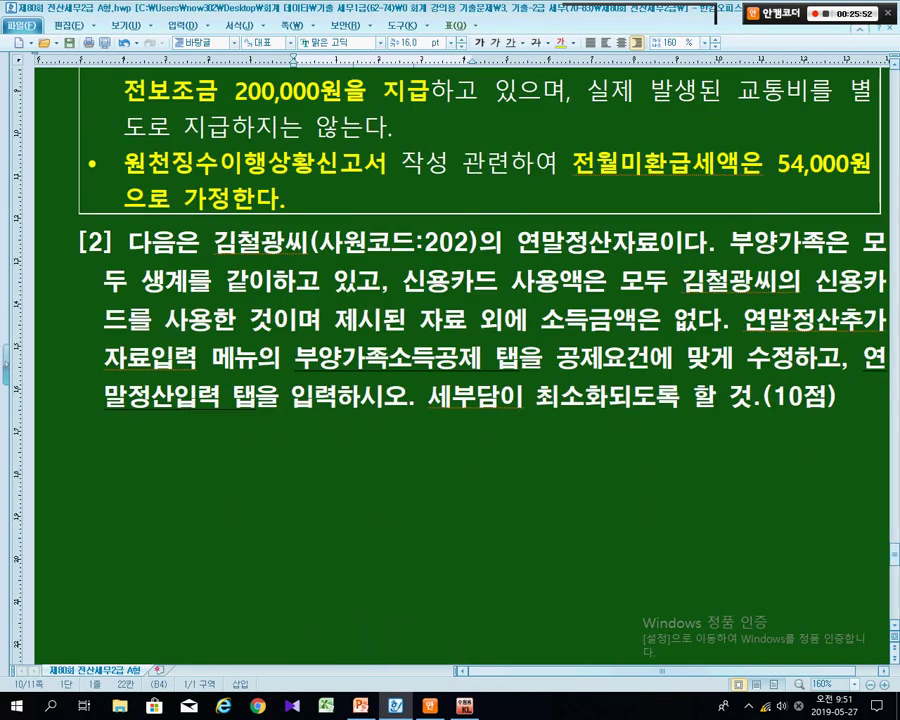
{"action": "key", "text": "shift+Down"}
{"action": "key", "text": "Home"}
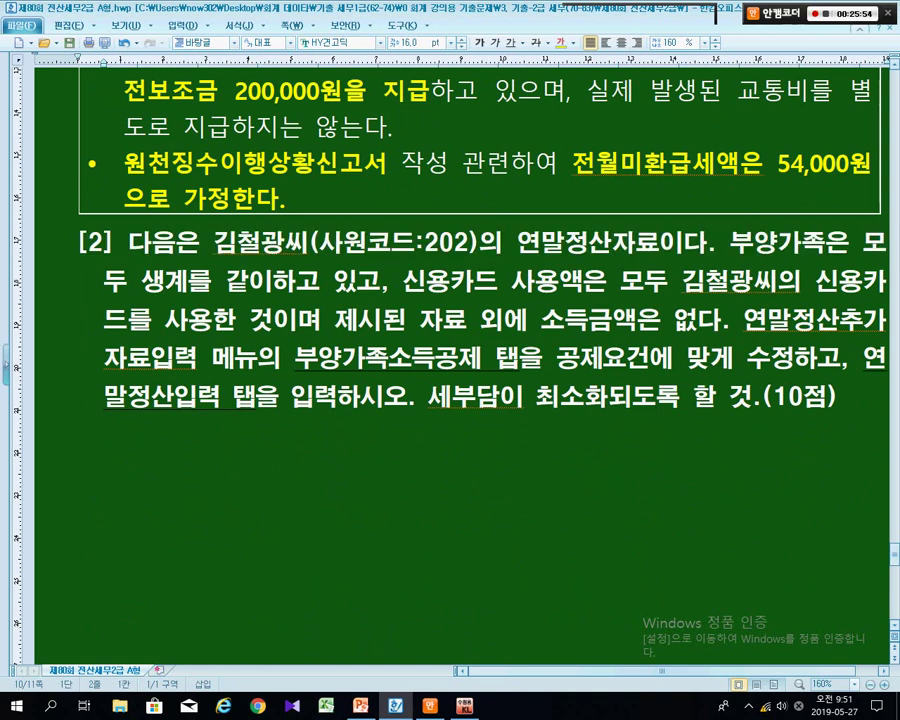
{"action": "key", "text": "ctrl+Return"}
{"action": "scroll", "coordinate": [460, 360], "scroll_direction": "down", "scroll_amount": 9}
{"action": "scroll", "coordinate": [460, 360], "scroll_direction": "up", "scroll_amount": 2}
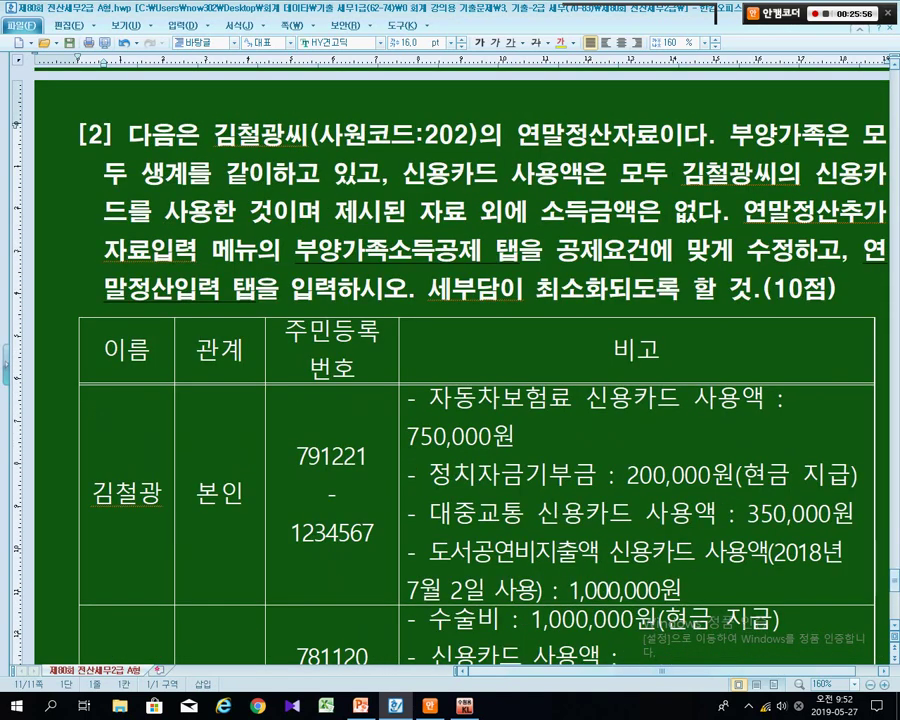
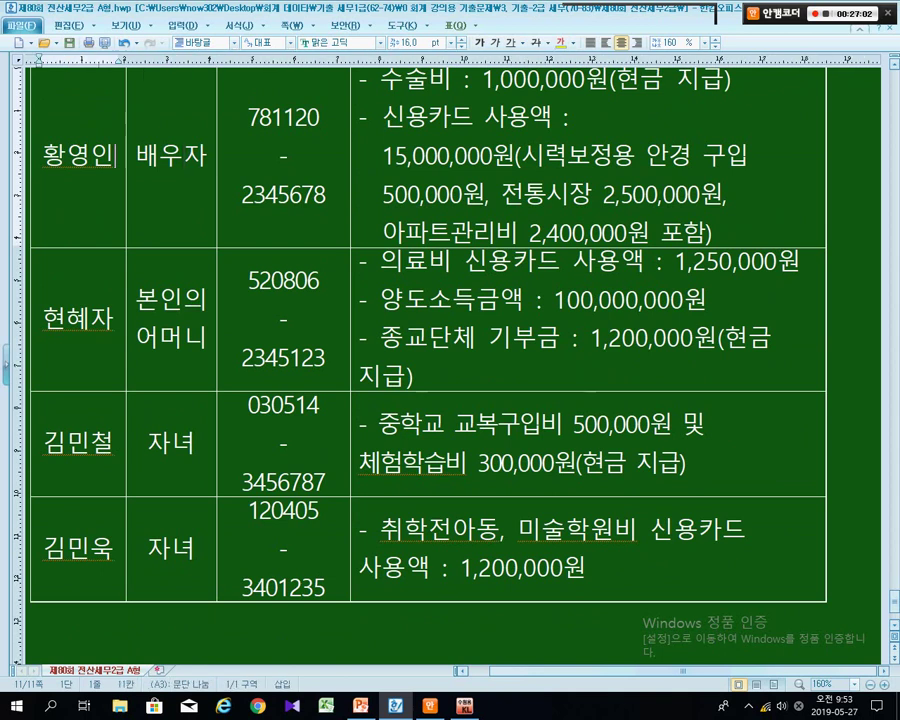
- Move through the exam document's dependents table to the spouse's ID number
{"action": "scroll", "coordinate": [428, 350], "scroll_direction": "up", "scroll_amount": 5}
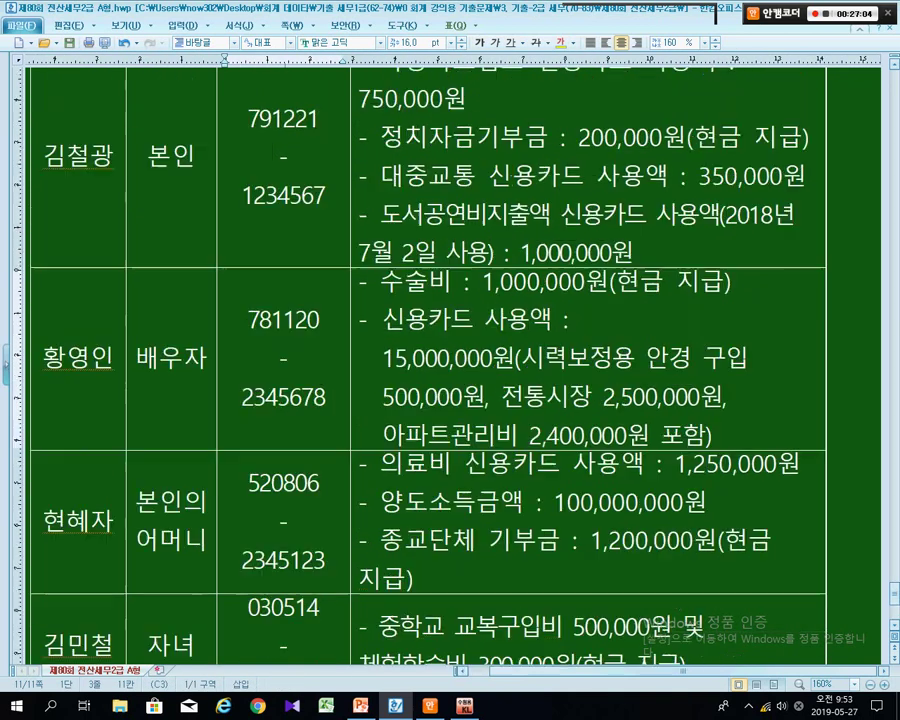
{"action": "key", "text": "F5"}
{"action": "key", "text": "Right"}
{"action": "key", "text": "Down"}
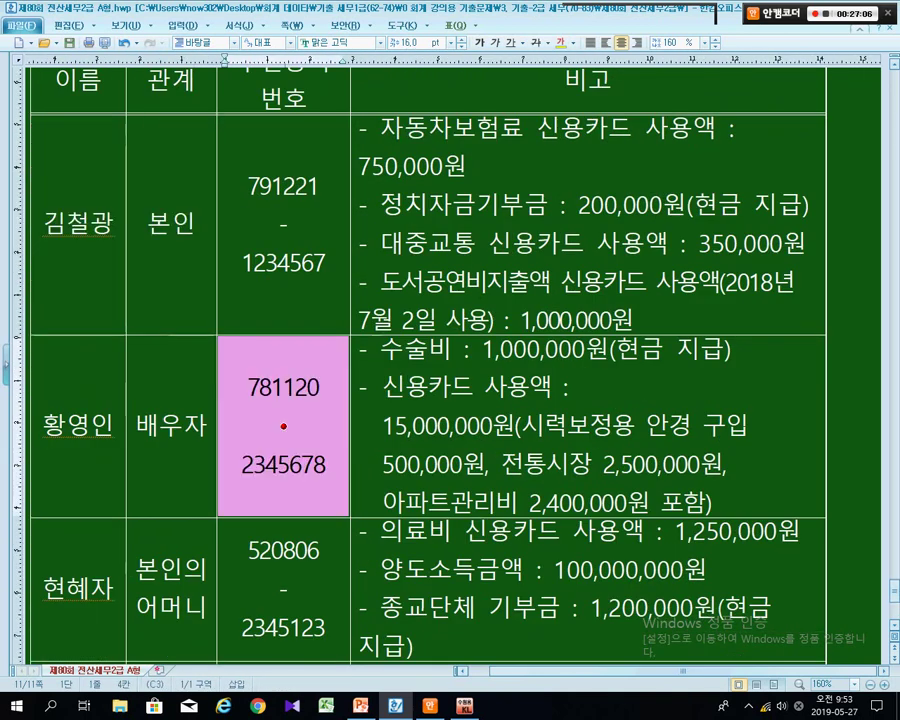
{"action": "key", "text": "Escape"}
{"action": "scroll", "coordinate": [428, 360], "scroll_direction": "down", "scroll_amount": 3}
{"action": "key", "text": "Down"}
{"action": "key", "text": "Down"}
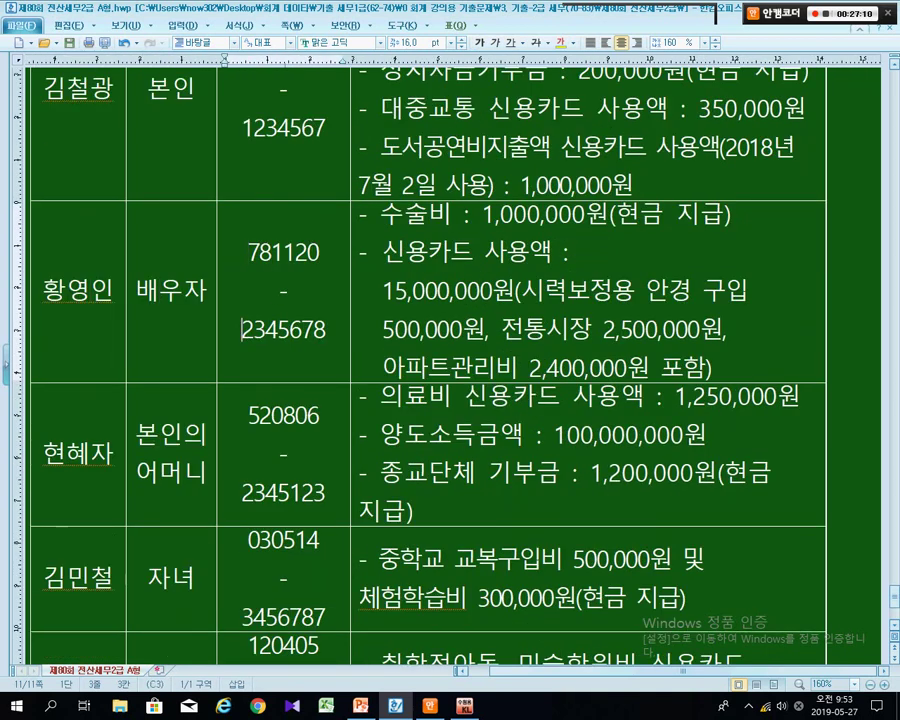
- Highlight the items in the spouse's expense notes, then clear the selection
{"action": "left_click_drag", "start_coordinate": [378, 213], "coordinate": [559, 213]}
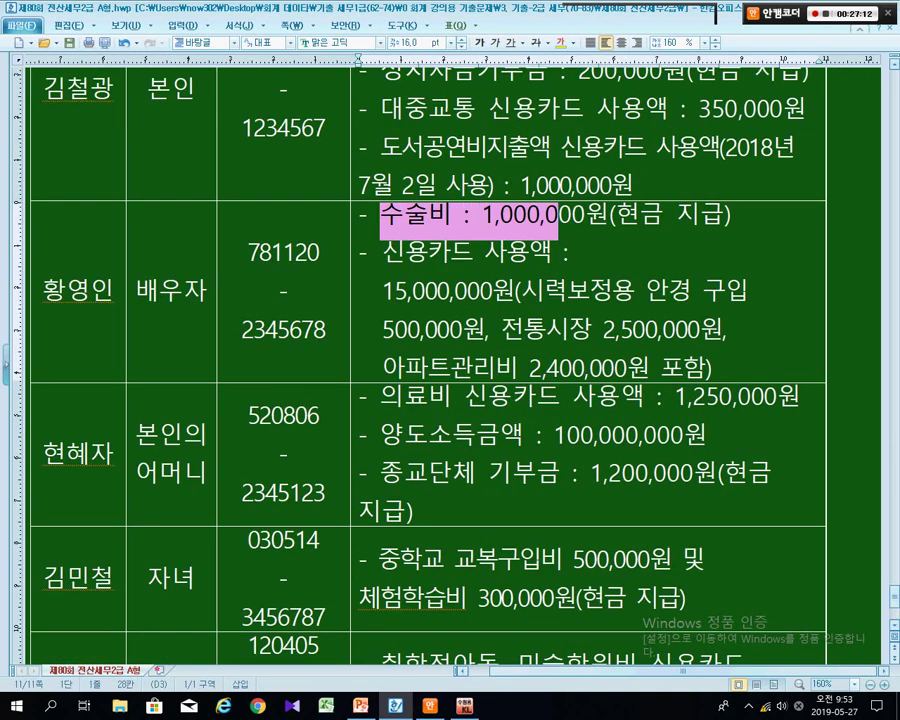
{"action": "left_click_drag", "start_coordinate": [394, 251], "coordinate": [430, 251]}
{"action": "left_click_drag", "start_coordinate": [484, 291], "coordinate": [524, 291]}
{"action": "left_click_drag", "start_coordinate": [485, 330], "coordinate": [523, 330]}
{"action": "left_click", "coordinate": [76, 290]}
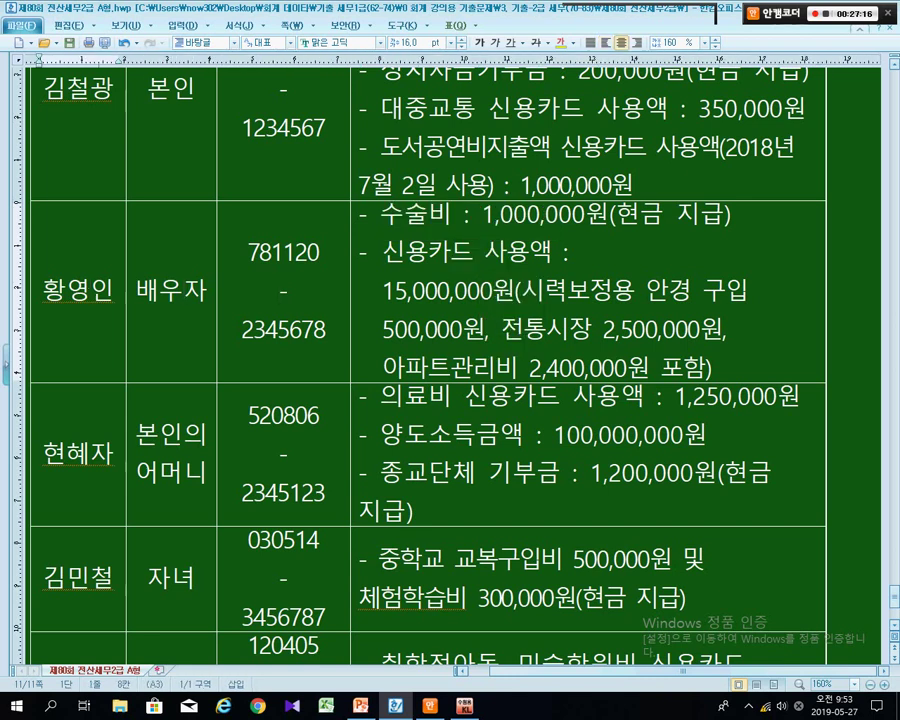
- Make the mother's '양도소득금액 : 100,000,000원' line bold, underlined and yellow
{"action": "scroll", "coordinate": [428, 360], "scroll_direction": "down", "scroll_amount": 3}
{"action": "key", "text": "Down"}
{"action": "key", "text": "Right"}
{"action": "key", "text": "Right"}
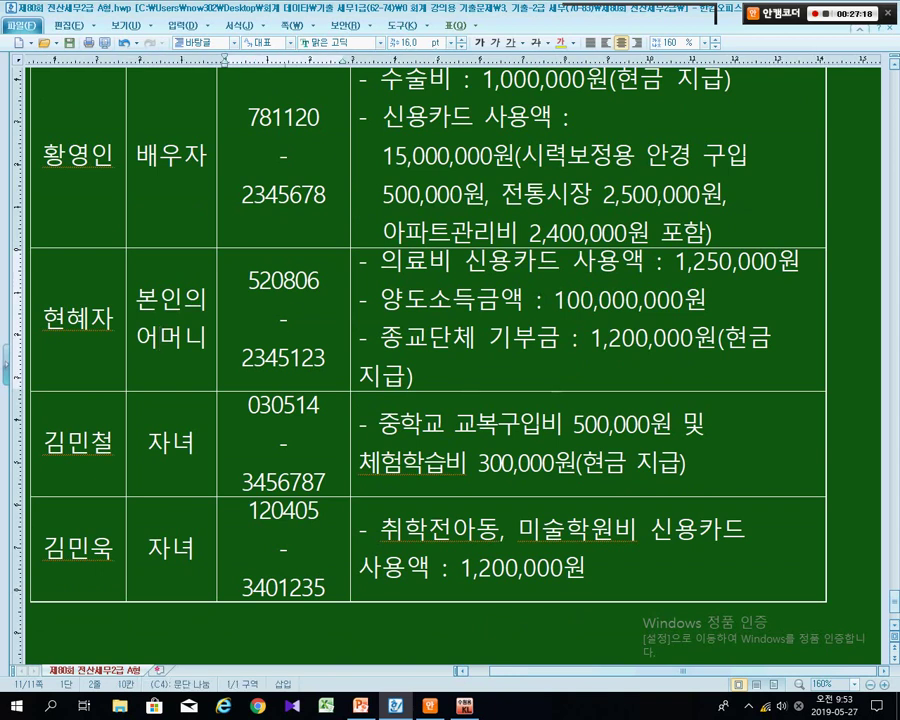
{"action": "left_click_drag", "start_coordinate": [406, 262], "coordinate": [488, 262]}
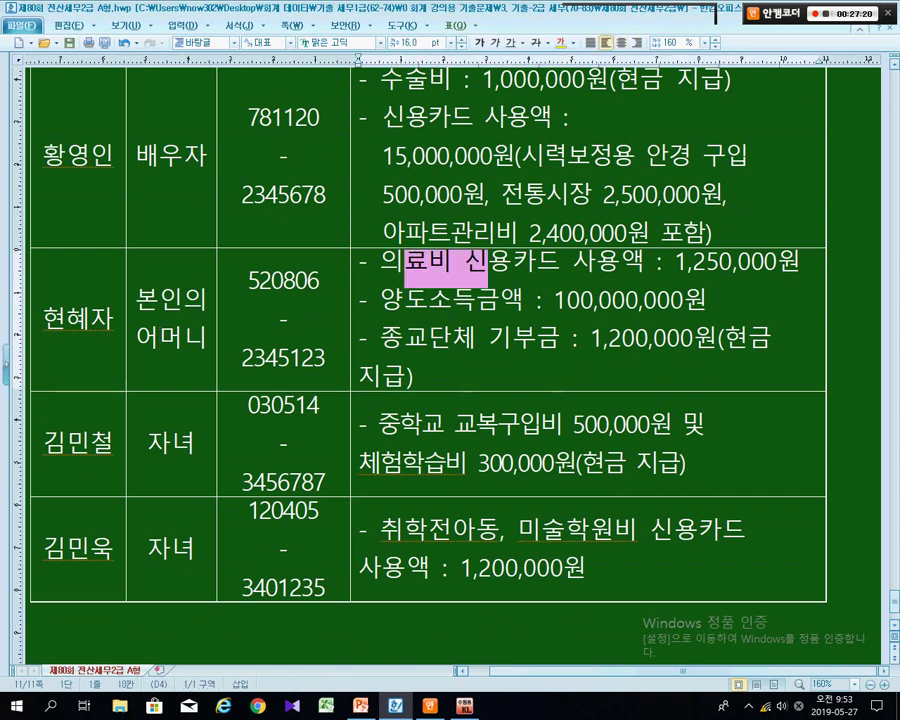
{"action": "left_click_drag", "start_coordinate": [358, 300], "coordinate": [706, 300]}
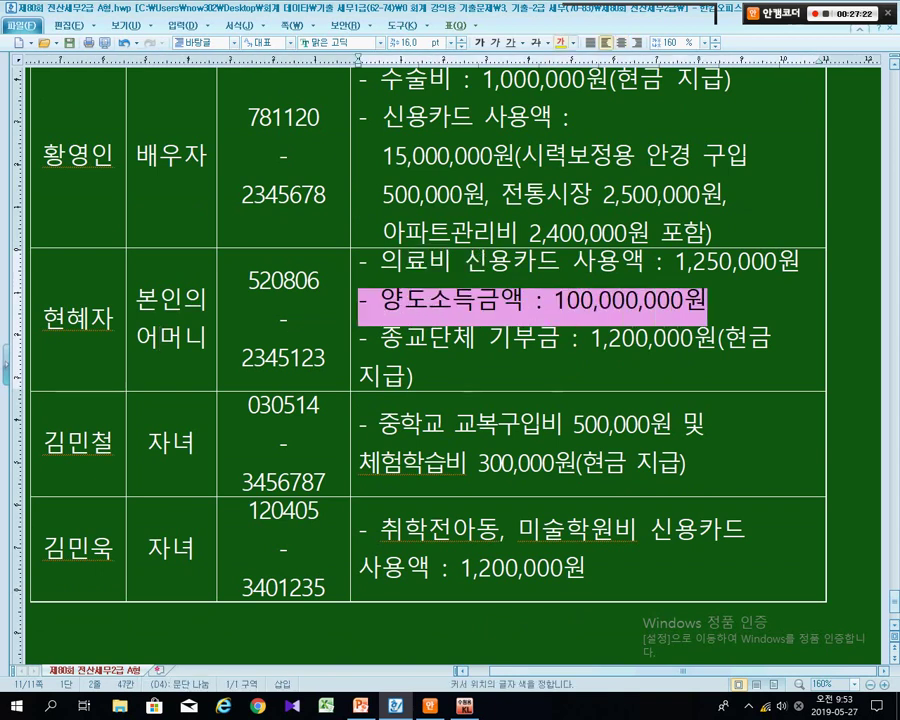
{"action": "left_click", "coordinate": [511, 43]}
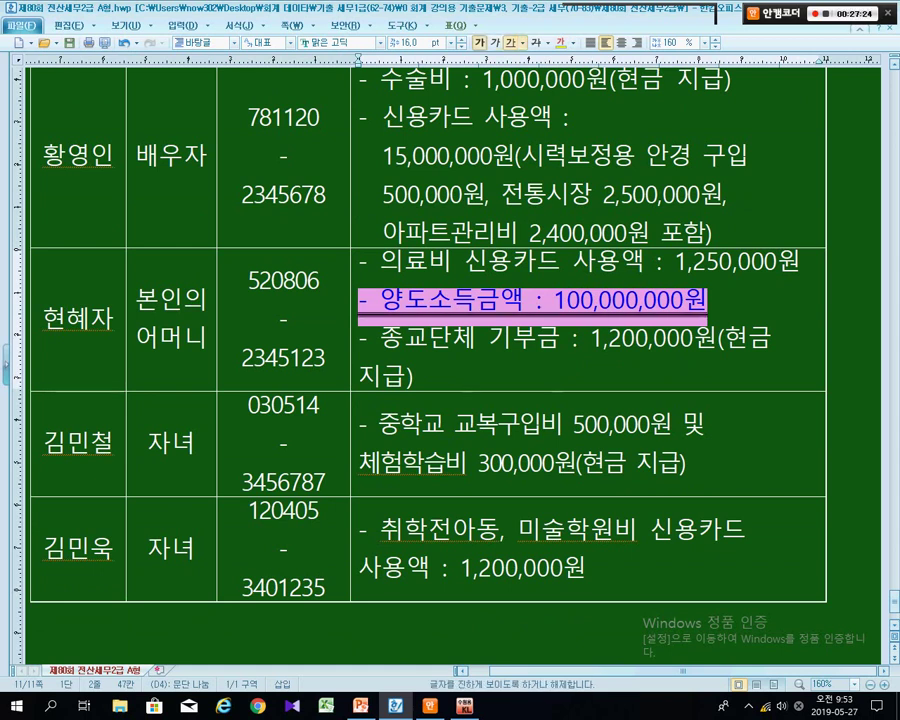
{"action": "left_click", "coordinate": [480, 43]}
{"action": "left_click", "coordinate": [459, 300]}
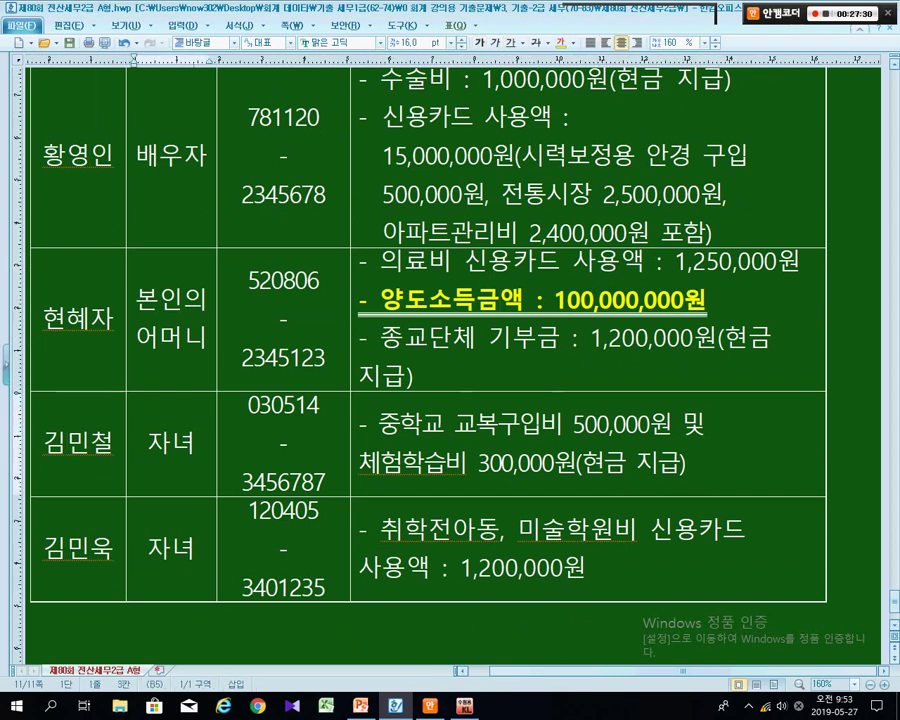
- Review the children's notes: school uniform, 300,000원 experiential learning and the academy credit-card expense
{"action": "left_click_drag", "start_coordinate": [378, 424], "coordinate": [572, 424]}
{"action": "left_click_drag", "start_coordinate": [489, 463], "coordinate": [529, 463]}
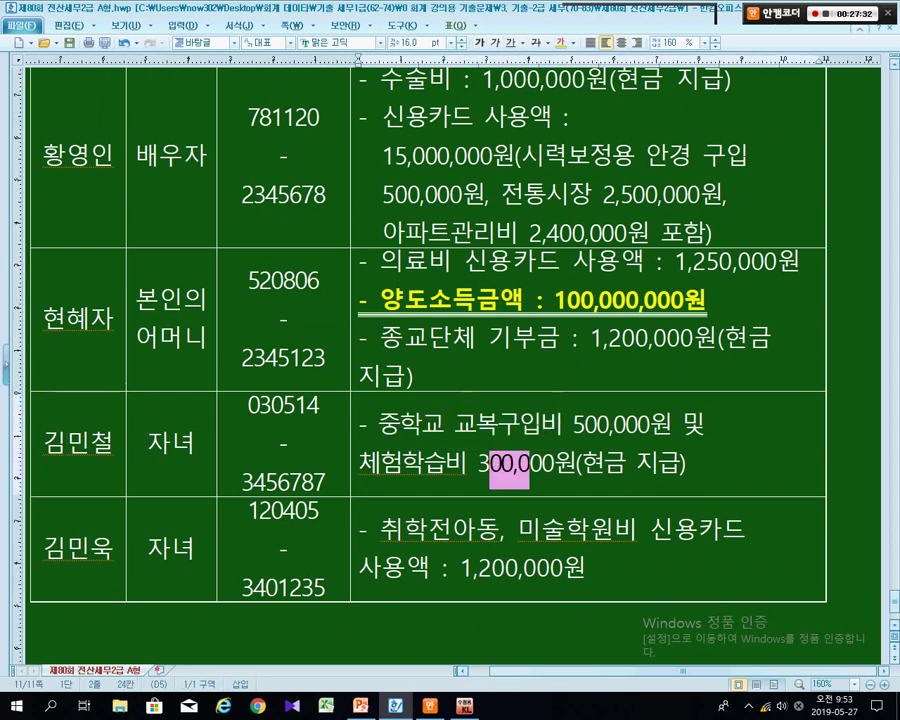
{"action": "left_click", "coordinate": [298, 444]}
{"action": "left_click", "coordinate": [95, 443]}
{"action": "left_click", "coordinate": [447, 530]}
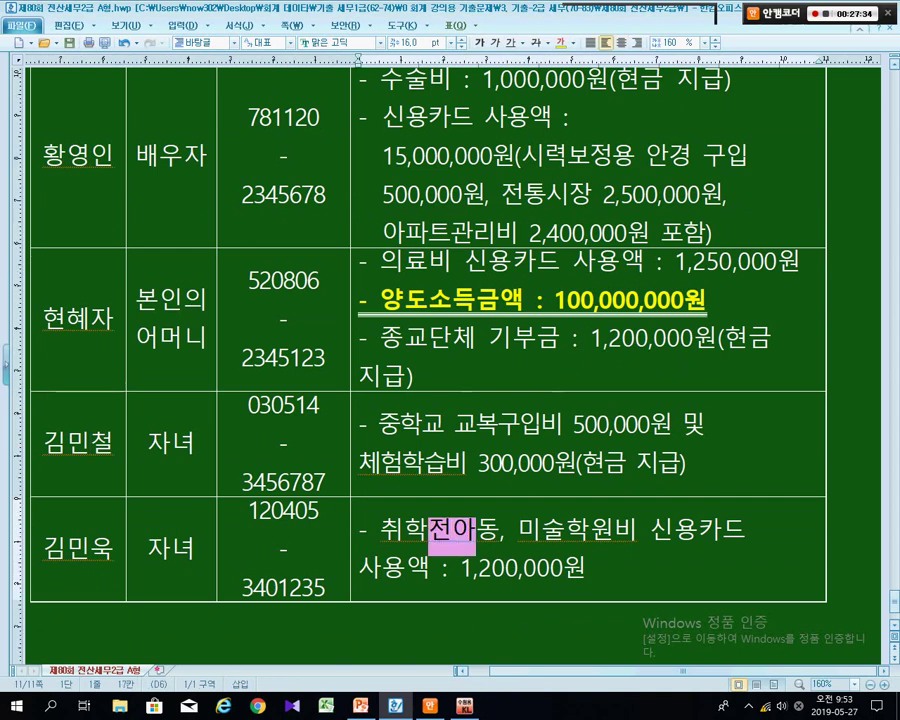
{"action": "left_click", "coordinate": [195, 548]}
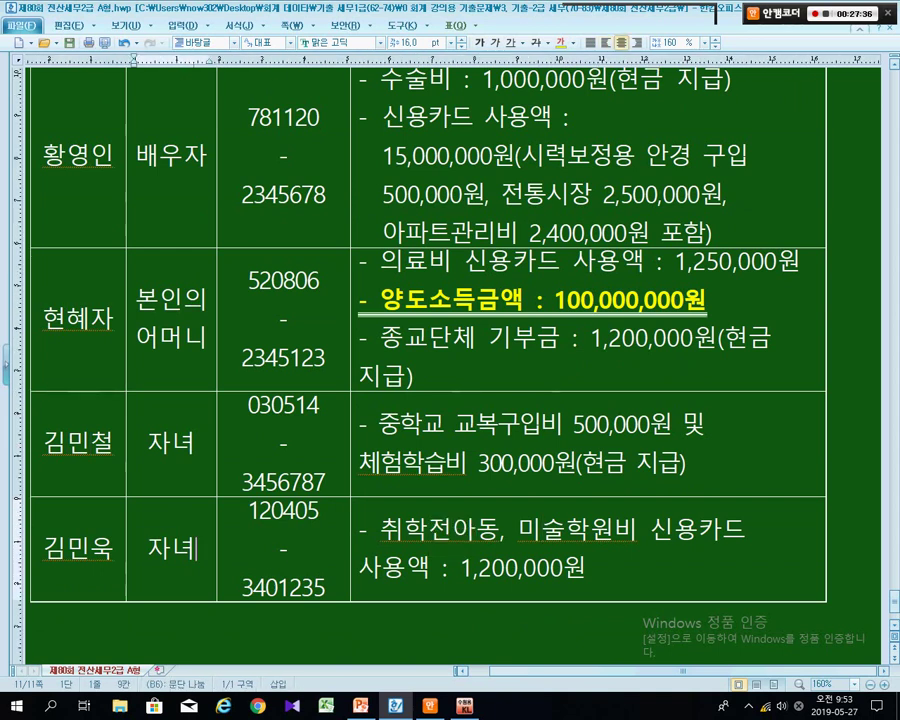
{"action": "left_click", "coordinate": [281, 549]}
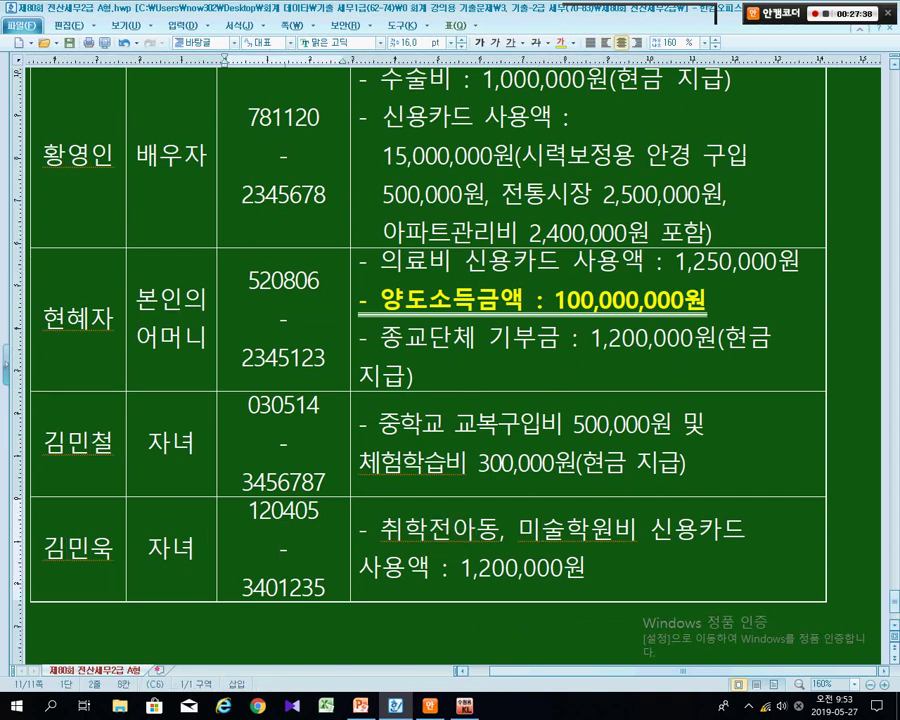
{"action": "scroll", "coordinate": [450, 350], "scroll_direction": "up", "scroll_amount": 10}
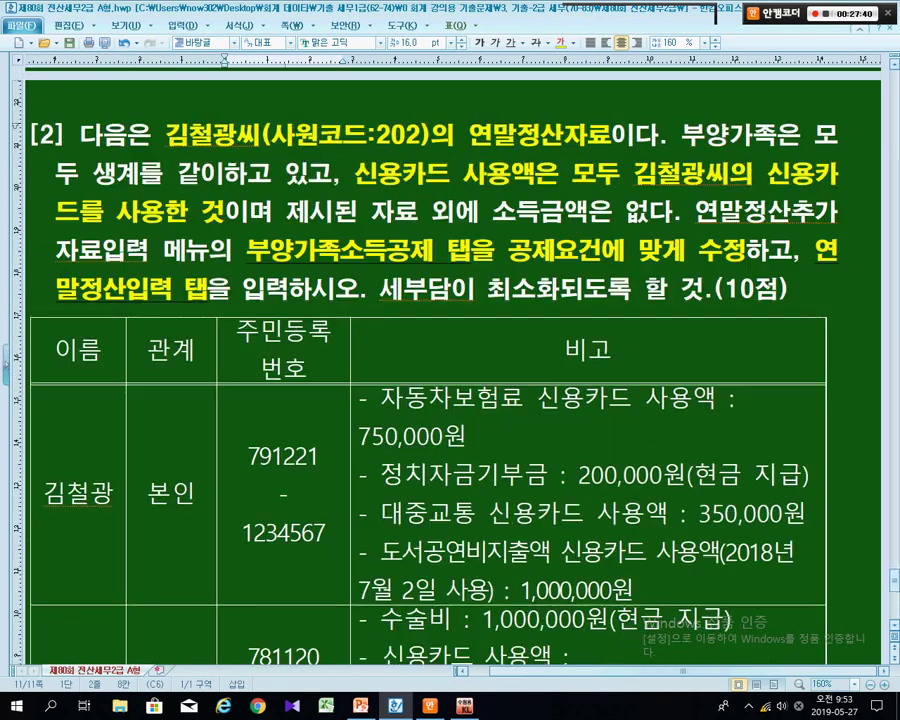
- Open KcLep's 연말정산추가자료입력 window and close it again
{"action": "key", "text": "alt+Tab"}
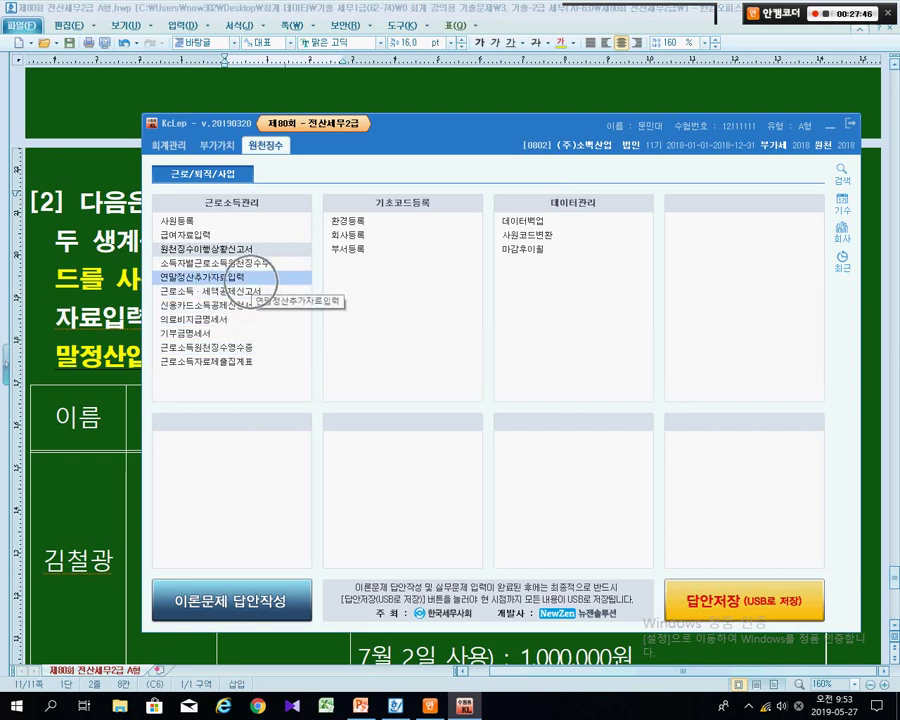
{"action": "double_click", "coordinate": [255, 279]}
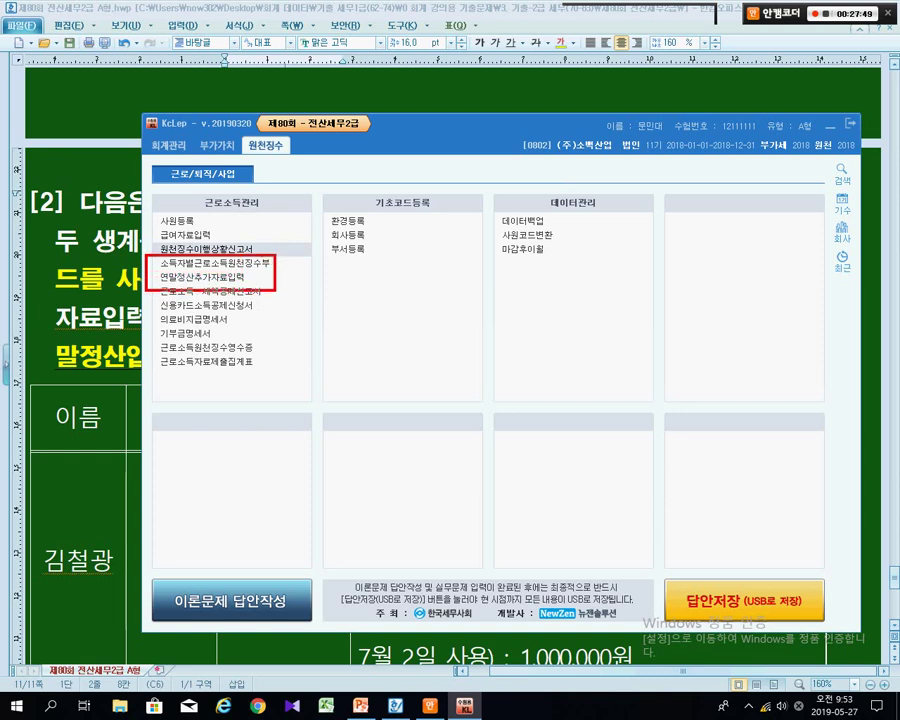
{"action": "left_click_drag", "start_coordinate": [372, 279], "coordinate": [277, 279]}
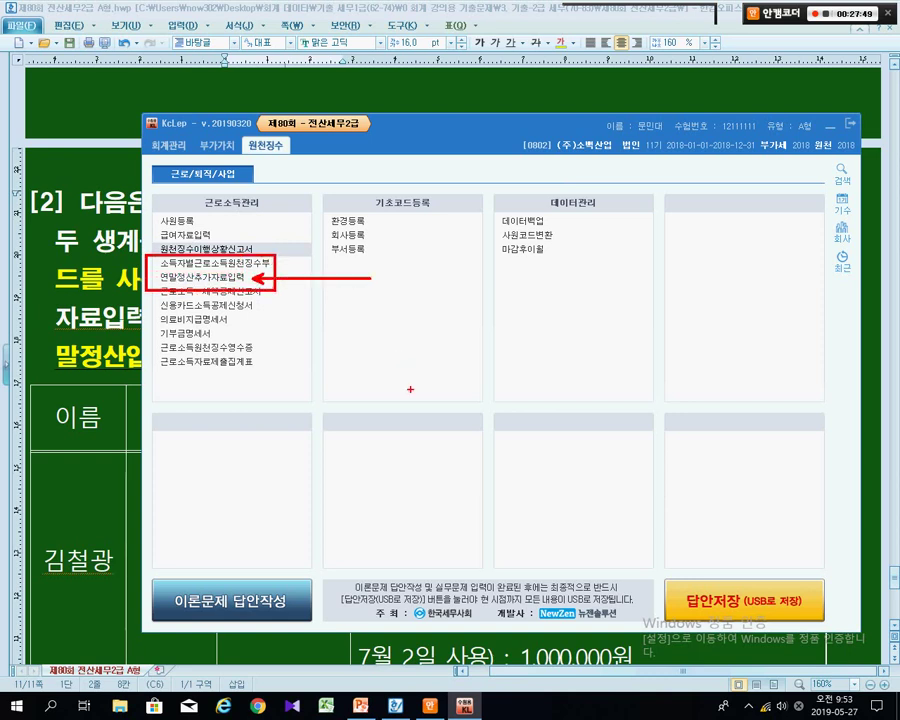
{"action": "key", "text": "Escape"}
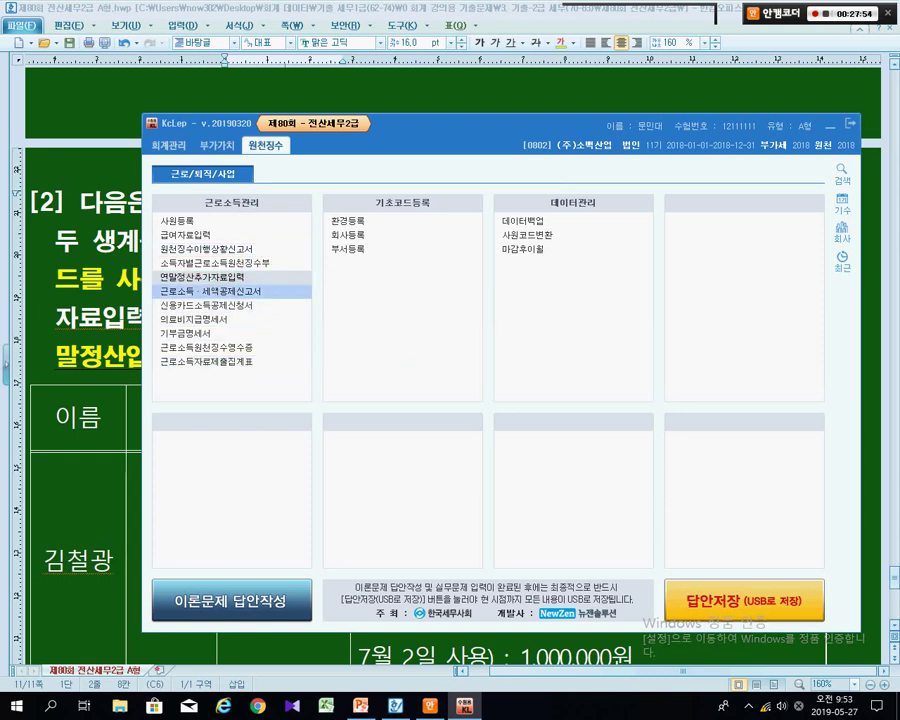
{"action": "left_click", "coordinate": [203, 277]}
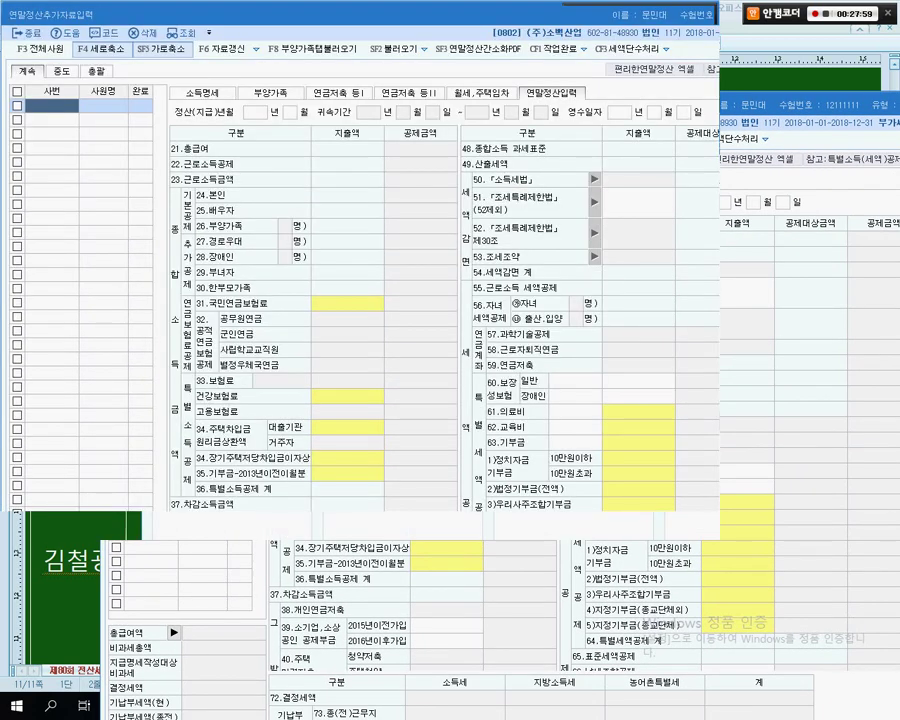
{"action": "key", "text": "Escape"}
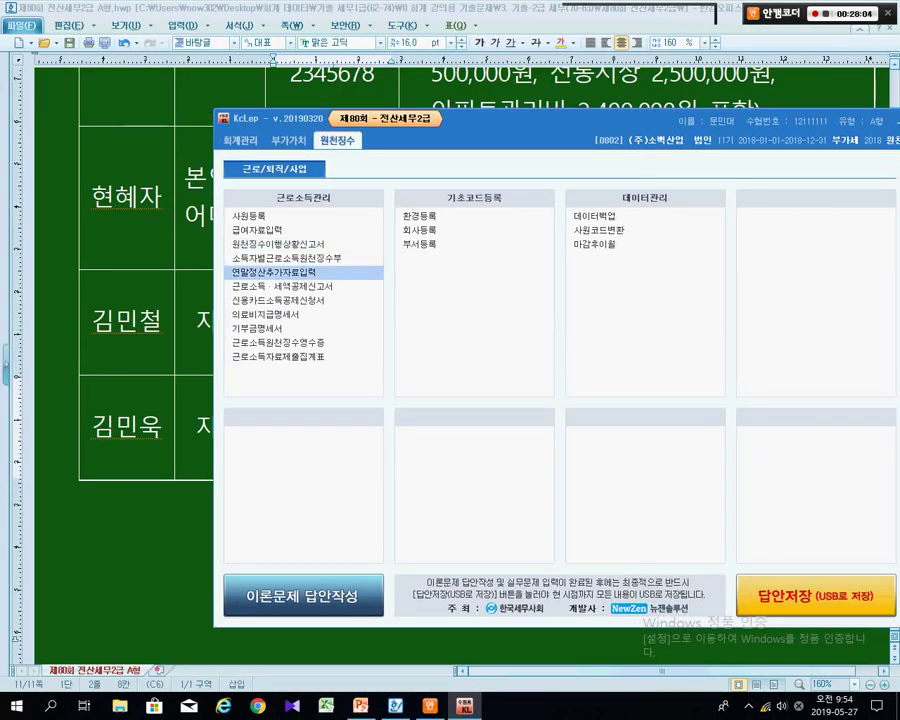
- Load the second employee's settlement data from the lookup list, then close the window
{"action": "key", "text": "Return"}
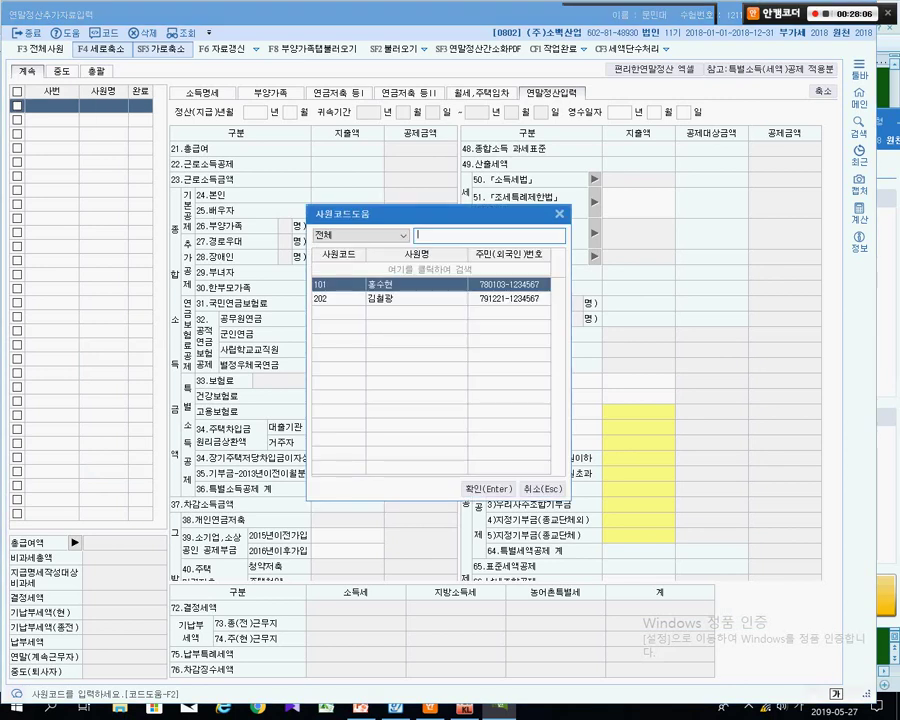
{"action": "left_click", "coordinate": [390, 298]}
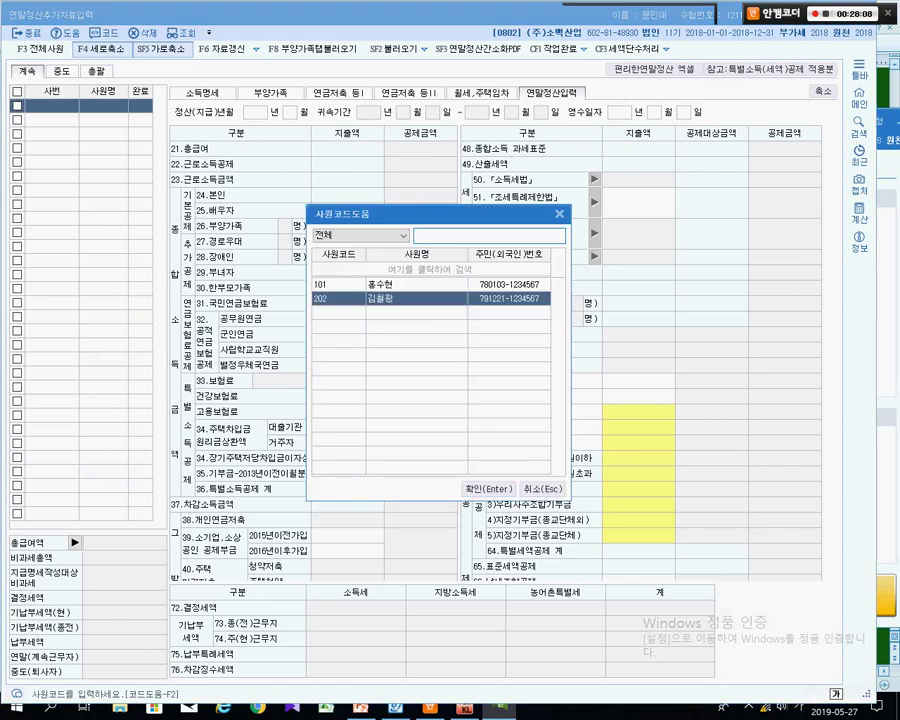
{"action": "key", "text": "Return"}
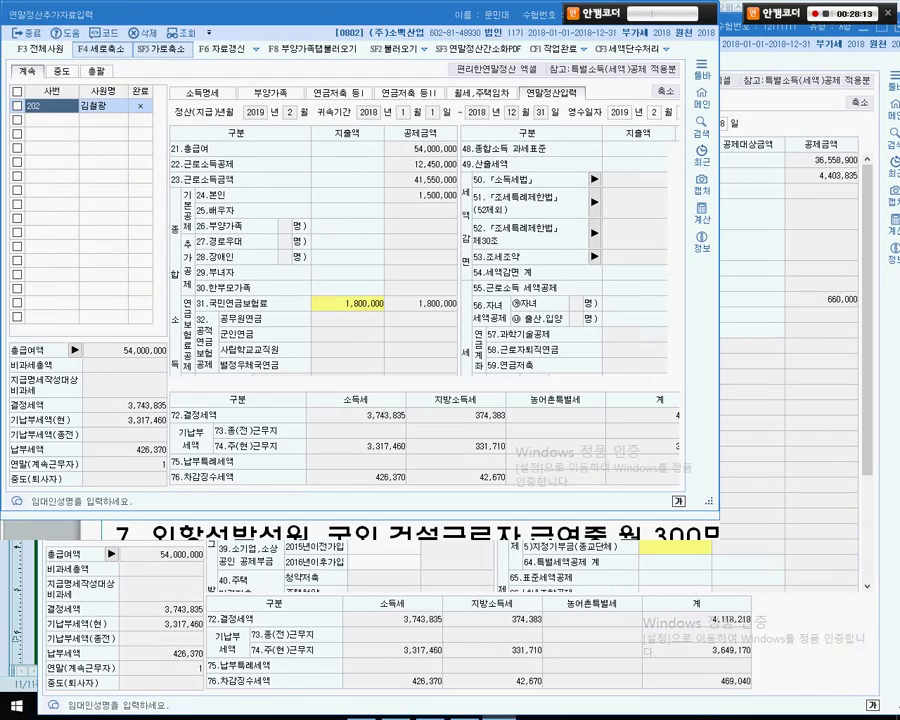
{"action": "key", "text": "Escape"}
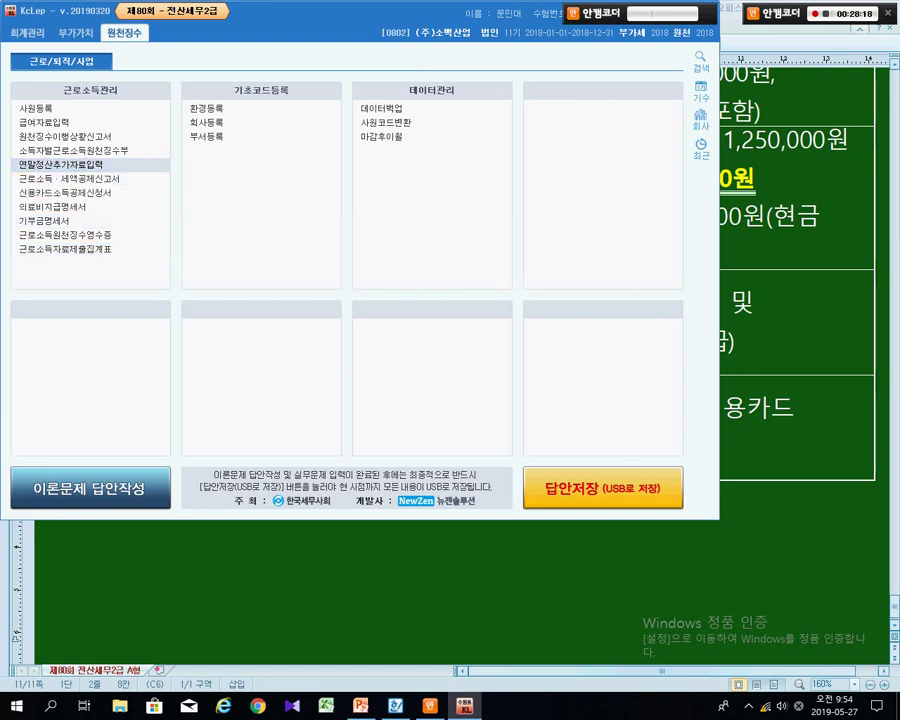
- Reopen the settlement form to view the dependents details, then close it and recentre KcLep
{"action": "key", "text": "Return"}
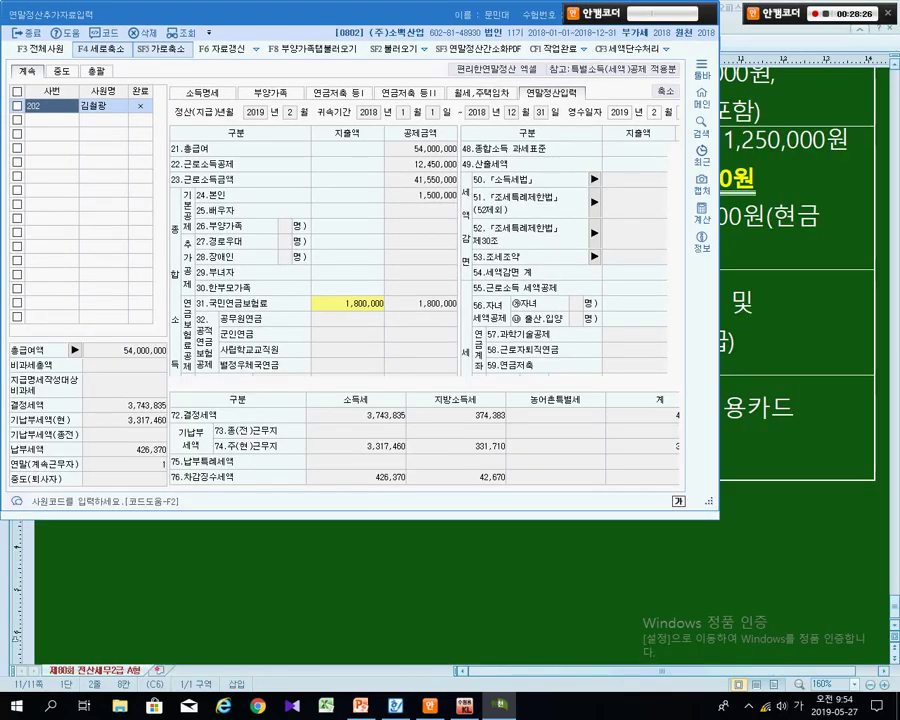
{"action": "left_click", "coordinate": [277, 92]}
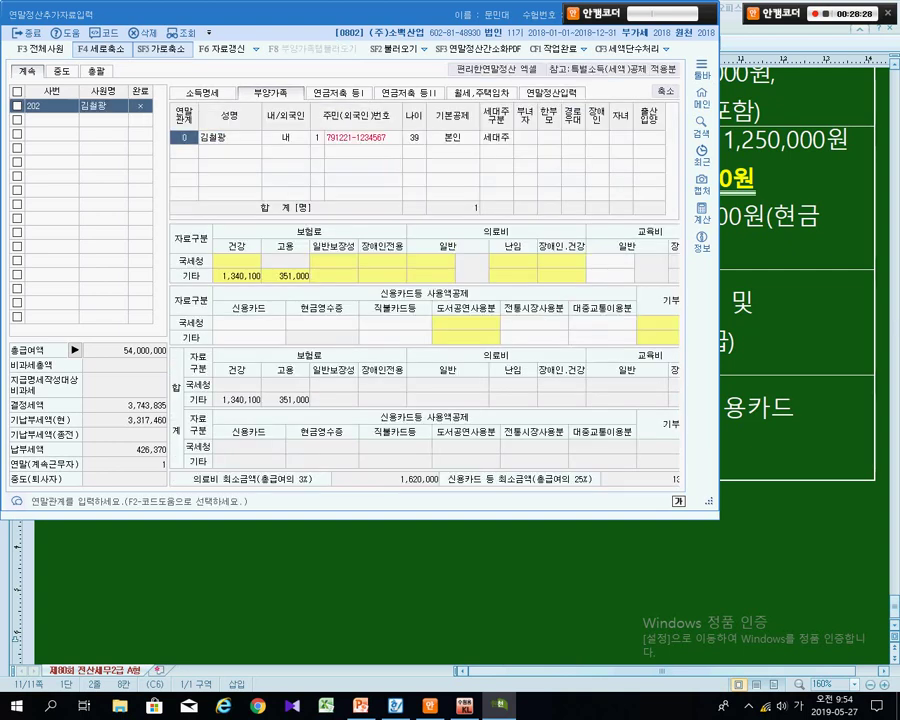
{"action": "left_click_drag", "start_coordinate": [300, 8], "coordinate": [403, 95]}
{"action": "key", "text": "Escape"}
{"action": "left_click_drag", "start_coordinate": [300, 8], "coordinate": [397, 93]}
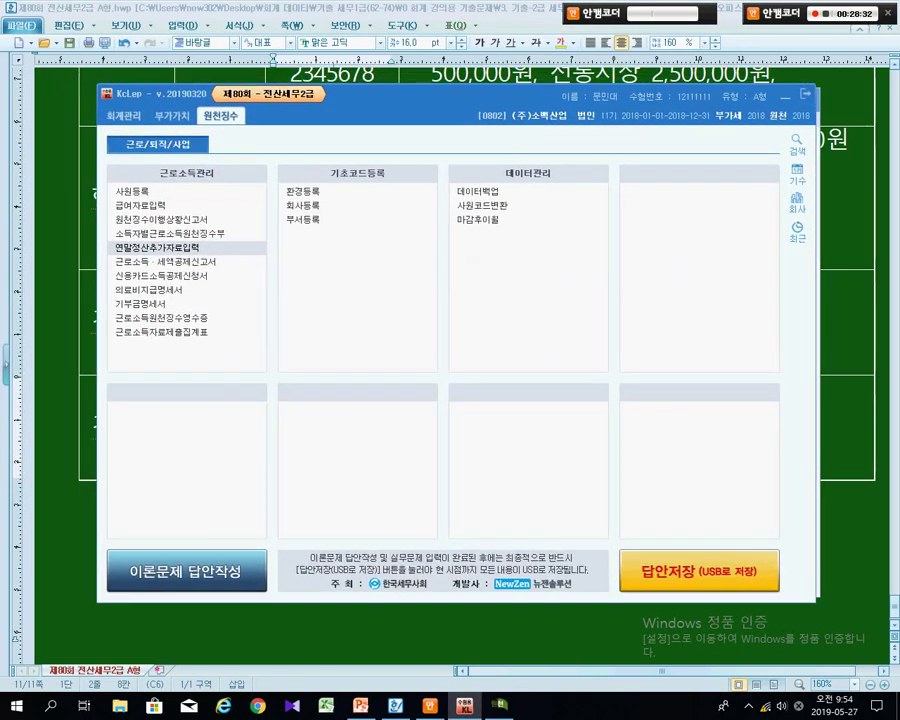
{"action": "key", "text": "alt+Tab"}
- Highlight question [2]'s wording about the 부양가족소득공제 tab, then clear the highlight
{"action": "scroll", "coordinate": [450, 400], "scroll_direction": "up", "scroll_amount": 10}
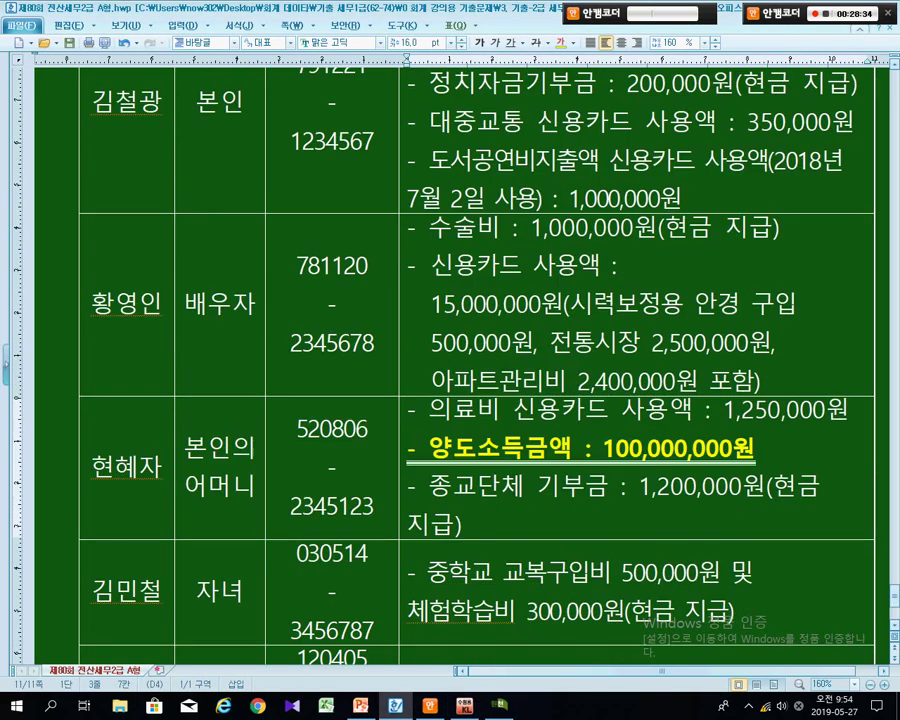
{"action": "left_click_drag", "start_coordinate": [298, 264], "coordinate": [372, 264]}
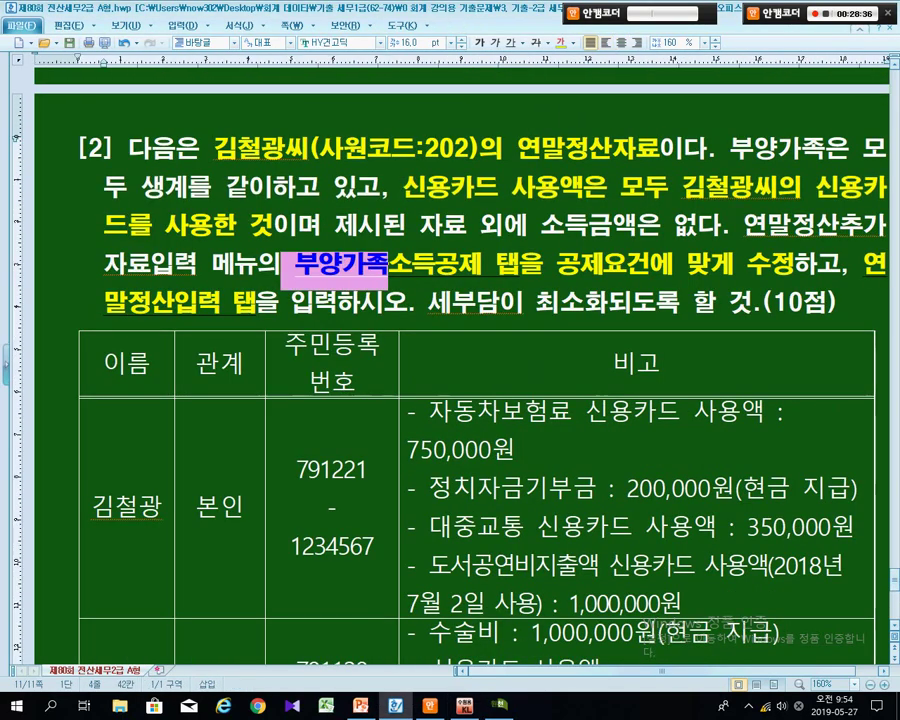
{"action": "left_click", "coordinate": [372, 264]}
{"action": "left_click_drag", "start_coordinate": [295, 264], "coordinate": [602, 266]}
{"action": "left_click", "coordinate": [615, 365]}
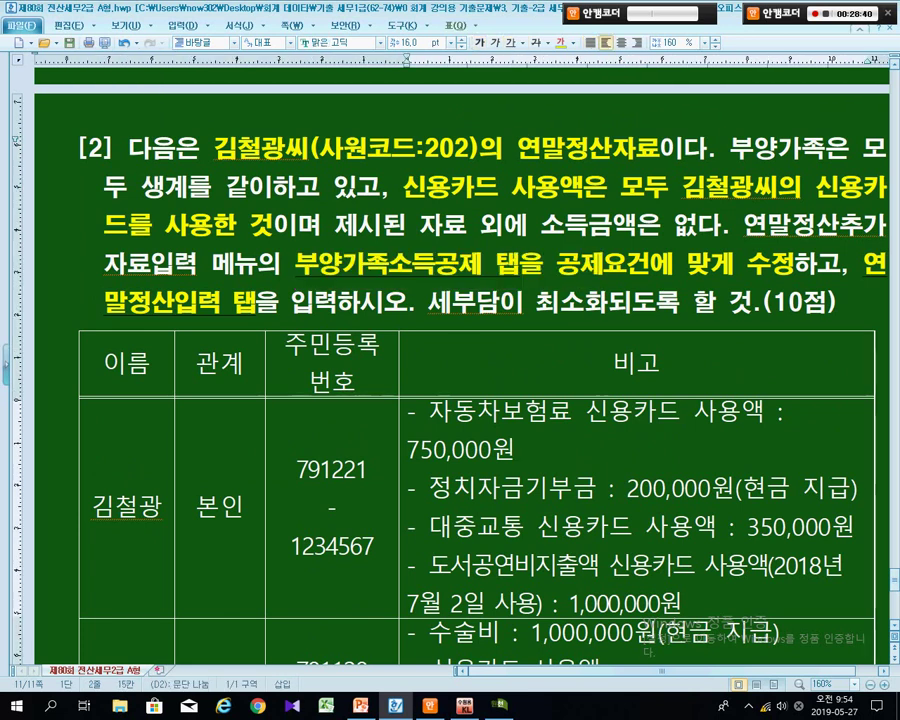
{"action": "key", "text": "alt+Tab"}
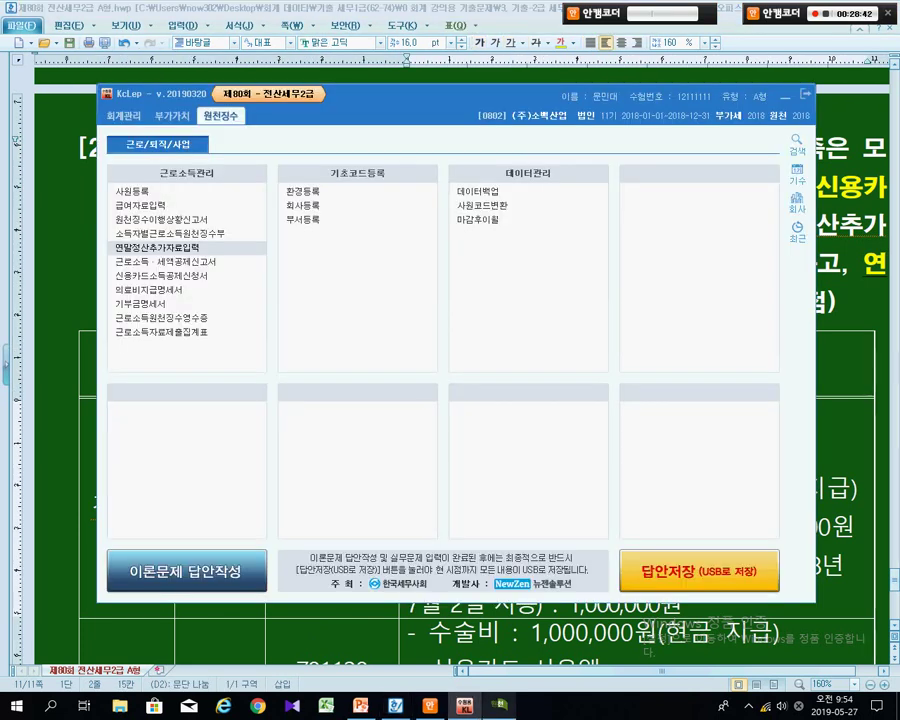
- Open 연말정산추가자료입력, view the 소득명세 tab, and add a blank row on the 부양가족 tab
{"action": "left_click", "coordinate": [158, 247]}
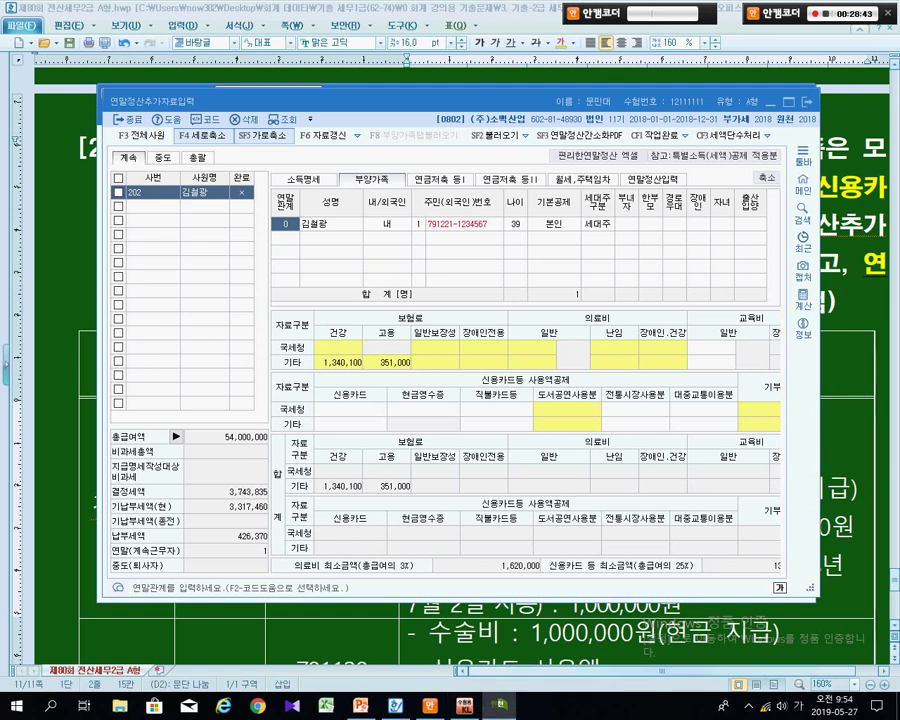
{"action": "left_click", "coordinate": [305, 179]}
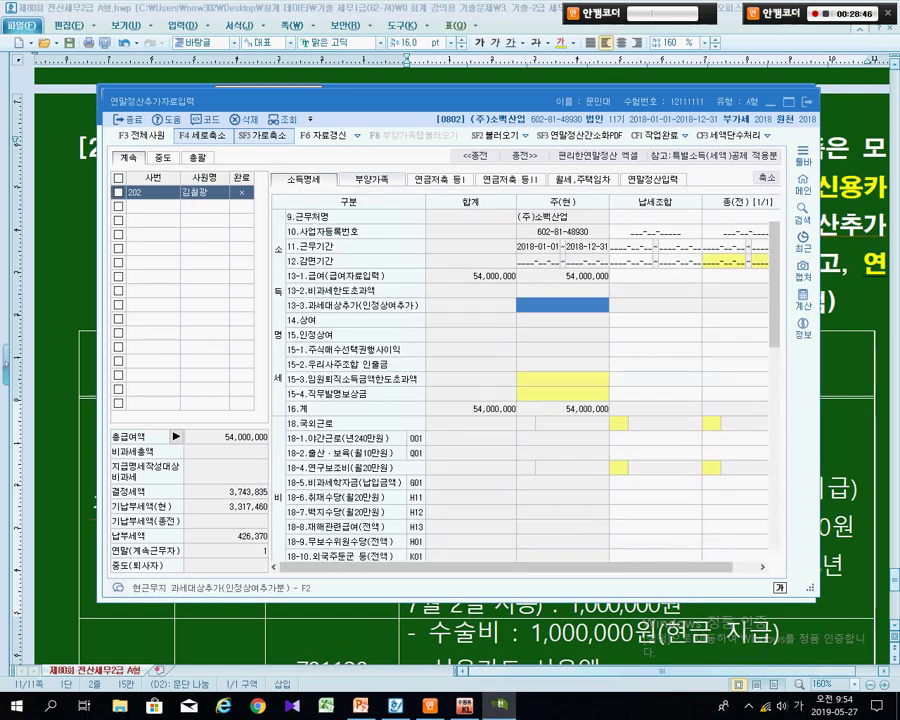
{"action": "left_click", "coordinate": [371, 179]}
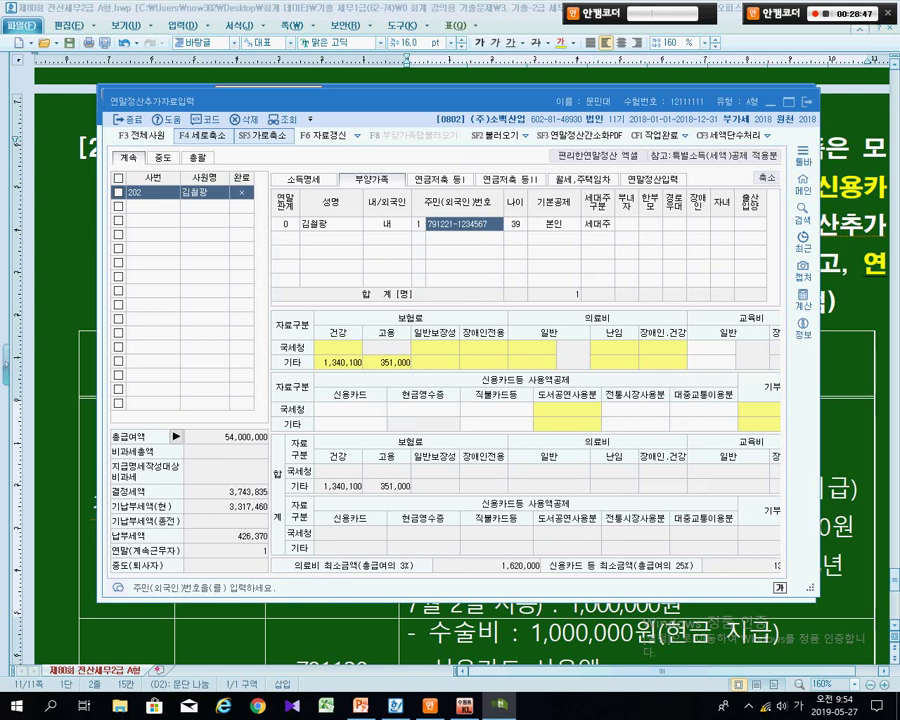
{"action": "key", "text": "Return"}
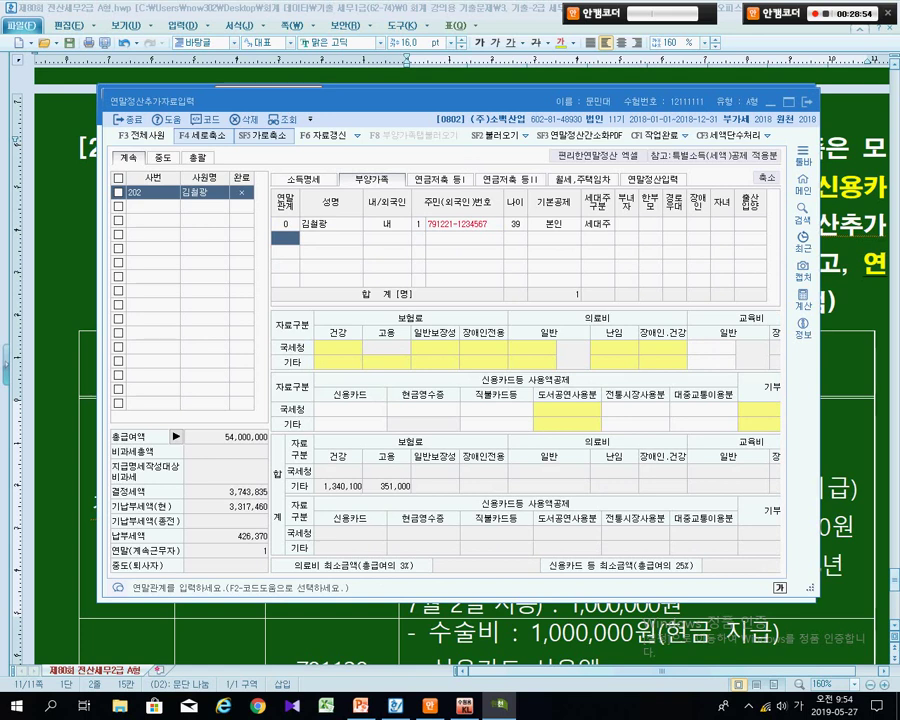
{"action": "key", "text": "alt+Tab"}
{"action": "key", "text": "alt+Tab"}
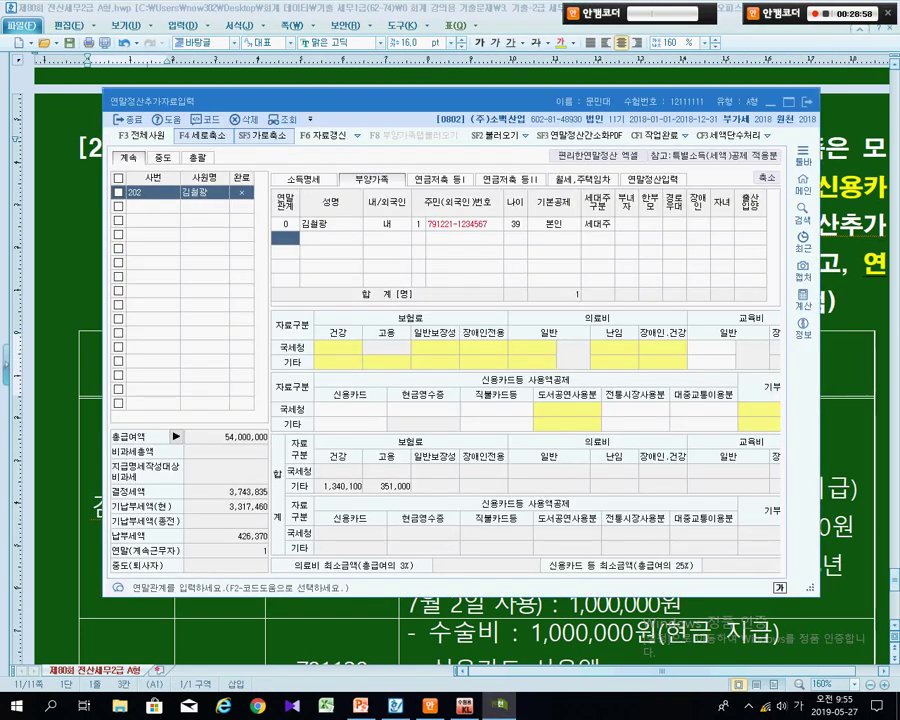
{"action": "key", "text": "alt+Tab"}
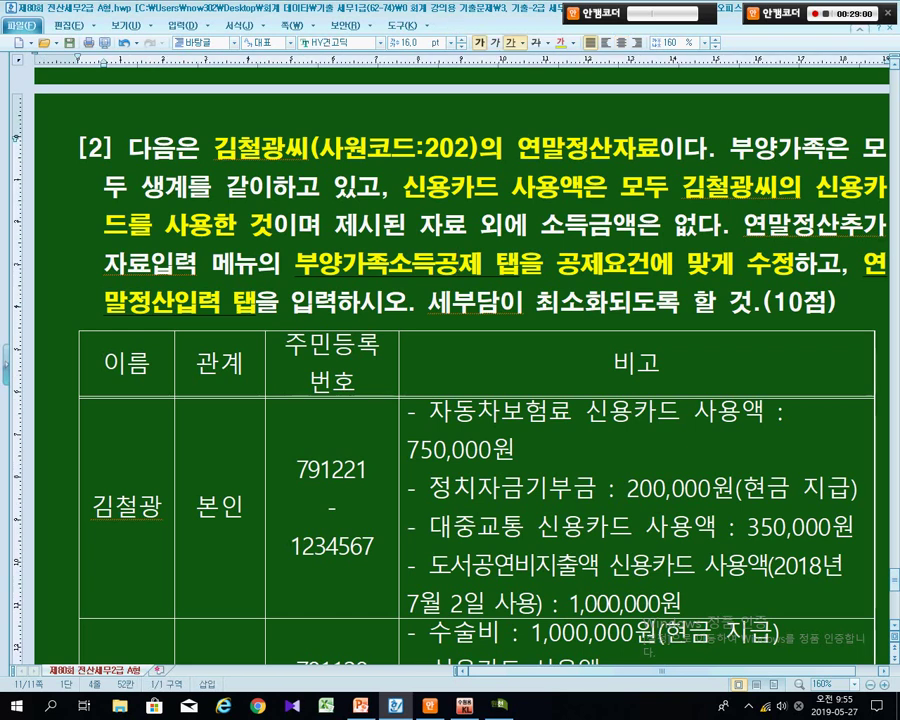
- Highlight '부양가족소득공제 탭을 공제요건에 맞게 수정' in the question, comparing it against KcLep
{"action": "key", "text": "shift+Right"}
{"action": "key", "text": "shift+Right"}
{"action": "key", "text": "shift+Right"}
{"action": "key", "text": "shift+Right"}
{"action": "key", "text": "shift+Right"}
{"action": "key", "text": "shift+Right"}
{"action": "key", "text": "shift+Right"}
{"action": "key", "text": "shift+Right"}
{"action": "key", "text": "shift+Right"}
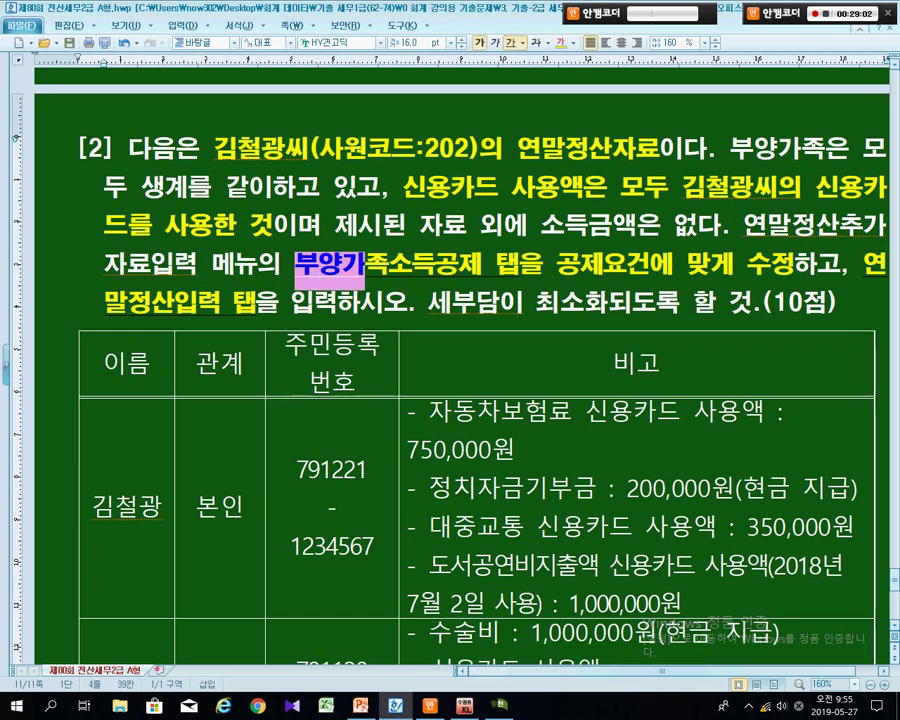
{"action": "key", "text": "shift+Right"}
{"action": "key", "text": "shift+Right"}
{"action": "key", "text": "shift+Right"}
{"action": "key", "text": "shift+Right"}
{"action": "key", "text": "shift+Right"}
{"action": "key", "text": "shift+Right"}
{"action": "key", "text": "shift+Right"}
{"action": "key", "text": "shift+Right"}
{"action": "key", "text": "shift+Right"}
{"action": "key", "text": "shift+Right"}
{"action": "key", "text": "shift+Right"}
{"action": "key", "text": "shift+Right"}
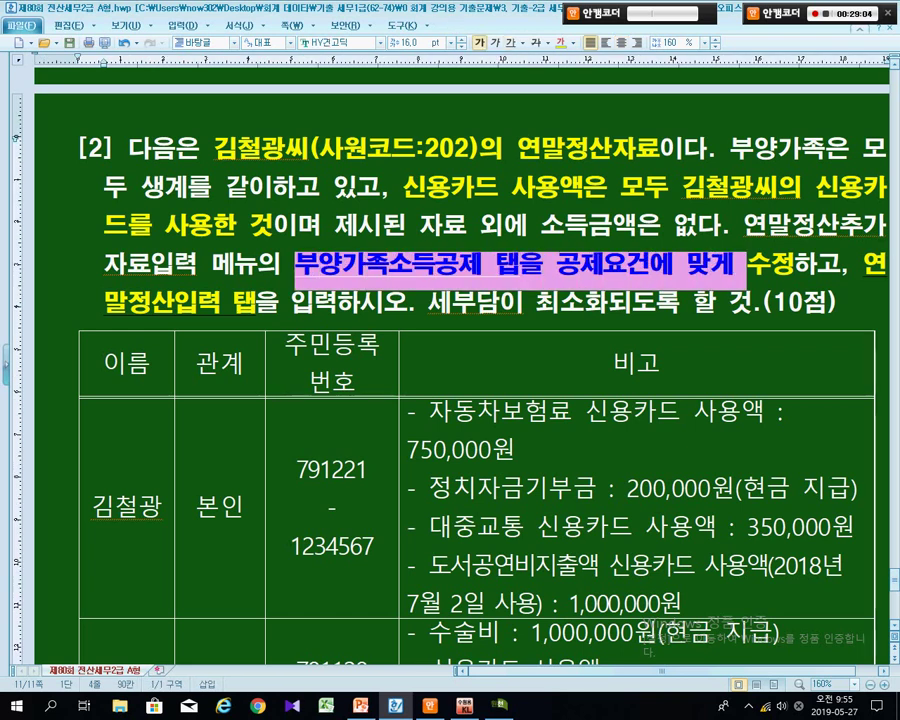
{"action": "key", "text": "alt+Tab"}
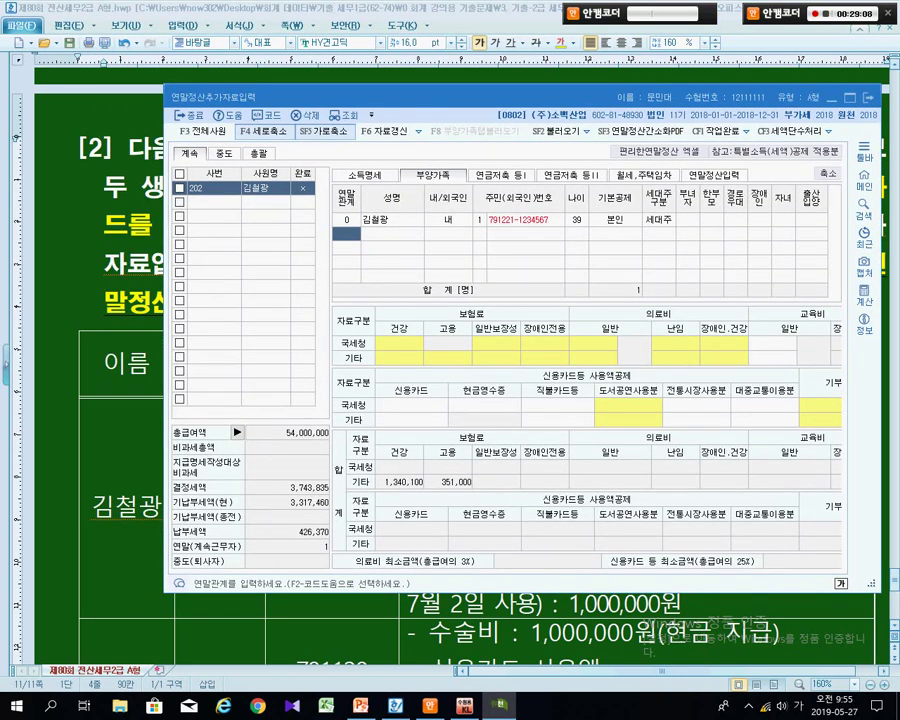
{"action": "key", "text": "alt+Tab"}
{"action": "key", "text": "shift+Right"}
{"action": "key", "text": "shift+Right"}
{"action": "key", "text": "shift+Right"}
{"action": "key", "text": "shift+Right"}
{"action": "key", "text": "shift+Right"}
{"action": "key", "text": "shift+Right"}
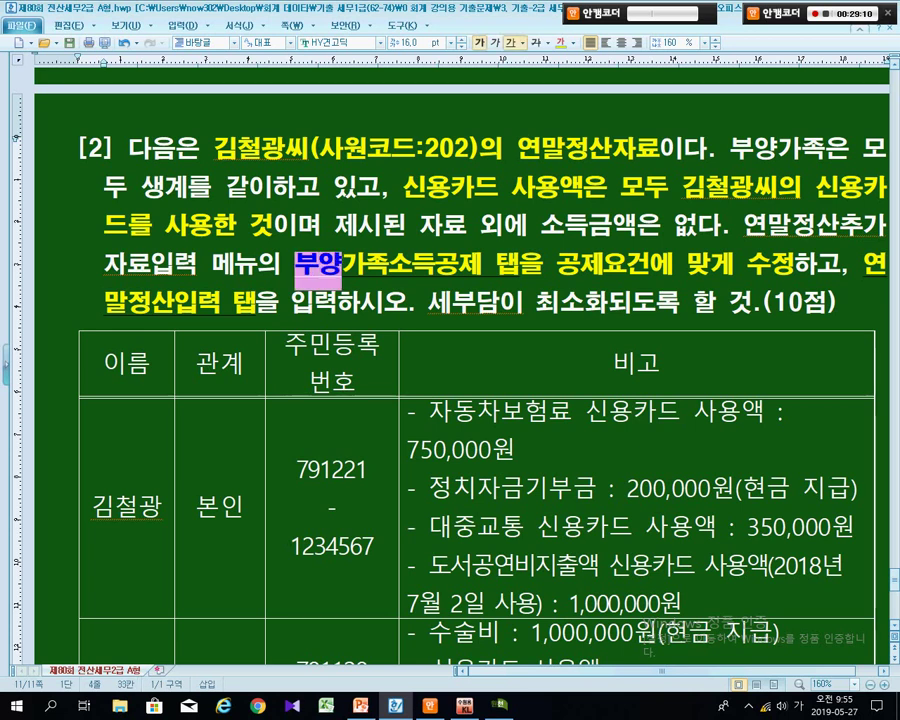
{"action": "key", "text": "shift+Right"}
{"action": "key", "text": "shift+Right"}
{"action": "key", "text": "shift+Right"}
{"action": "key", "text": "shift+Right"}
{"action": "key", "text": "shift+Right"}
{"action": "key", "text": "shift+Right"}
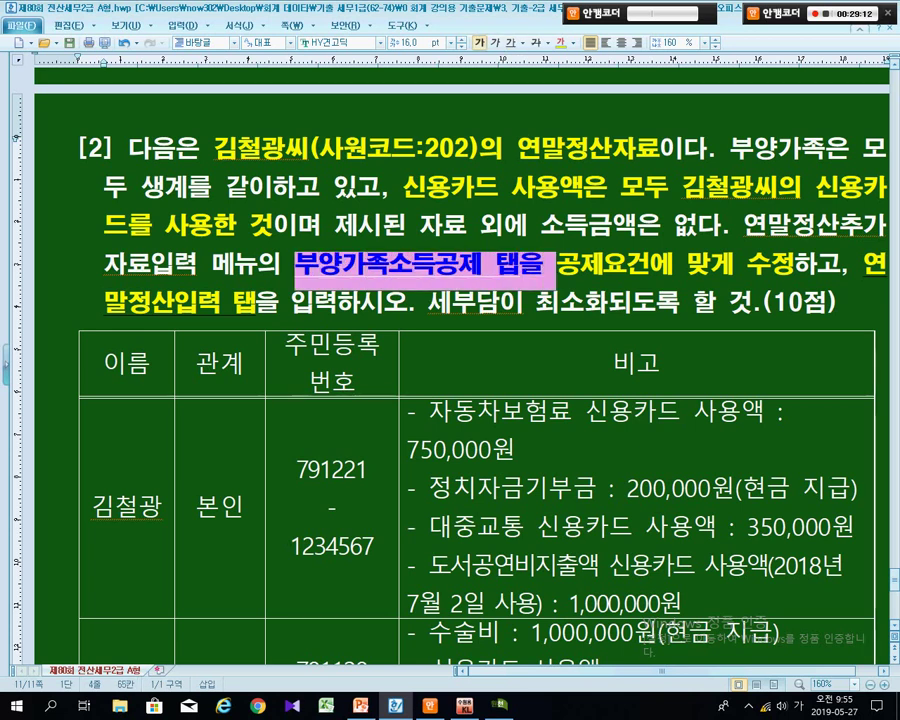
{"action": "key", "text": "shift+Right"}
{"action": "key", "text": "shift+Right"}
{"action": "key", "text": "shift+Right"}
{"action": "key", "text": "shift+Right"}
{"action": "key", "text": "shift+Right"}
{"action": "key", "text": "shift+Right"}
{"action": "key", "text": "shift+Right"}
{"action": "key", "text": "shift+Right"}
{"action": "key", "text": "shift+Right"}
{"action": "key", "text": "shift+Right"}
{"action": "key", "text": "shift+Right"}
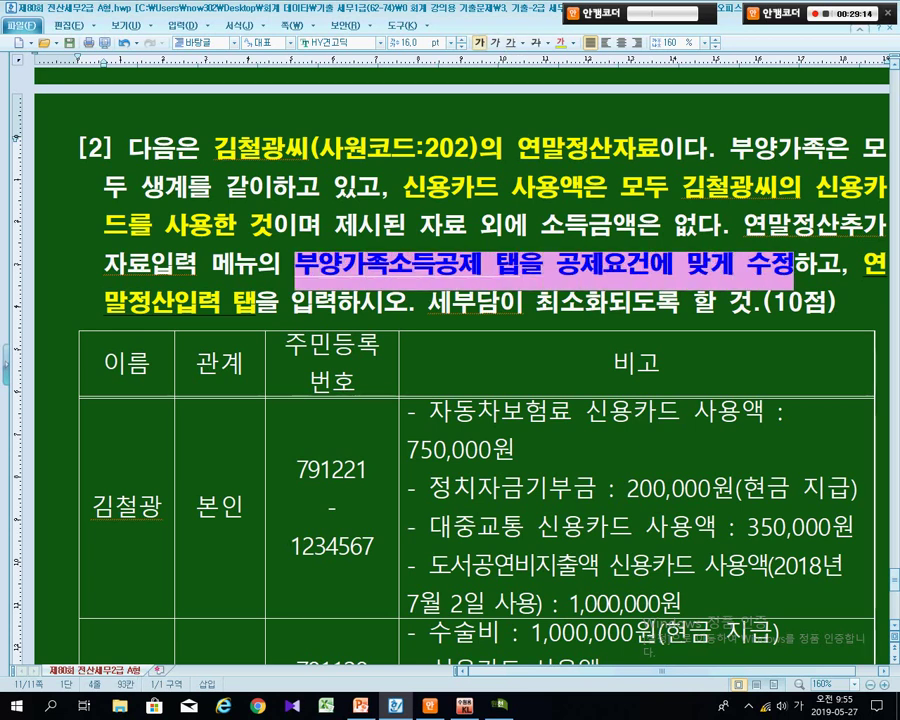
{"action": "key", "text": "alt+Tab"}
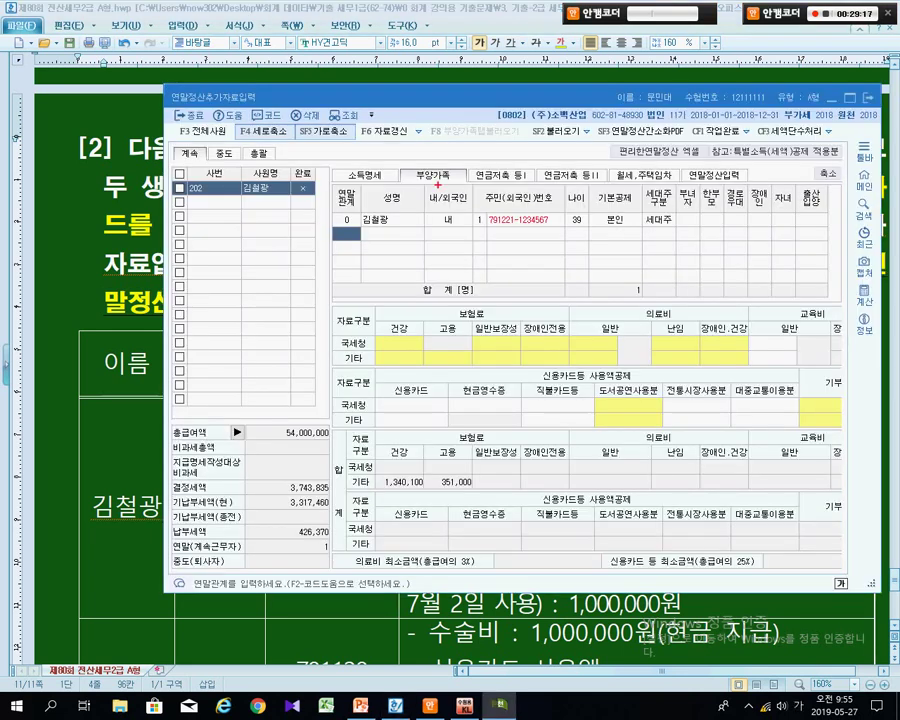
{"action": "left_click_drag", "start_coordinate": [397, 153], "coordinate": [472, 187]}
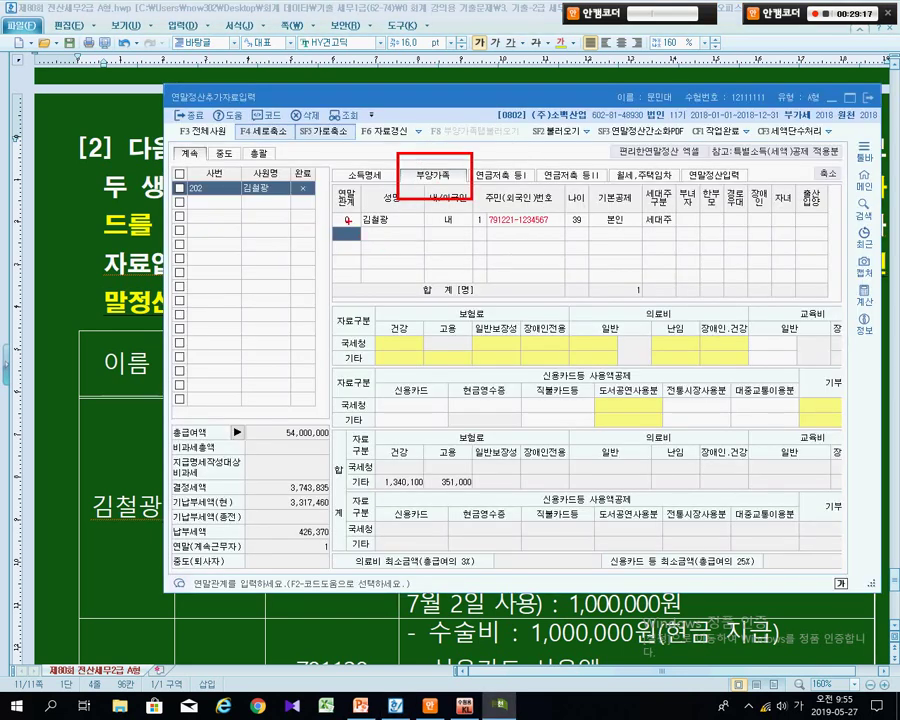
{"action": "mouse_move", "coordinate": [331, 204]}
{"action": "left_mouse_down"}
{"action": "mouse_move", "coordinate": [551, 265]}
{"action": "mouse_move", "coordinate": [831, 307]}
{"action": "left_mouse_up"}
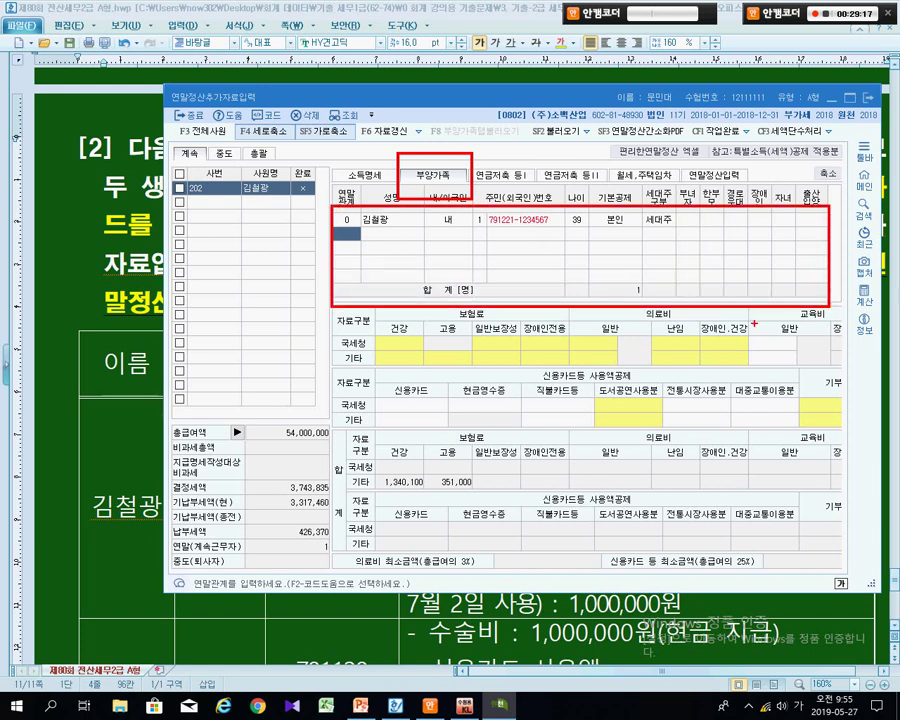
{"action": "key", "text": "Escape"}
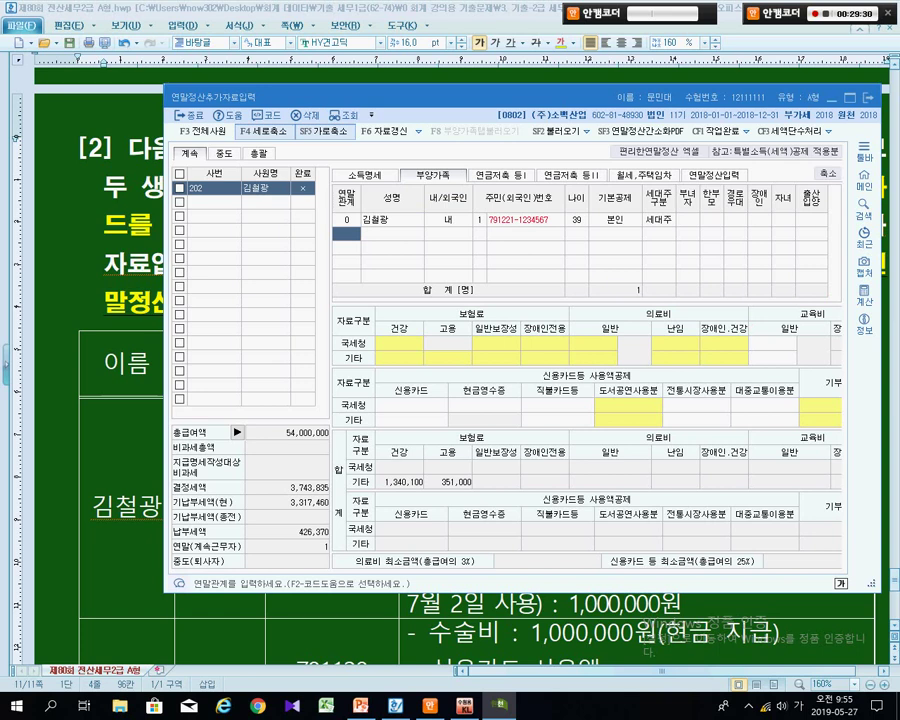
{"action": "key", "text": "alt+Tab"}
{"action": "scroll", "coordinate": [450, 400], "scroll_direction": "down", "scroll_amount": 5}
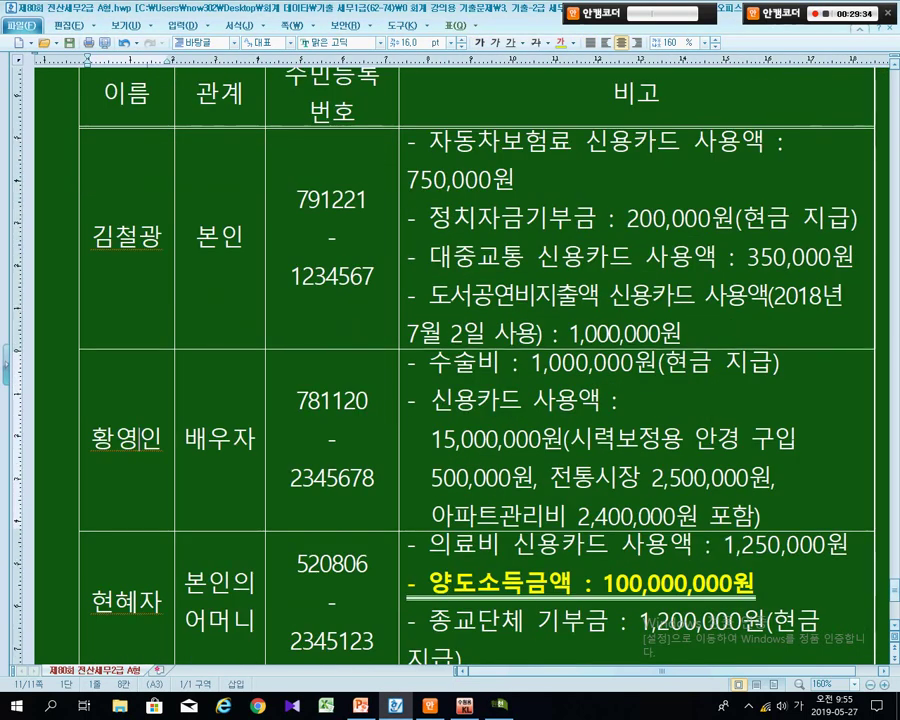
{"action": "key", "text": "alt+Tab"}
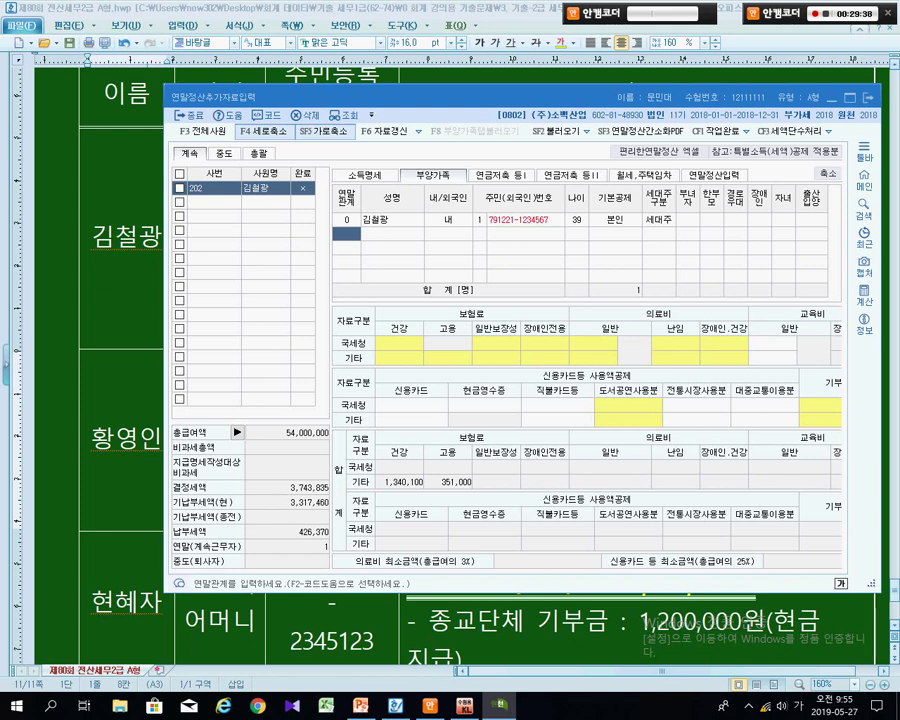
- Add a dependant row with relationship 배우자, the spouse's name and resident status 내
{"action": "key", "text": "F2"}
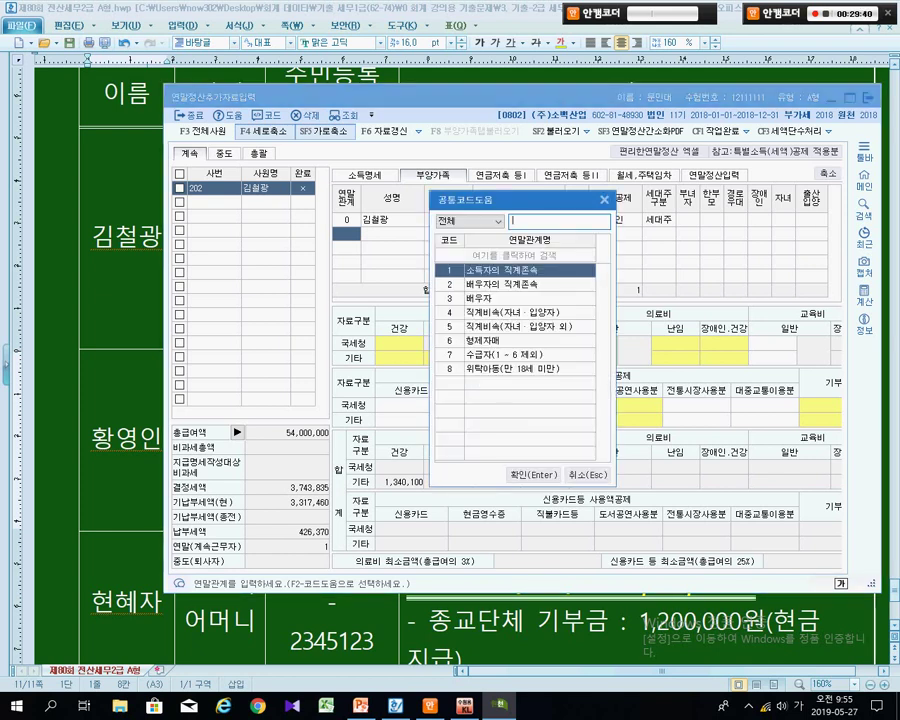
{"action": "left_click", "coordinate": [470, 297]}
{"action": "left_click", "coordinate": [470, 297]}
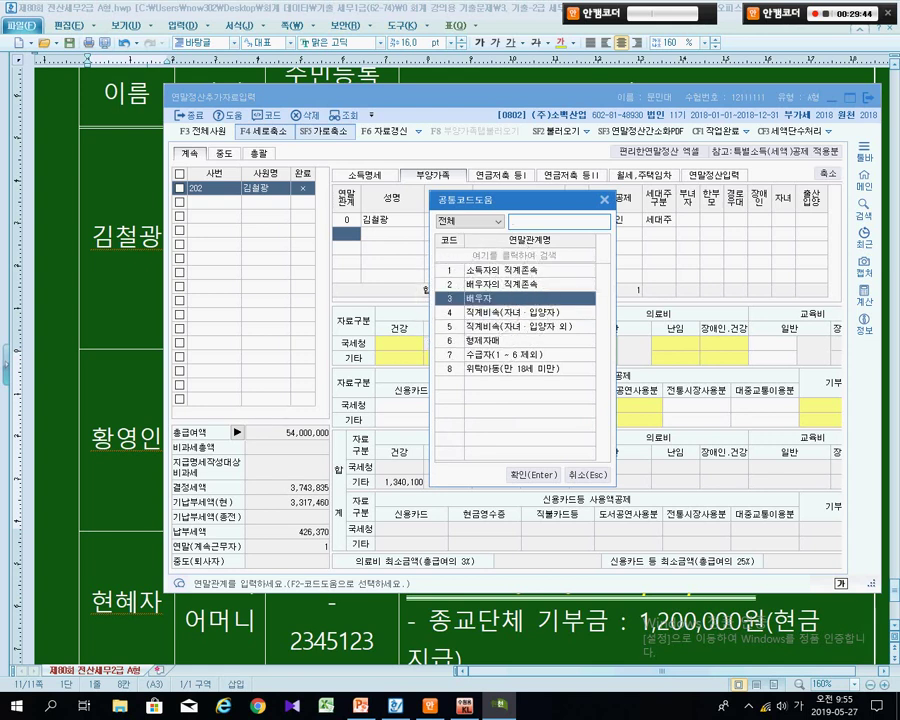
{"action": "key", "text": "Return"}
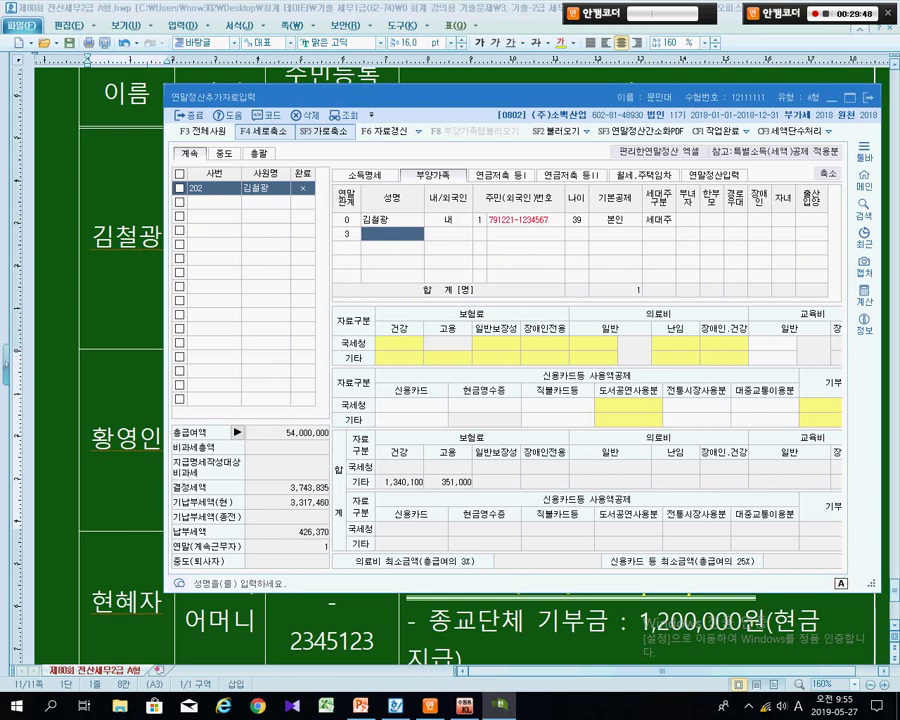
{"action": "type", "text": "ㅎ"}
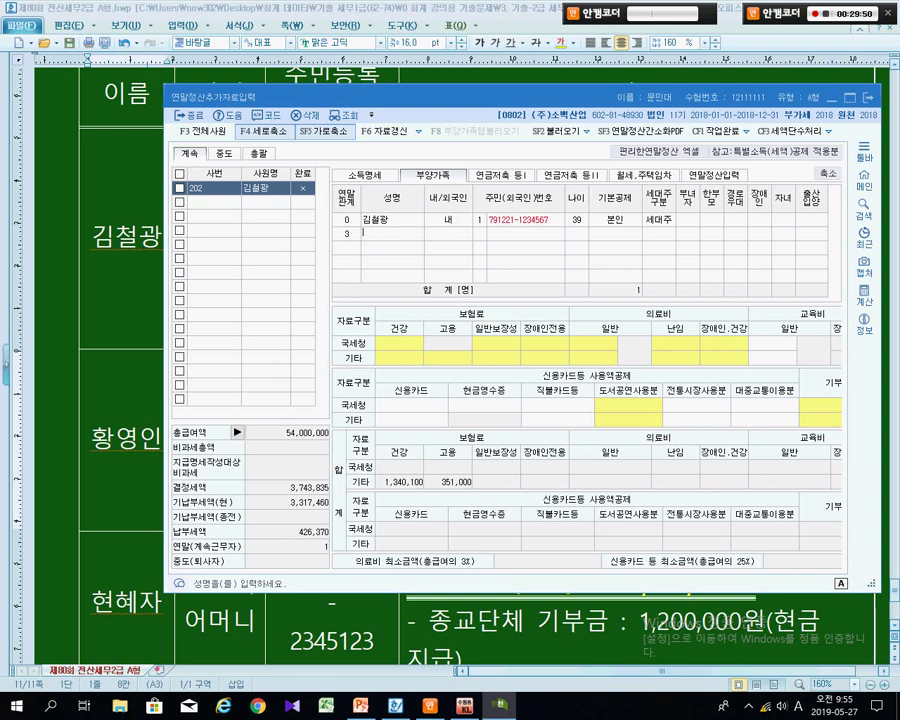
{"action": "key", "text": "Hangul"}
{"action": "key", "text": "Return"}
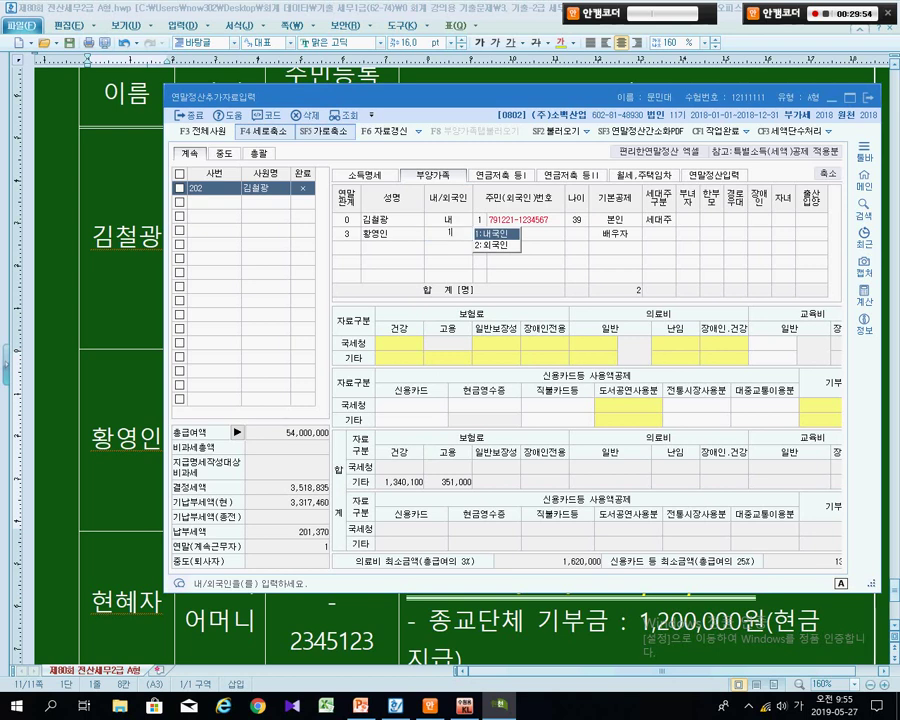
{"action": "key", "text": "Return"}
{"action": "key", "text": "Return"}
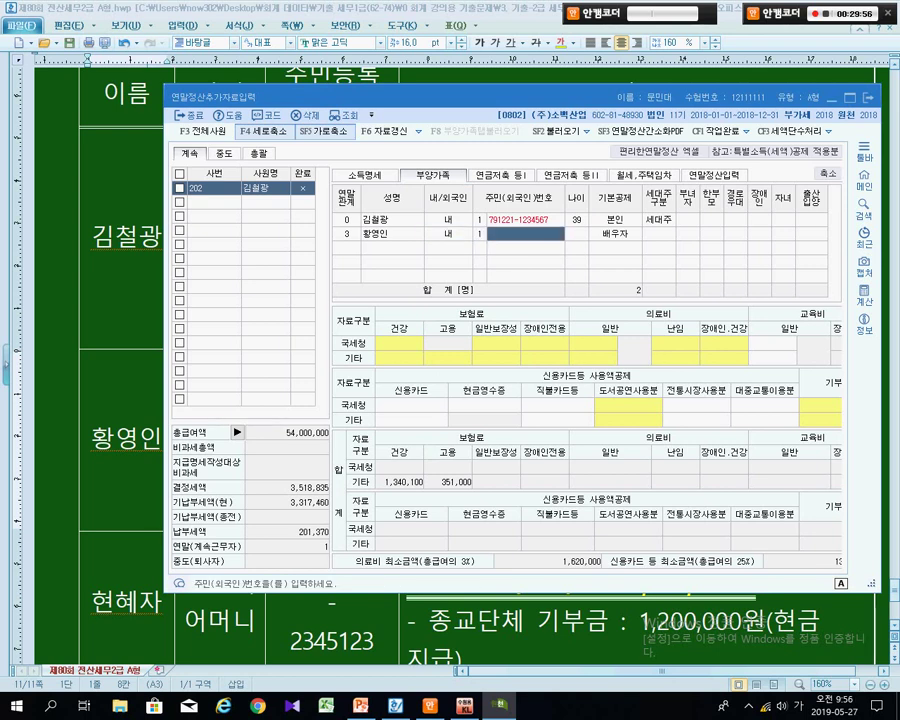
- Copy the spouse's resident number from the exam table and paste it into her row
{"action": "key", "text": "alt+Tab"}
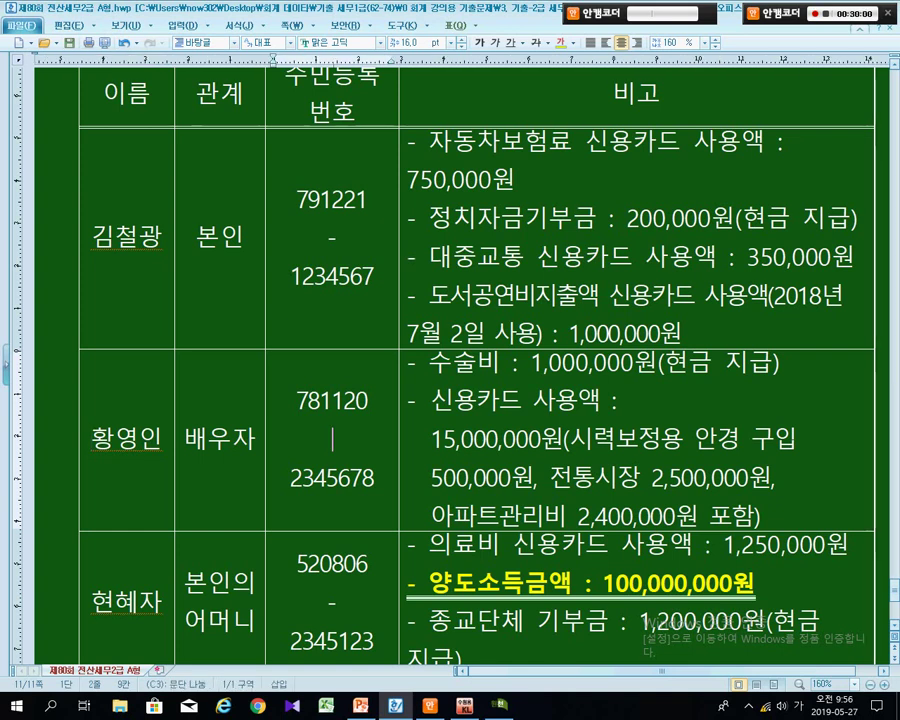
{"action": "double_click", "coordinate": [307, 437]}
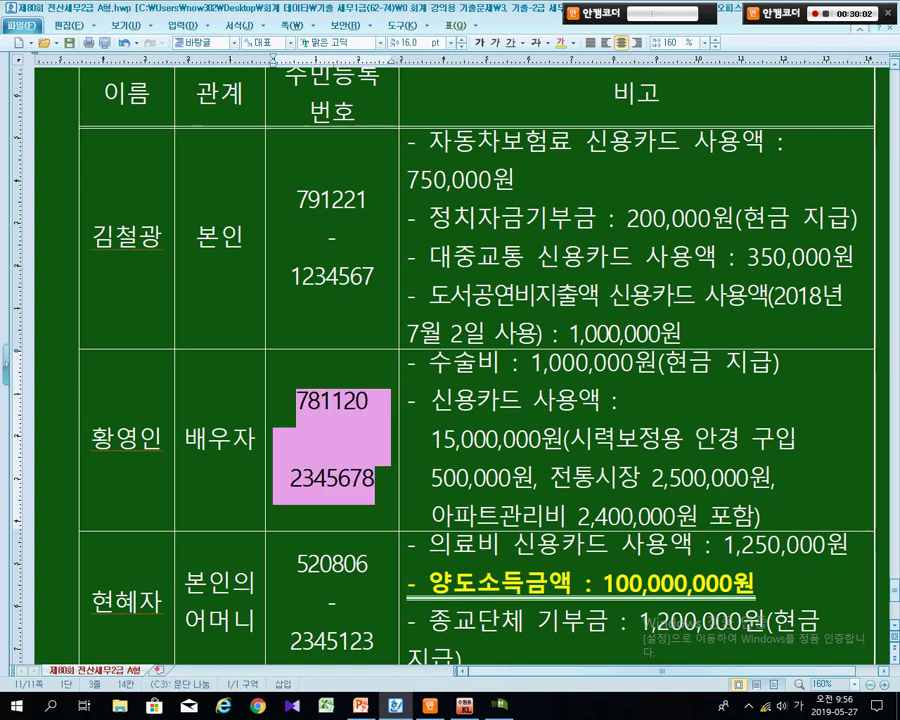
{"action": "key", "text": "alt+Tab"}
{"action": "key", "text": "ctrl+v"}
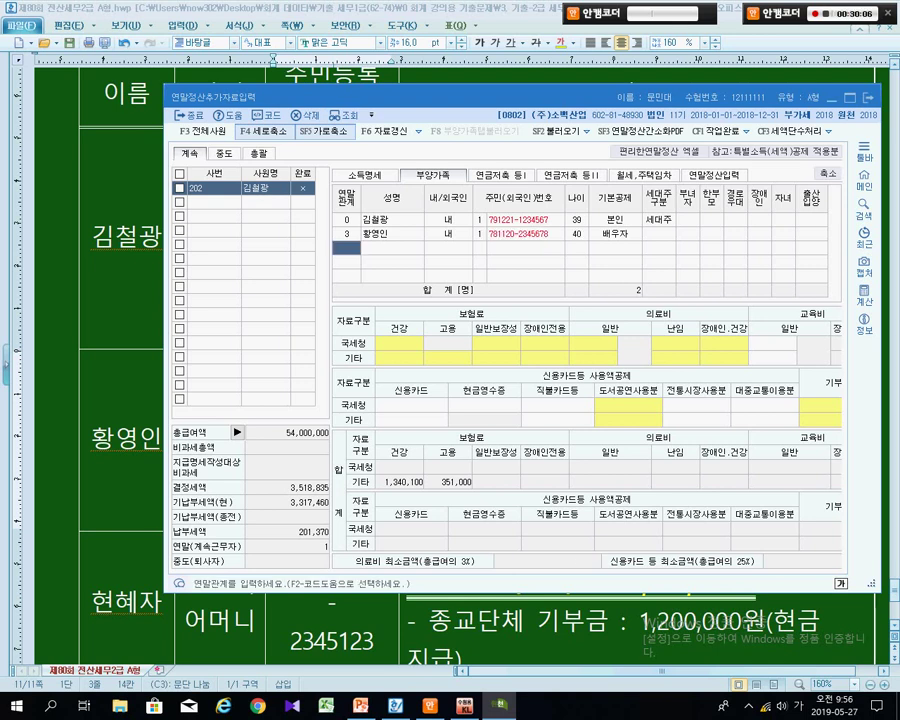
{"action": "key", "text": "alt+Tab"}
- Start a new row with relationship code 1, the mother's name, 내국인 and 주민등록번호
{"action": "scroll", "coordinate": [450, 360], "scroll_direction": "down", "scroll_amount": 3}
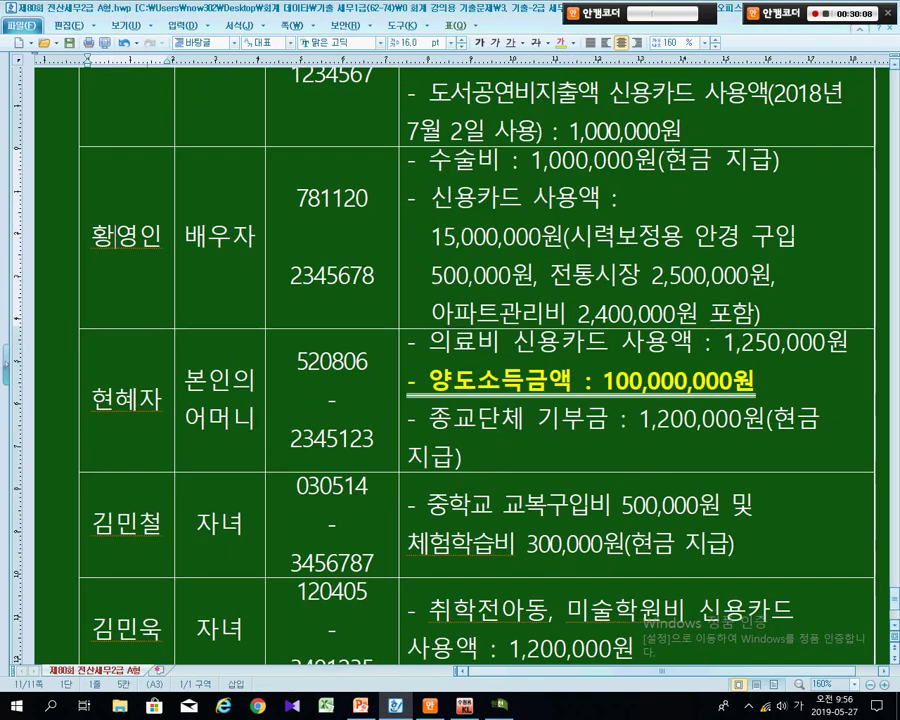
{"action": "key", "text": "alt+Tab"}
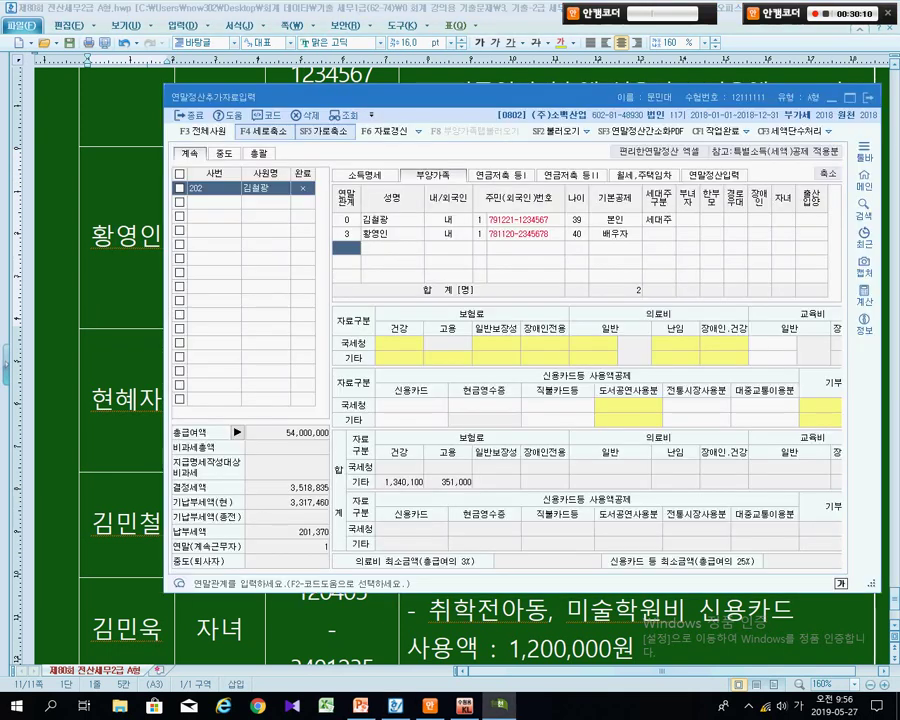
{"action": "key", "text": "F2"}
{"action": "key", "text": "alt+Tab"}
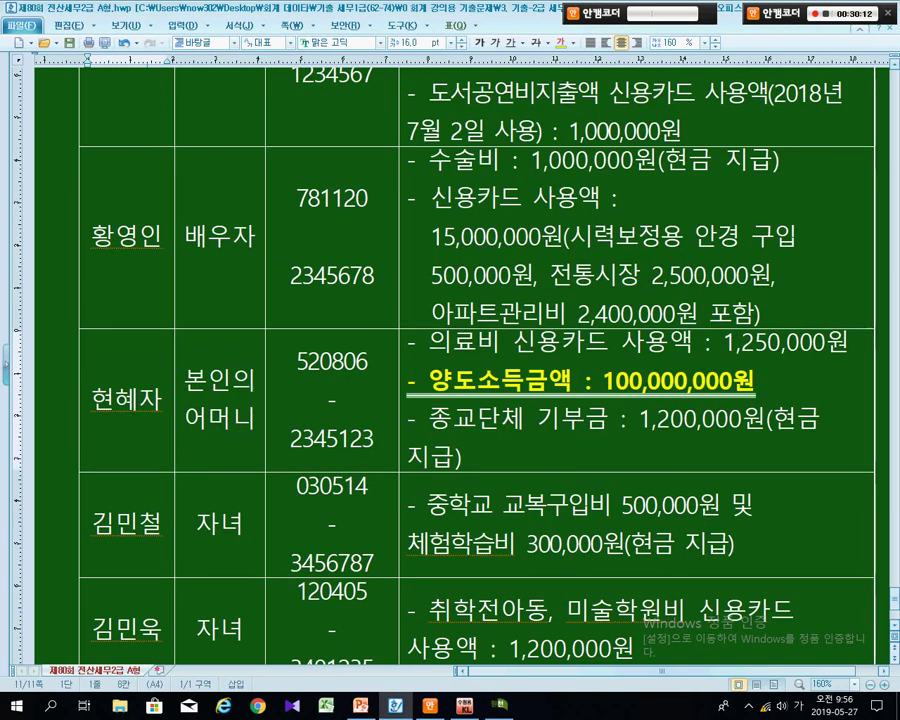
{"action": "key", "text": "alt+Tab"}
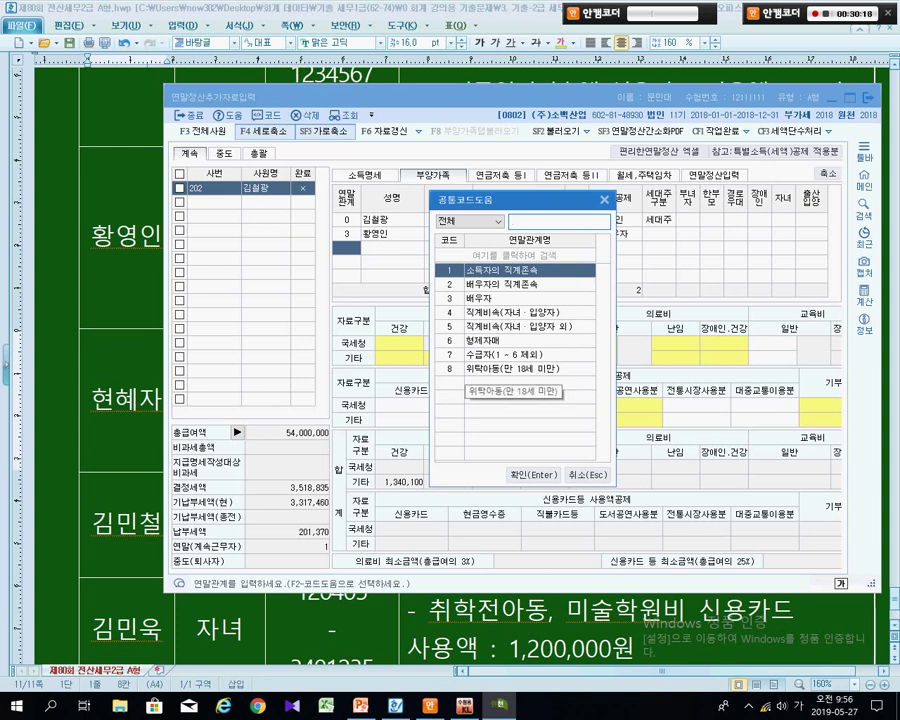
{"action": "type", "text": "1"}
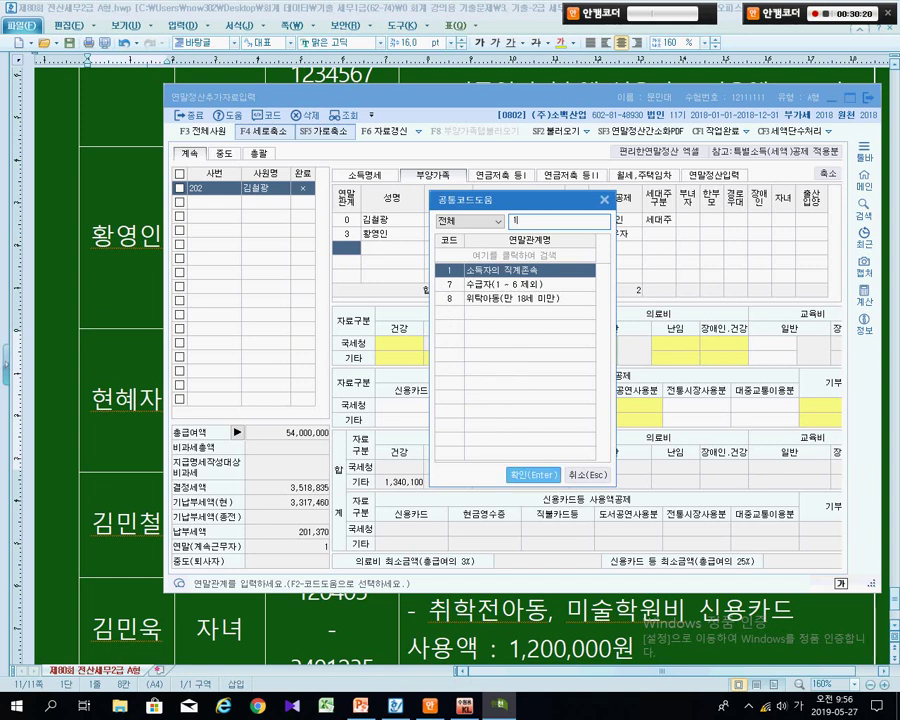
{"action": "key", "text": "Return"}
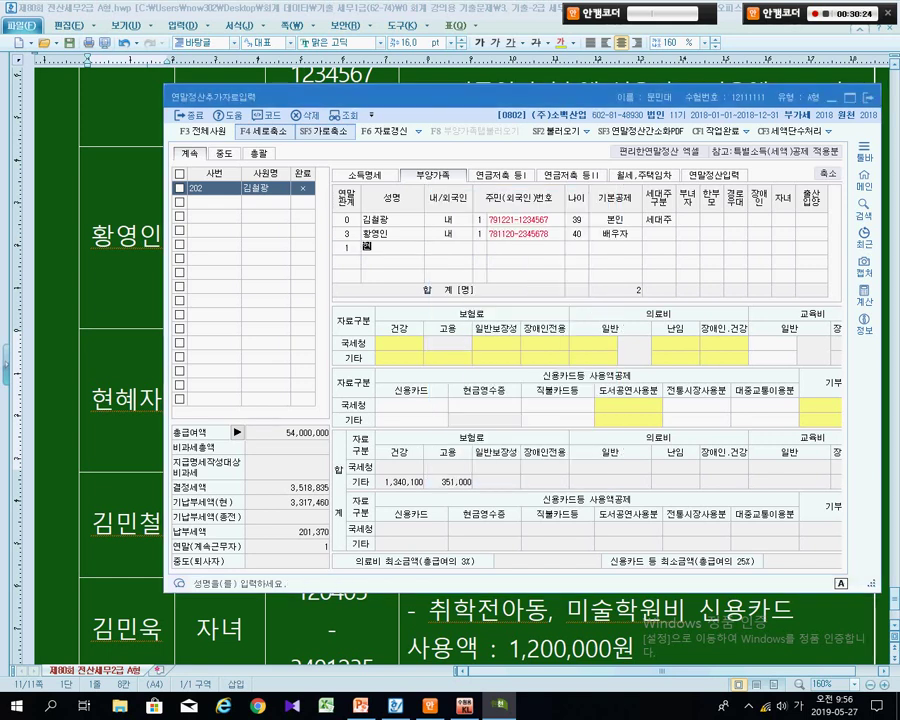
{"action": "key", "text": "Return"}
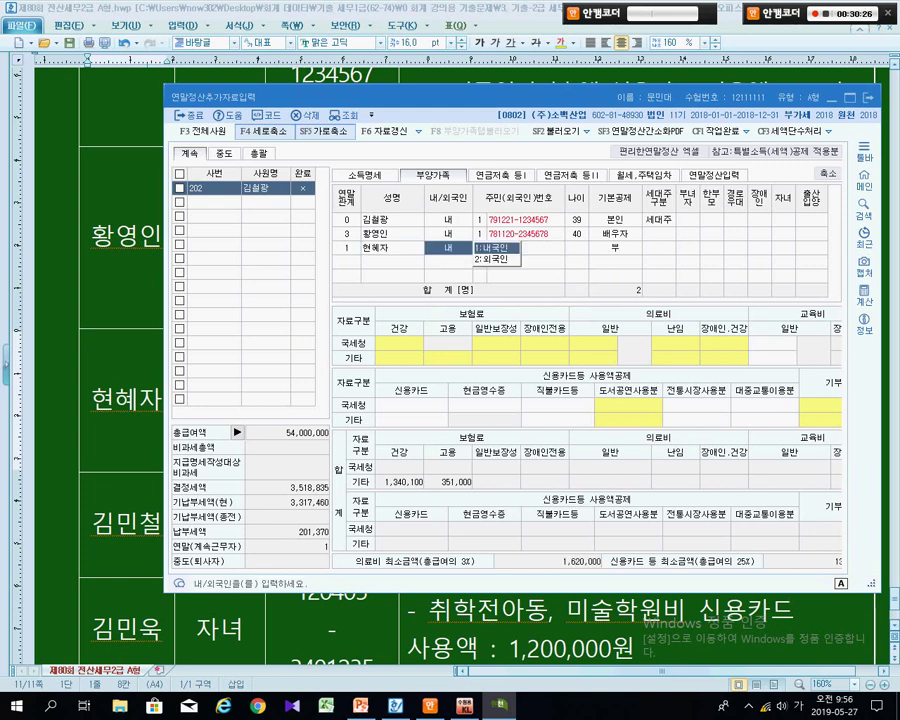
{"action": "key", "text": "Return"}
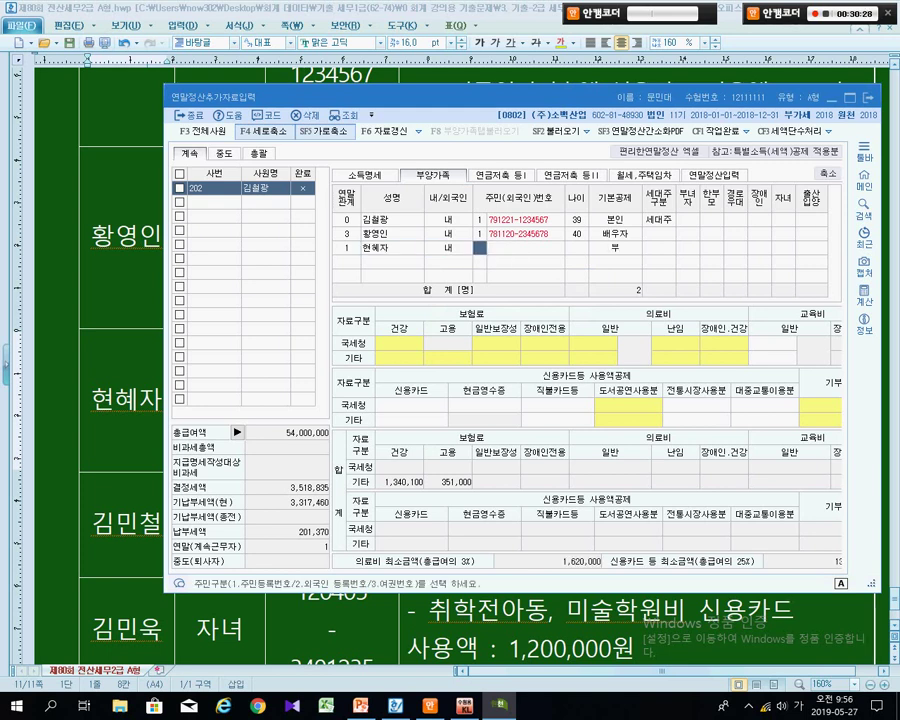
{"action": "key", "text": "Return"}
- Copy the mother's ID number from the exam document and paste it into her row
{"action": "left_click", "coordinate": [92, 398]}
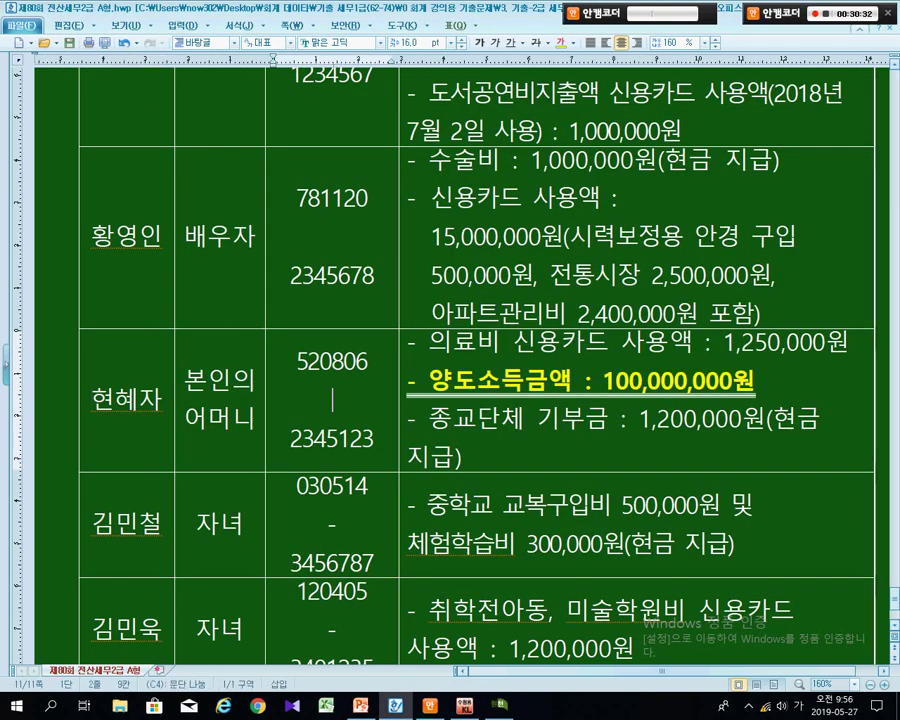
{"action": "left_click_drag", "start_coordinate": [334, 400], "coordinate": [297, 358]}
{"action": "left_click", "coordinate": [375, 438], "text": "shift"}
{"action": "key", "text": "ctrl+c"}
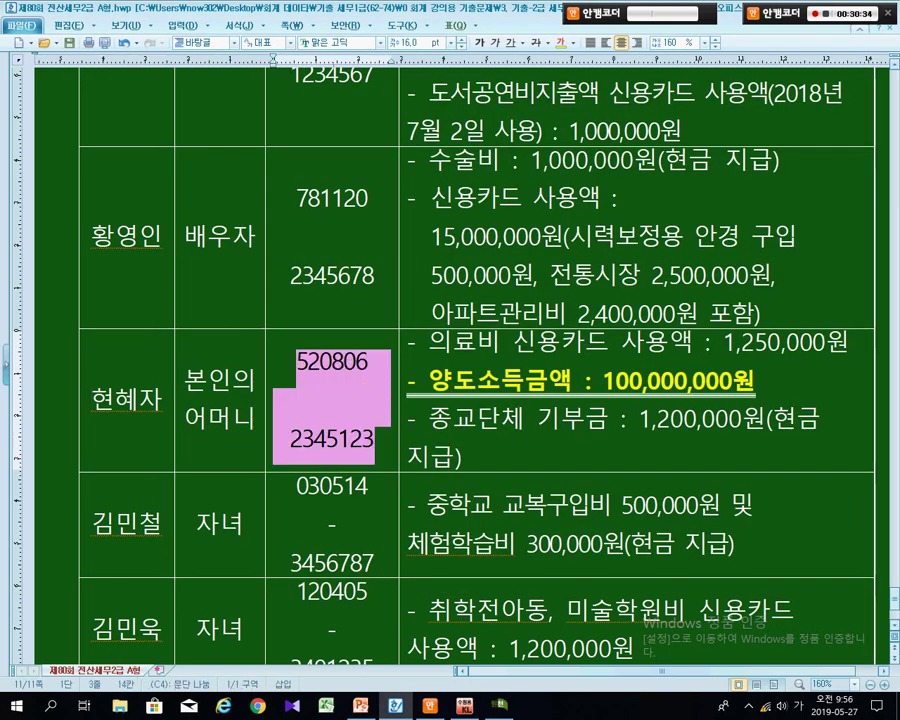
{"action": "key", "text": "alt+Tab"}
{"action": "key", "text": "ctrl+v"}
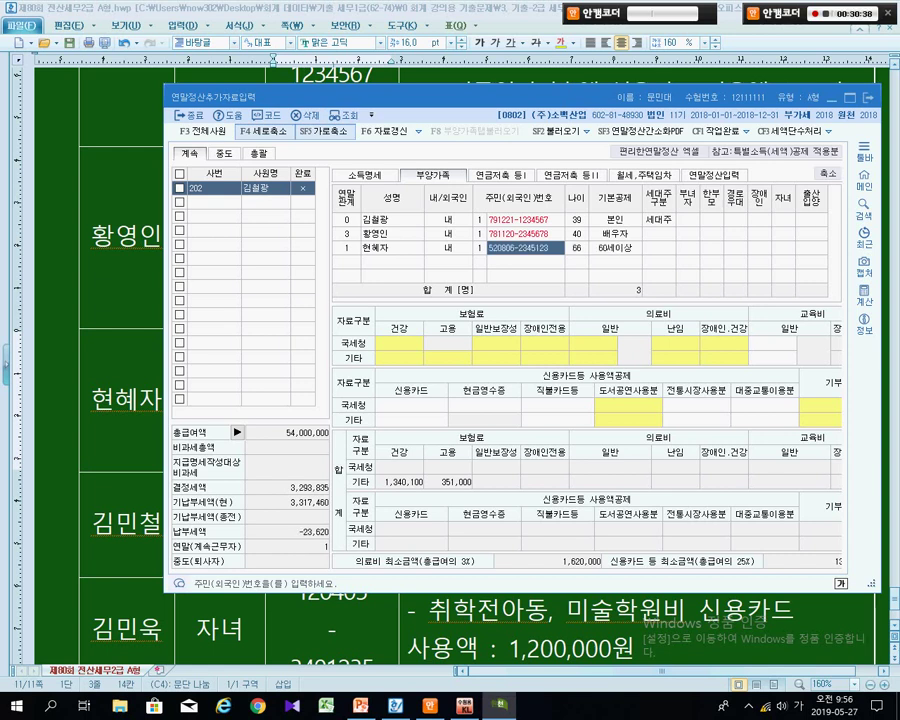
- Check the mother's 양도소득금액 of 100,000,000원 in the exam document
{"action": "key", "text": "alt+Tab"}
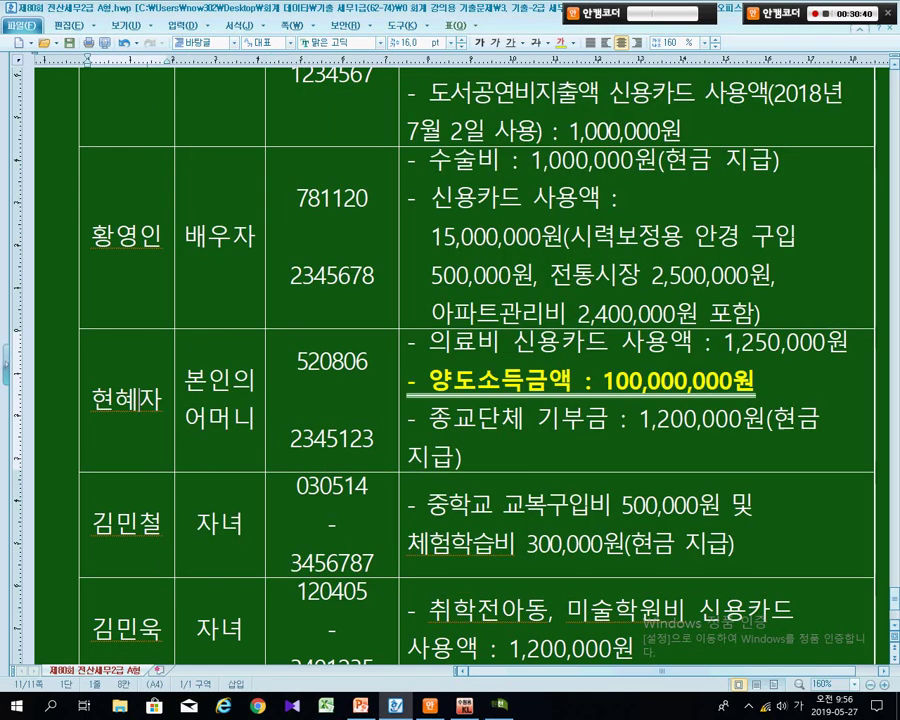
{"action": "left_click_drag", "start_coordinate": [429, 381], "coordinate": [548, 381]}
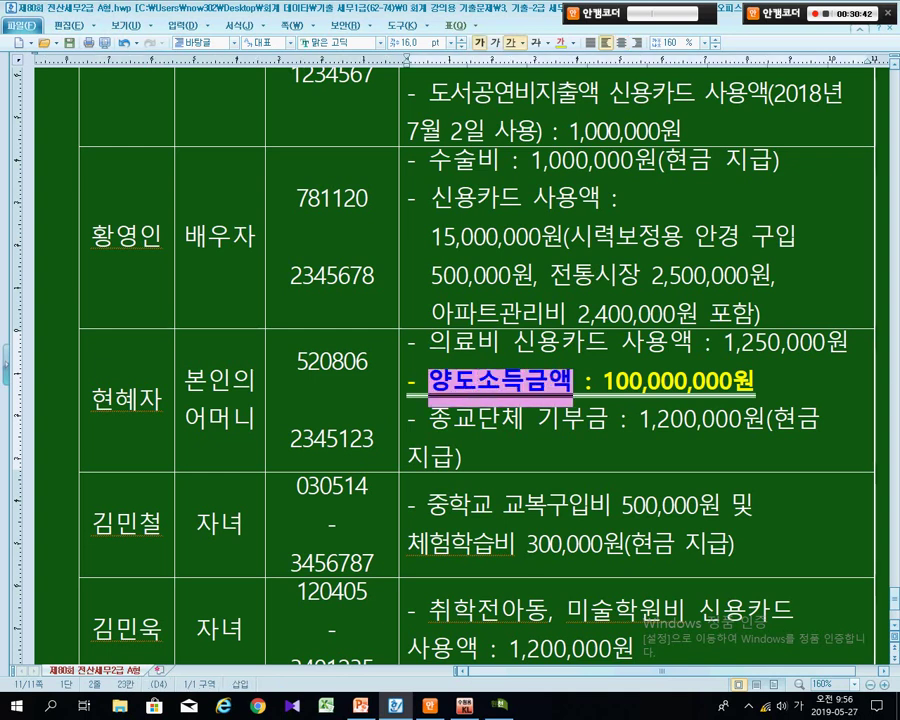
{"action": "left_click_drag", "start_coordinate": [604, 381], "coordinate": [643, 381]}
{"action": "left_click", "coordinate": [643, 381]}
{"action": "key", "text": "alt+Tab"}
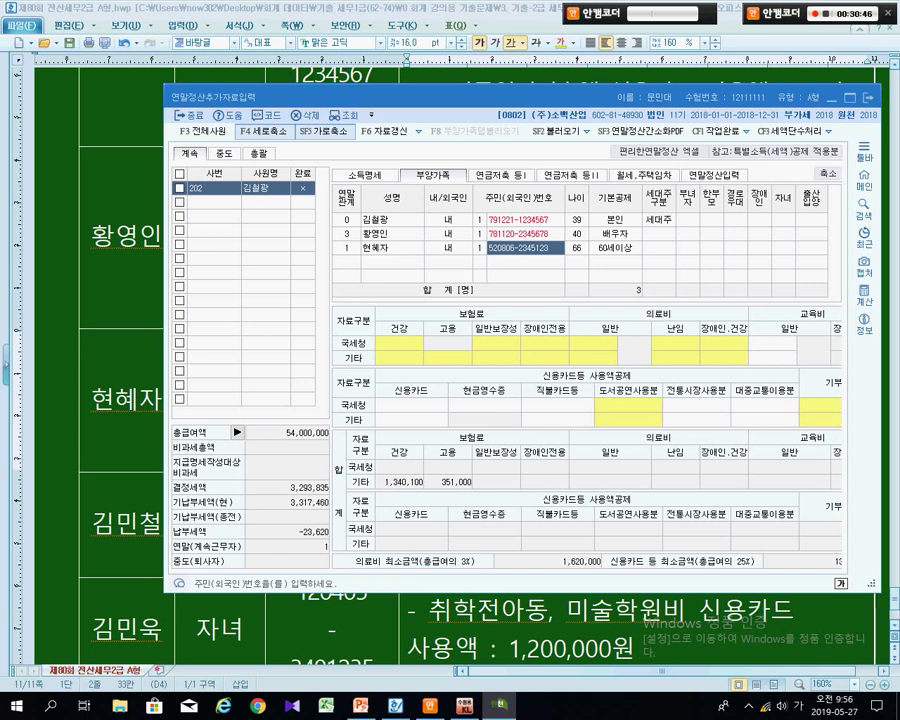
- Set the mother's 기본공제 to 0:부 and start a new dependant row
{"action": "key", "text": "Return"}
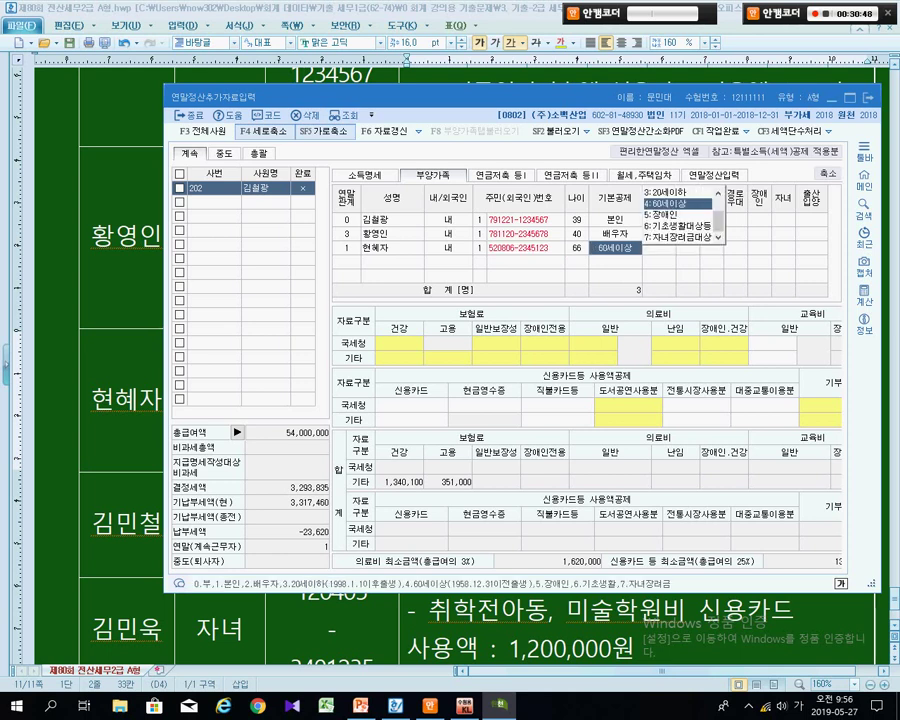
{"action": "key", "text": "4"}
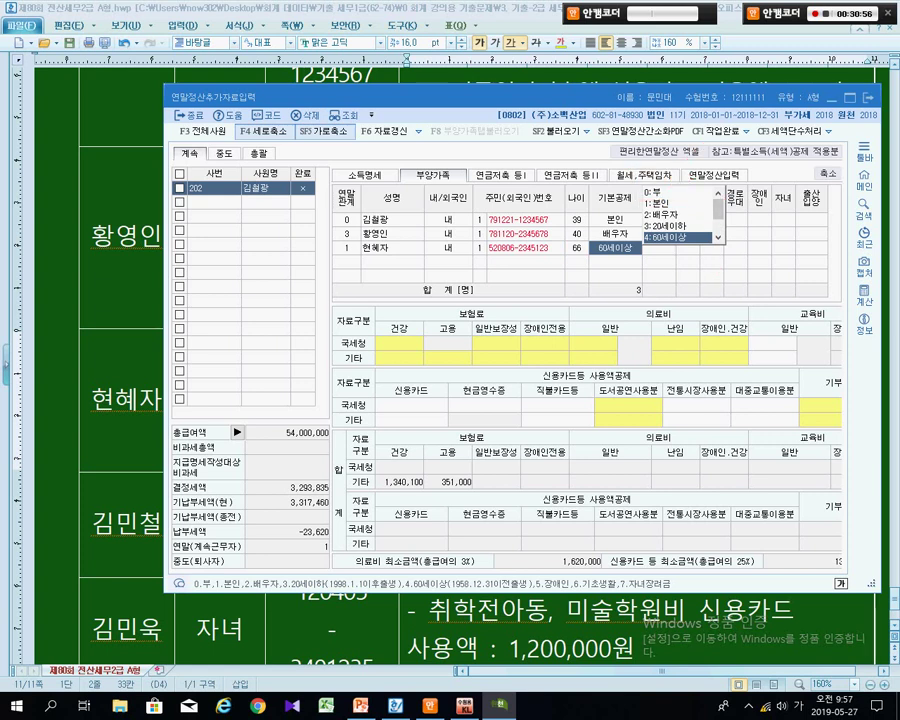
{"action": "key", "text": "0"}
{"action": "key", "text": "Return"}
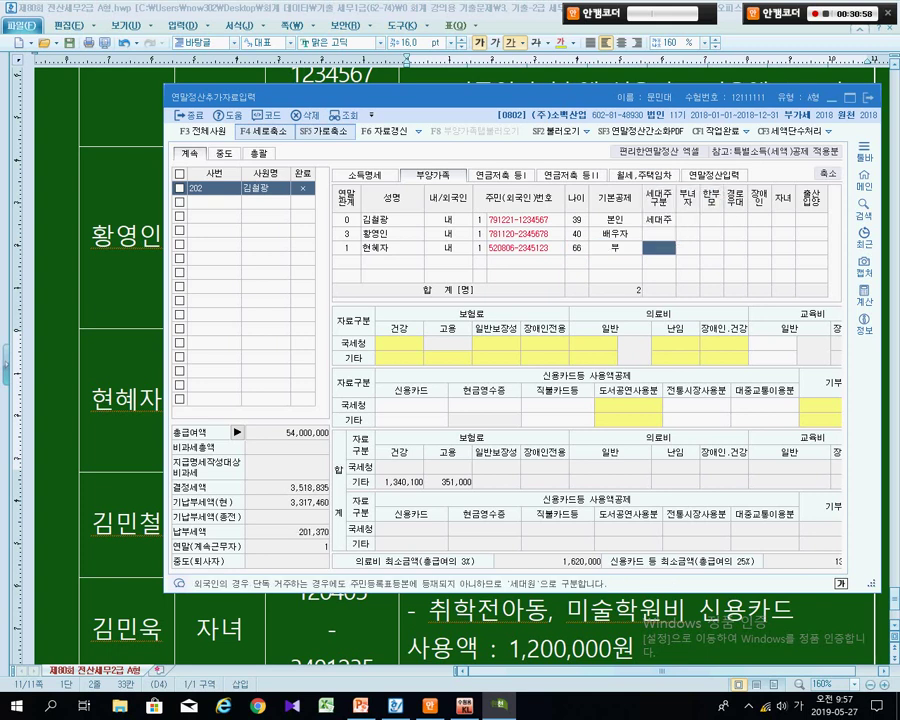
{"action": "key", "text": "Return"}
{"action": "key", "text": "alt+Tab"}
{"action": "scroll", "coordinate": [178, 342], "scroll_direction": "down", "scroll_amount": 3}
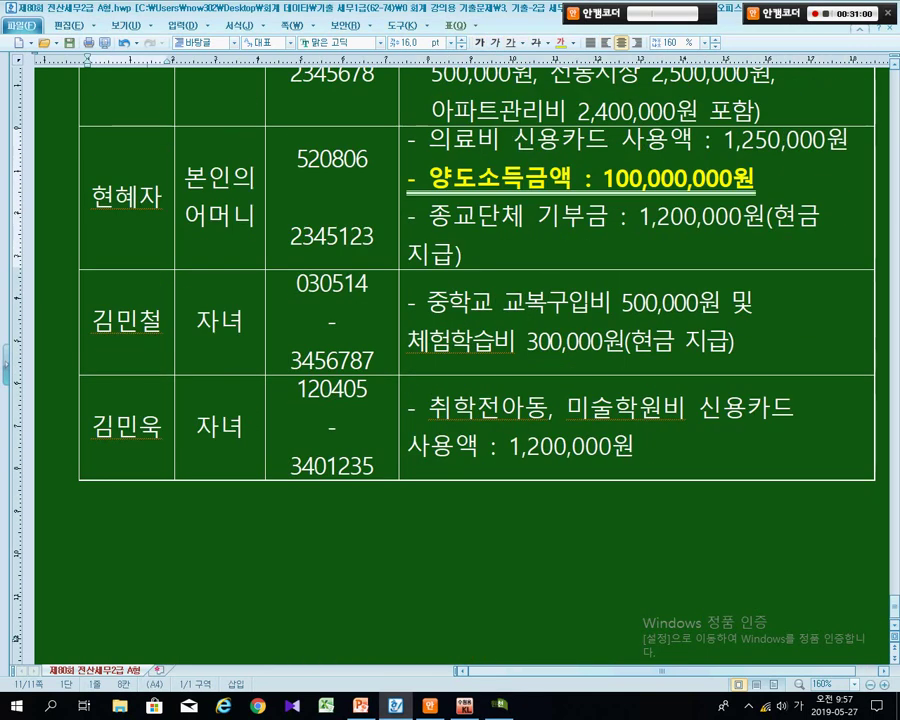
{"action": "key", "text": "alt+Tab"}
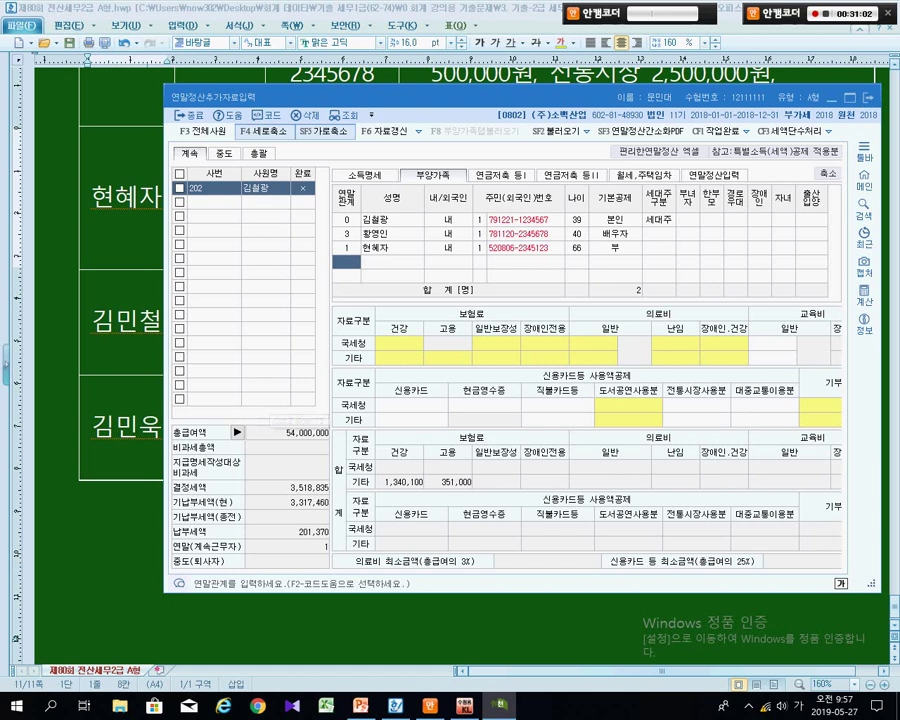
- Add the first child's row with relationship code 4 and the child's name
{"action": "key", "text": "F2"}
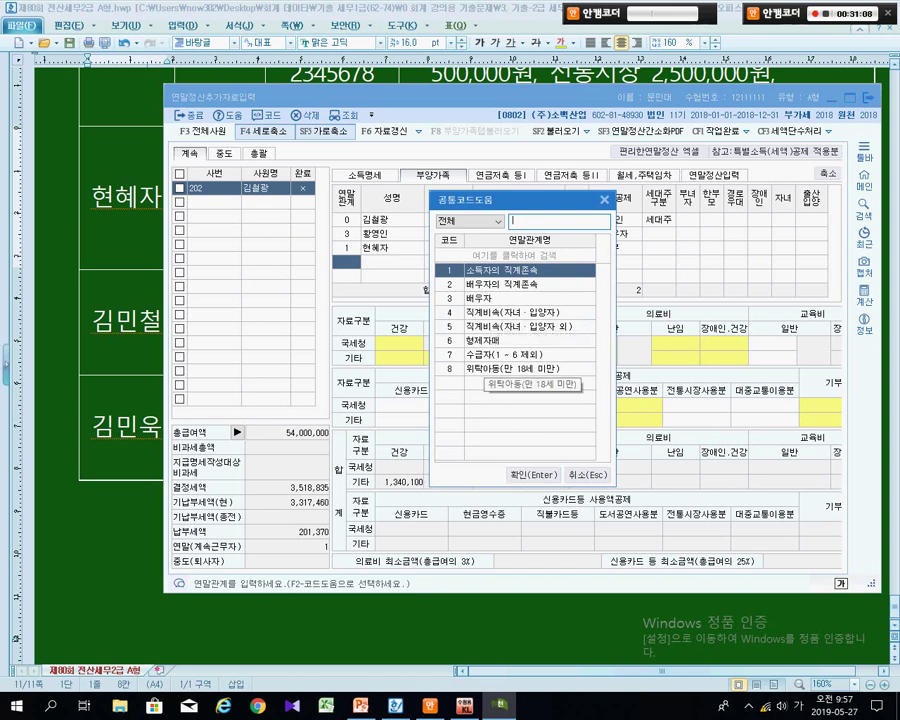
{"action": "key", "text": "Down"}
{"action": "key", "text": "Down"}
{"action": "key", "text": "Down"}
{"action": "key", "text": "Return"}
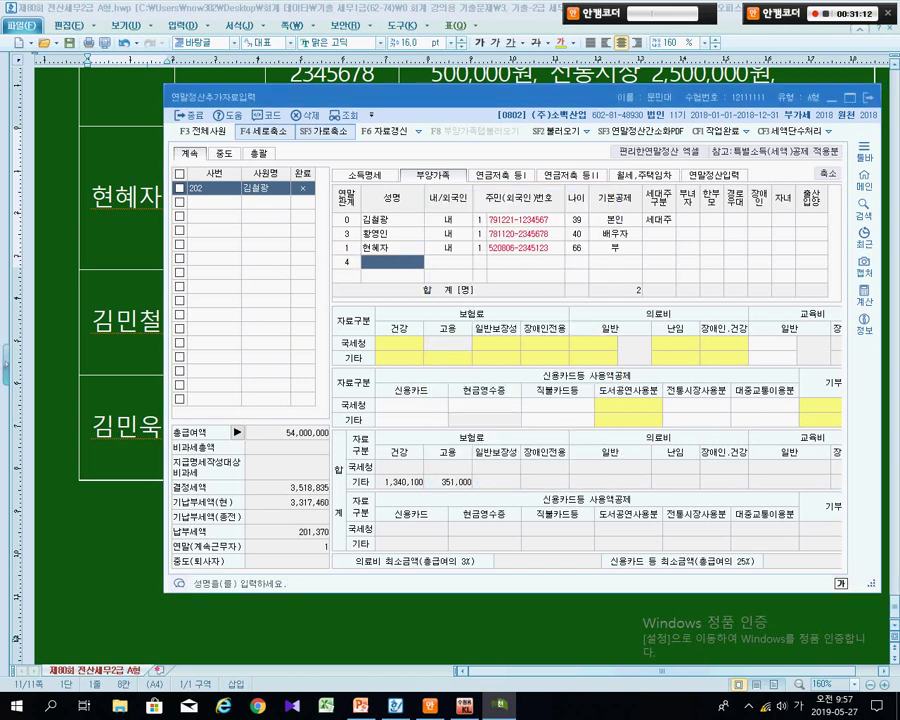
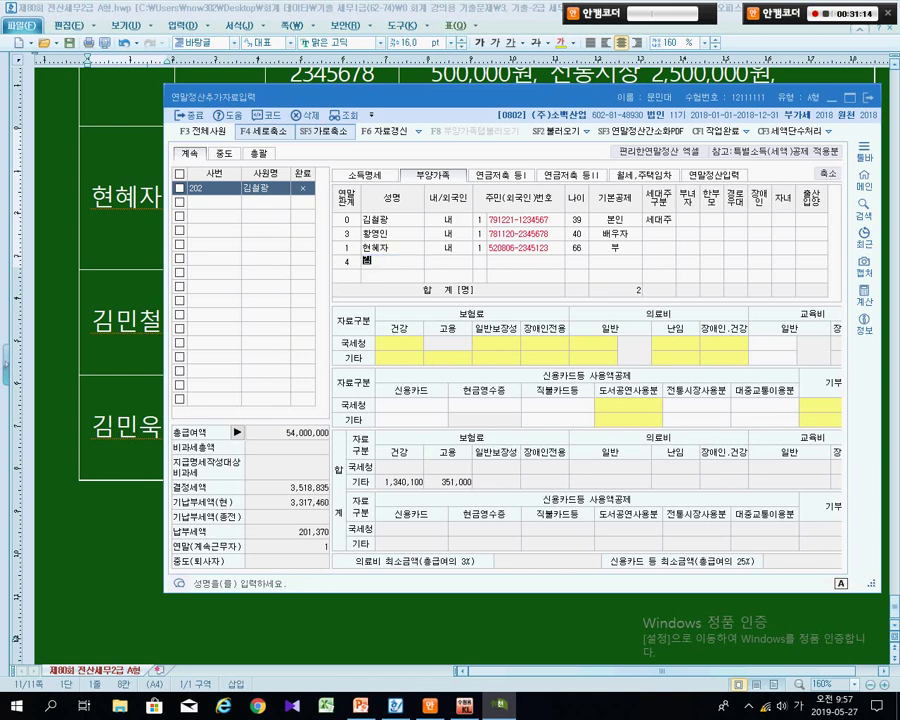
{"action": "key", "text": "Return"}
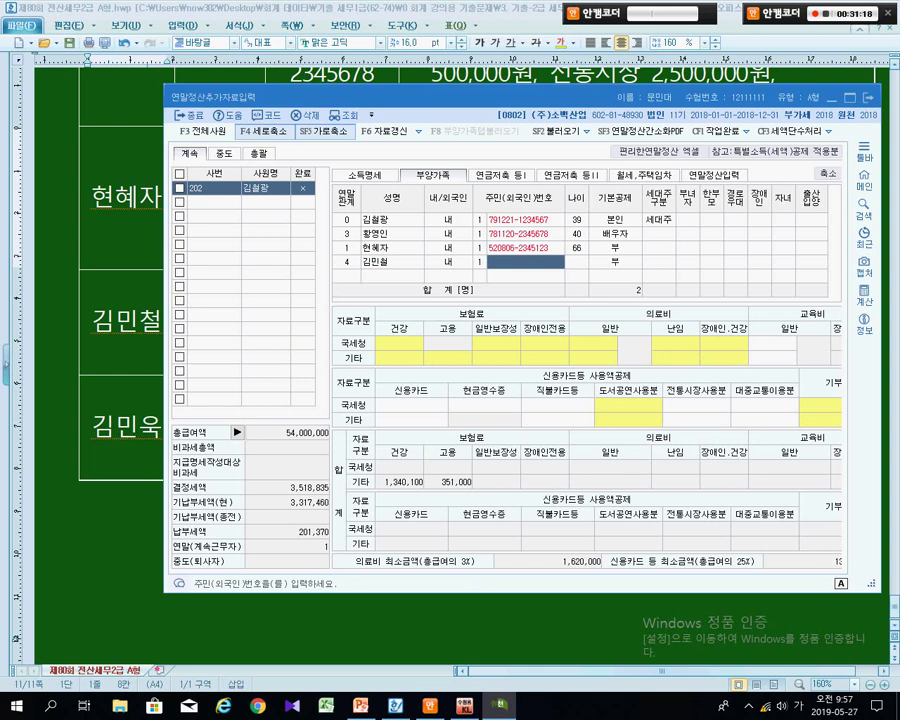
- Remove the dash from the first child's ID in the exam sheet and paste it into KcLep
{"action": "key", "text": "alt+Tab"}
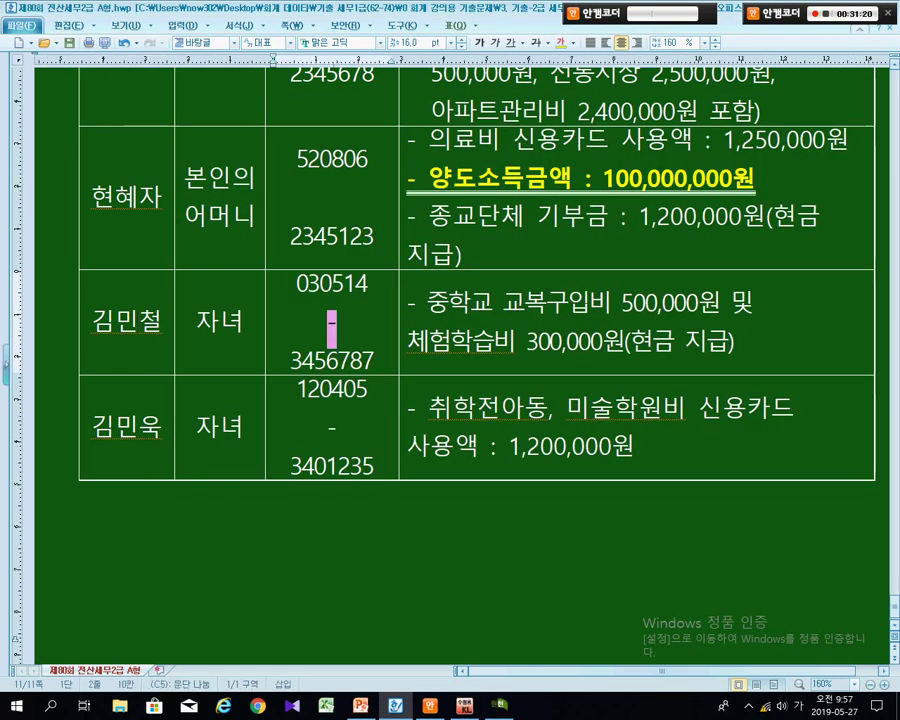
{"action": "left_click_drag", "start_coordinate": [297, 283], "coordinate": [376, 362]}
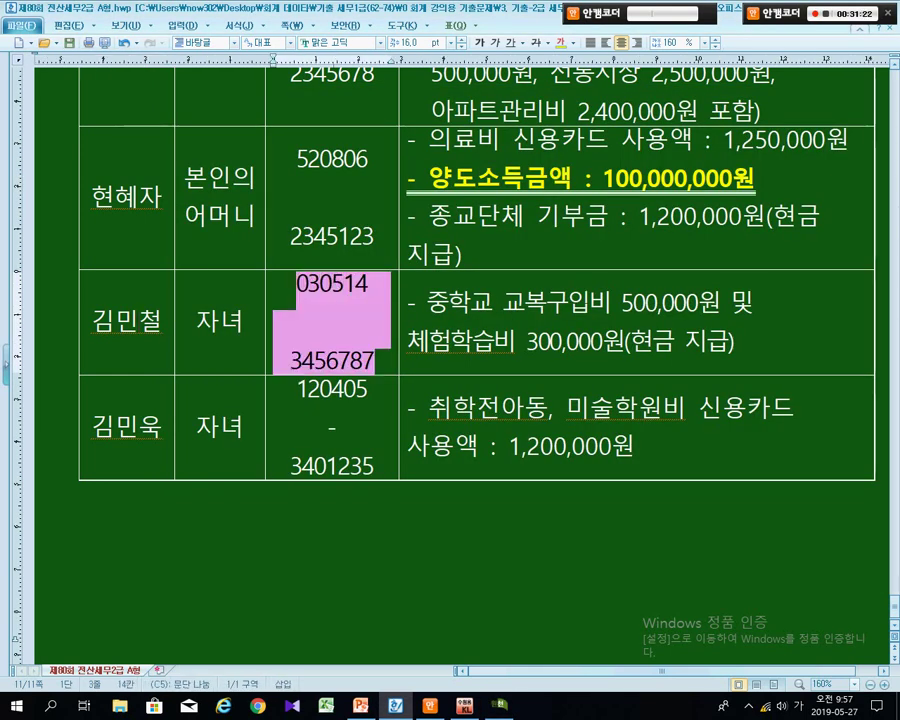
{"action": "left_click", "coordinate": [305, 309]}
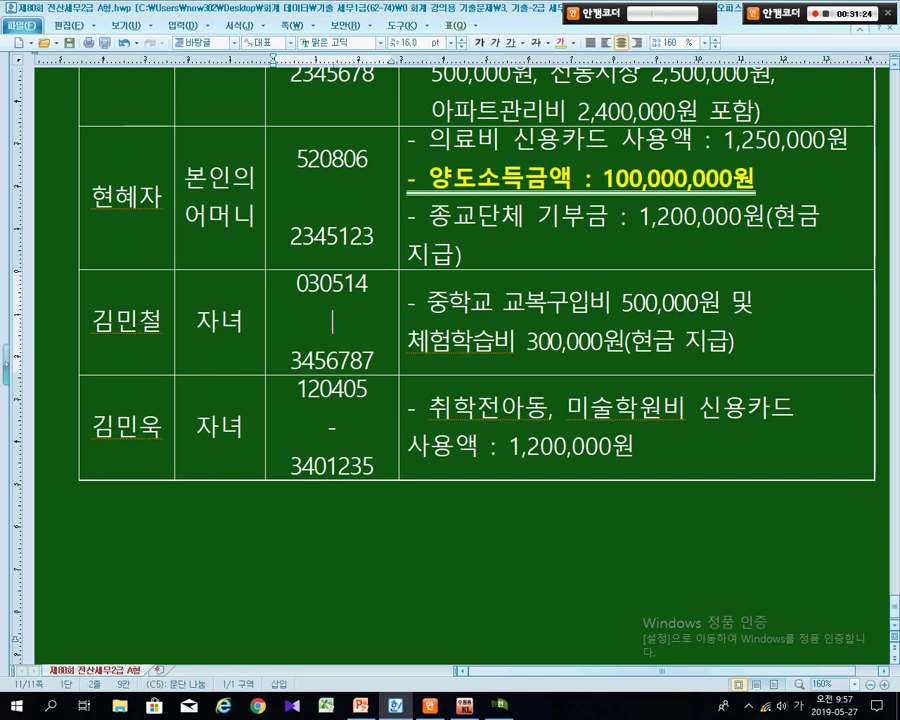
{"action": "key", "text": "BackSpace"}
{"action": "double_click", "coordinate": [335, 296]}
{"action": "key", "text": "ctrl+c"}
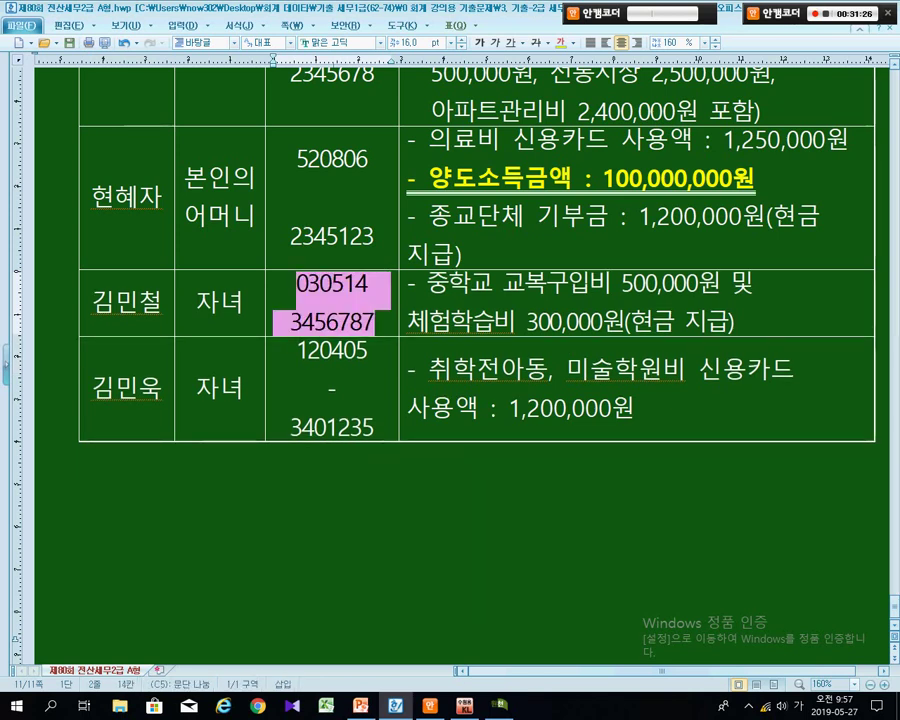
{"action": "key", "text": "alt+Tab"}
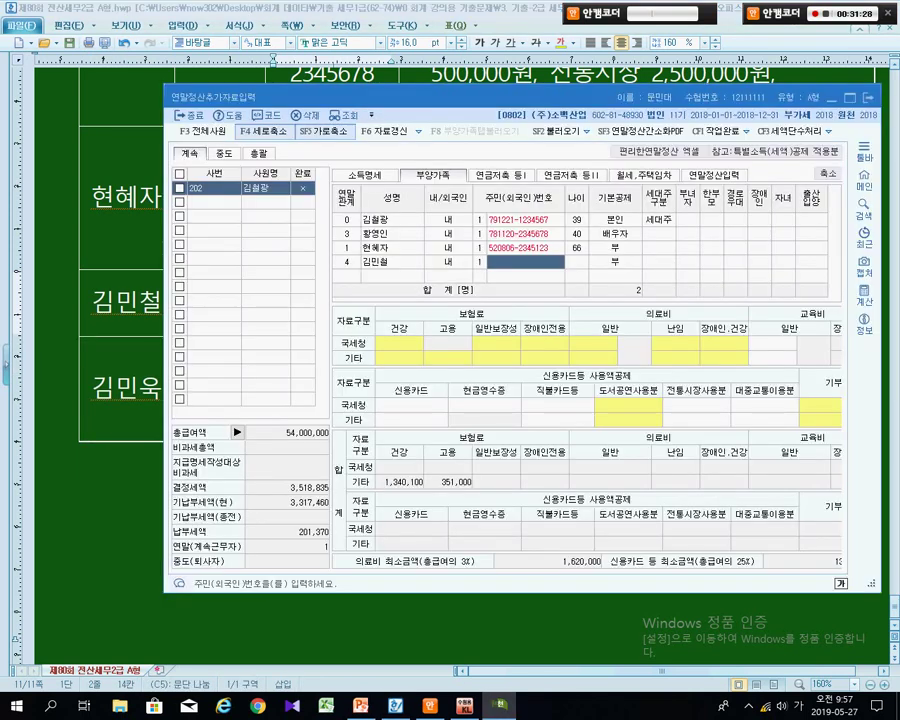
{"action": "key", "text": "ctrl+v"}
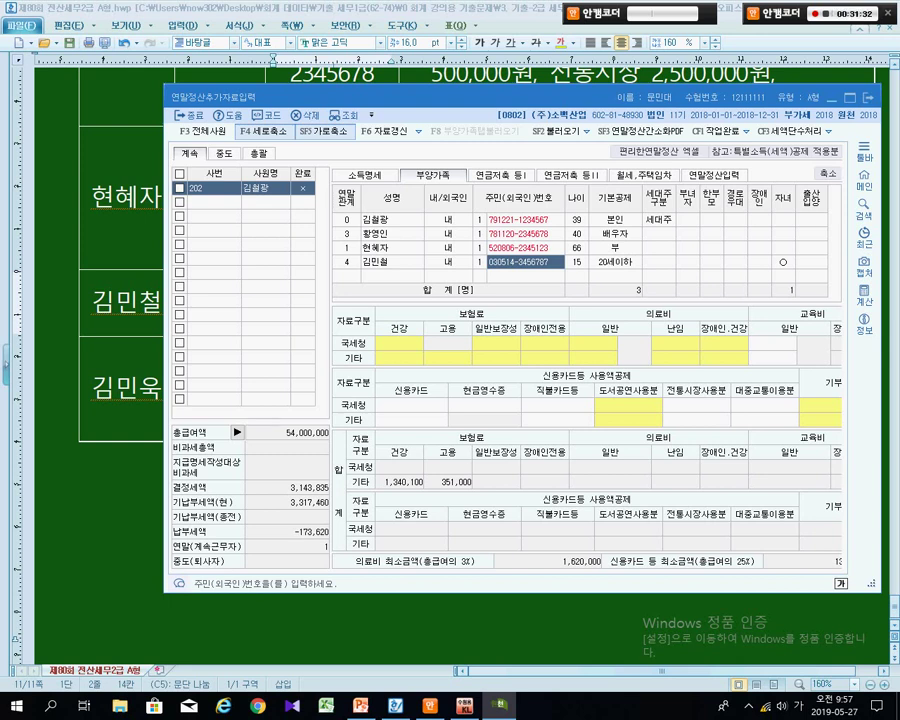
{"action": "left_click", "coordinate": [346, 276]}
- Add the second child with relationship code 4, the child's name and Korean-national status
{"action": "type", "text": "4"}
{"action": "key", "text": "Return"}
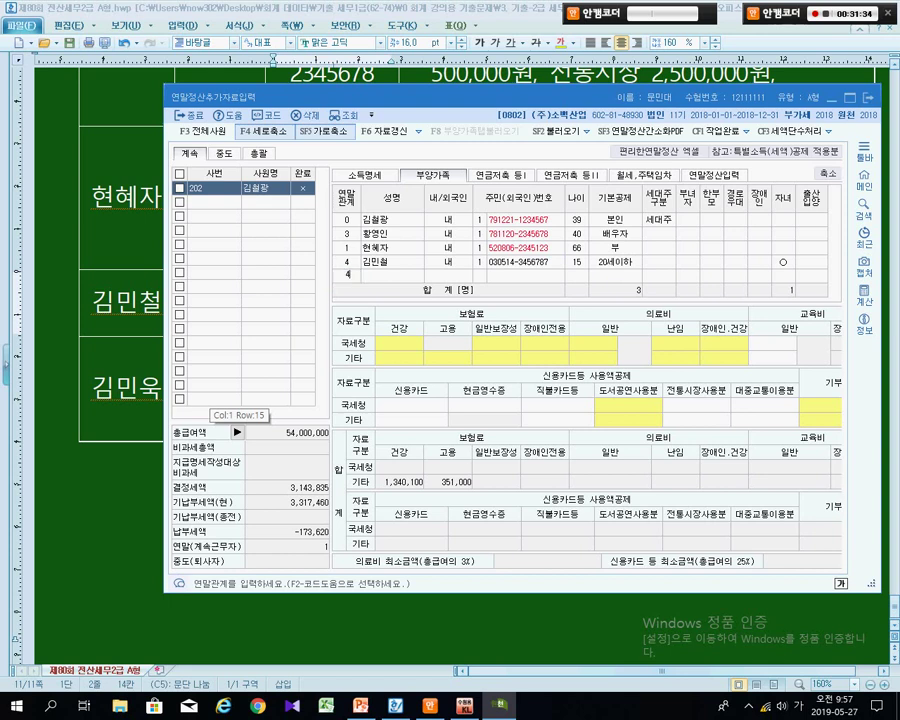
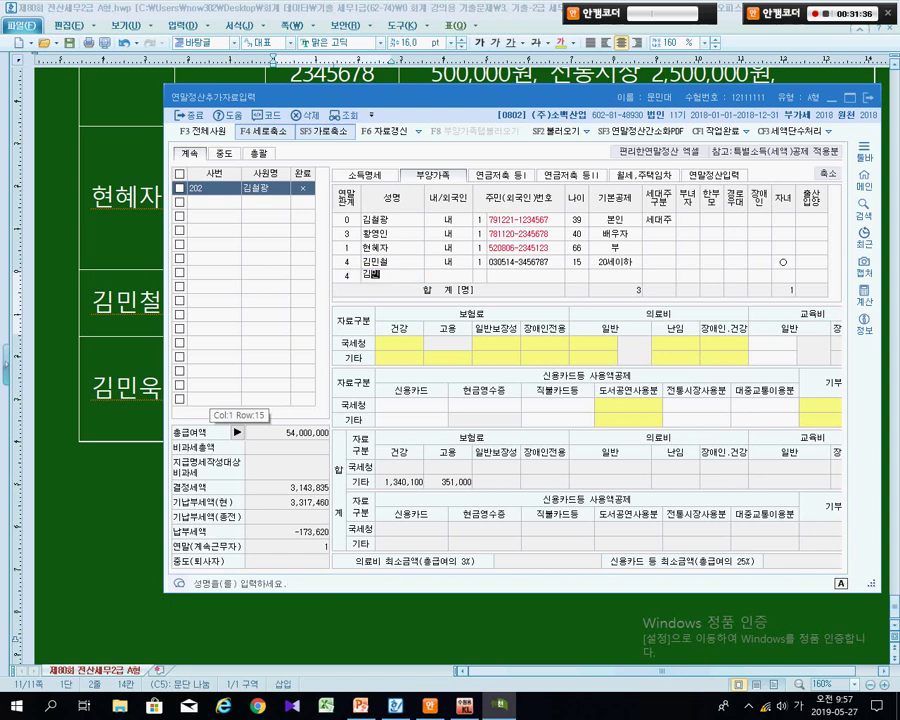
{"action": "key", "text": "Return"}
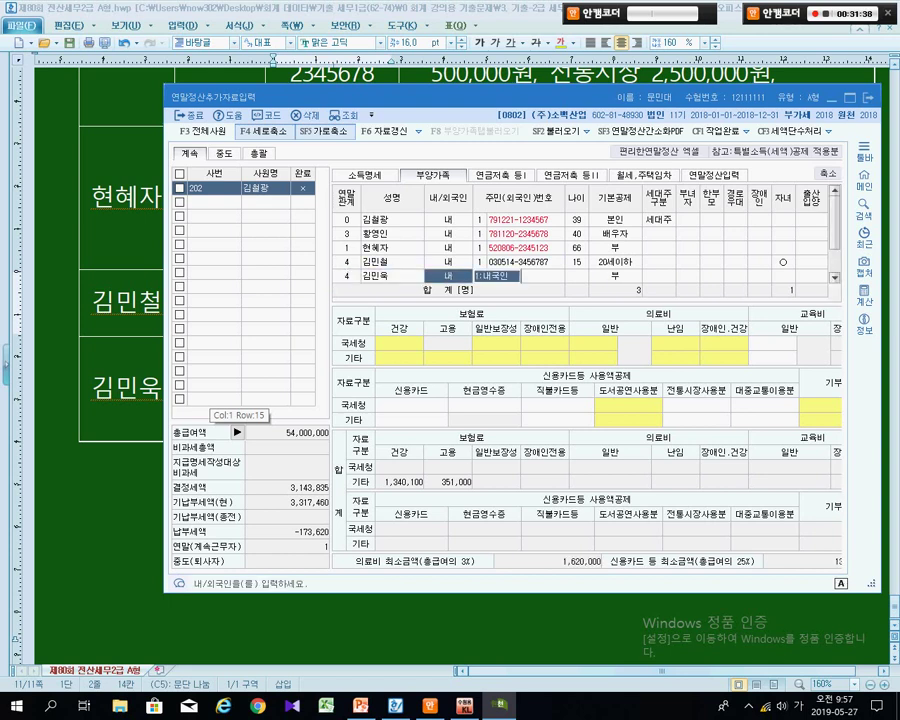
{"action": "key", "text": "Return"}
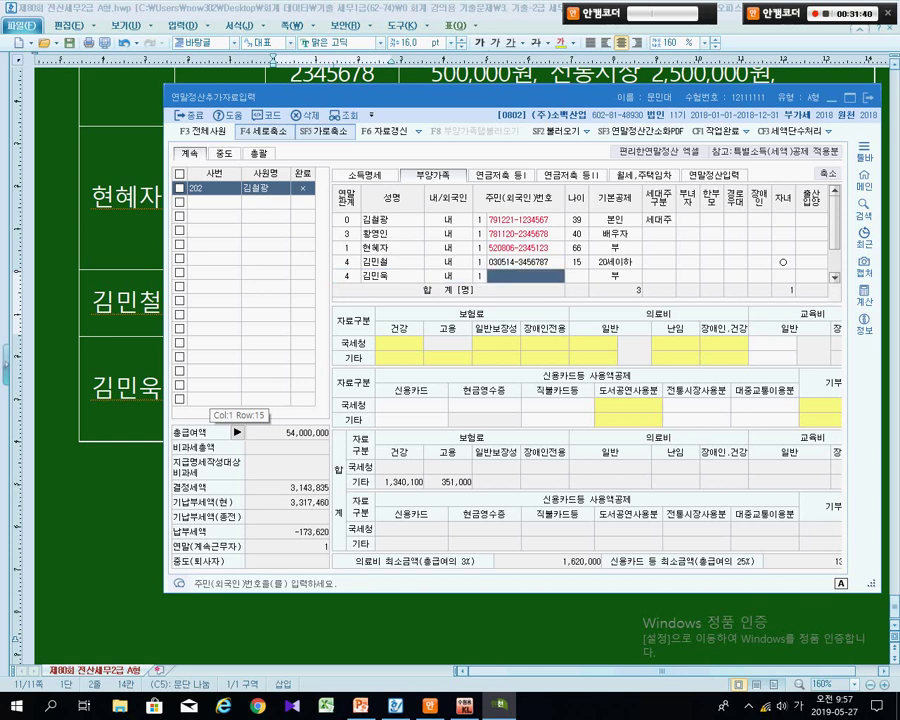
- Remove the dash from the second child's ID in the exam document and paste it into KcLep
{"action": "left_click", "coordinate": [100, 388]}
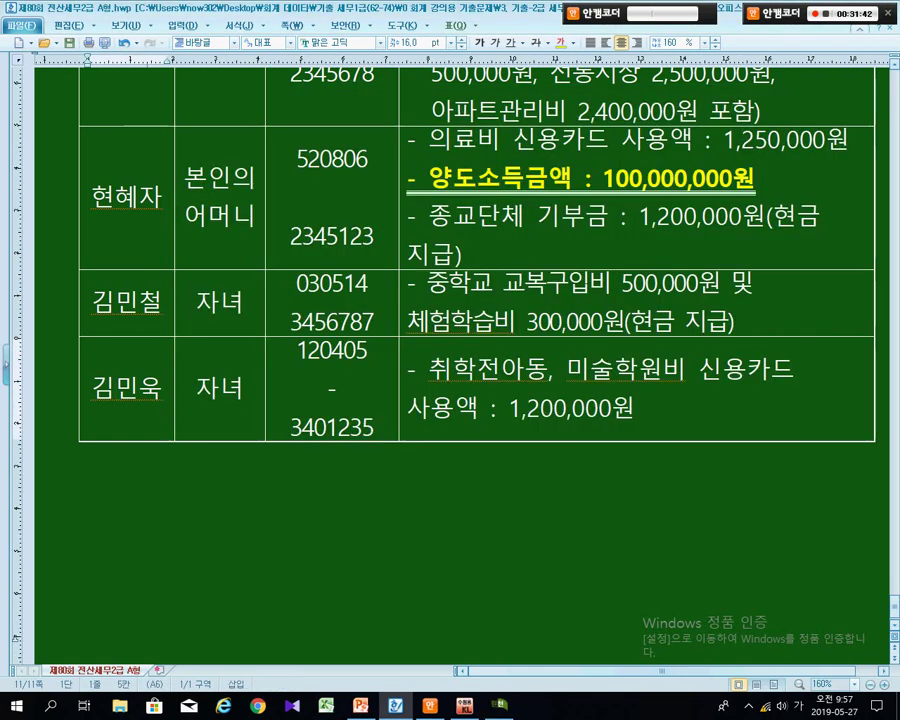
{"action": "left_click_drag", "start_coordinate": [326, 388], "coordinate": [338, 388]}
{"action": "key", "text": "Delete"}
{"action": "key", "text": "Delete"}
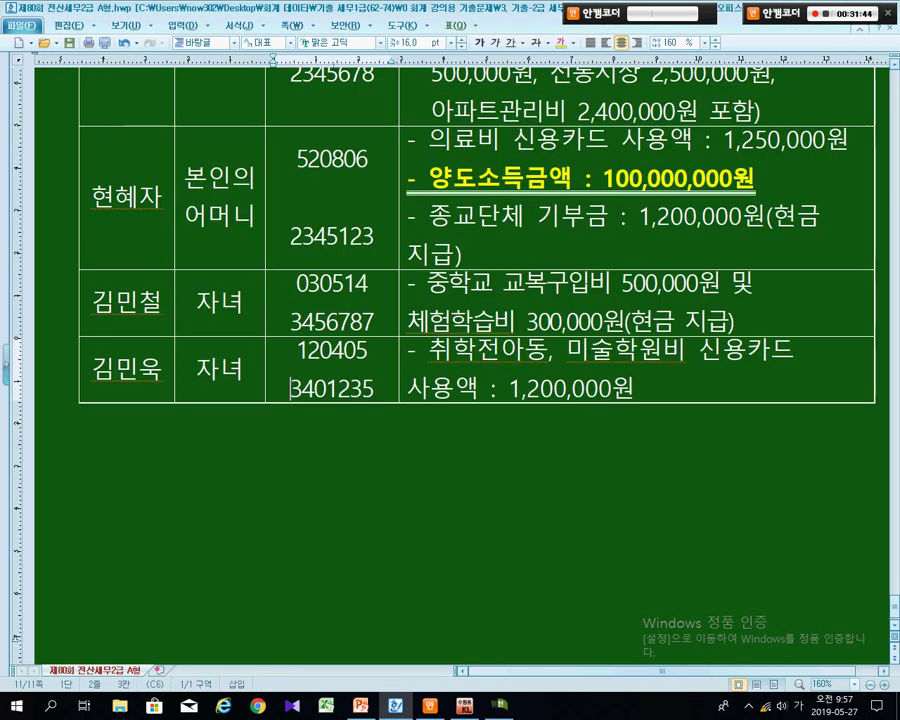
{"action": "key", "text": "shift+Down"}
{"action": "key", "text": "shift+End"}
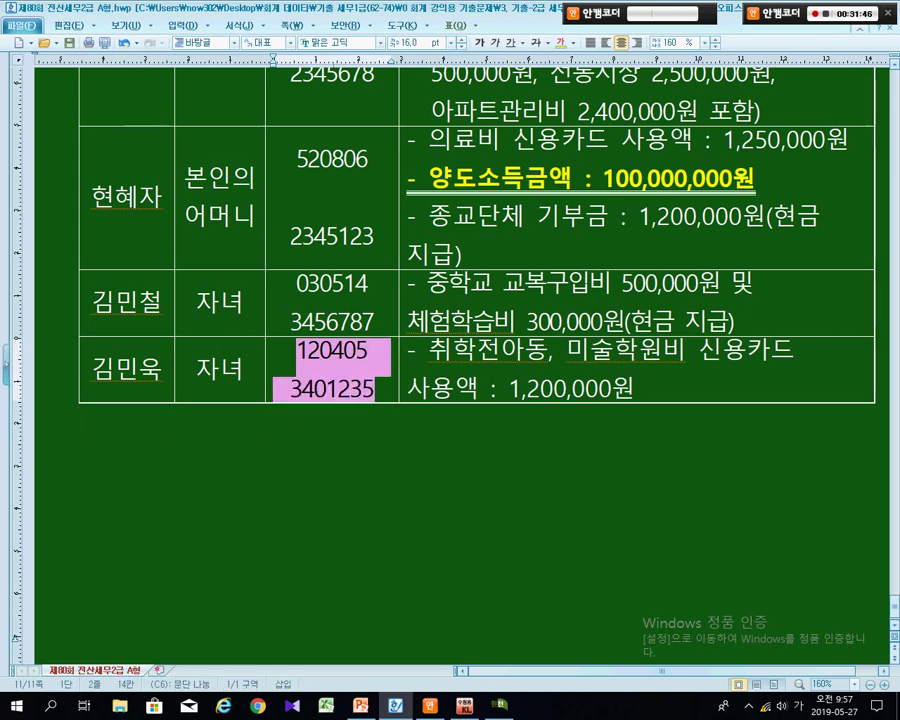
{"action": "key", "text": "alt+Tab"}
{"action": "key", "text": "ctrl+v"}
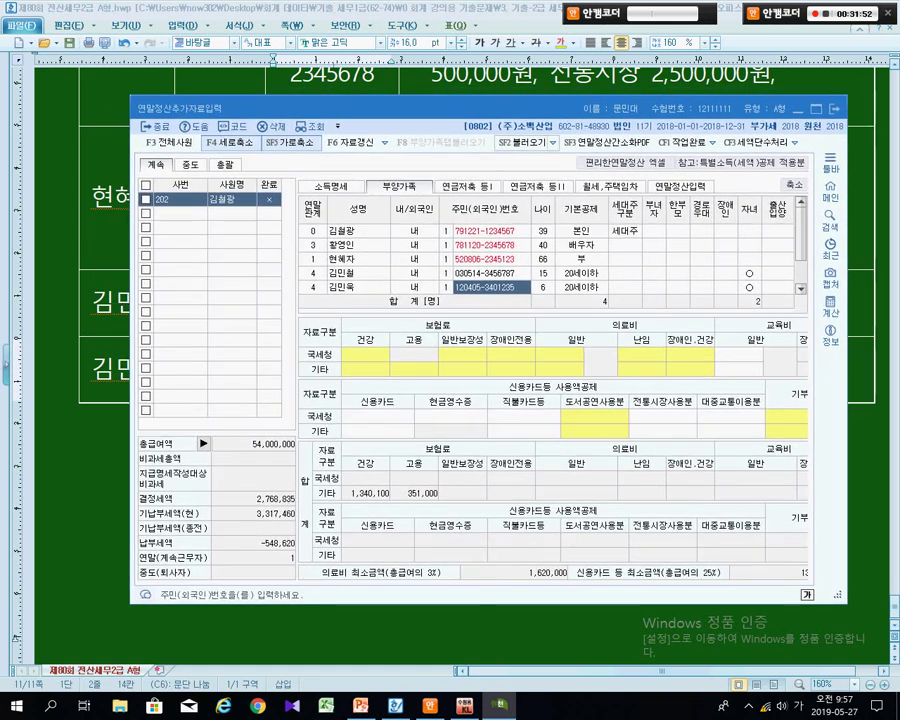
- Mark up the exam sheet's preschool-child note and art-academy credit-card note with boxes, arrows and an underline
{"action": "left_click", "coordinate": [97, 366]}
{"action": "left_click", "coordinate": [337, 388]}
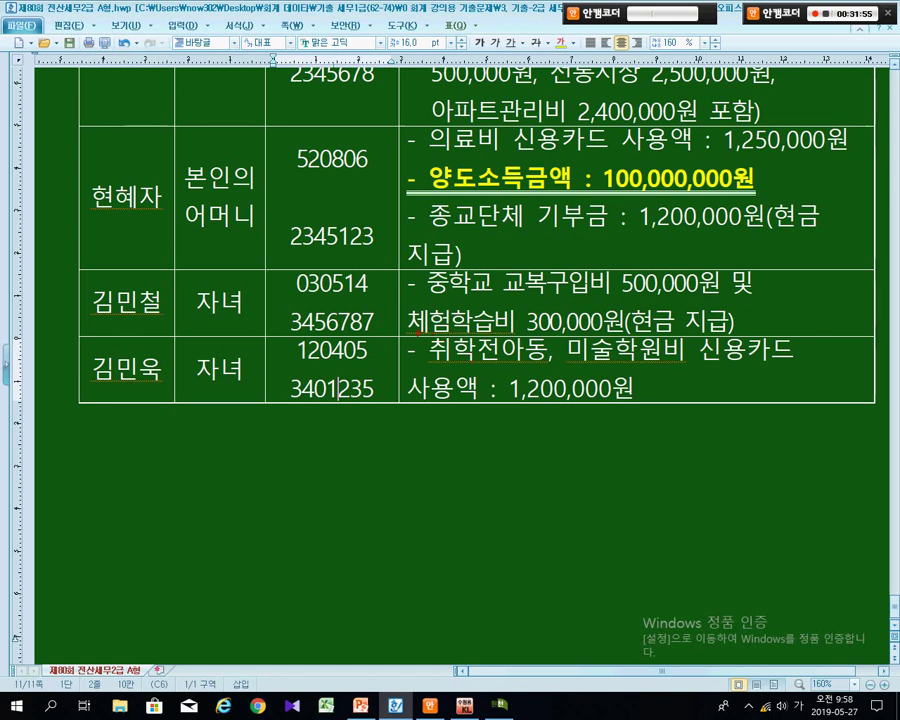
{"action": "left_click_drag", "start_coordinate": [460, 337], "coordinate": [524, 367]}
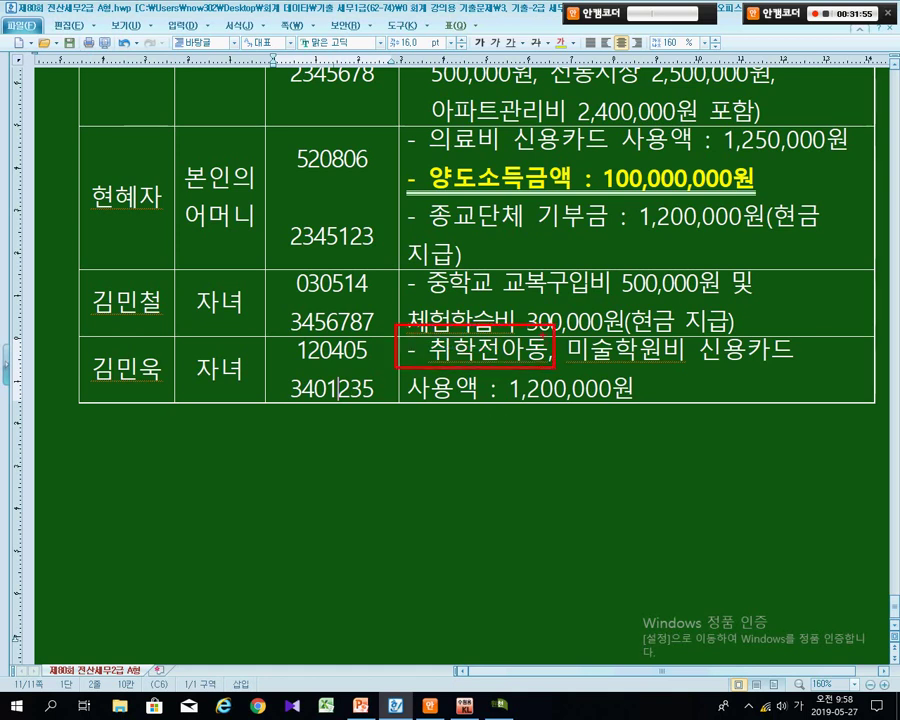
{"action": "left_click_drag", "start_coordinate": [566, 262], "coordinate": [540, 334]}
{"action": "left_click_drag", "start_coordinate": [577, 367], "coordinate": [779, 365]}
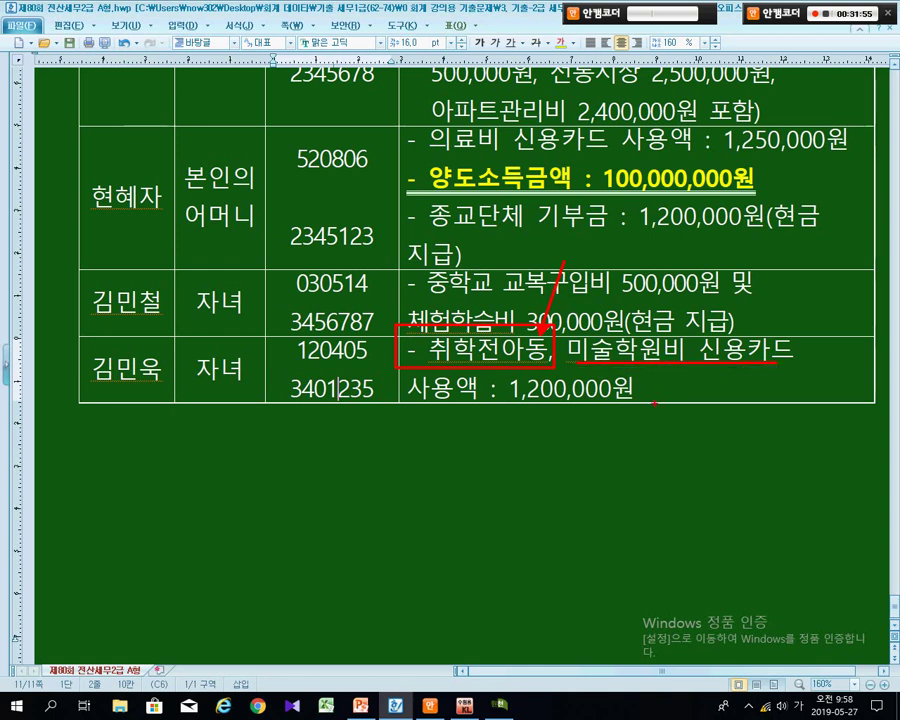
{"action": "left_click_drag", "start_coordinate": [391, 285], "coordinate": [420, 330]}
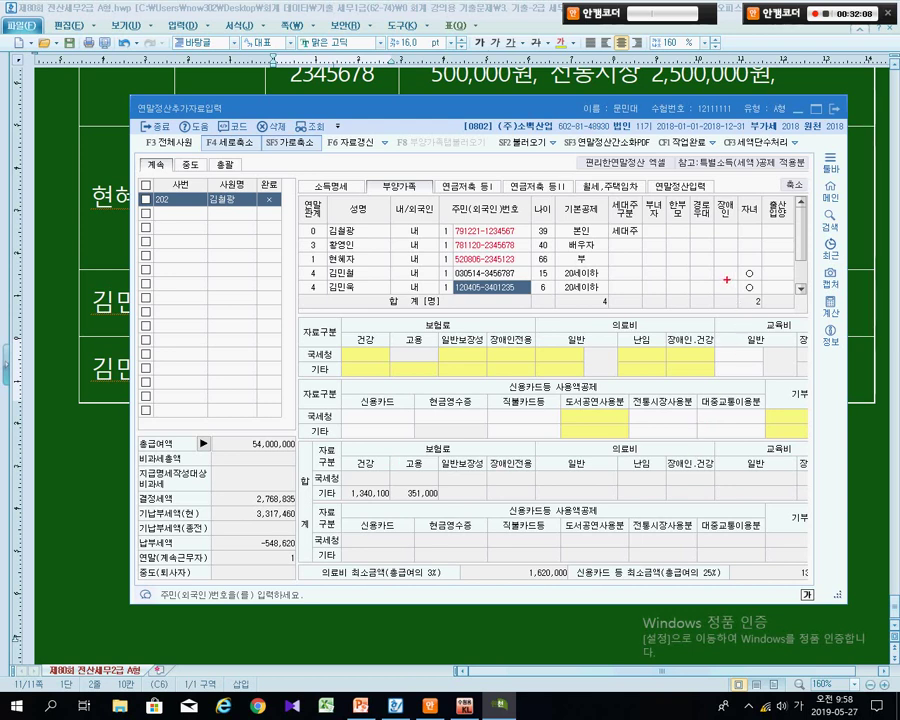
- Annotate the second child's 자녀 mark, the 자녀 column and that child's row in the dependants grid
{"action": "left_click_drag", "start_coordinate": [727, 281], "coordinate": [771, 298]}
{"action": "left_click_drag", "start_coordinate": [748, 386], "coordinate": [759, 299]}
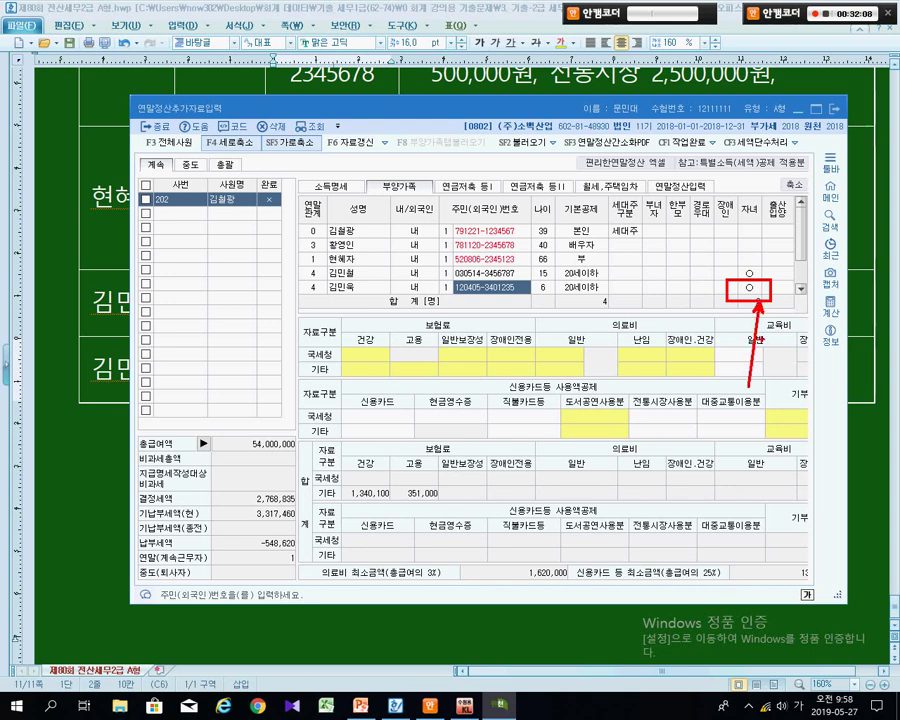
{"action": "mouse_move", "coordinate": [752, 190]}
{"action": "left_mouse_down"}
{"action": "mouse_move", "coordinate": [728, 205]}
{"action": "mouse_move", "coordinate": [738, 232]}
{"action": "mouse_move", "coordinate": [768, 233]}
{"action": "left_mouse_up"}
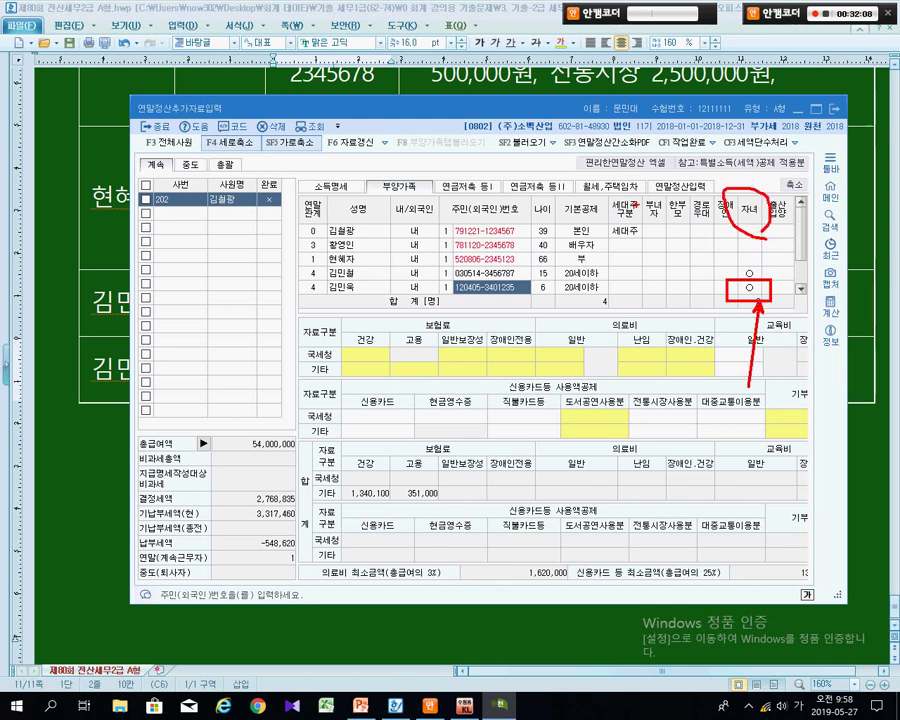
{"action": "mouse_move", "coordinate": [626, 151]}
{"action": "left_mouse_down"}
{"action": "mouse_move", "coordinate": [644, 188]}
{"action": "mouse_move", "coordinate": [656, 170]}
{"action": "mouse_move", "coordinate": [680, 188]}
{"action": "left_mouse_up"}
{"action": "mouse_move", "coordinate": [717, 125]}
{"action": "left_mouse_down"}
{"action": "mouse_move", "coordinate": [700, 140]}
{"action": "mouse_move", "coordinate": [712, 150]}
{"action": "mouse_move", "coordinate": [690, 155]}
{"action": "mouse_move", "coordinate": [768, 150]}
{"action": "mouse_move", "coordinate": [810, 165]}
{"action": "left_mouse_up"}
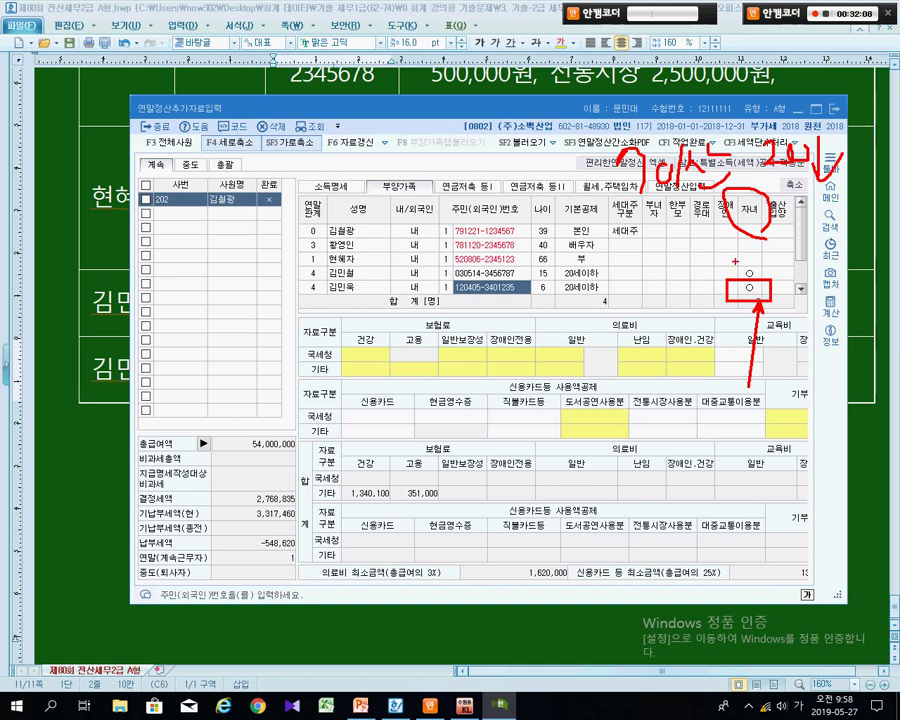
{"action": "mouse_move", "coordinate": [314, 279]}
{"action": "left_mouse_down"}
{"action": "mouse_move", "coordinate": [449, 299]}
{"action": "mouse_move", "coordinate": [622, 300]}
{"action": "left_mouse_up"}
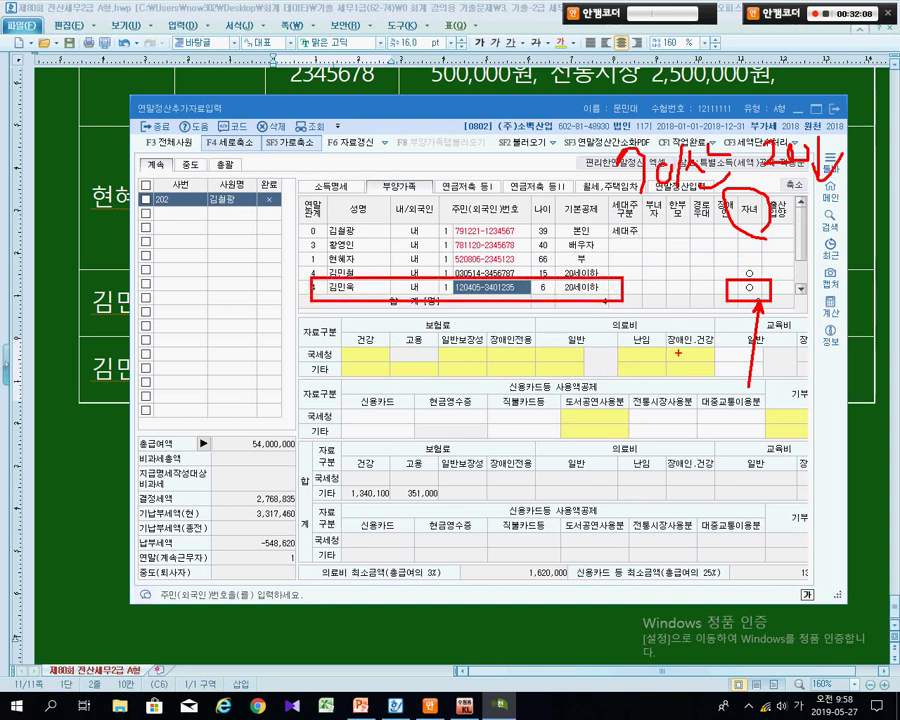
{"action": "key", "text": "Escape"}
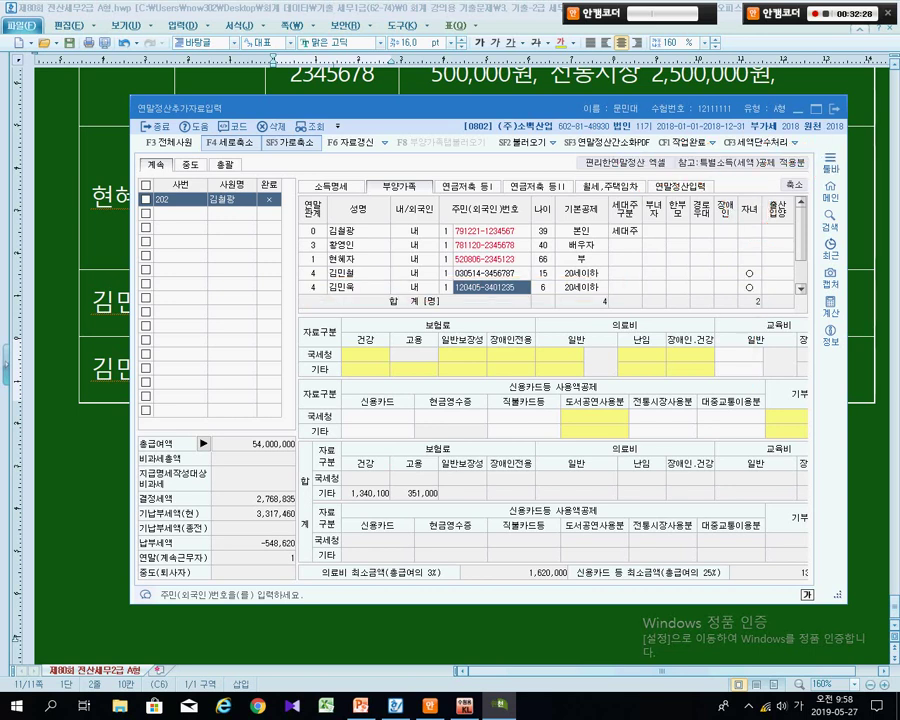
- Set the younger child's 자녀 credit to 0:부, leaving 출산입양 at 0:부
{"action": "left_click", "coordinate": [748, 287]}
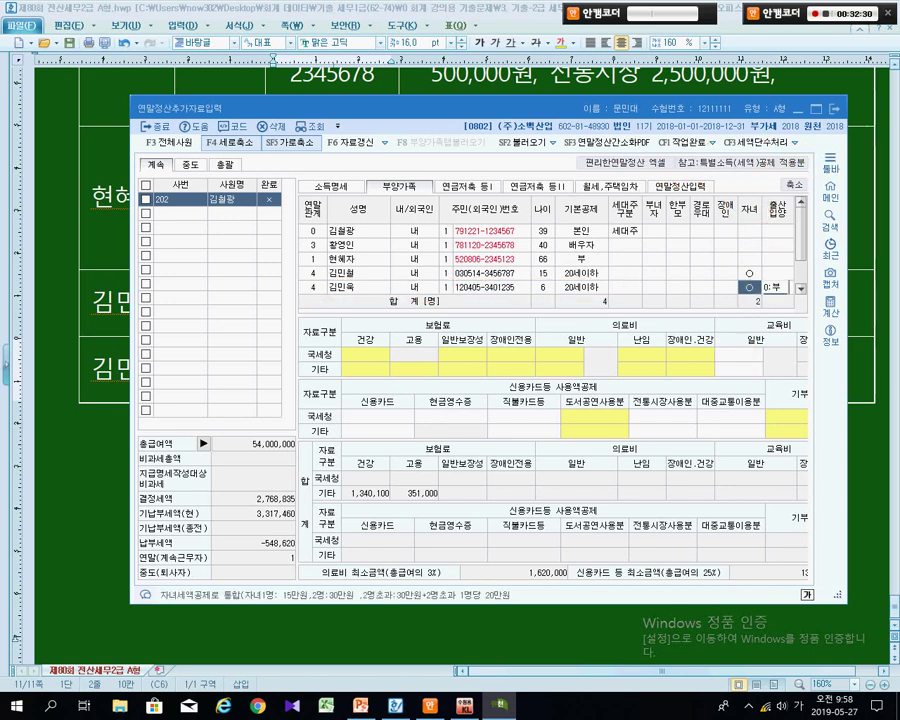
{"action": "left_click", "coordinate": [777, 287]}
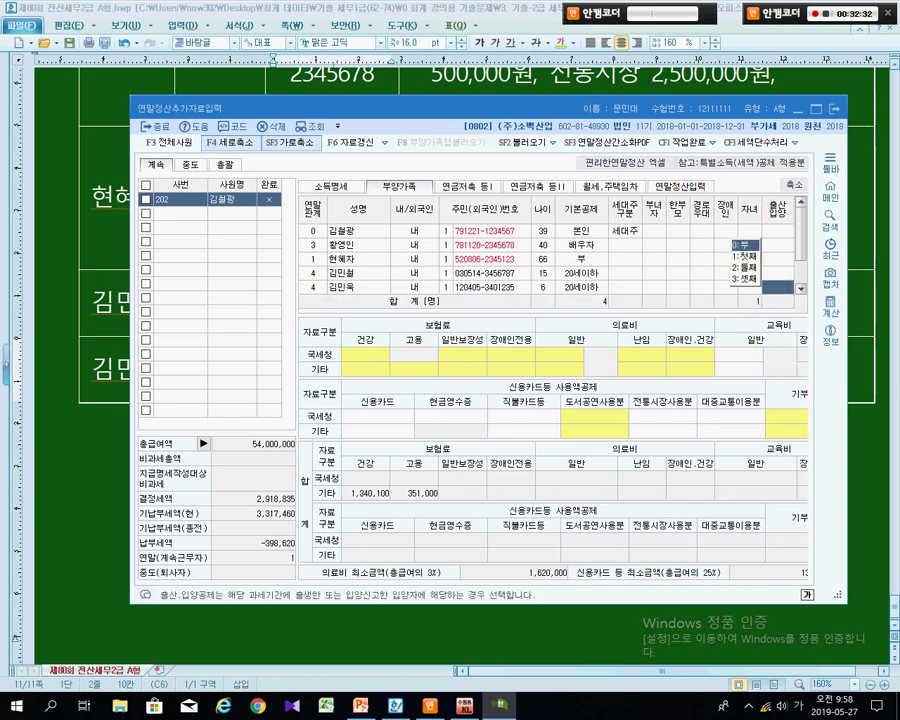
{"action": "key", "text": "Return"}
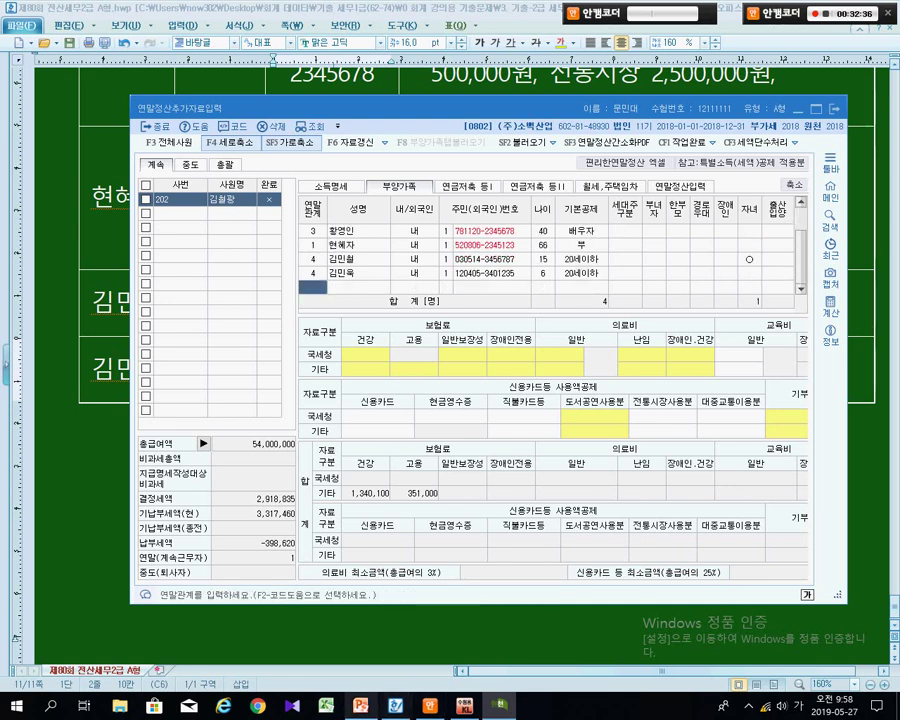
- Go back to the 자녀세액공제 slide (slide 75) in the lecture slides
{"action": "key", "text": "alt+Tab"}
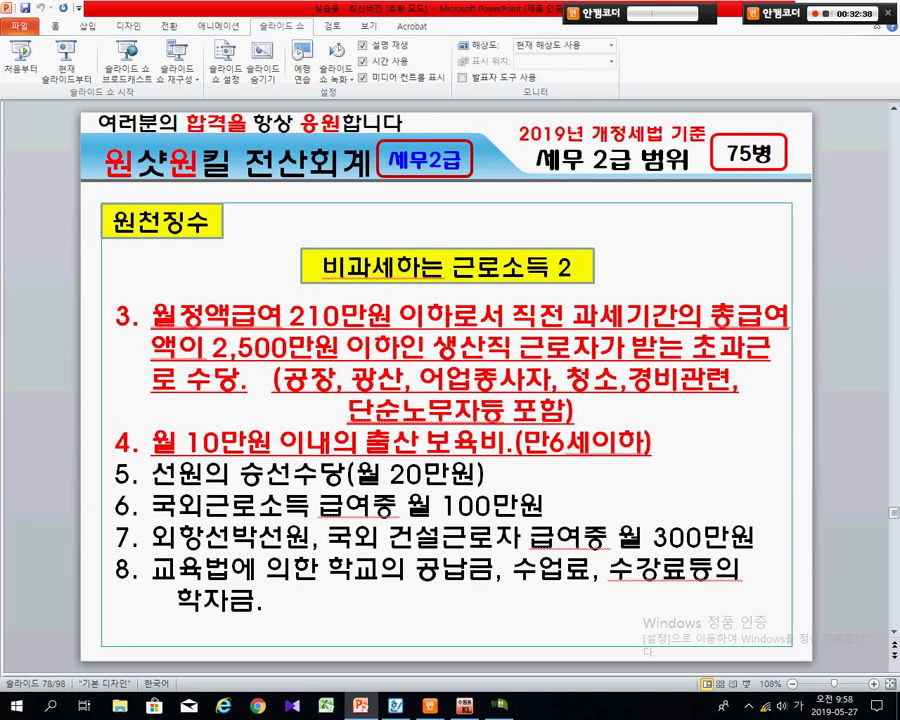
{"action": "key", "text": "Page_Down"}
{"action": "key", "text": "Page_Down"}
{"action": "key", "text": "Page_Down"}
{"action": "key", "text": "Page_Down"}
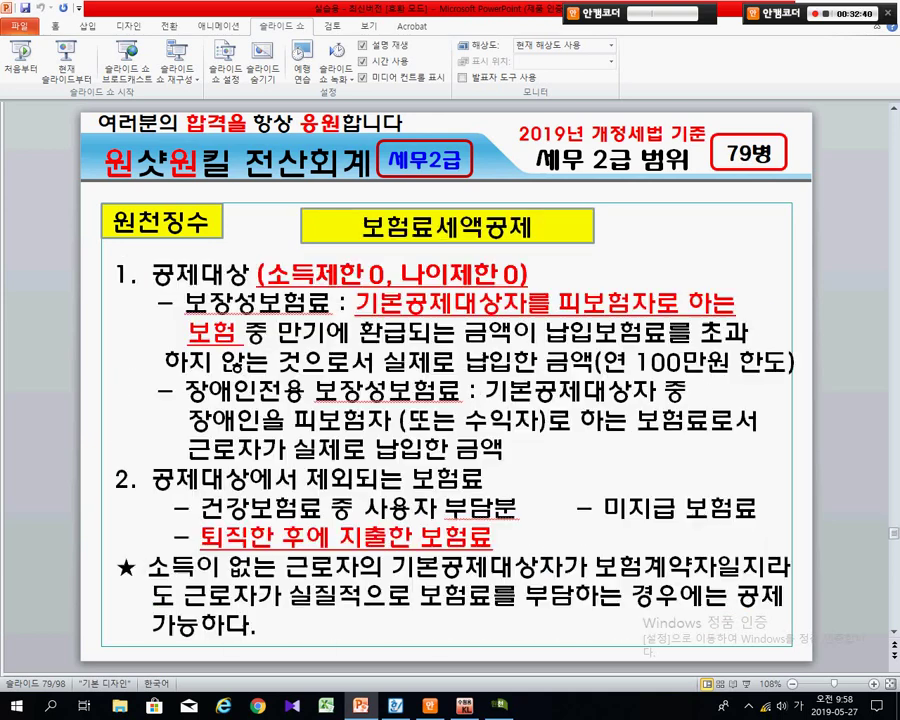
{"action": "key", "text": "Page_Down"}
{"action": "key", "text": "Page_Down"}
{"action": "key", "text": "Page_Down"}
{"action": "key", "text": "Page_Down"}
{"action": "key", "text": "Page_Down"}
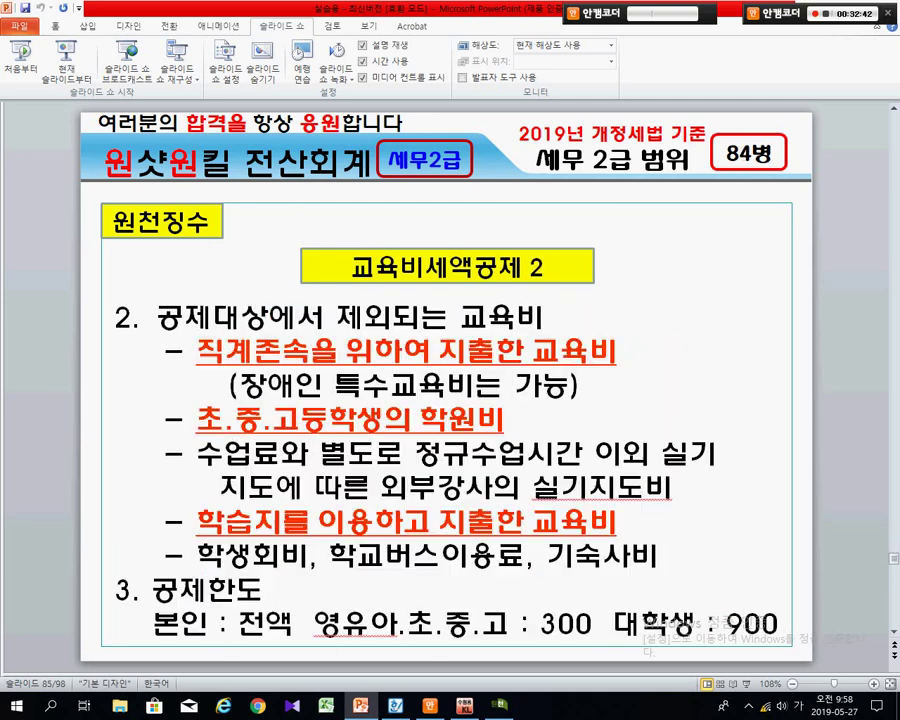
{"action": "key", "text": "Page_Down"}
{"action": "key", "text": "Page_Down"}
{"action": "key", "text": "Page_Down"}
{"action": "key", "text": "Page_Down"}
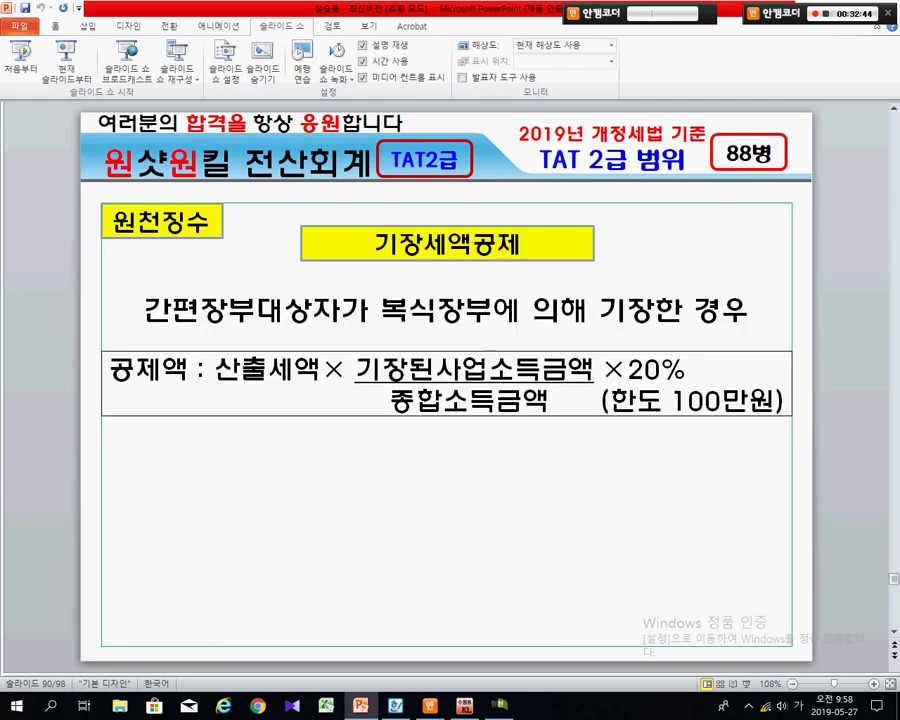
{"action": "key", "text": "Page_Up"}
{"action": "key", "text": "Page_Up"}
{"action": "key", "text": "Page_Up"}
{"action": "key", "text": "Page_Up"}
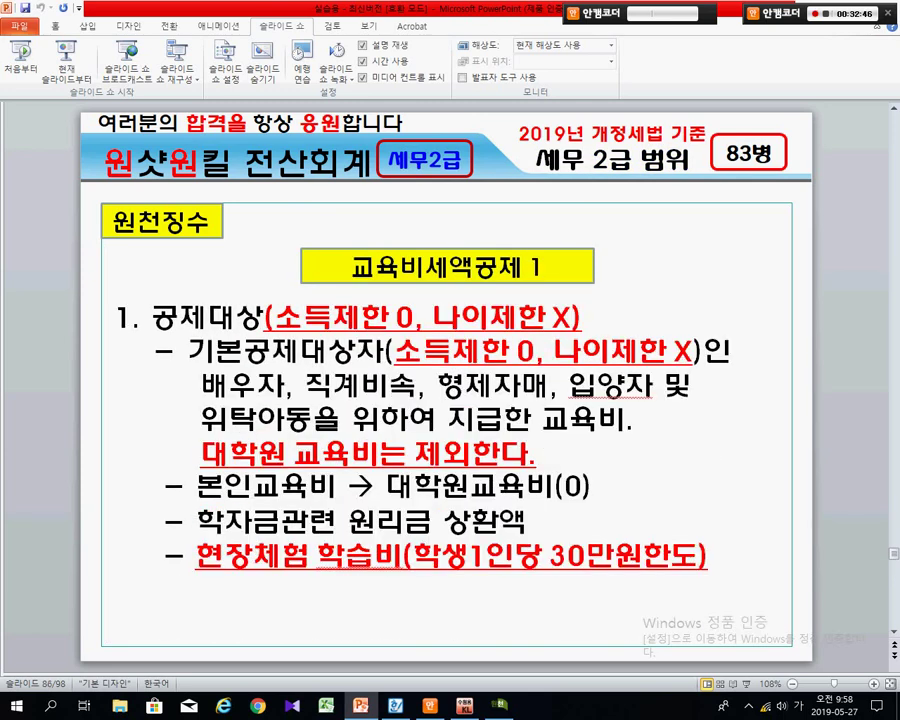
{"action": "key", "text": "Page_Up"}
{"action": "key", "text": "Page_Up"}
{"action": "key", "text": "Page_Up"}
{"action": "key", "text": "Page_Up"}
{"action": "key", "text": "Page_Up"}
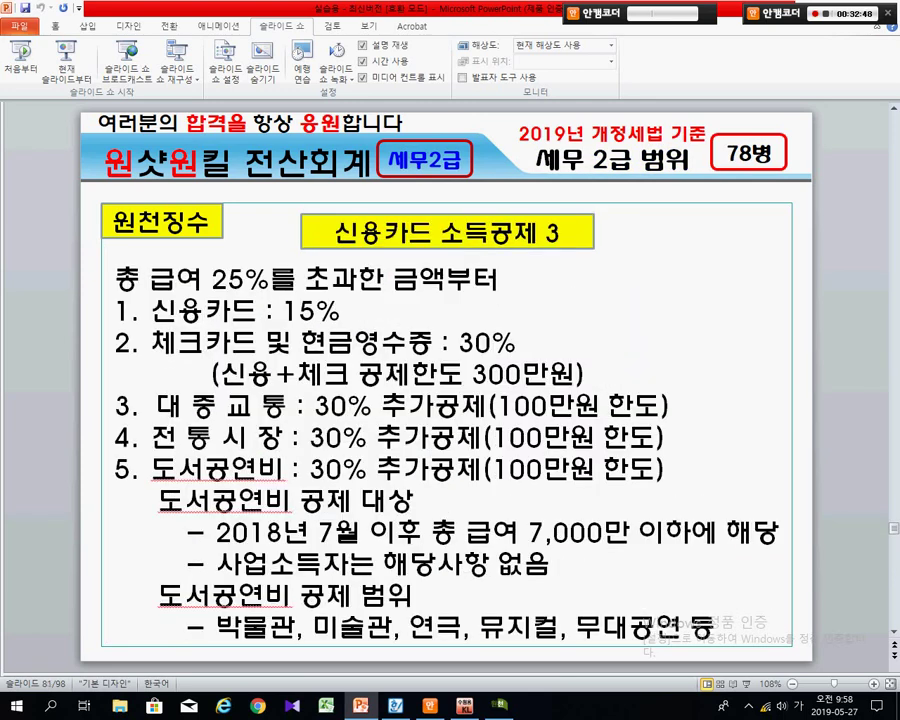
{"action": "key", "text": "Page_Up"}
{"action": "key", "text": "Page_Up"}
{"action": "key", "text": "Page_Up"}
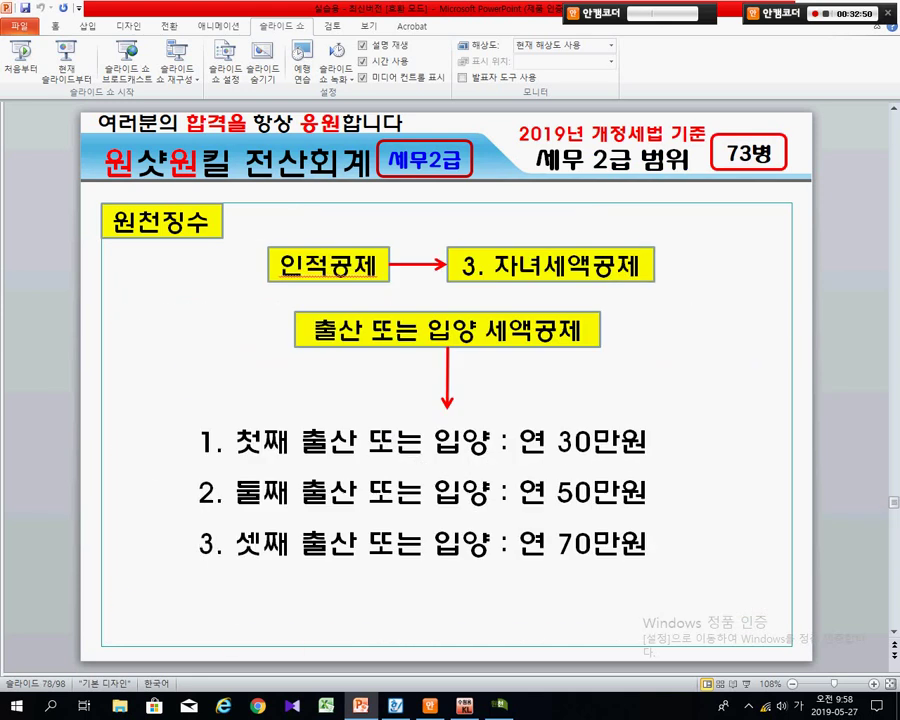
{"action": "key", "text": "Page_Up"}
{"action": "key", "text": "Page_Up"}
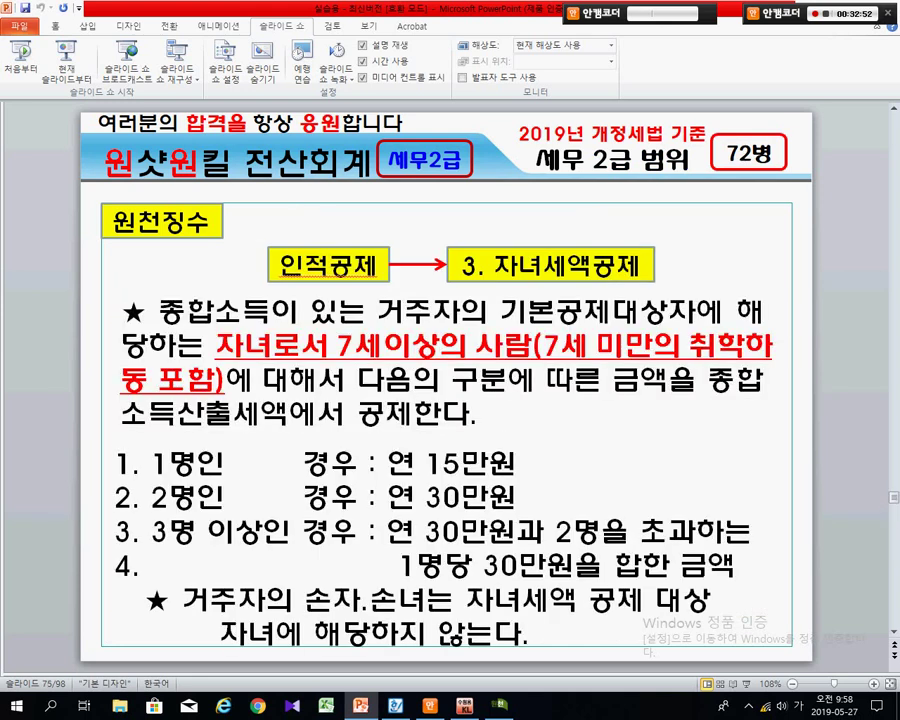
- Mark the slide in red: box and arrow on 3. 자녀세액공제, write 20, circle 취학하, cross out 세
{"action": "mouse_move", "coordinate": [430, 228]}
{"action": "left_mouse_down"}
{"action": "mouse_move", "coordinate": [482, 227]}
{"action": "mouse_move", "coordinate": [428, 232]}
{"action": "left_mouse_up"}
{"action": "left_click_drag", "start_coordinate": [740, 218], "coordinate": [670, 248]}
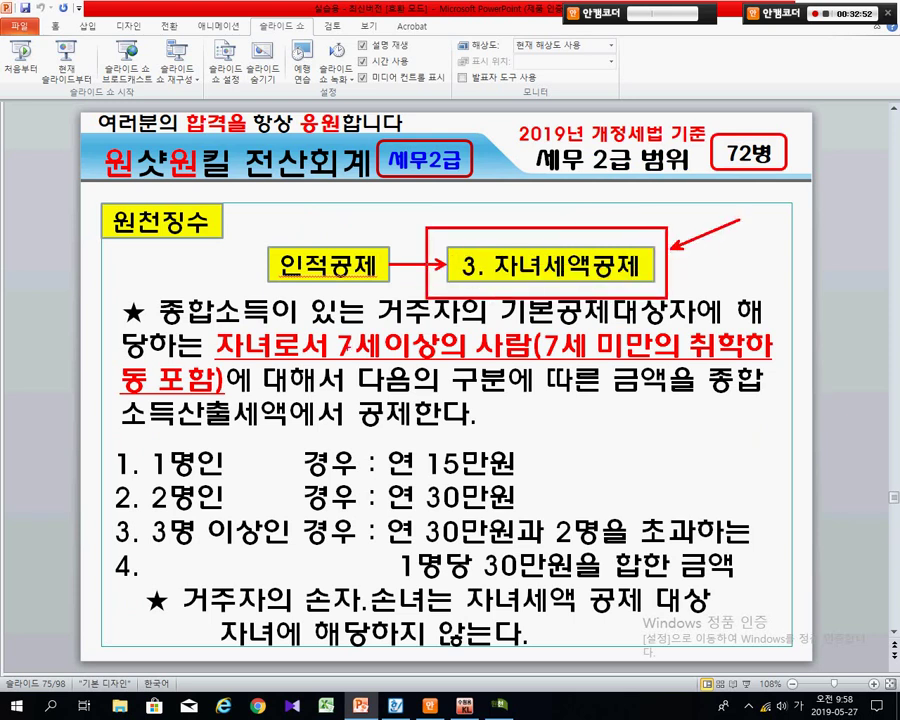
{"action": "mouse_move", "coordinate": [213, 333]}
{"action": "left_mouse_down"}
{"action": "mouse_move", "coordinate": [400, 368]}
{"action": "mouse_move", "coordinate": [533, 368]}
{"action": "mouse_move", "coordinate": [214, 333]}
{"action": "left_mouse_up"}
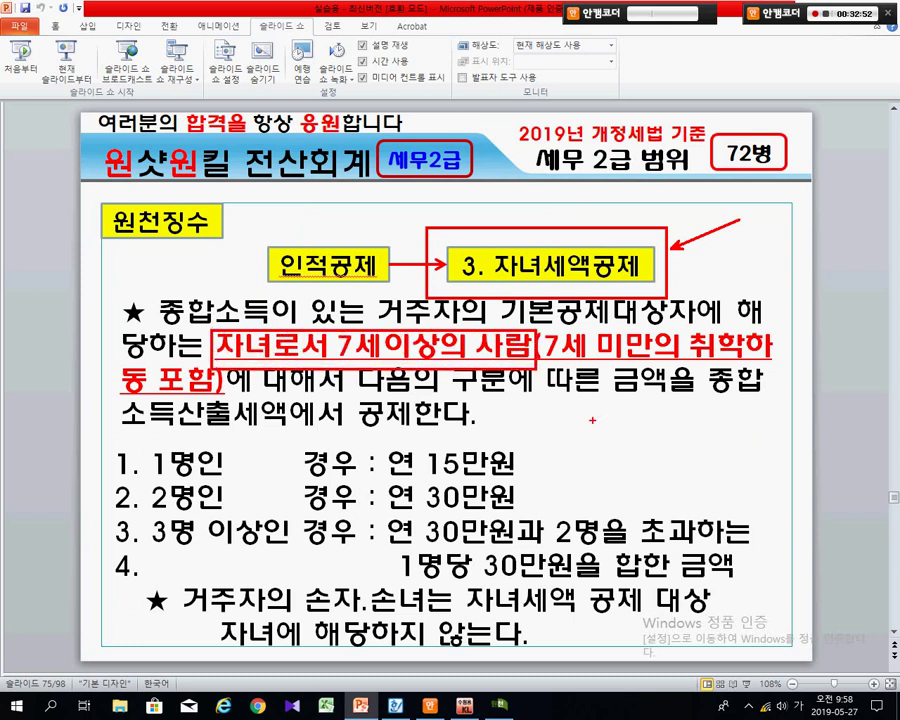
{"action": "mouse_move", "coordinate": [597, 421]}
{"action": "left_mouse_down"}
{"action": "mouse_move", "coordinate": [638, 441]}
{"action": "mouse_move", "coordinate": [664, 428]}
{"action": "mouse_move", "coordinate": [689, 458]}
{"action": "mouse_move", "coordinate": [689, 478]}
{"action": "left_mouse_up"}
{"action": "left_click_drag", "start_coordinate": [683, 453], "coordinate": [716, 446]}
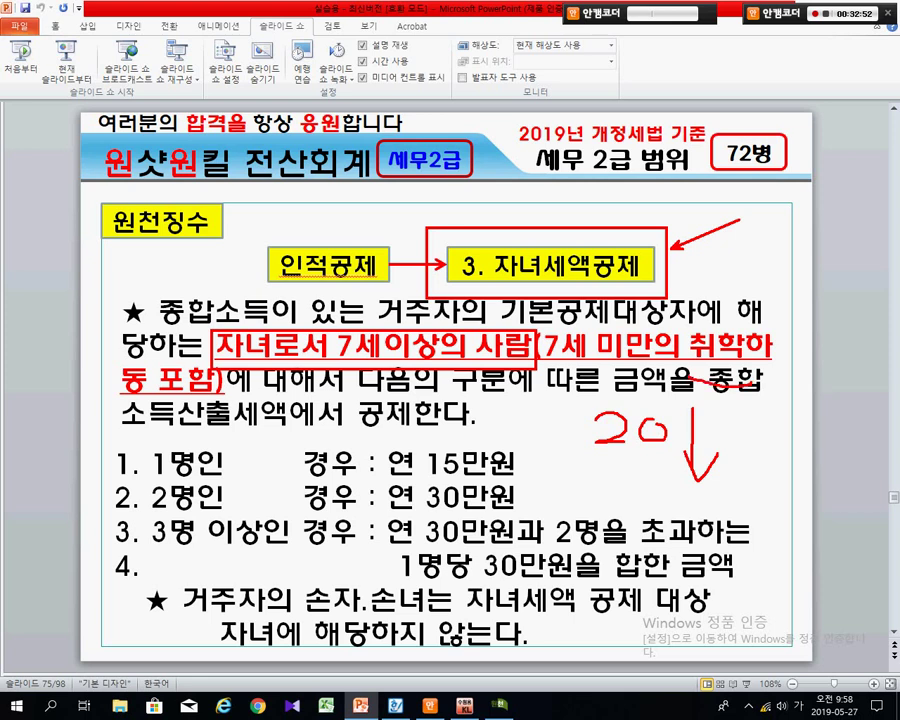
{"action": "mouse_move", "coordinate": [710, 314]}
{"action": "left_mouse_down"}
{"action": "mouse_move", "coordinate": [688, 345]}
{"action": "mouse_move", "coordinate": [712, 313]}
{"action": "left_mouse_up"}
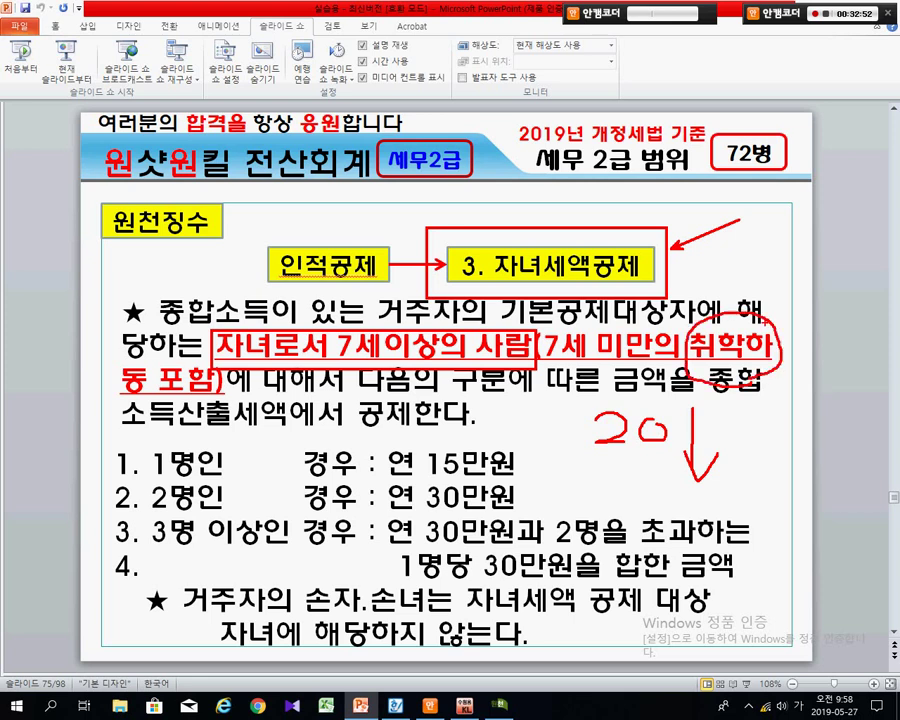
{"action": "left_click_drag", "start_coordinate": [774, 249], "coordinate": [767, 324]}
{"action": "left_click_drag", "start_coordinate": [533, 224], "coordinate": [578, 300]}
{"action": "left_click_drag", "start_coordinate": [576, 226], "coordinate": [532, 298]}
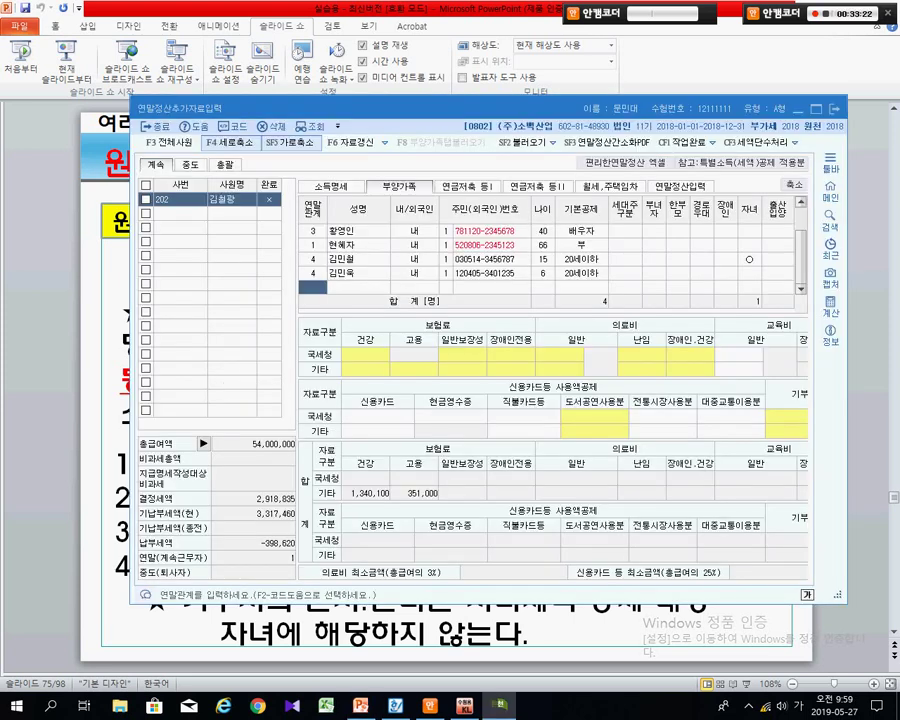
- Select the six-year-old's row and mark up both children's rows, age 15 and 자녀 cells in red
{"action": "left_click", "coordinate": [358, 273]}
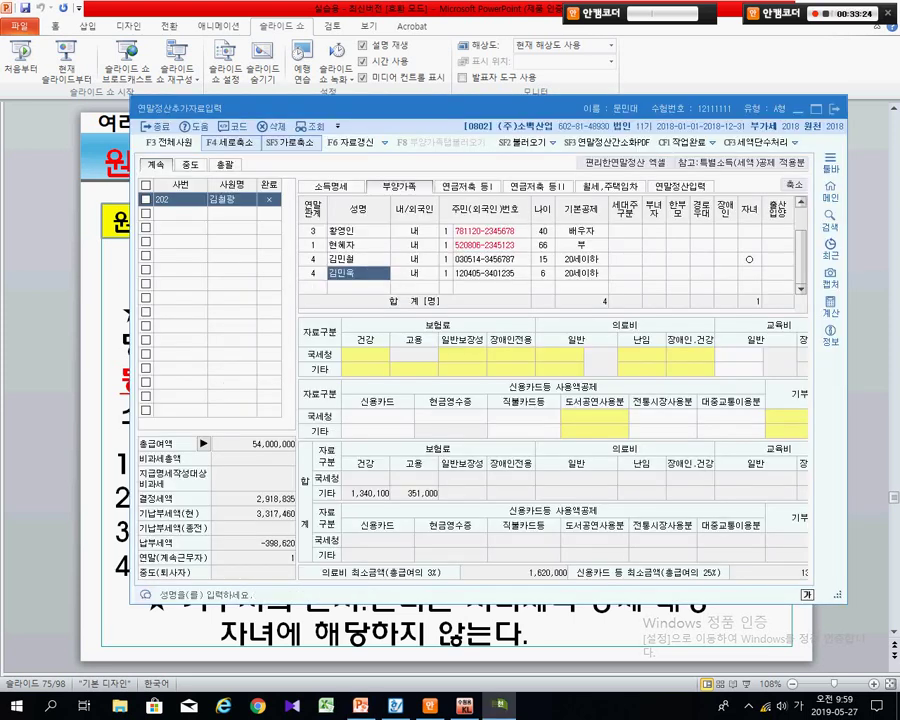
{"action": "left_click_drag", "start_coordinate": [727, 263], "coordinate": [762, 293]}
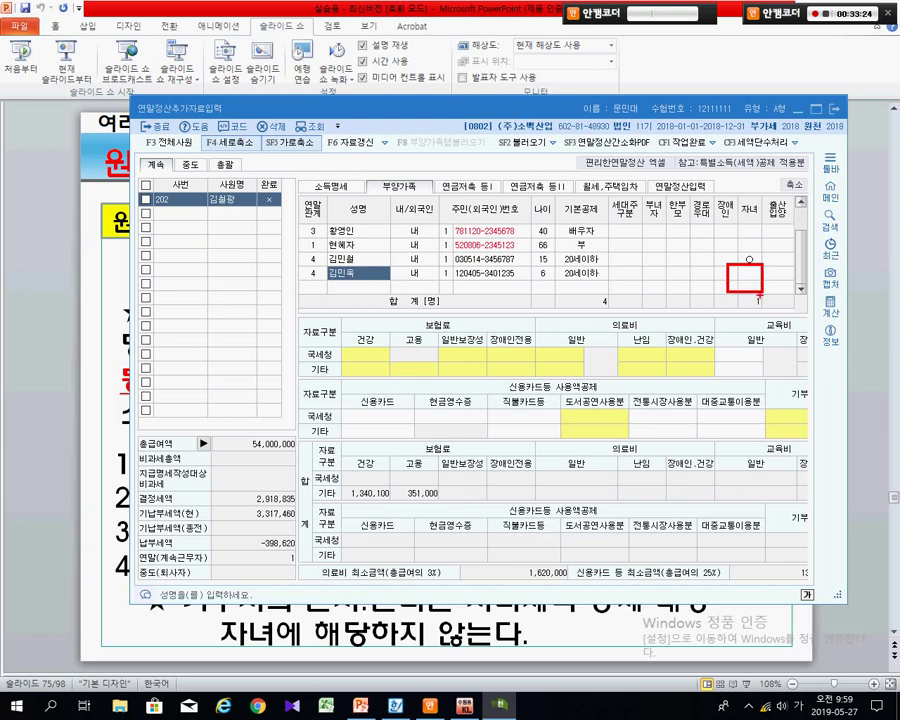
{"action": "mouse_move", "coordinate": [308, 244]}
{"action": "left_mouse_down"}
{"action": "mouse_move", "coordinate": [672, 290]}
{"action": "mouse_move", "coordinate": [762, 277]}
{"action": "left_mouse_up"}
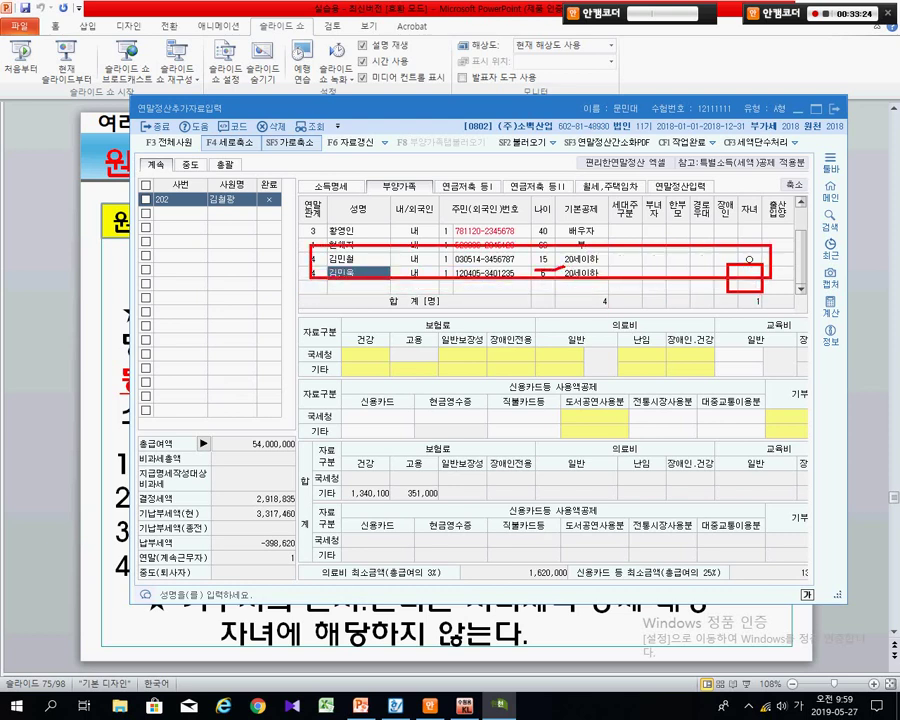
{"action": "left_click_drag", "start_coordinate": [528, 266], "coordinate": [512, 252]}
{"action": "mouse_move", "coordinate": [614, 187]}
{"action": "left_mouse_down"}
{"action": "mouse_move", "coordinate": [600, 241]}
{"action": "mouse_move", "coordinate": [611, 187]}
{"action": "mouse_move", "coordinate": [626, 202]}
{"action": "left_mouse_up"}
{"action": "mouse_move", "coordinate": [685, 175]}
{"action": "left_mouse_down"}
{"action": "mouse_move", "coordinate": [685, 233]}
{"action": "mouse_move", "coordinate": [672, 224]}
{"action": "mouse_move", "coordinate": [708, 223]}
{"action": "left_mouse_up"}
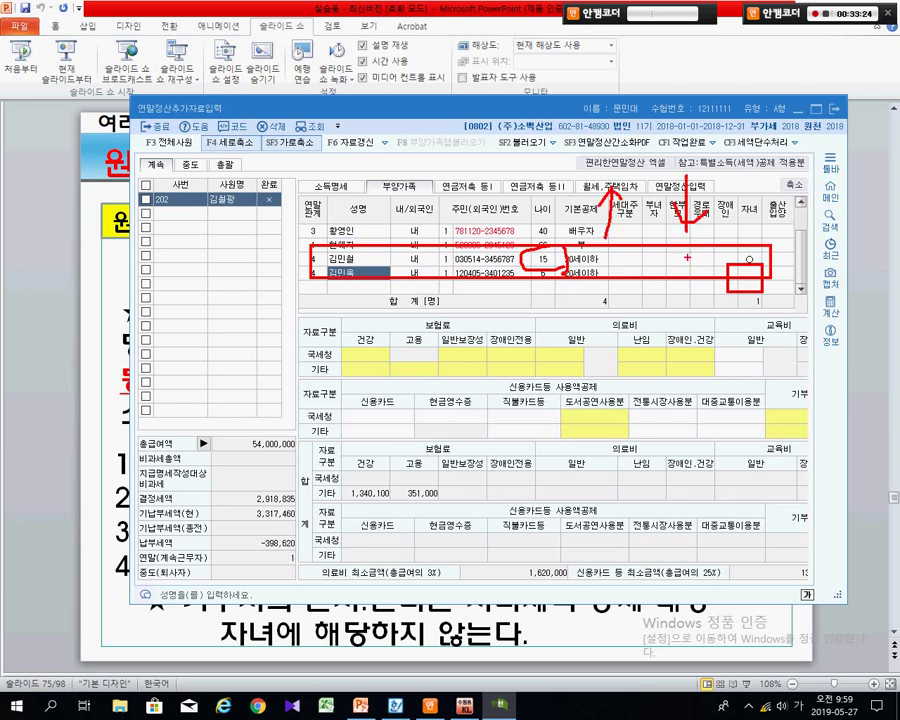
{"action": "mouse_move", "coordinate": [732, 268]}
{"action": "left_mouse_down"}
{"action": "mouse_move", "coordinate": [742, 240]}
{"action": "mouse_move", "coordinate": [760, 262]}
{"action": "mouse_move", "coordinate": [735, 300]}
{"action": "mouse_move", "coordinate": [782, 268]}
{"action": "left_mouse_up"}
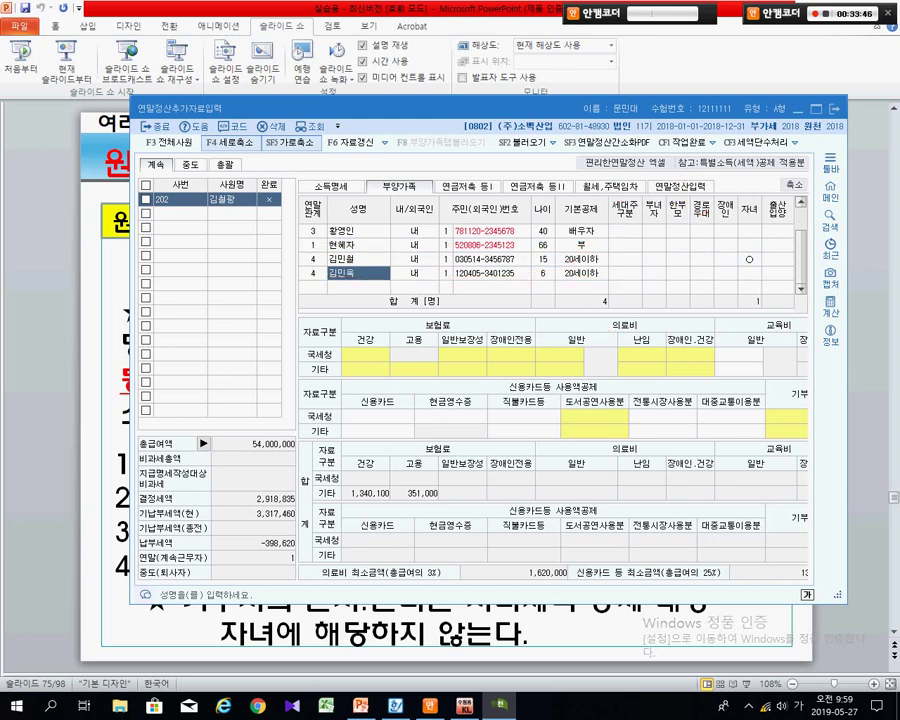
- Scroll the Hangul exam document up to the car-insurance 신용카드 entry and place the caret above the table
{"action": "left_click", "coordinate": [396, 706]}
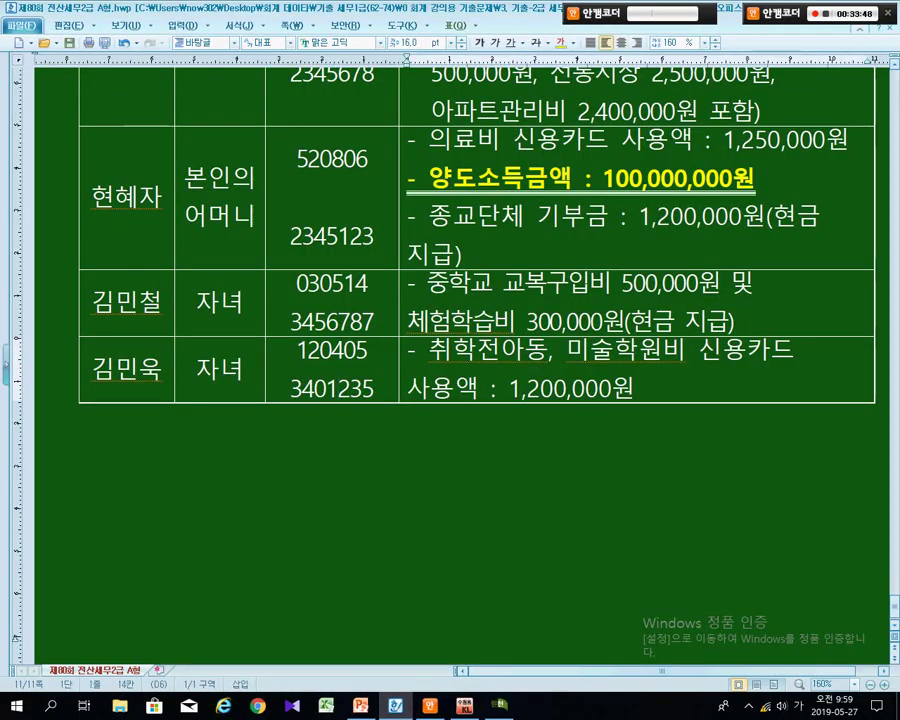
{"action": "scroll", "coordinate": [476, 300], "scroll_direction": "up", "scroll_amount": 3}
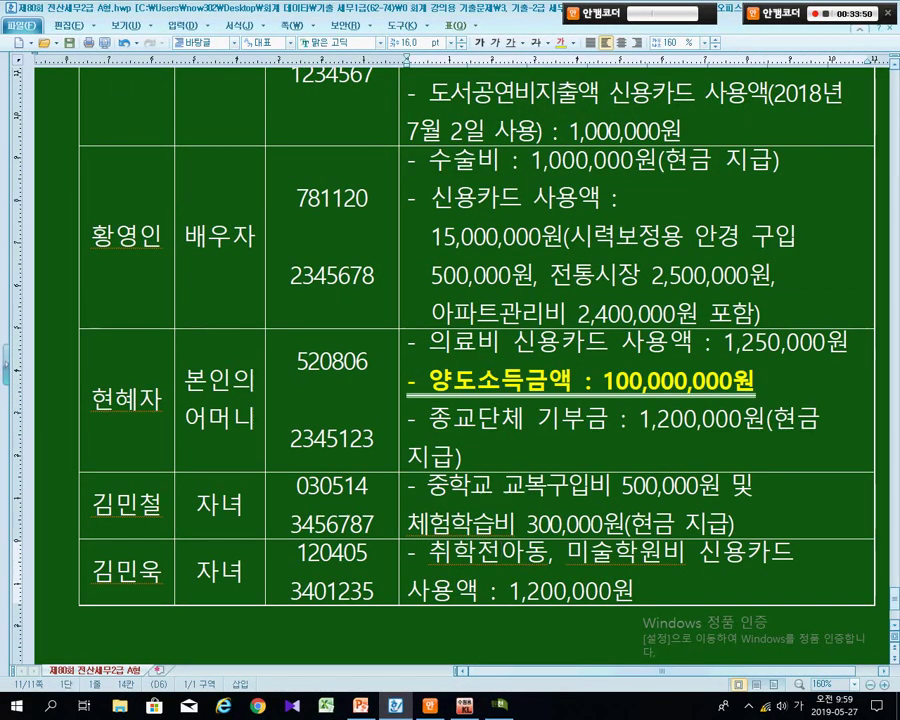
{"action": "scroll", "coordinate": [476, 360], "scroll_direction": "up", "scroll_amount": 3}
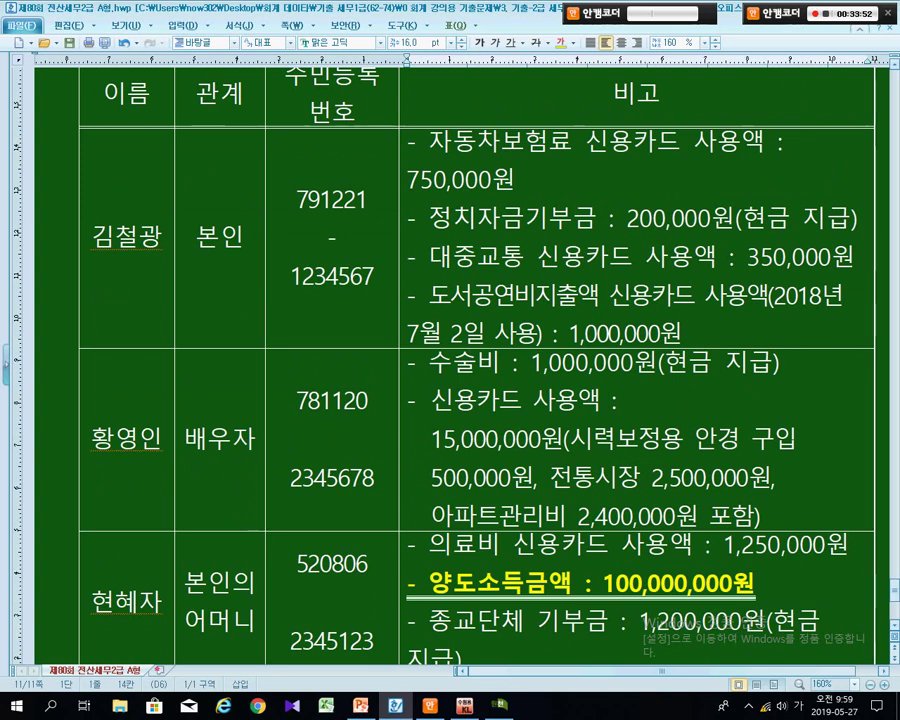
{"action": "scroll", "coordinate": [476, 360], "scroll_direction": "up", "scroll_amount": 1}
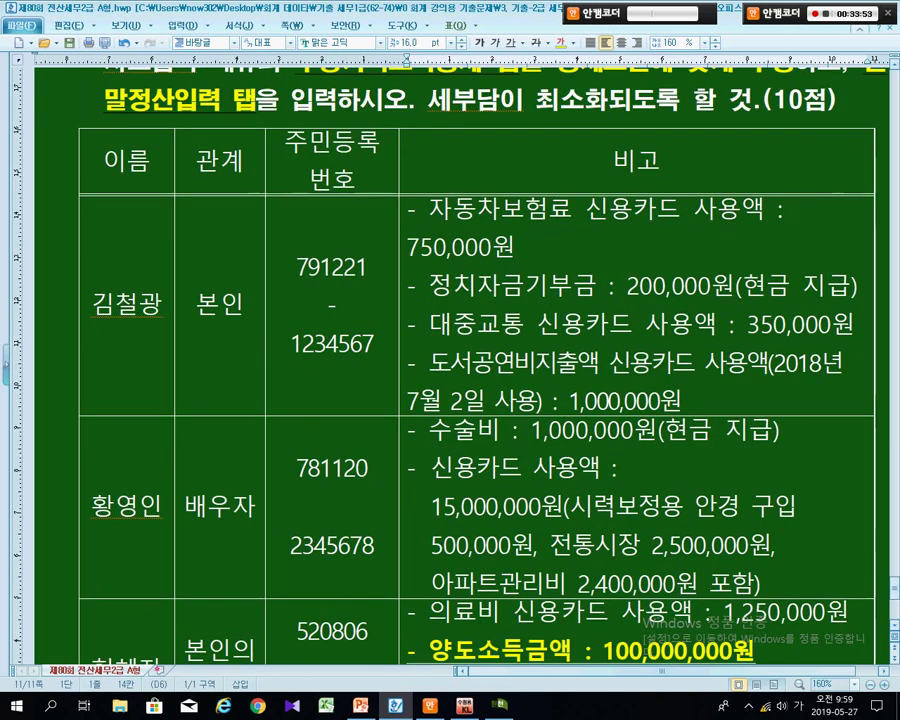
{"action": "left_click_drag", "start_coordinate": [428, 210], "coordinate": [524, 210]}
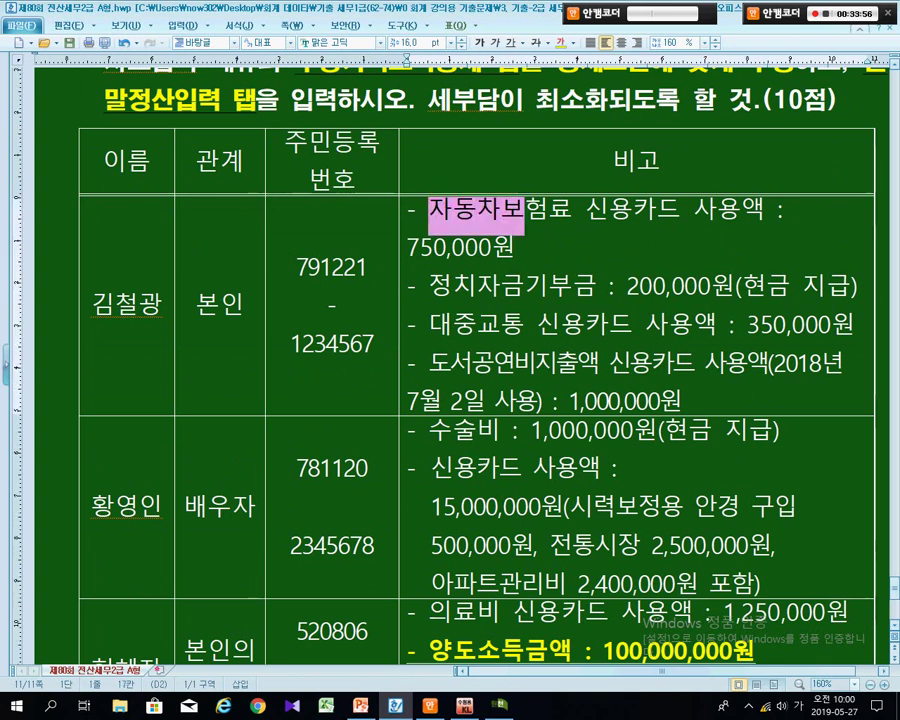
{"action": "left_click", "coordinate": [547, 210]}
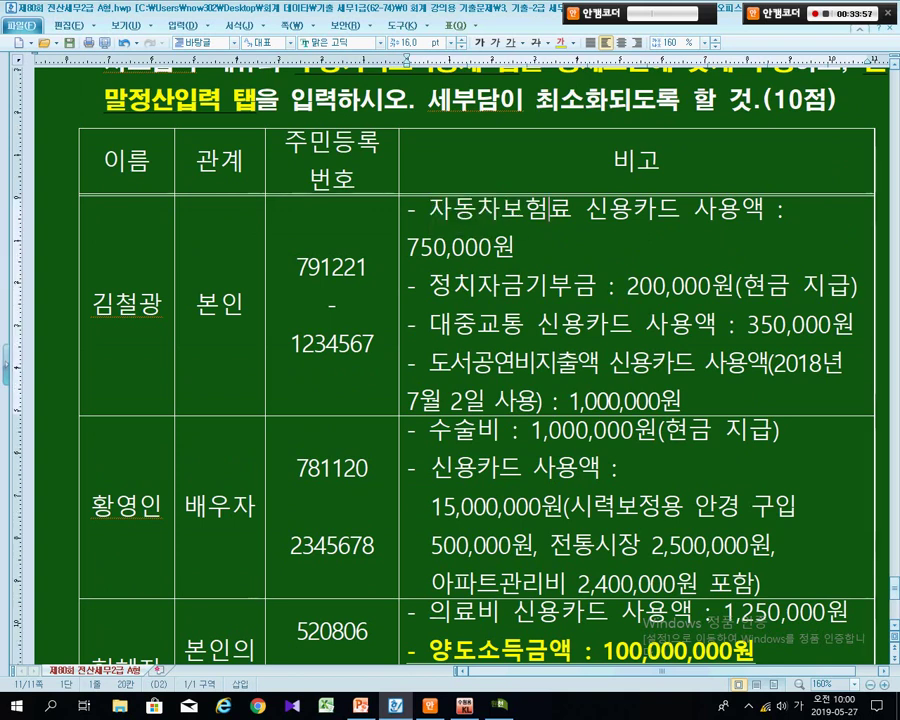
{"action": "double_click", "coordinate": [631, 210]}
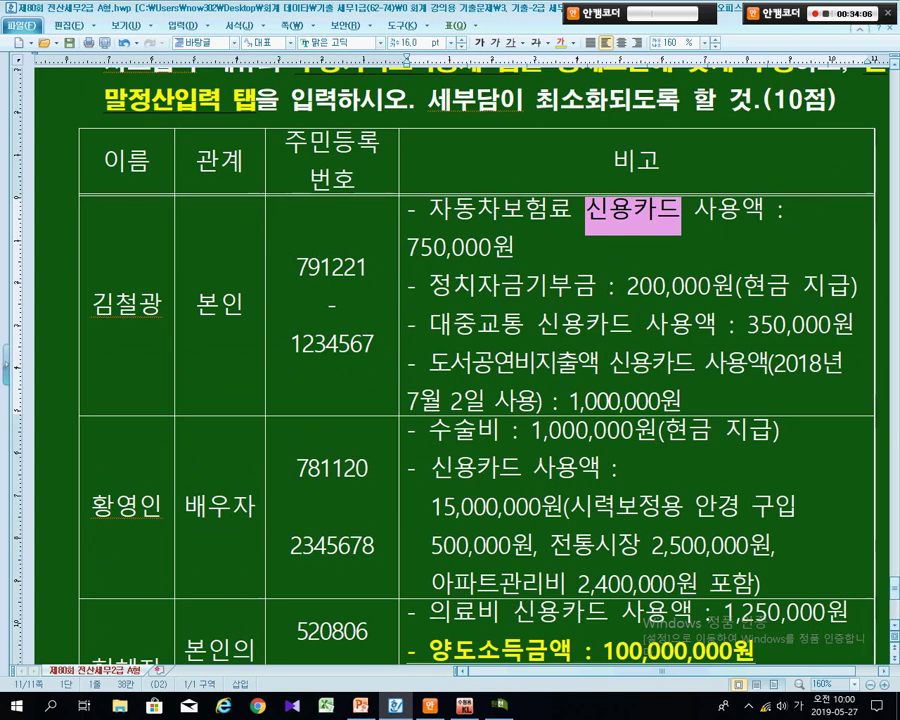
{"action": "key", "text": "Up"}
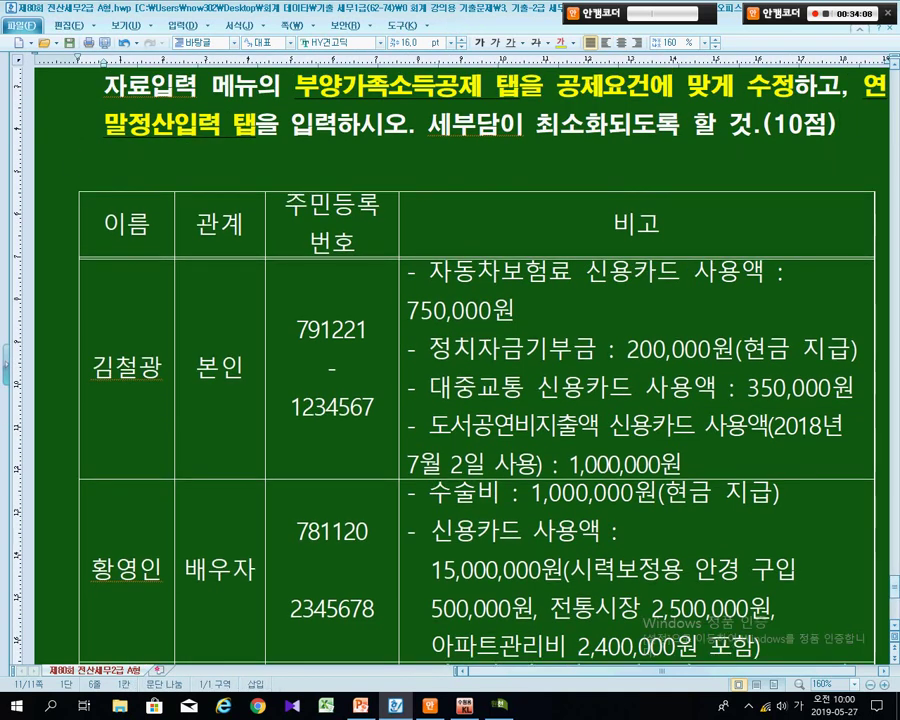
- Type the note '신용카드 공제요건 (소득제한 나이제한 x)' and correct the 신용카드 typo
{"action": "type", "text": "시ㄴ요카드 ㄱ"}
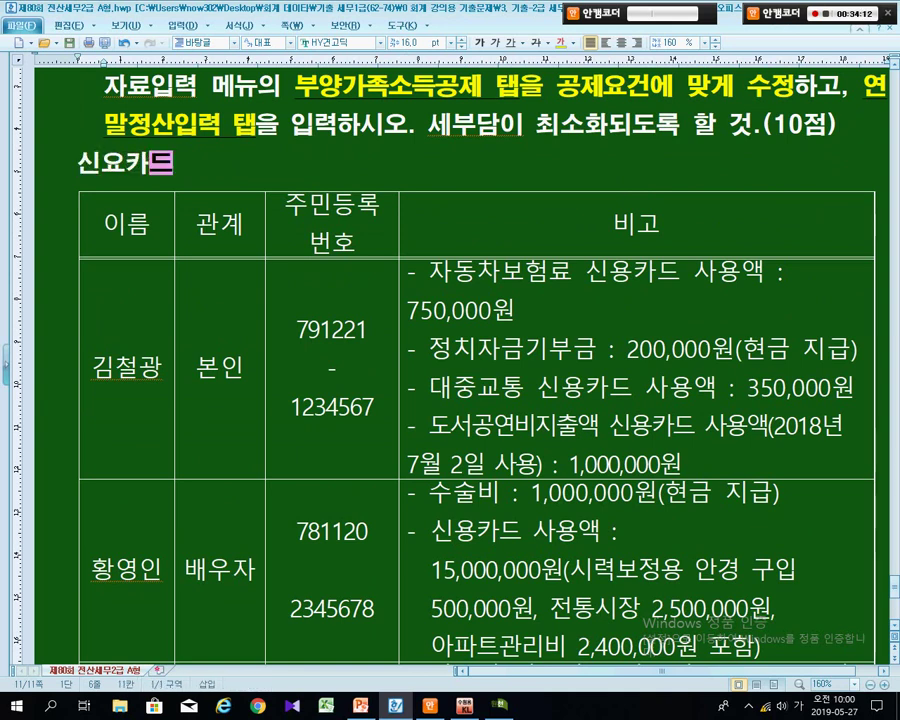
{"action": "type", "text": "ㅗㅇ제요건"}
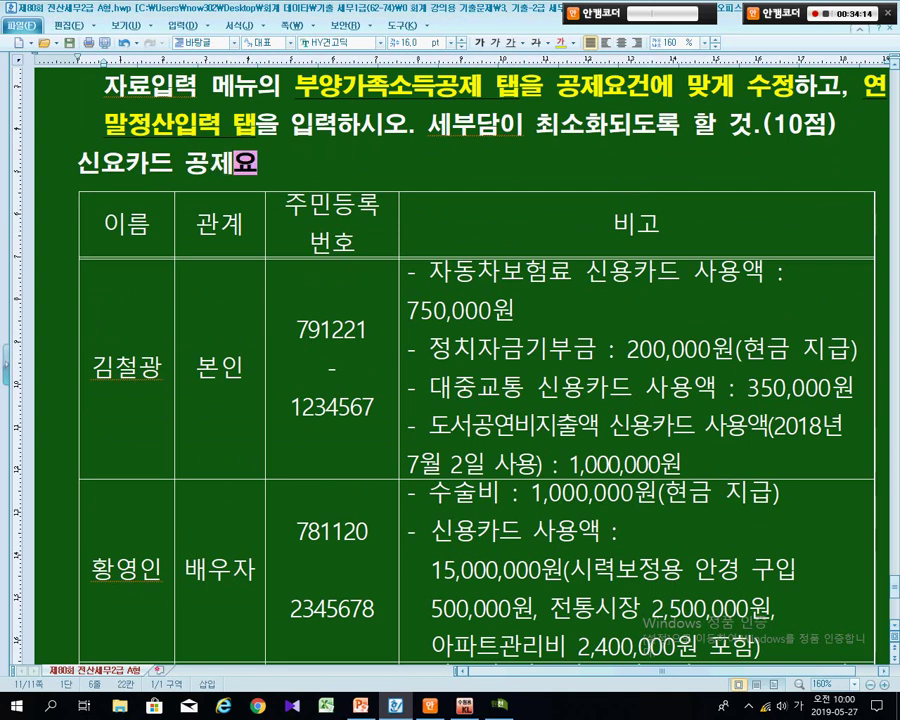
{"action": "type", "text": " ("}
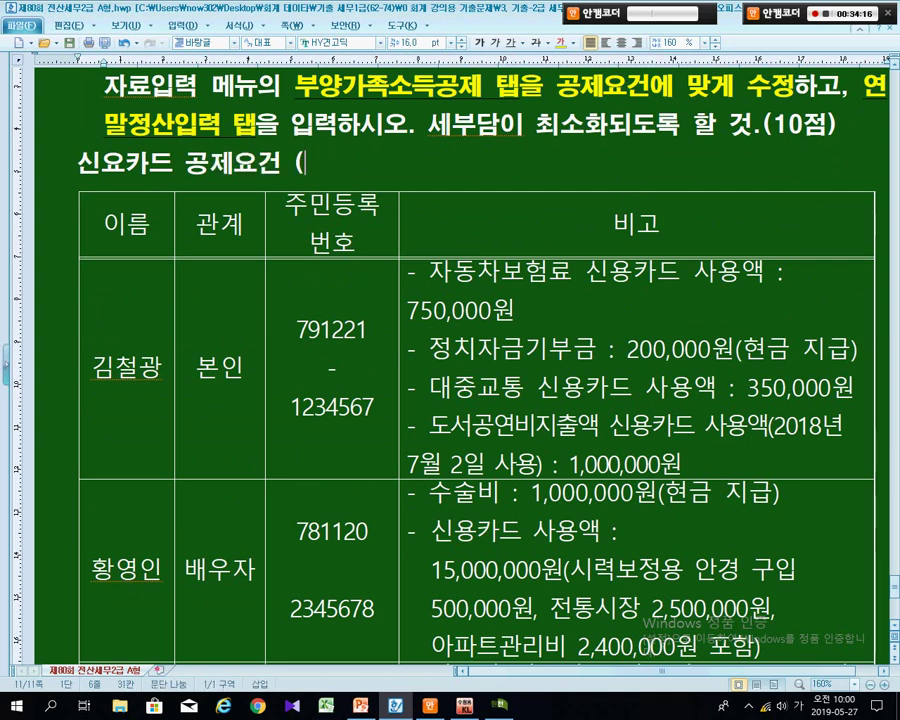
{"action": "type", "text": "소득제한"}
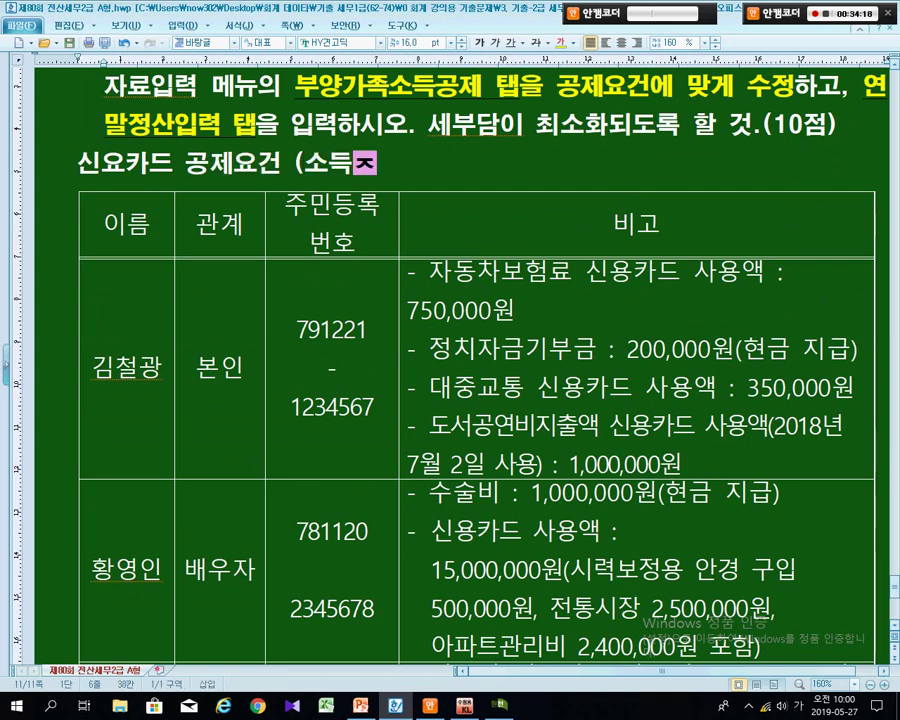
{"action": "type", "text": "이"}
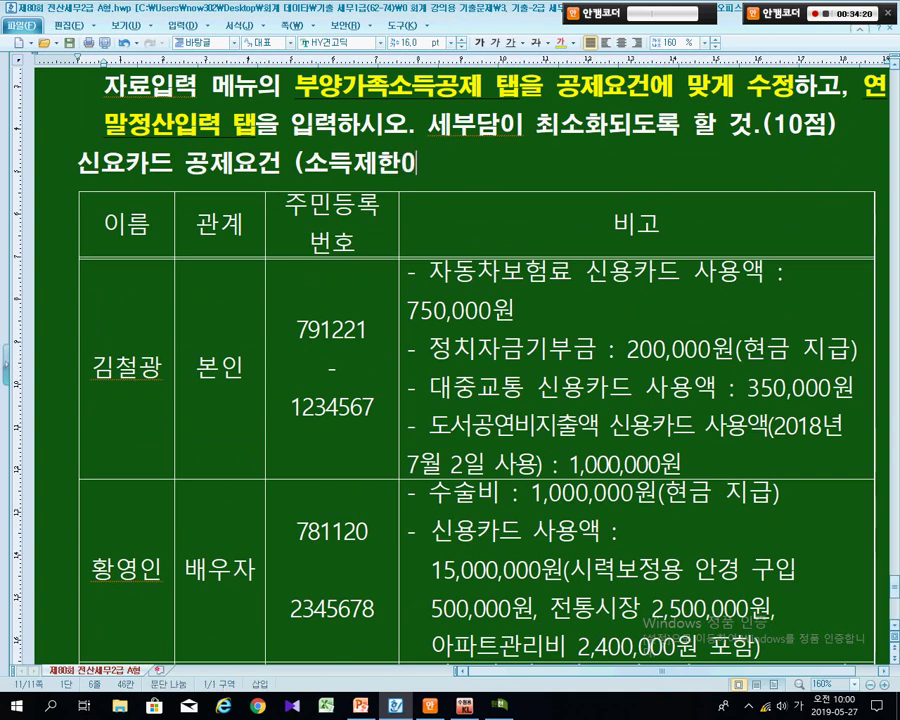
{"action": "type", "text": " 나이제한"}
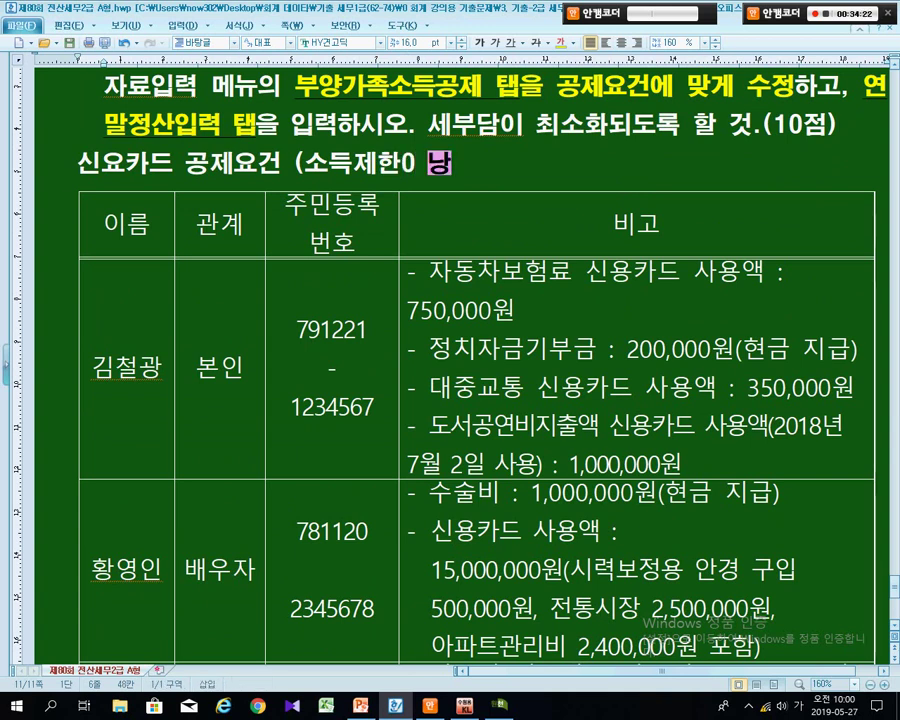
{"action": "key", "text": "Hangul"}
{"action": "type", "text": "x"}
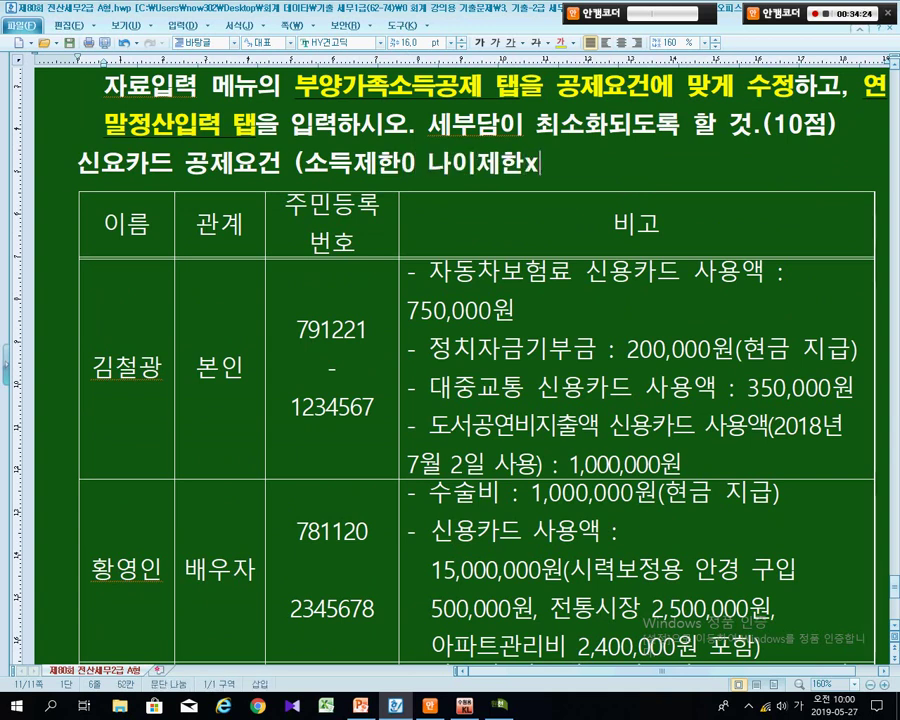
{"action": "type", "text": ")"}
{"action": "key", "text": "Return"}
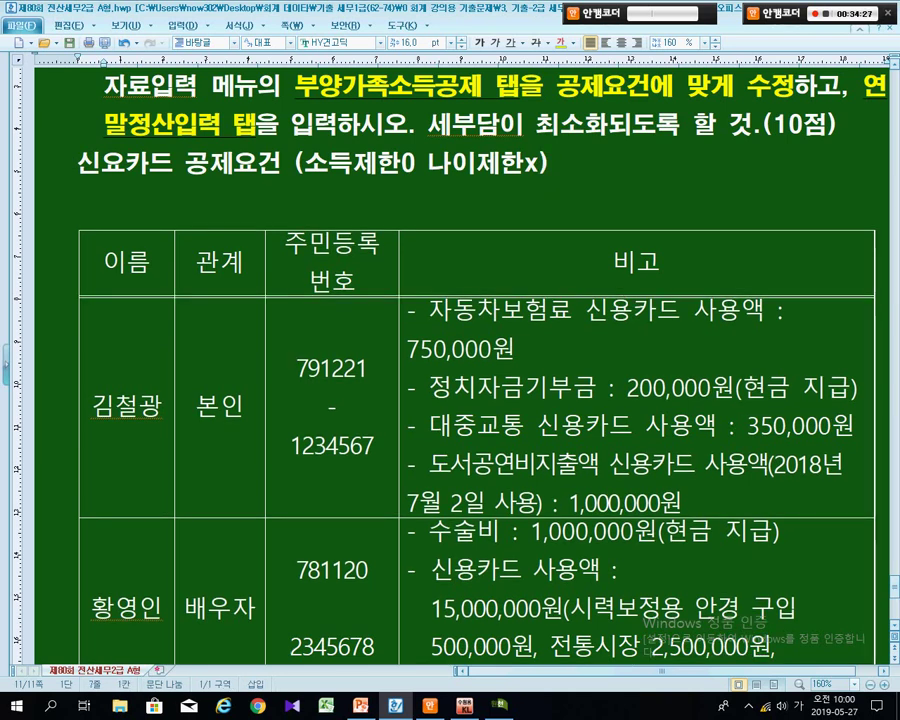
{"action": "left_click", "coordinate": [79, 162]}
{"action": "key", "text": "Delete"}
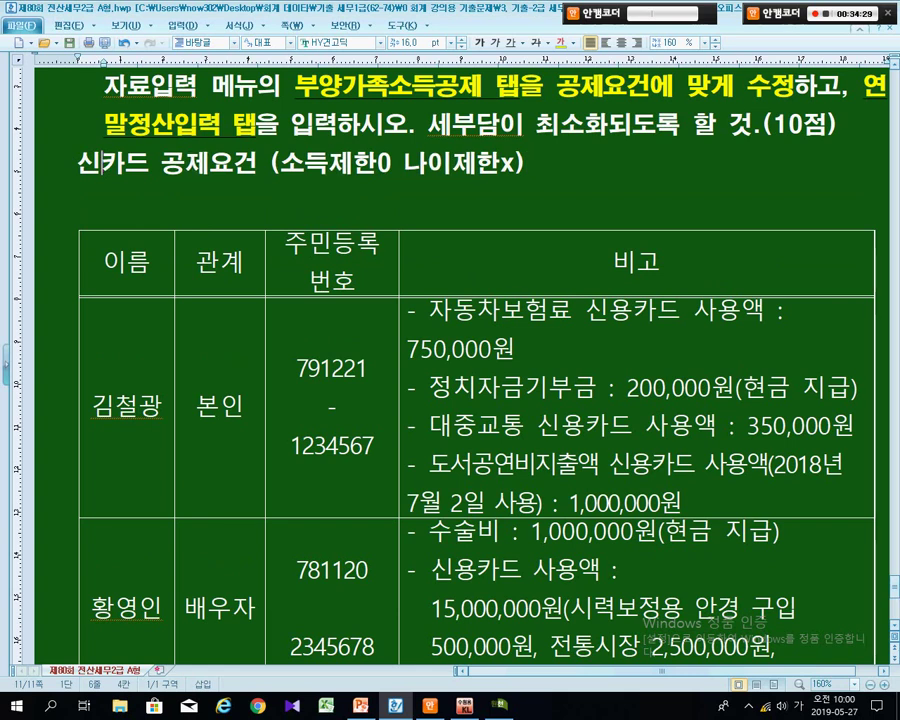
{"action": "type", "text": "dyd"}
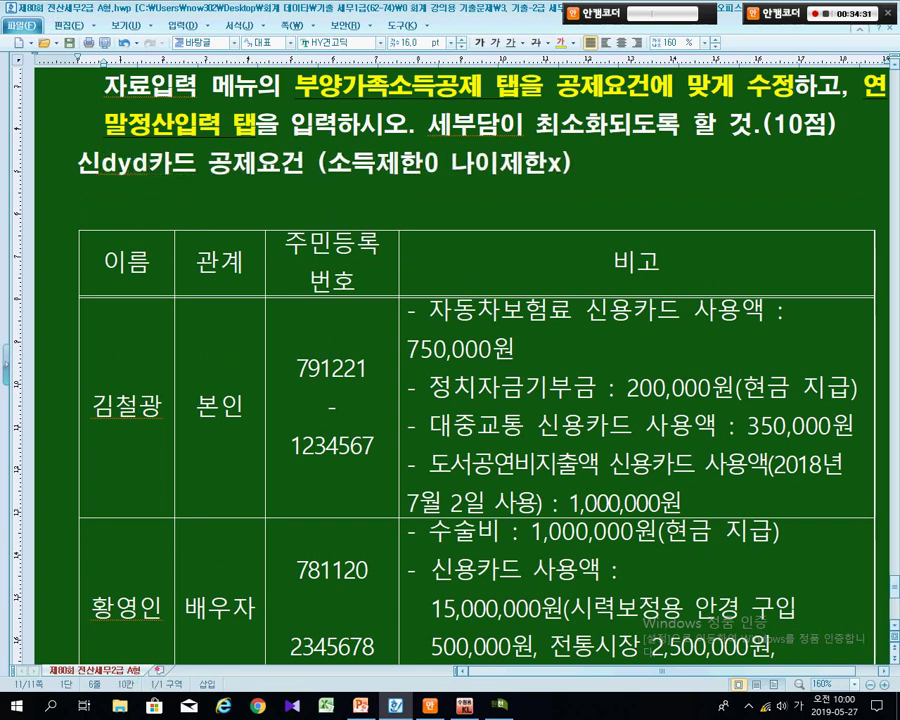
{"action": "key", "text": "BackSpace"}
{"action": "key", "text": "BackSpace"}
{"action": "key", "text": "BackSpace"}
{"action": "key", "text": "Hangul"}
{"action": "type", "text": "용"}
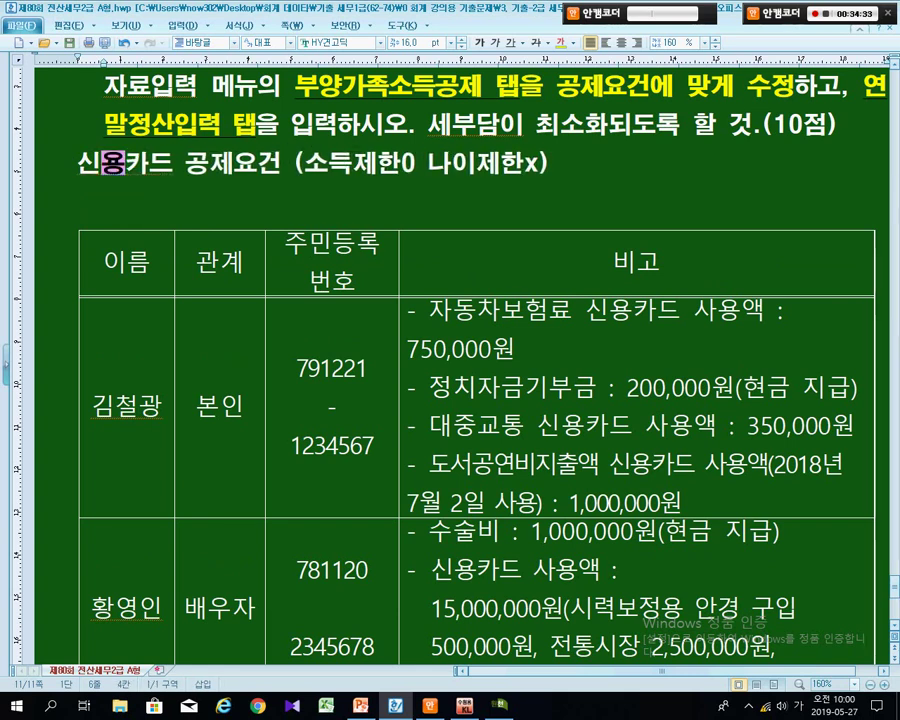
{"action": "key", "text": "Left"}
- Add the line '공제대상 (배우자와, 직계존비속) (형제자매 x)' below it
{"action": "left_click", "coordinate": [78, 200]}
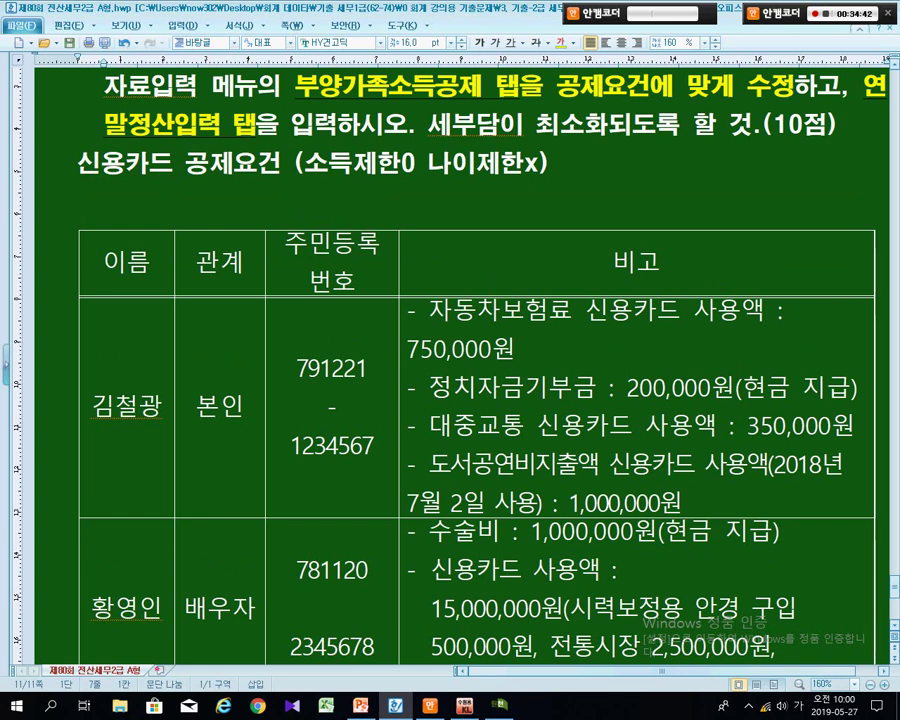
{"action": "type", "text": "공제대"}
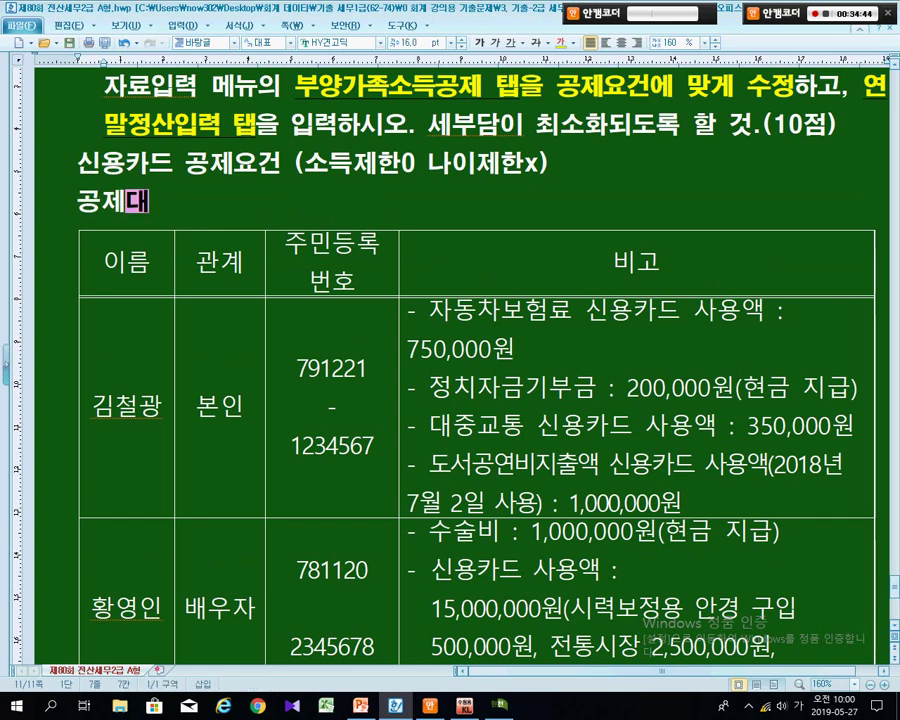
{"action": "type", "text": "상 "}
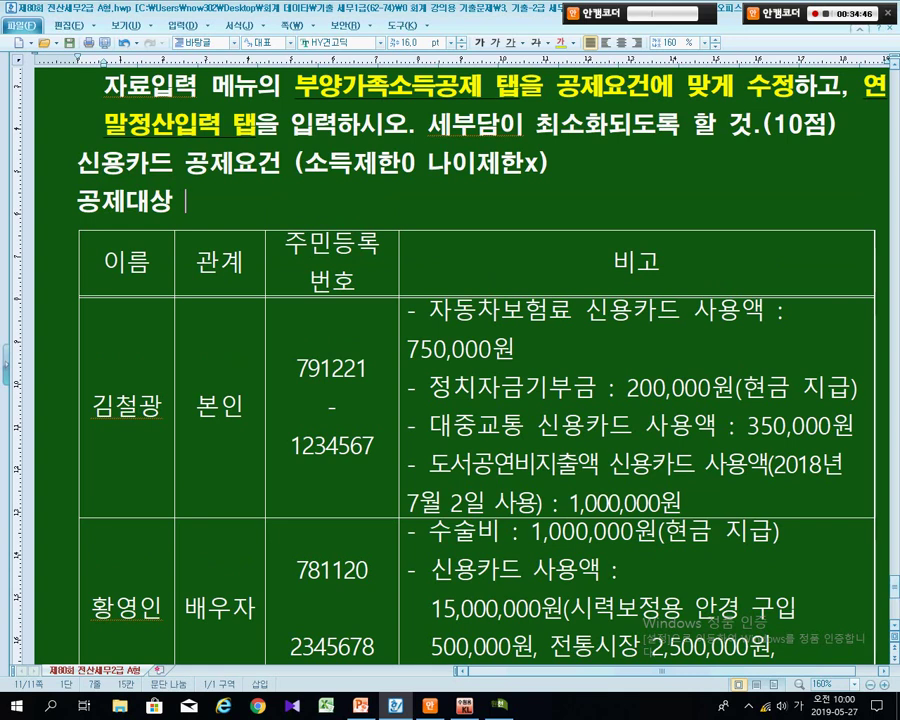
{"action": "type", "text": "(배"}
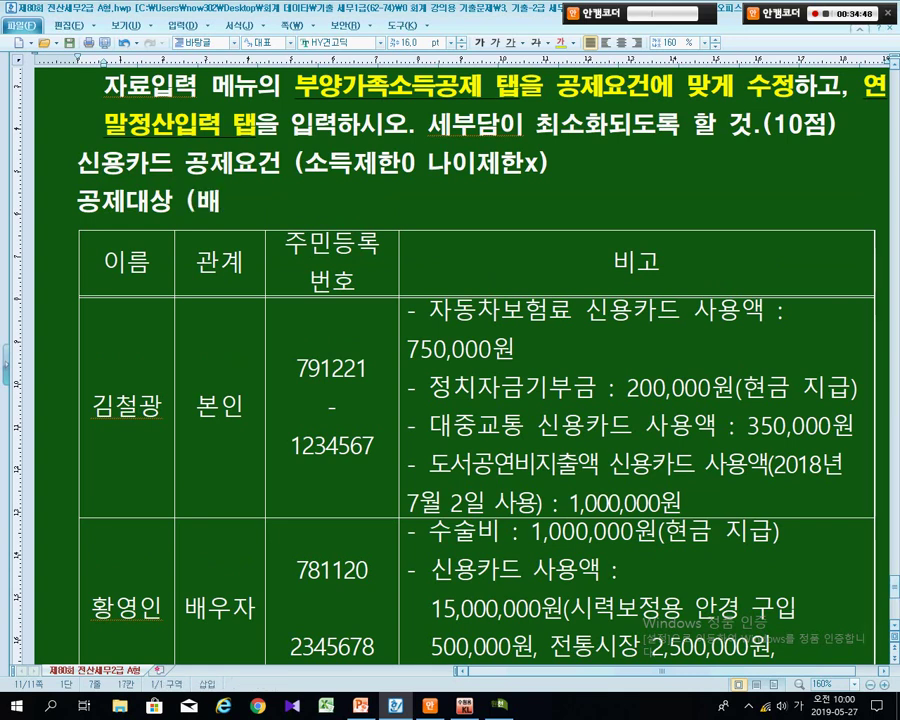
{"action": "type", "text": "우장와,"}
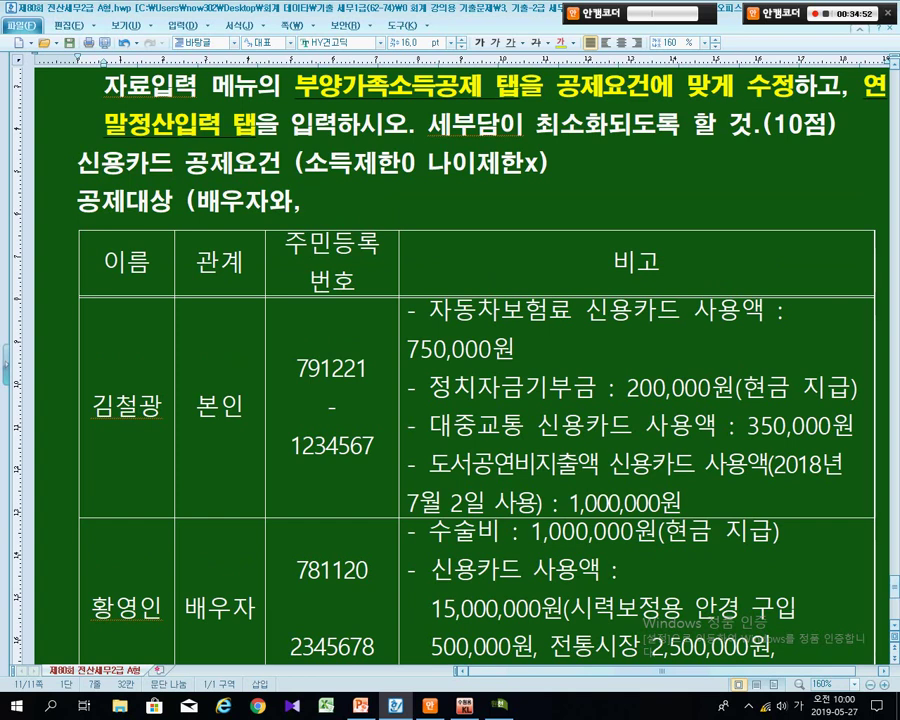
{"action": "type", "text": " 직계종비"}
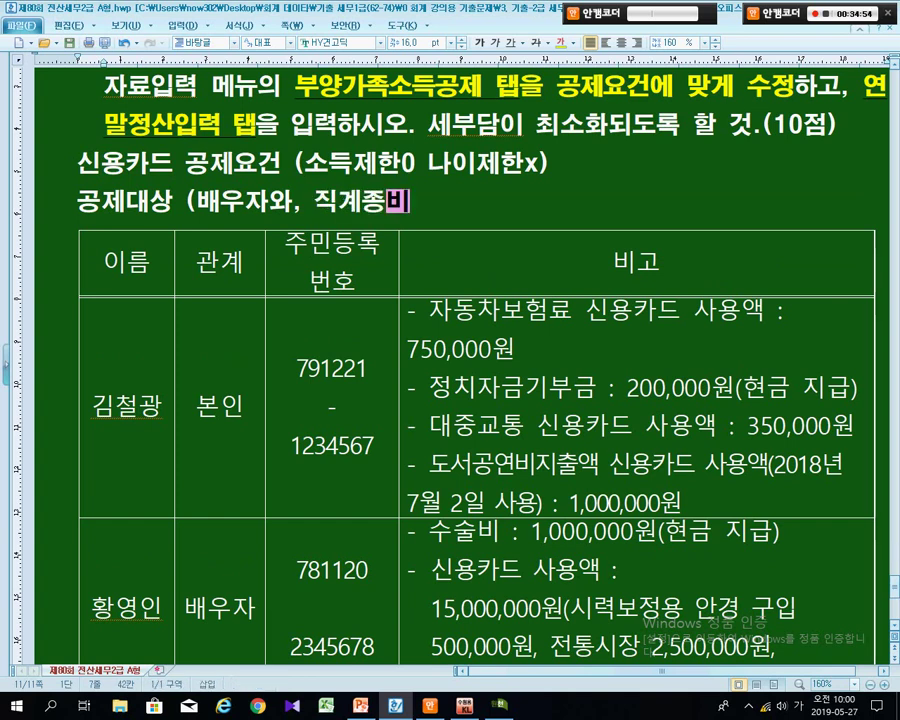
{"action": "key", "text": "BackSpace"}
{"action": "key", "text": "BackSpace"}
{"action": "type", "text": "존비속"}
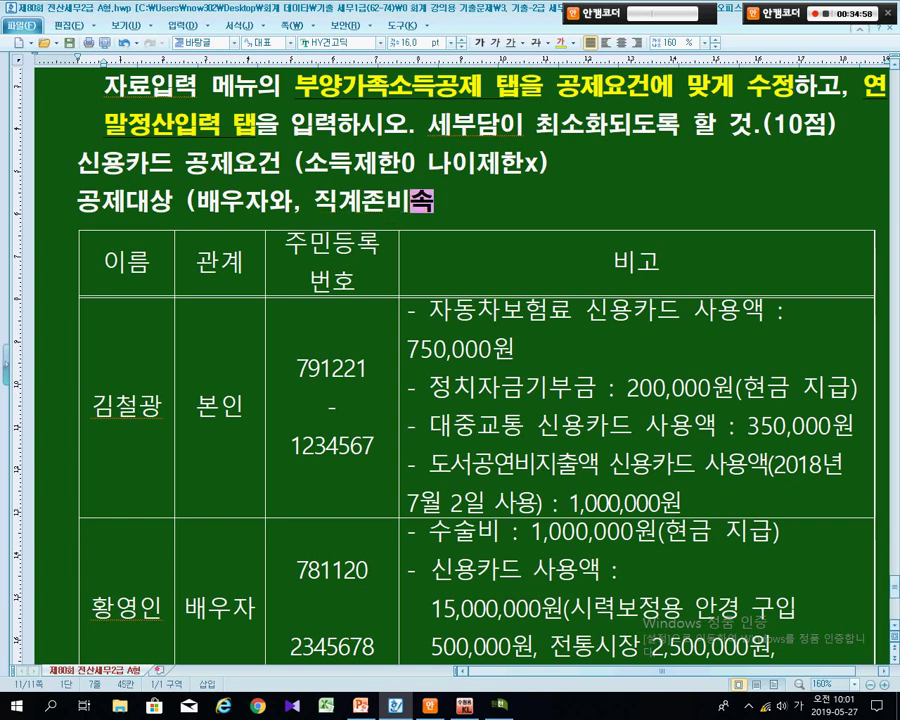
{"action": "type", "text": ") "}
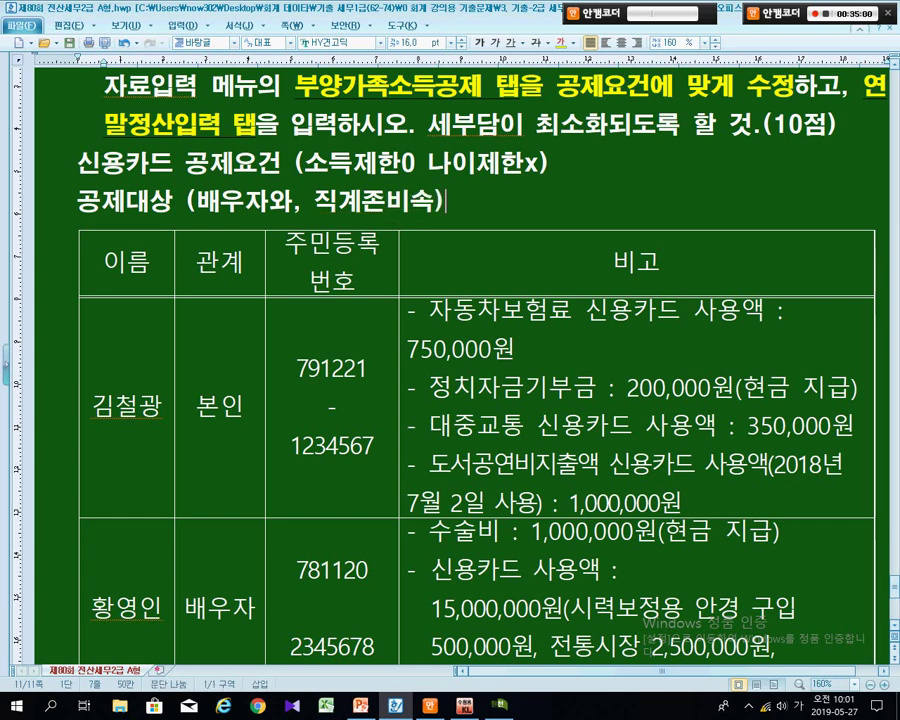
{"action": "type", "text": "("}
{"action": "type", "text": "형제자메"}
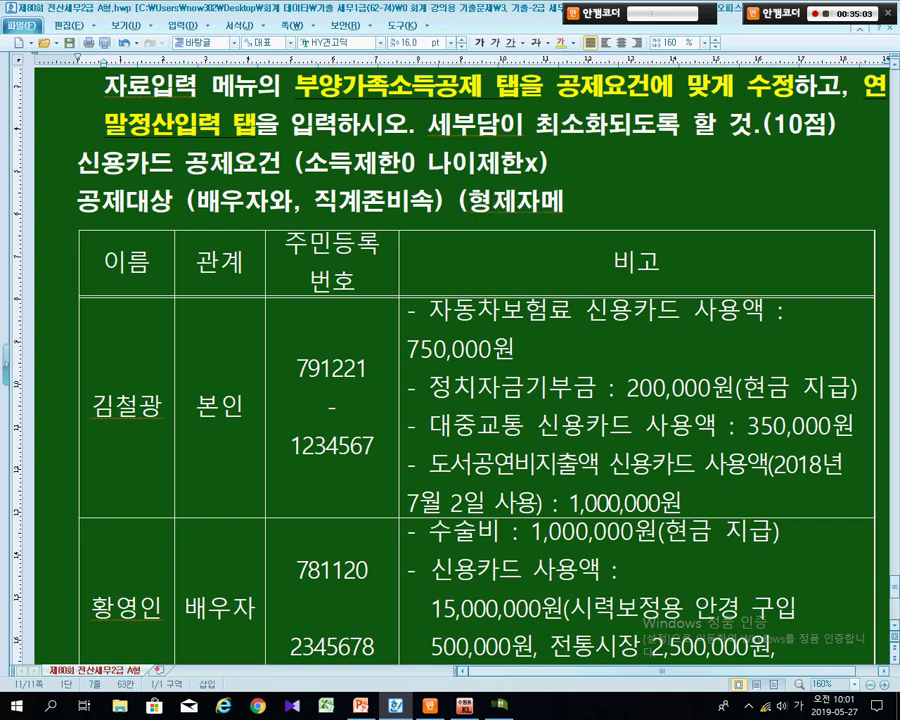
{"action": "key", "text": "BackSpace"}
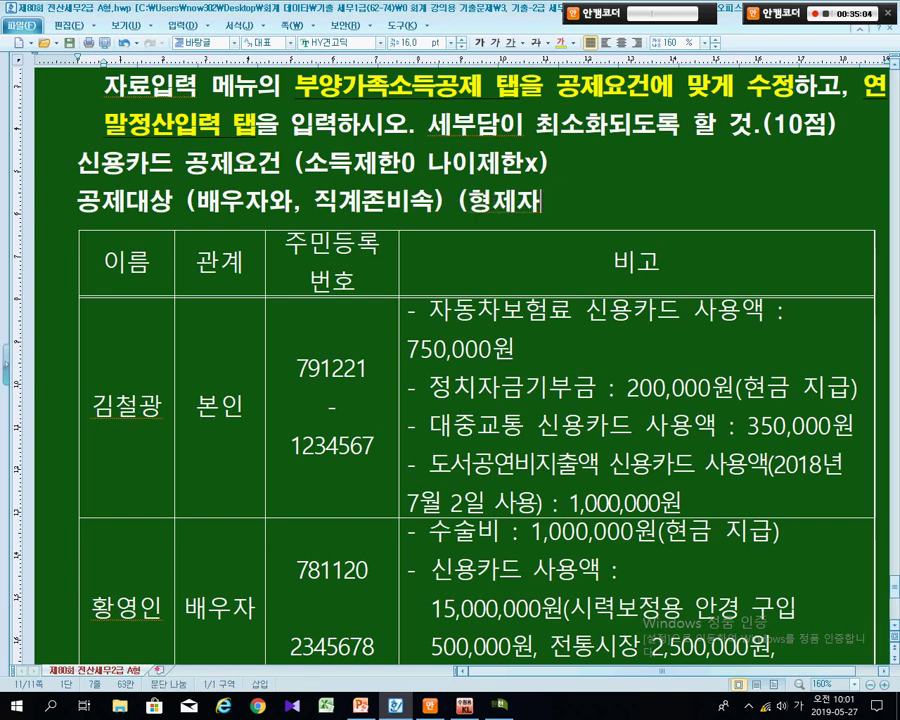
{"action": "type", "text": "매   x)"}
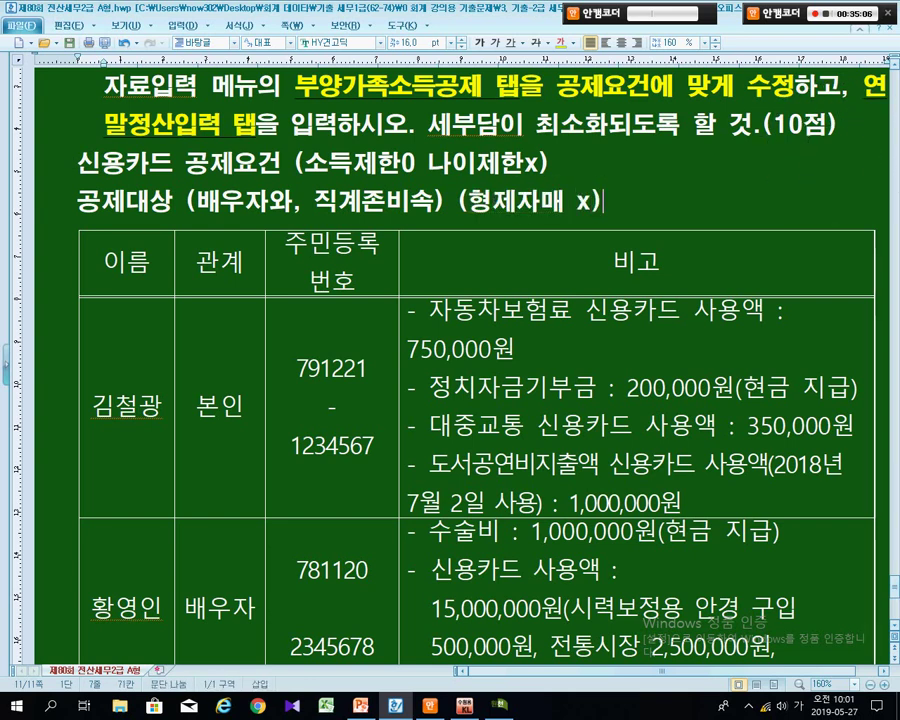
{"action": "key", "text": "Return"}
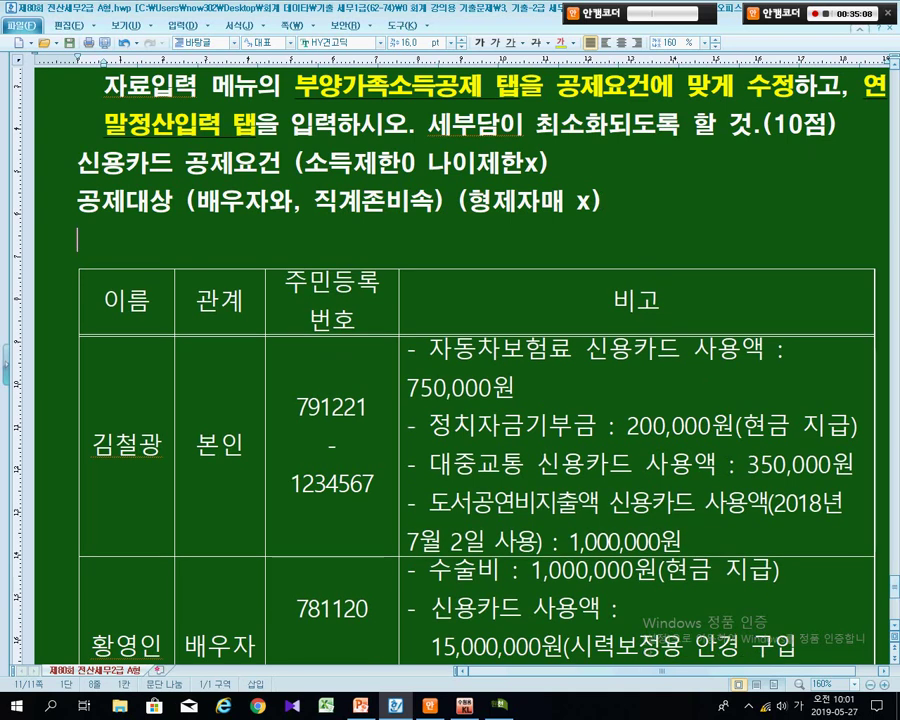
- Start the list '신용카드와 중복공제되는 항목' with item '1. 의료비'
{"action": "type", "text": "신용카드오"}
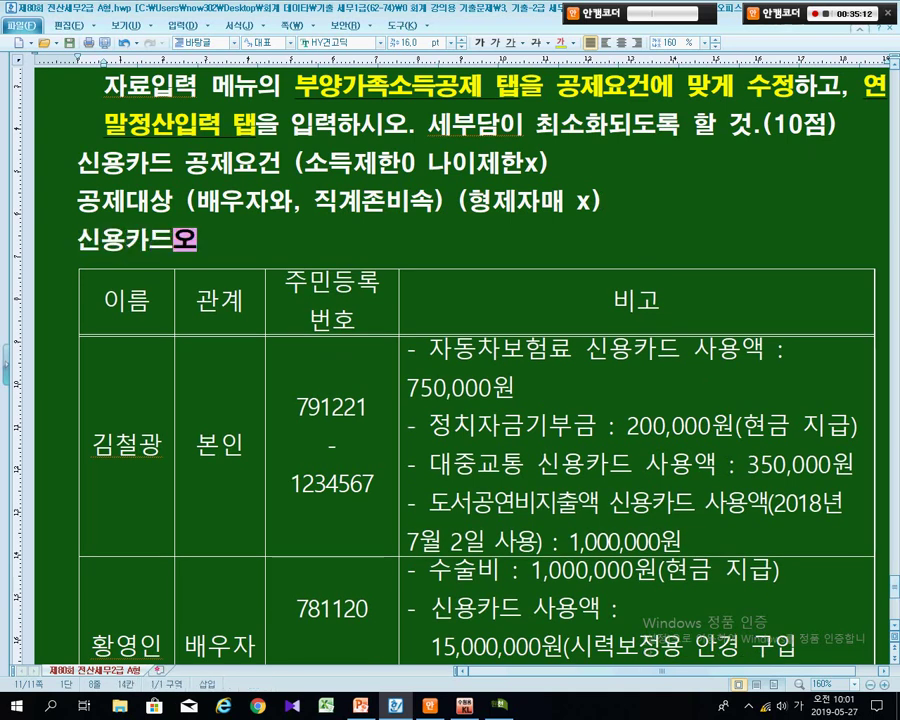
{"action": "type", "text": "ㅏ 중복"}
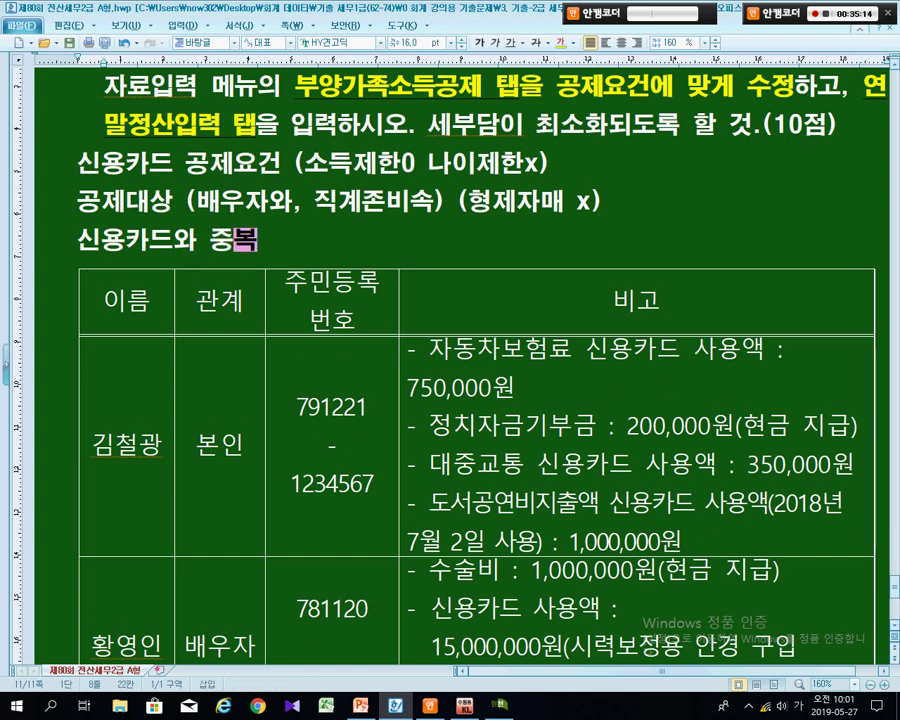
{"action": "type", "text": "공제되는 "}
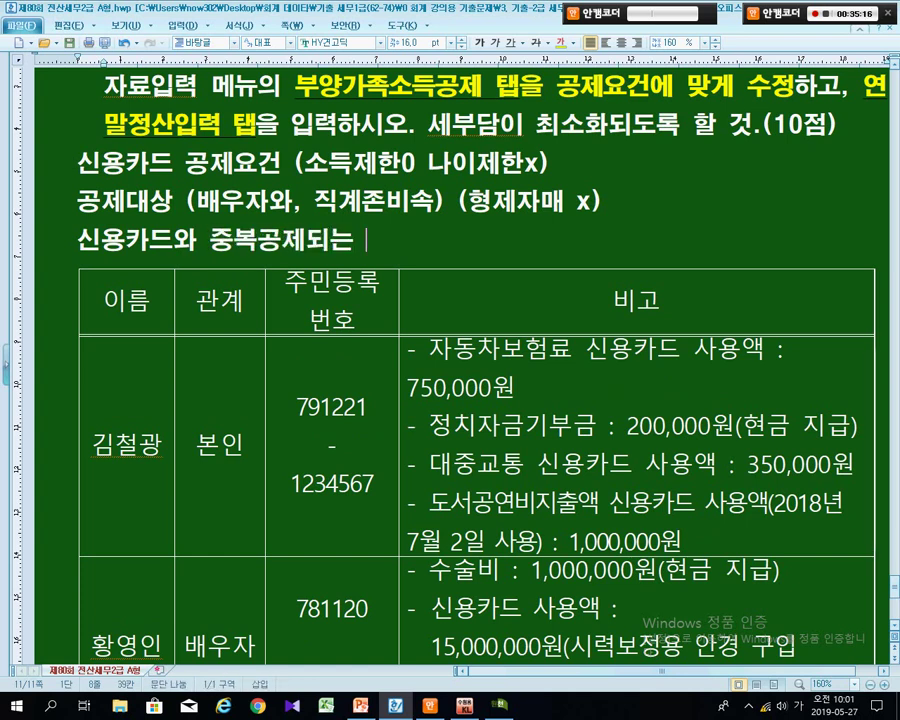
{"action": "type", "text": "항목"}
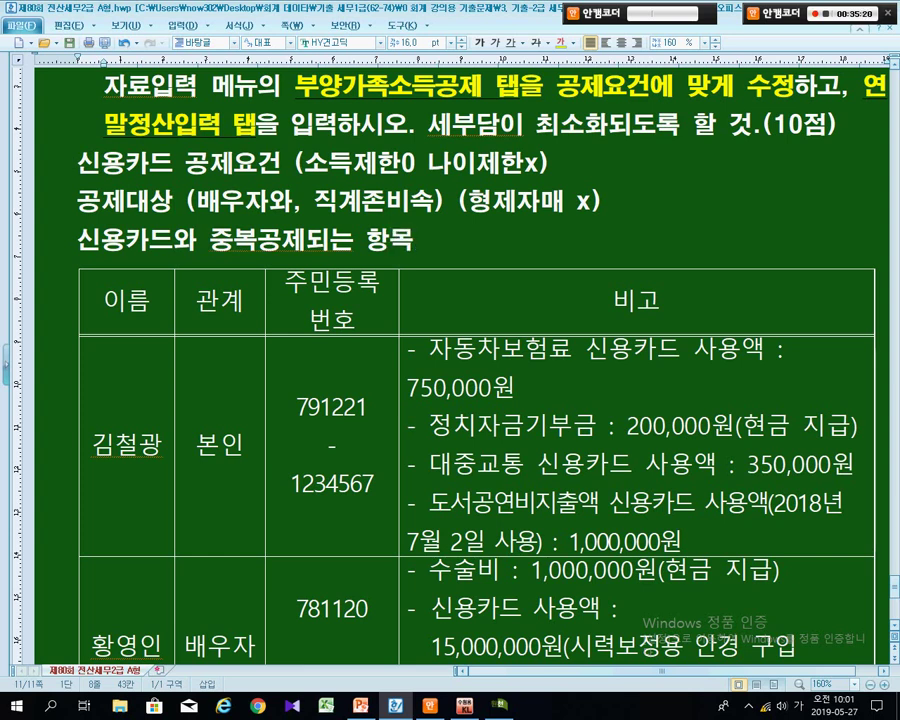
{"action": "key", "text": "Return"}
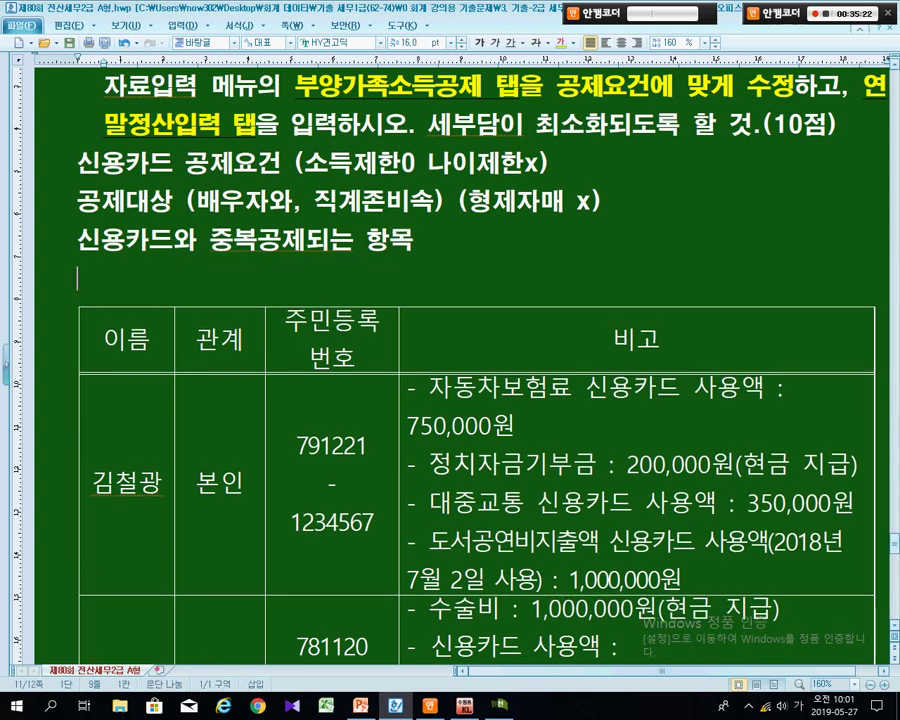
{"action": "type", "text": "1. 의료"}
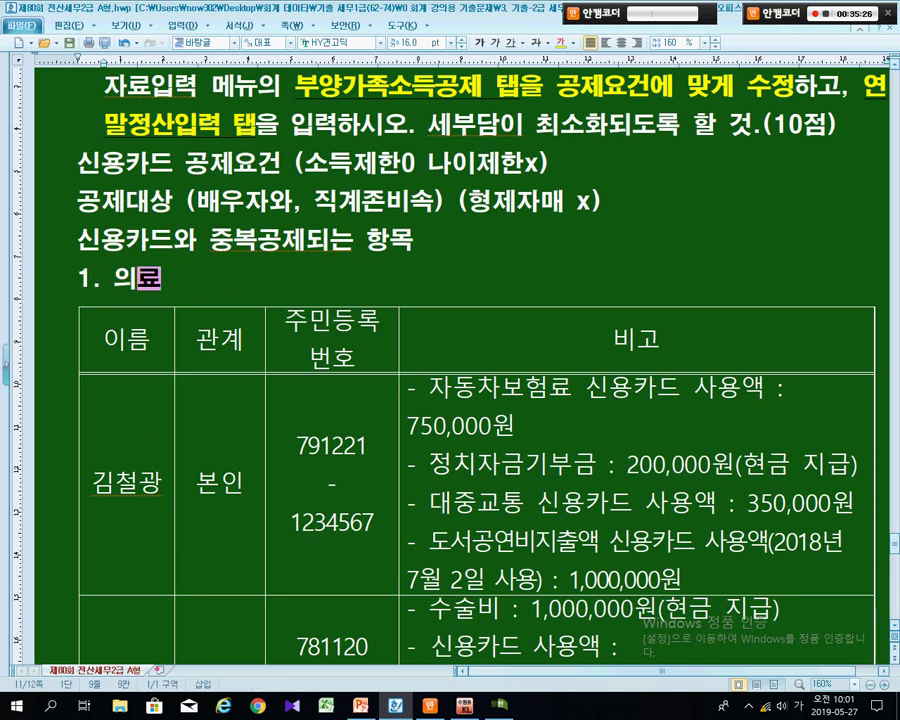
{"action": "type", "text": "비"}
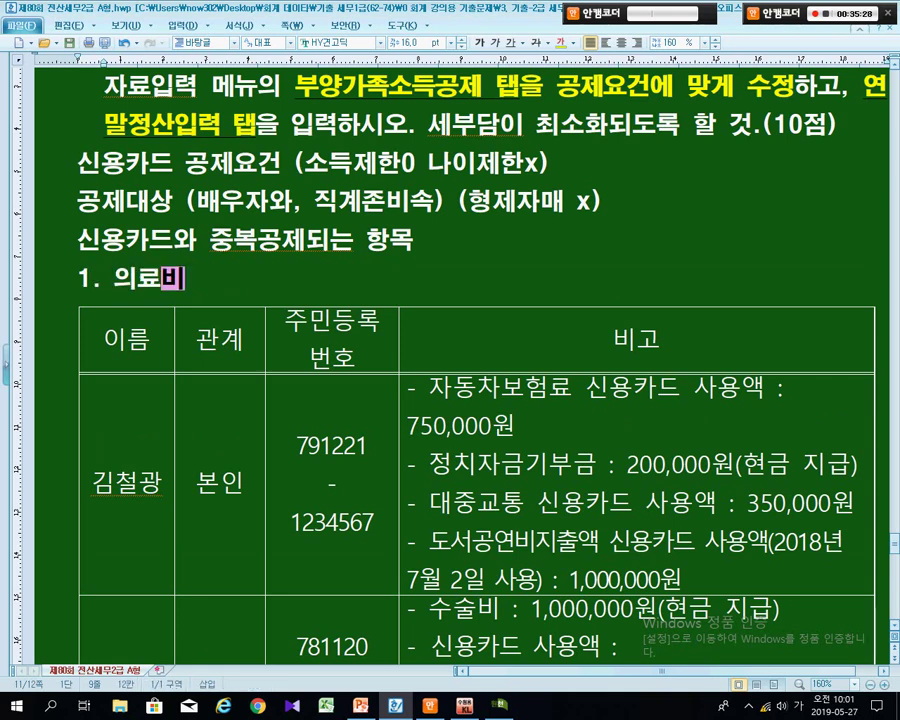
{"action": "key", "text": "Return"}
- Add items '2. 교복구입비' and '3 미취학 아동의 학원비', fixing the spacing
{"action": "type", "text": "2"}
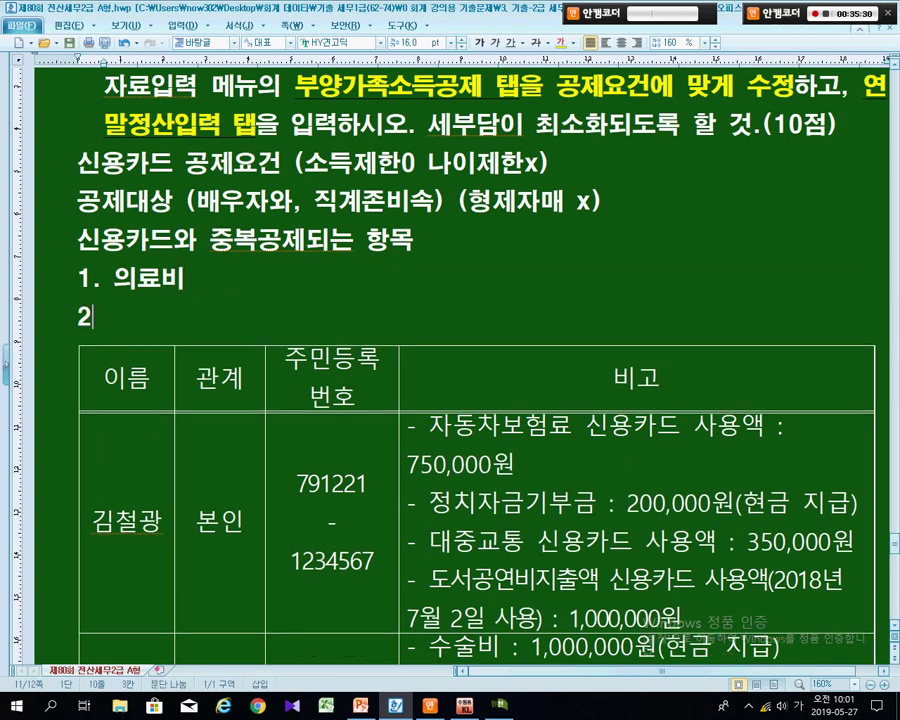
{"action": "type", "text": ". 교"}
{"action": "type", "text": "ㄱ"}
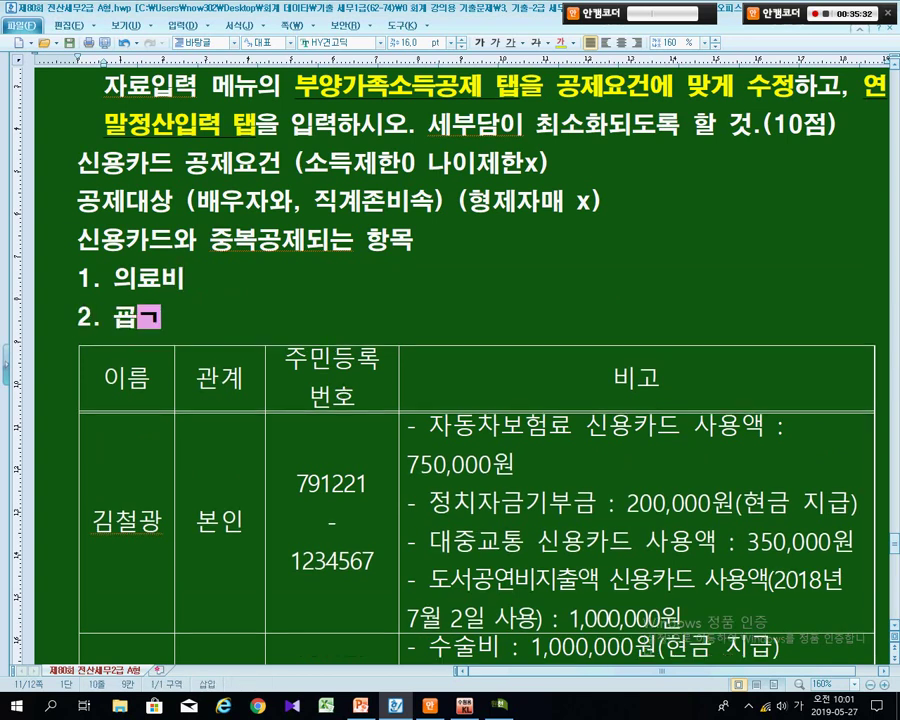
{"action": "key", "text": "BackSpace"}
{"action": "key", "text": "BackSpace"}
{"action": "type", "text": "교복구입"}
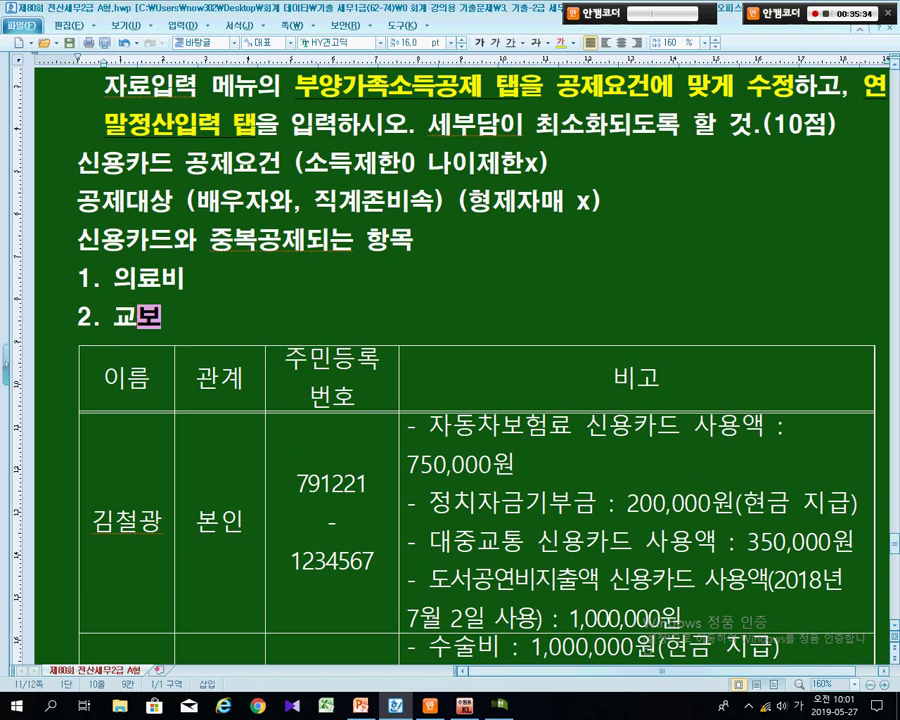
{"action": "type", "text": "비"}
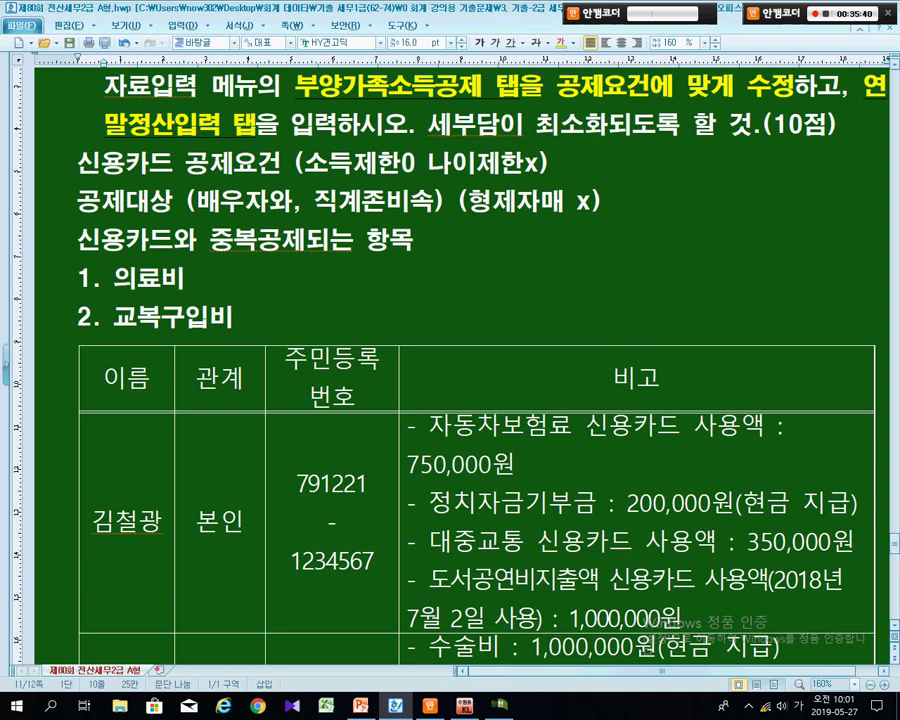
{"action": "type", "text": "   3 "}
{"action": "type", "text": "미취학아"}
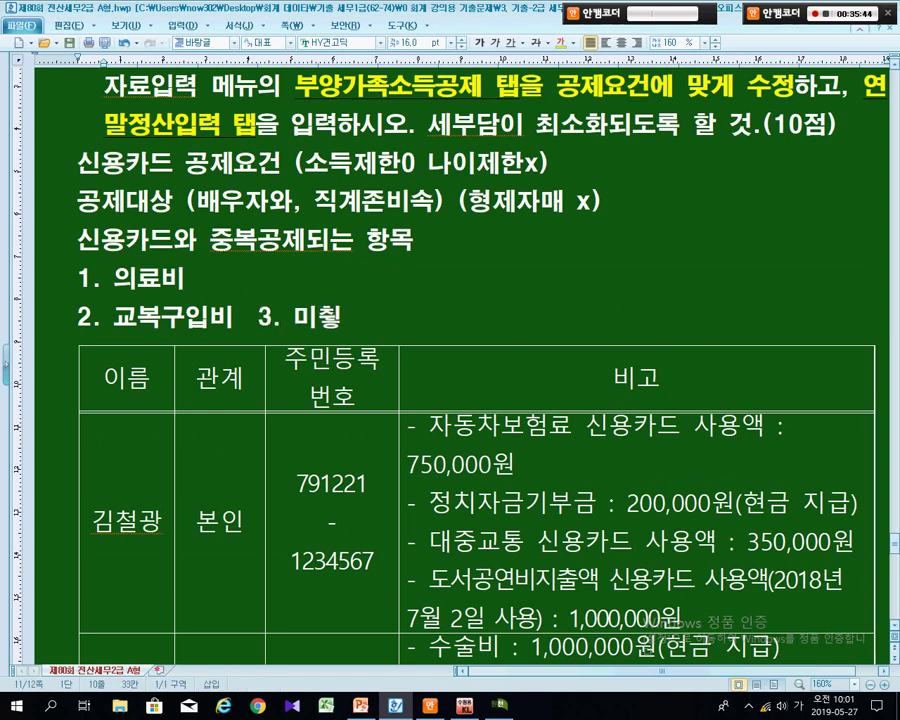
{"action": "type", "text": "동의"}
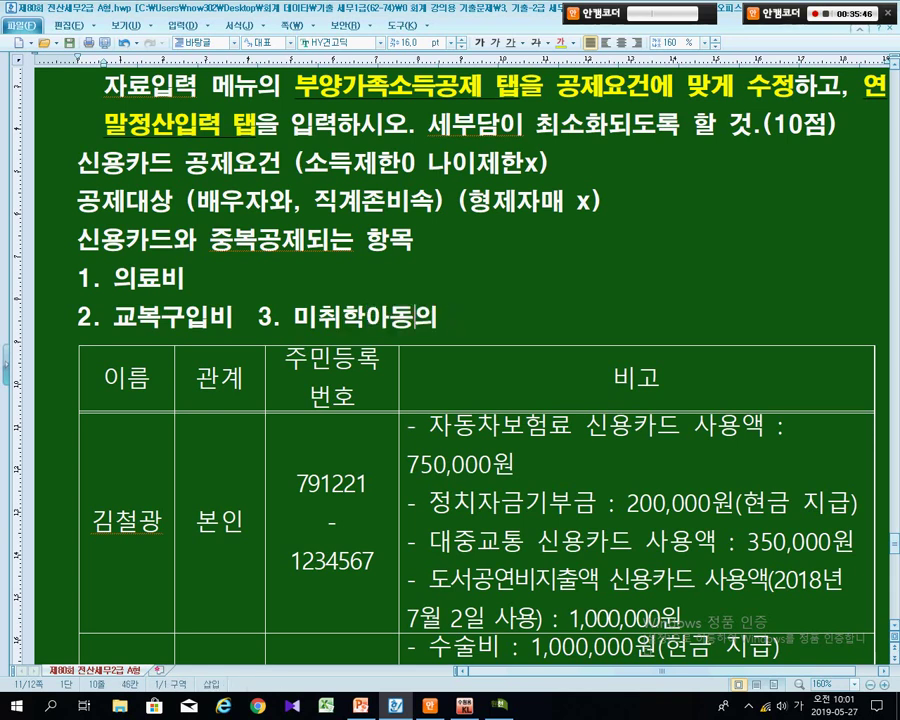
{"action": "left_click", "coordinate": [352, 318]}
{"action": "key", "text": "BackSpace"}
{"action": "left_click", "coordinate": [377, 318]}
{"action": "left_click", "coordinate": [451, 318]}
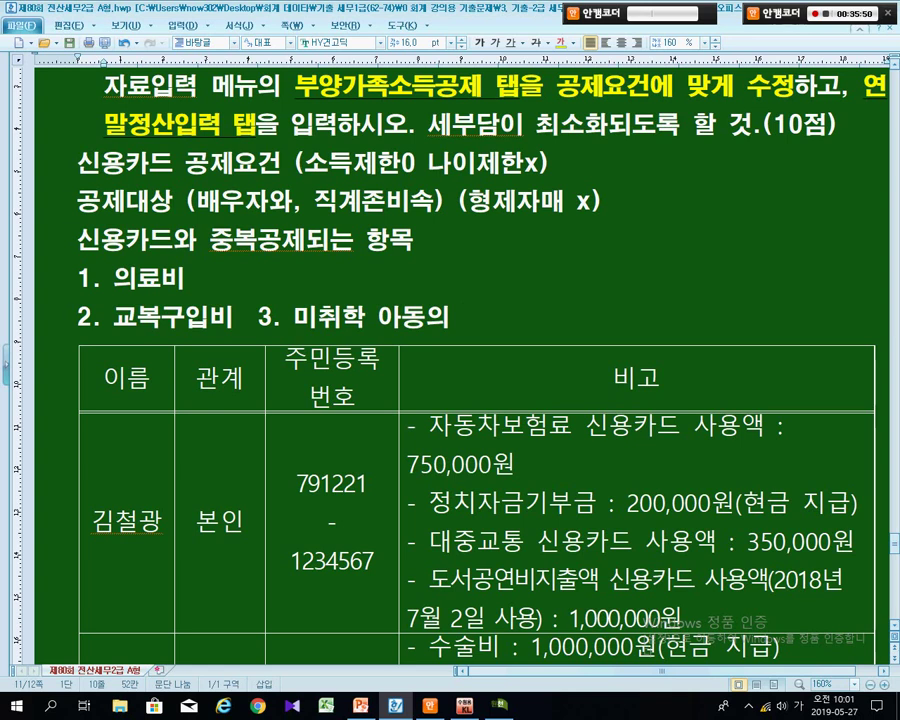
{"action": "type", "text": "학원비"}
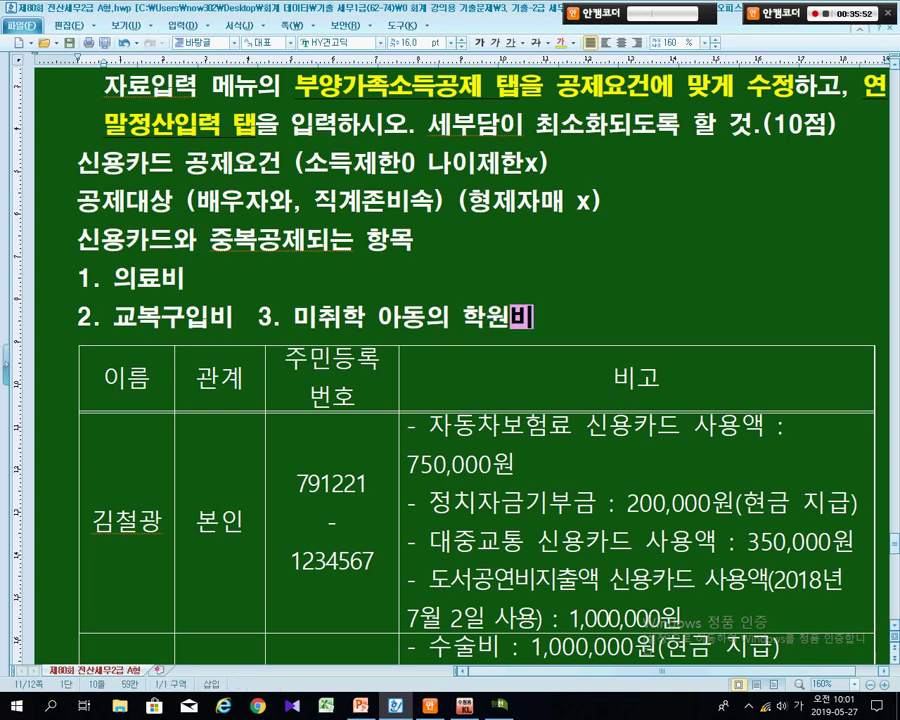
{"action": "key", "text": "Right"}
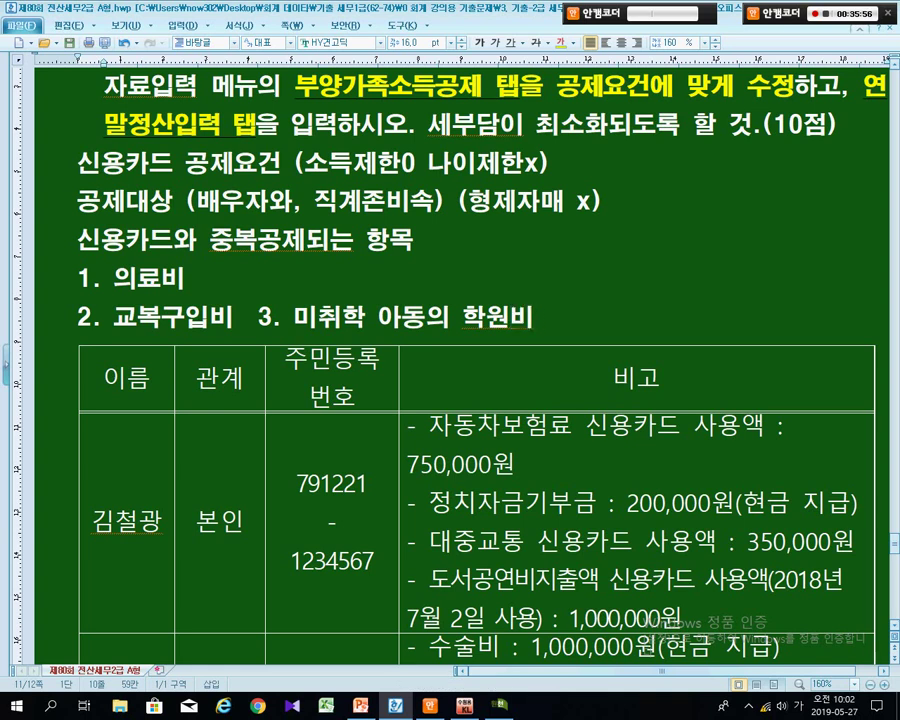
{"action": "key", "text": "Up"}
{"action": "key", "text": "Up"}
{"action": "key", "text": "Up"}
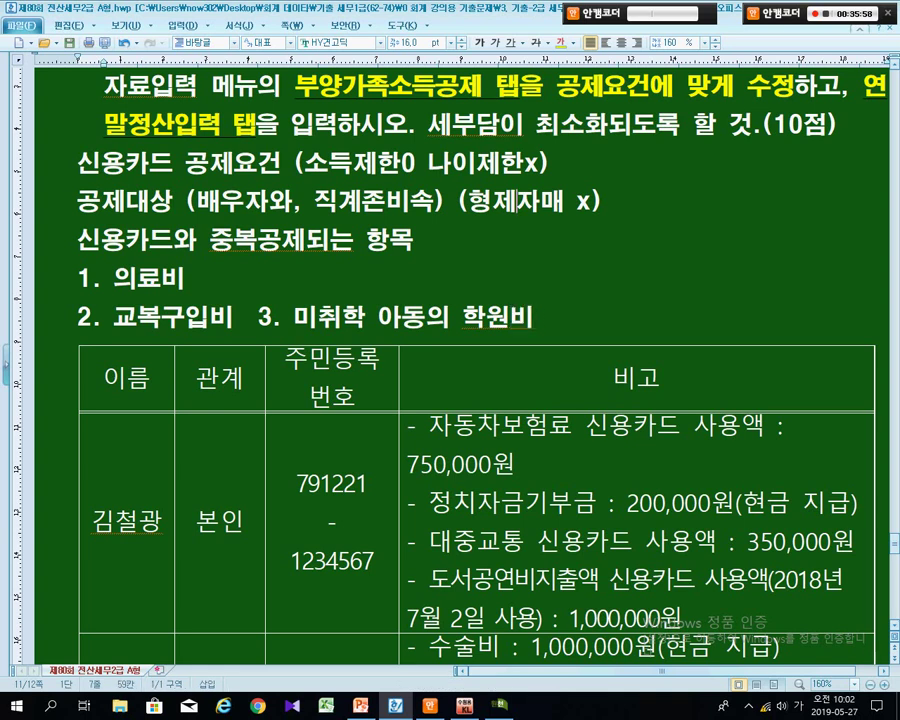
- Delete '신용카드 사용액 : ' from the car-insurance line so it reads '자동차보험료 750,000원', then select the line
{"action": "scroll", "coordinate": [455, 400], "scroll_direction": "down", "scroll_amount": 1}
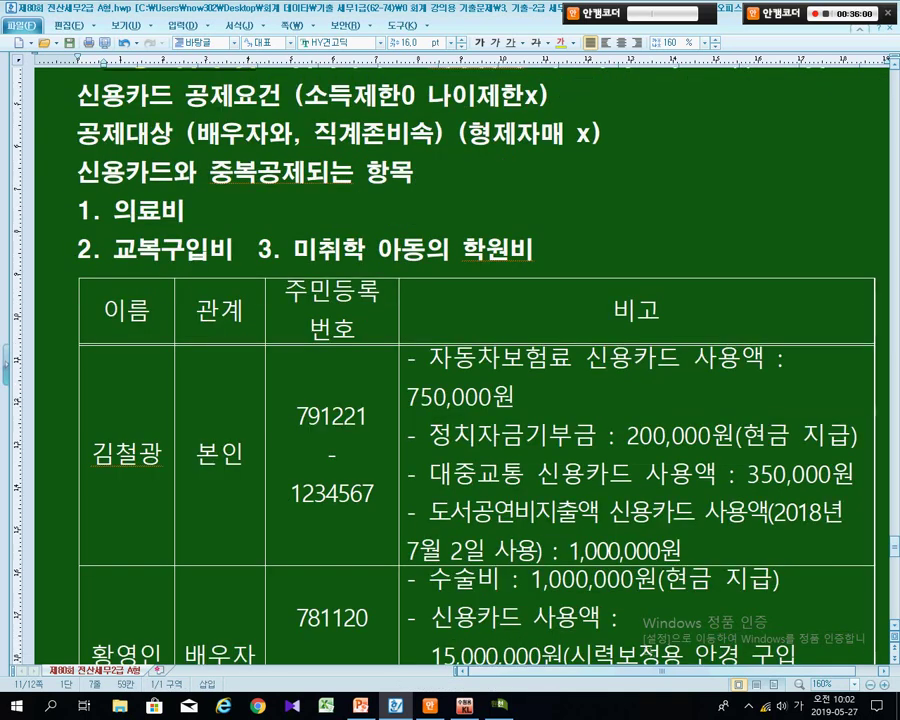
{"action": "scroll", "coordinate": [455, 400], "scroll_direction": "down", "scroll_amount": 2}
{"action": "left_click_drag", "start_coordinate": [428, 230], "coordinate": [548, 230]}
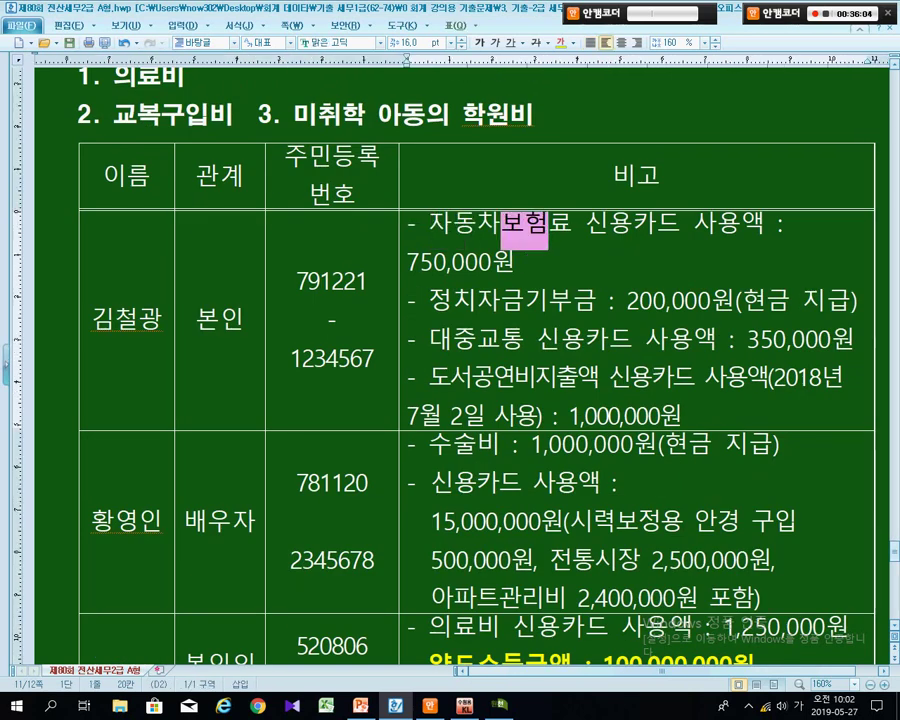
{"action": "key", "text": "shift+Right"}
{"action": "left_click_drag", "start_coordinate": [428, 230], "coordinate": [782, 230]}
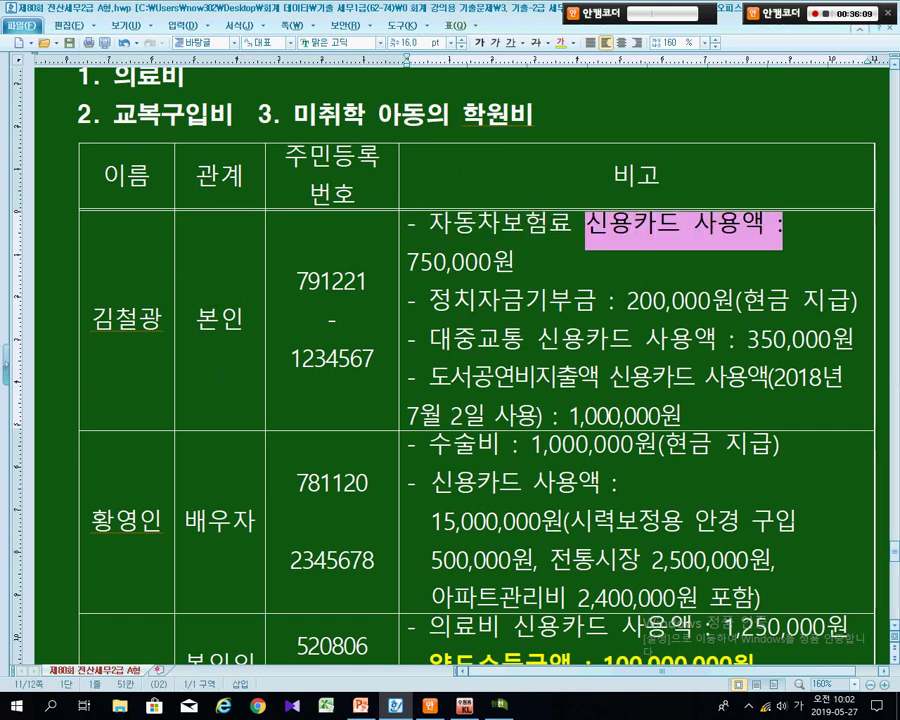
{"action": "scroll", "coordinate": [470, 400], "scroll_direction": "up", "scroll_amount": 1}
{"action": "left_click_drag", "start_coordinate": [80, 143], "coordinate": [184, 143]}
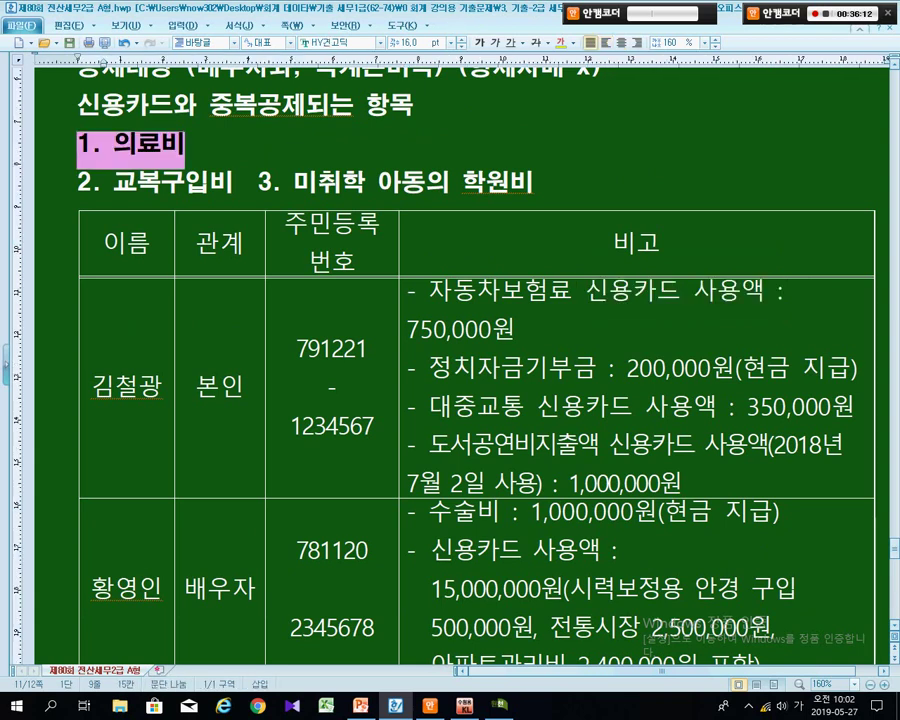
{"action": "left_click_drag", "start_coordinate": [80, 183], "coordinate": [870, 183]}
{"action": "left_click", "coordinate": [540, 183]}
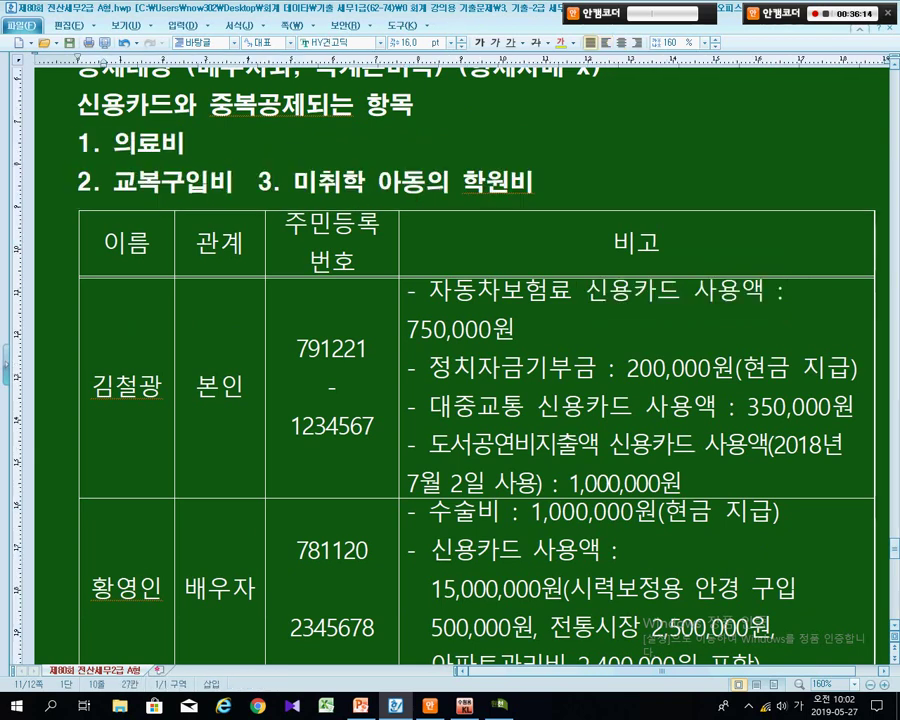
{"action": "left_click_drag", "start_coordinate": [575, 292], "coordinate": [795, 292]}
{"action": "key", "text": "Delete"}
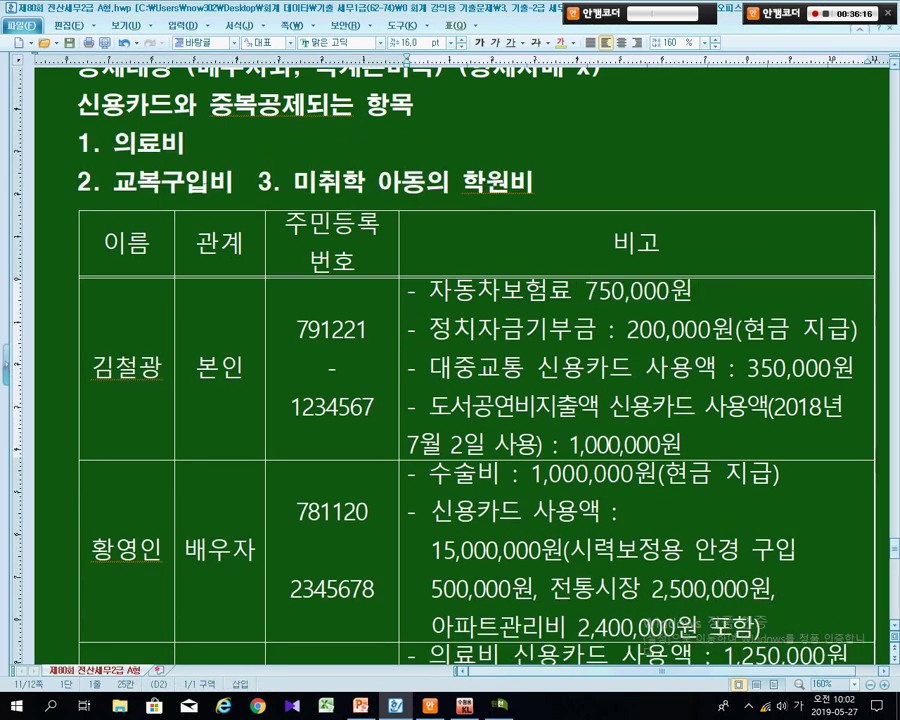
{"action": "key", "text": "shift+Home"}
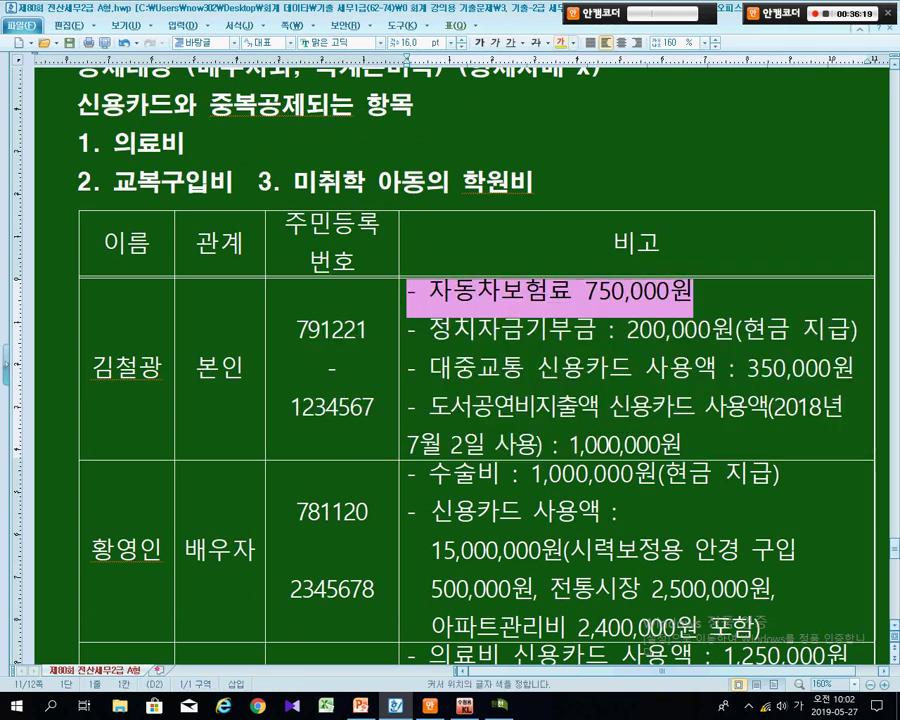
- Make the car-insurance, political-donation, public-transport and books/performances lines bold yellow
{"action": "left_click", "coordinate": [560, 43]}
{"action": "left_click", "coordinate": [478, 43]}
{"action": "left_click", "coordinate": [615, 330]}
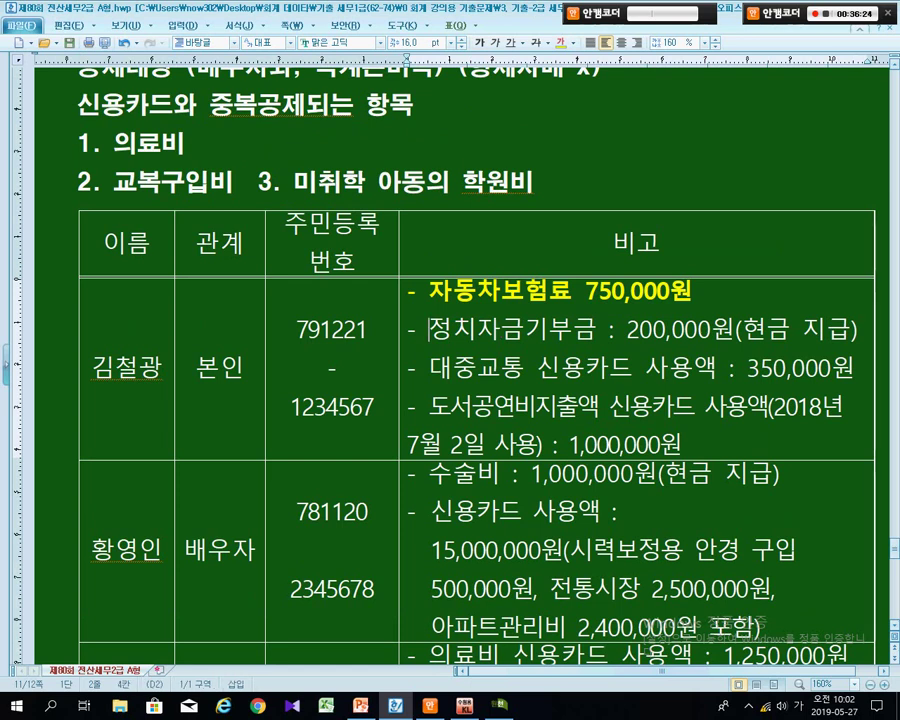
{"action": "left_click_drag", "start_coordinate": [858, 330], "coordinate": [408, 330]}
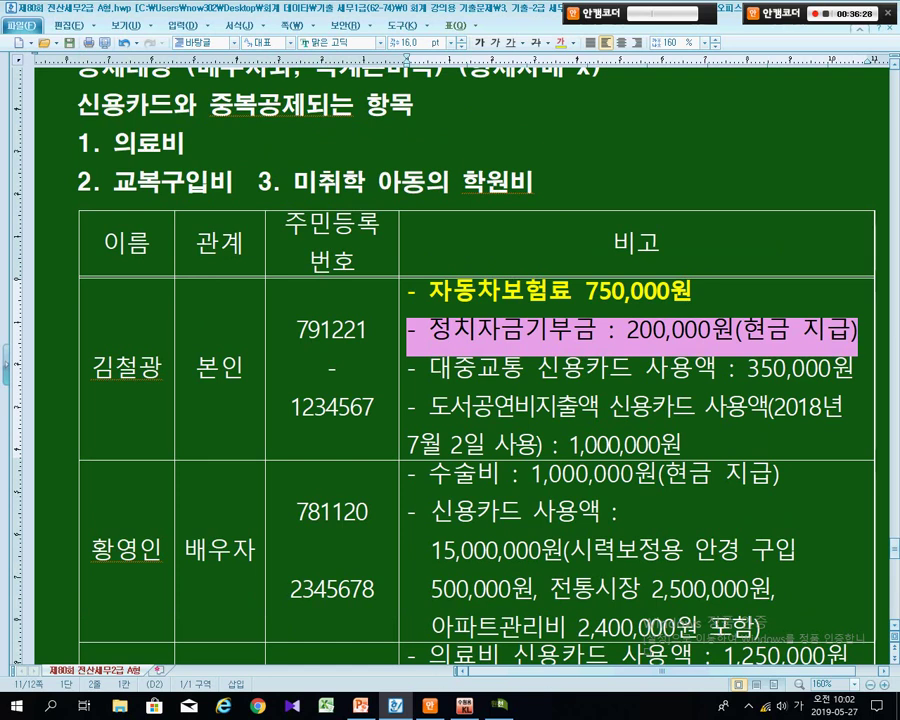
{"action": "key", "text": "alt+c"}
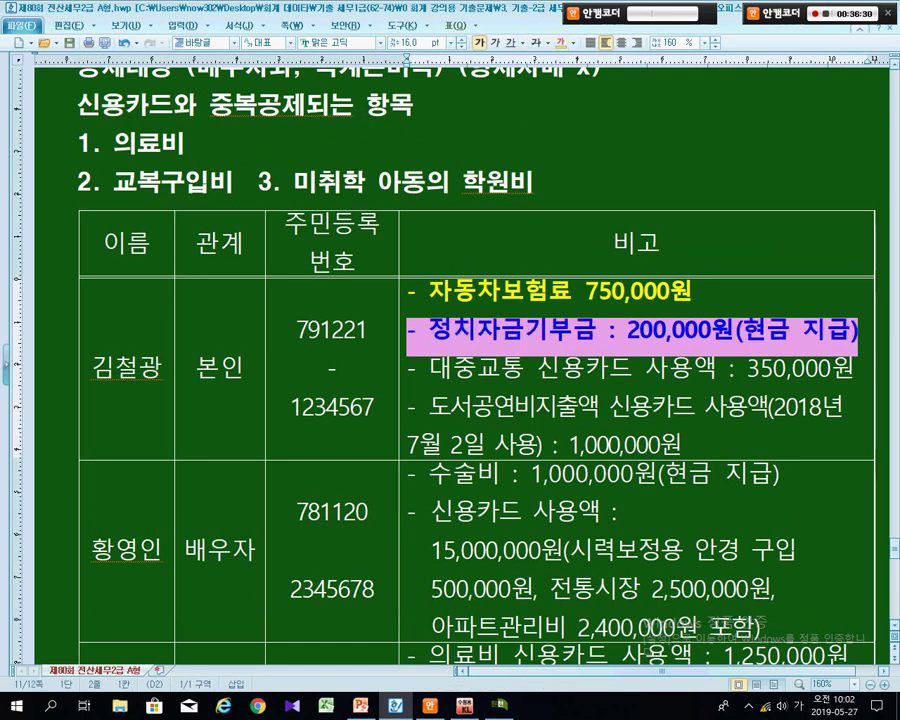
{"action": "key", "text": "Escape"}
{"action": "scroll", "coordinate": [470, 400], "scroll_direction": "down", "scroll_amount": 3}
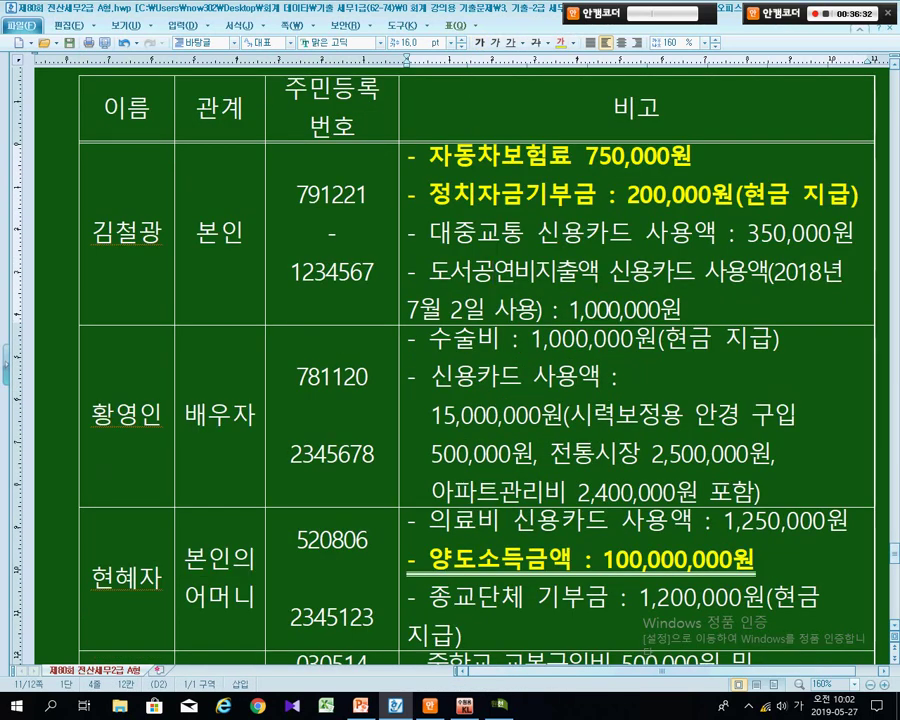
{"action": "left_click_drag", "start_coordinate": [430, 234], "coordinate": [853, 234]}
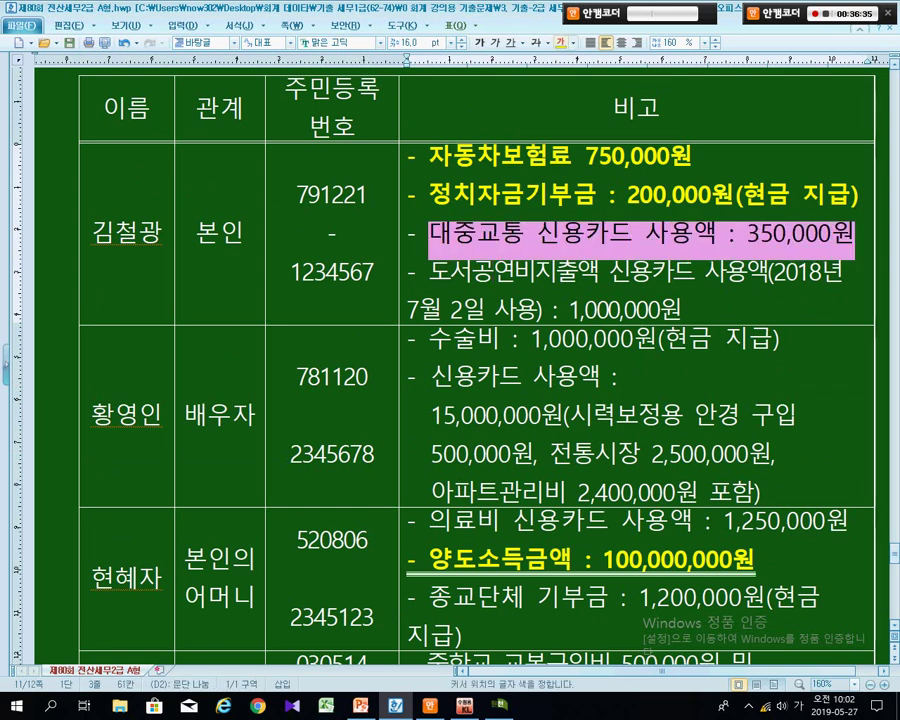
{"action": "key", "text": "alt+c"}
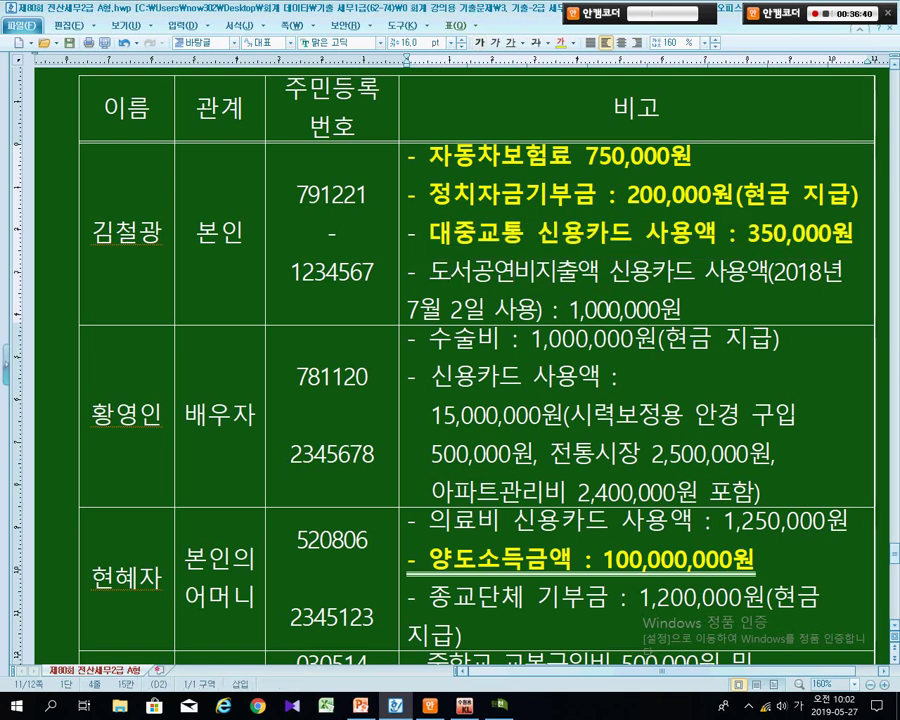
{"action": "mouse_move", "coordinate": [682, 310]}
{"action": "left_mouse_down"}
{"action": "mouse_move", "coordinate": [515, 310]}
{"action": "mouse_move", "coordinate": [407, 272]}
{"action": "left_mouse_up"}
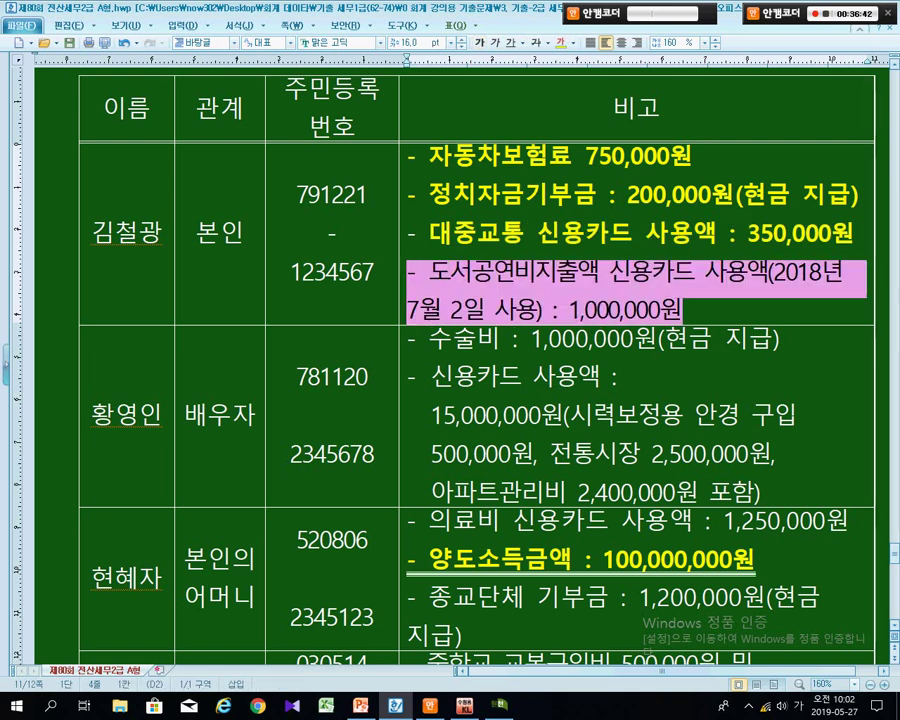
{"action": "key", "text": "alt+c"}
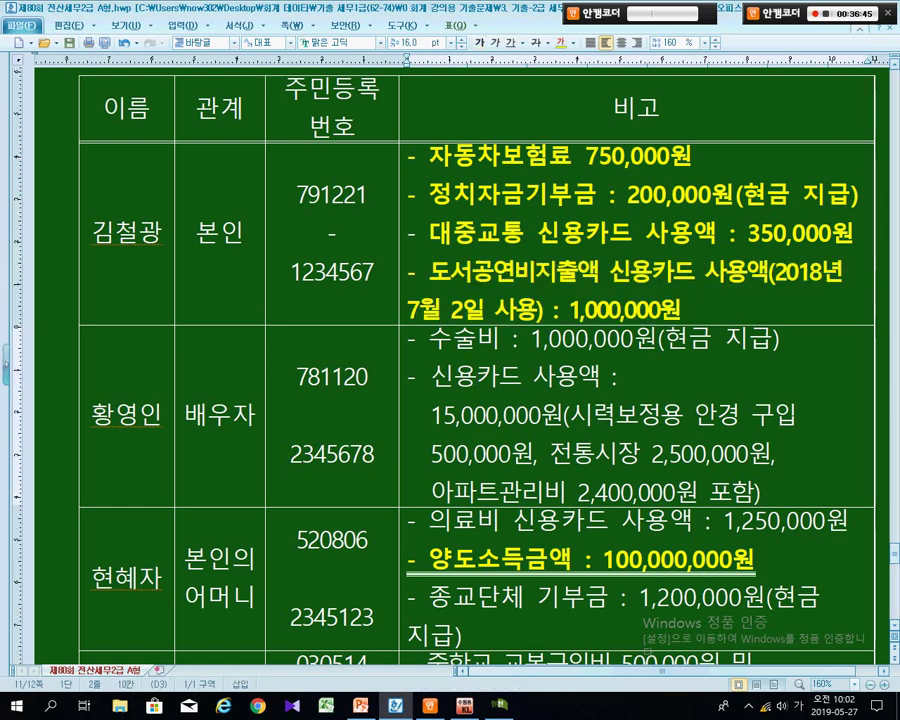
- Make the spouse's '수술비 : 1,000,000원(현금 지급)' line bold yellow, then place the caret after 시력보정
{"action": "scroll", "coordinate": [450, 400], "scroll_direction": "down", "scroll_amount": 2}
{"action": "left_click", "coordinate": [185, 348]}
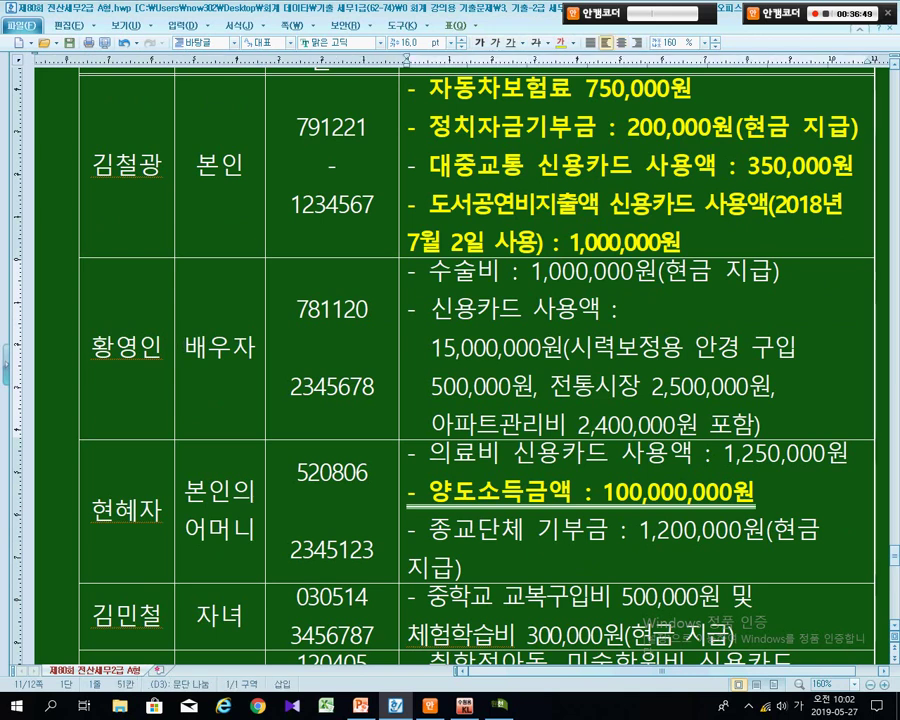
{"action": "left_click_drag", "start_coordinate": [780, 270], "coordinate": [406, 270]}
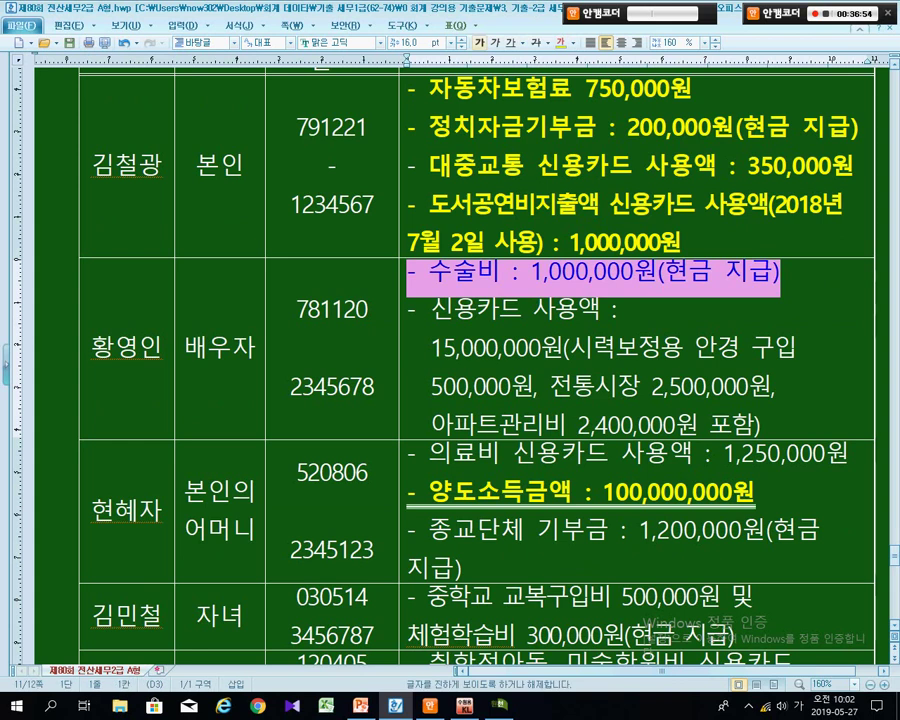
{"action": "key", "text": "ctrl+b"}
{"action": "left_click", "coordinate": [605, 348]}
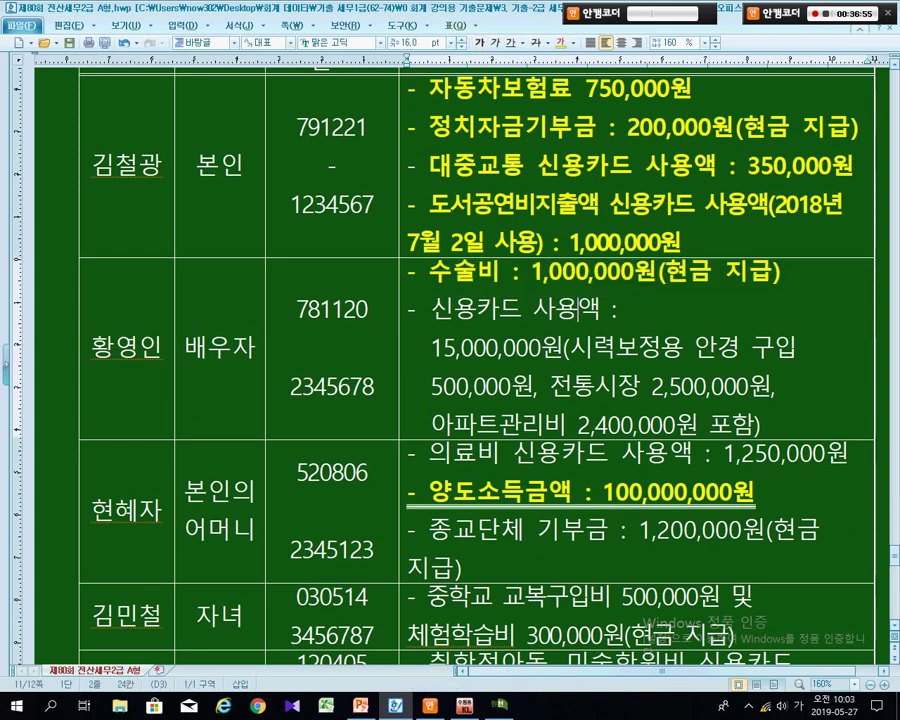
{"action": "scroll", "coordinate": [470, 400], "scroll_direction": "down", "scroll_amount": 1}
{"action": "left_click_drag", "start_coordinate": [622, 281], "coordinate": [684, 281]}
{"action": "left_click", "coordinate": [688, 281]}
{"action": "left_click", "coordinate": [667, 280]}
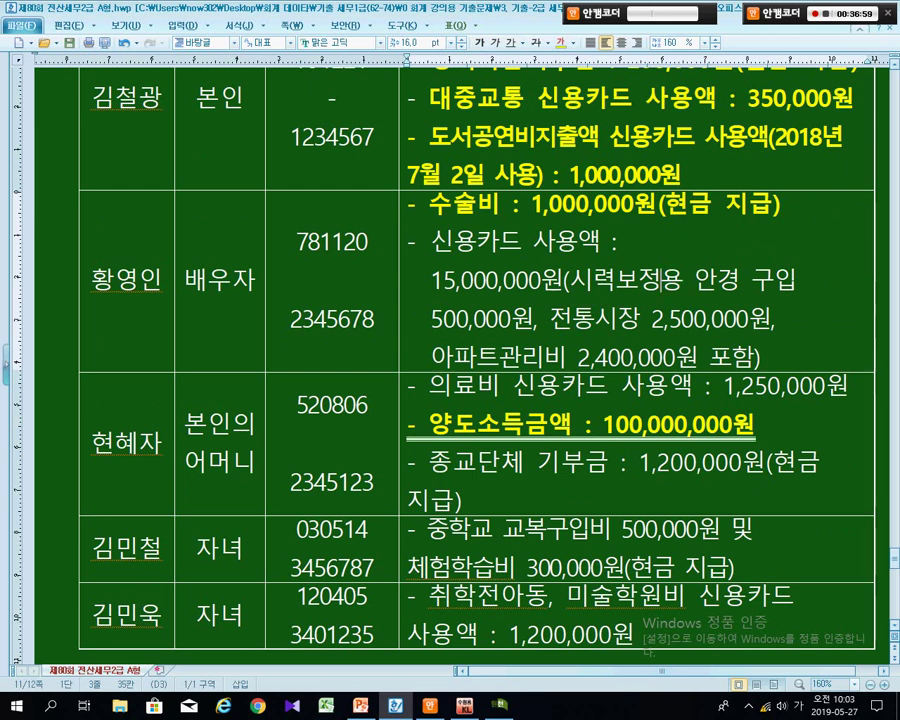
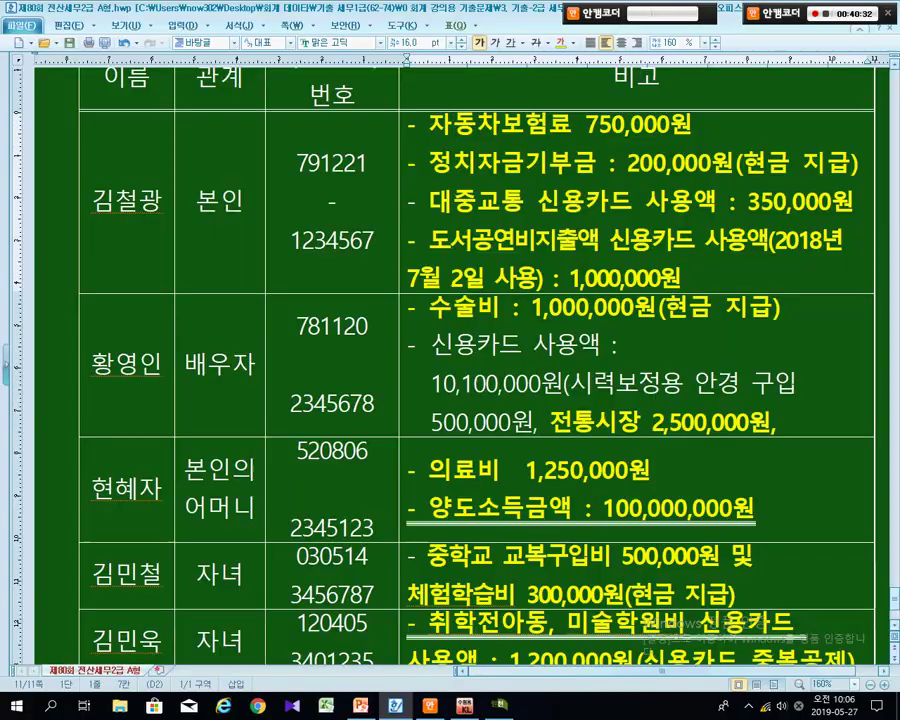
{"action": "key", "text": "alt+Tab"}
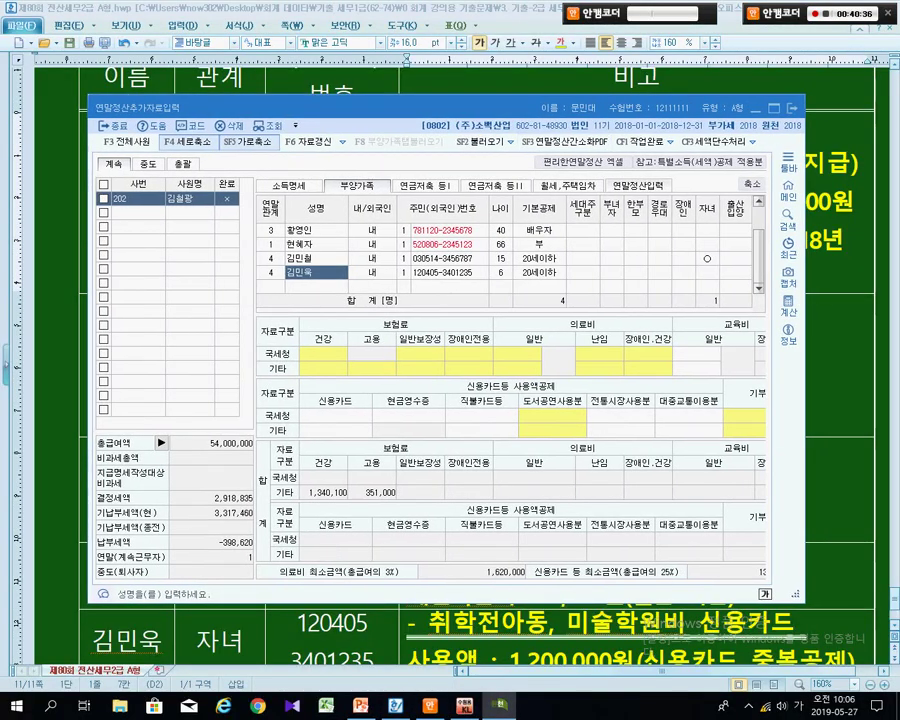
- Copy the 750,000원 car insurance premium from the exam sheet into 60.보장성보험 일반
{"action": "mouse_move", "coordinate": [604, 169]}
{"action": "left_mouse_down"}
{"action": "mouse_move", "coordinate": [684, 210]}
{"action": "mouse_move", "coordinate": [712, 254]}
{"action": "left_mouse_up"}
{"action": "left_click", "coordinate": [637, 185]}
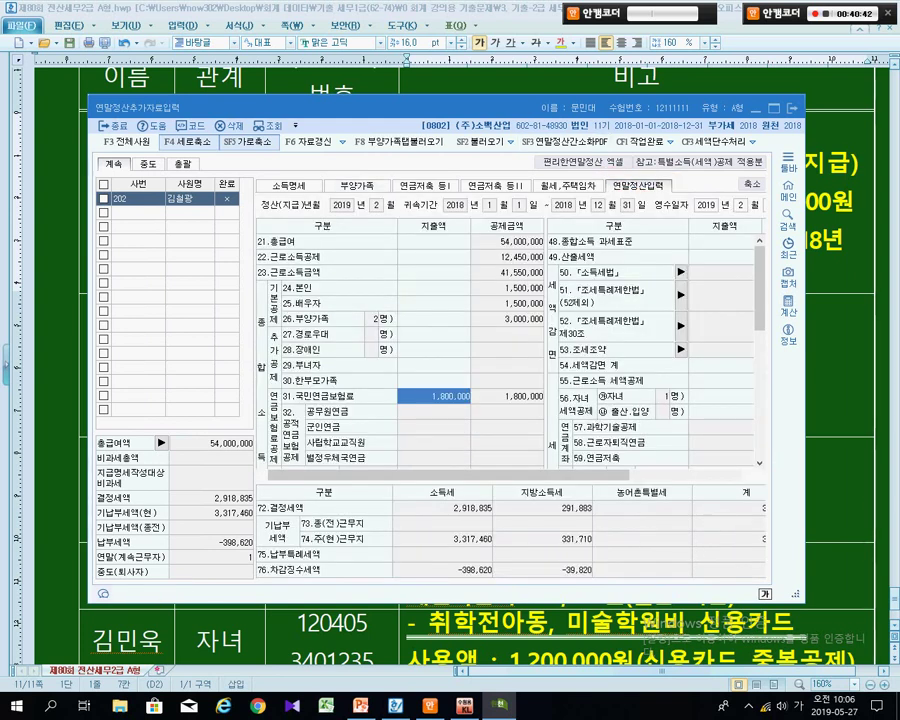
{"action": "scroll", "coordinate": [400, 350], "scroll_direction": "down", "scroll_amount": 5}
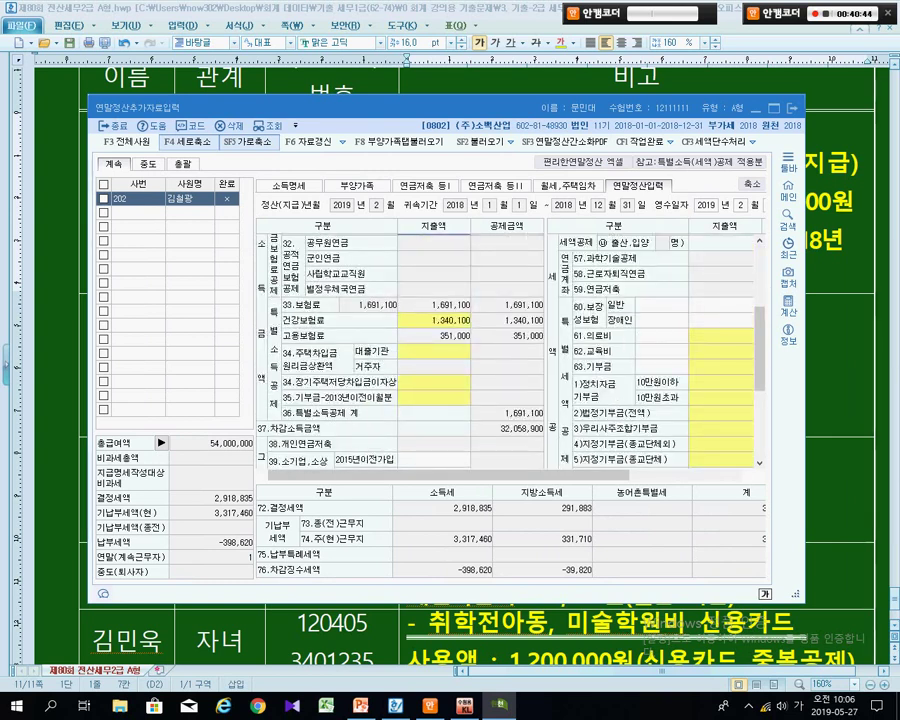
{"action": "key", "text": "alt+Tab"}
{"action": "double_click", "coordinate": [500, 126]}
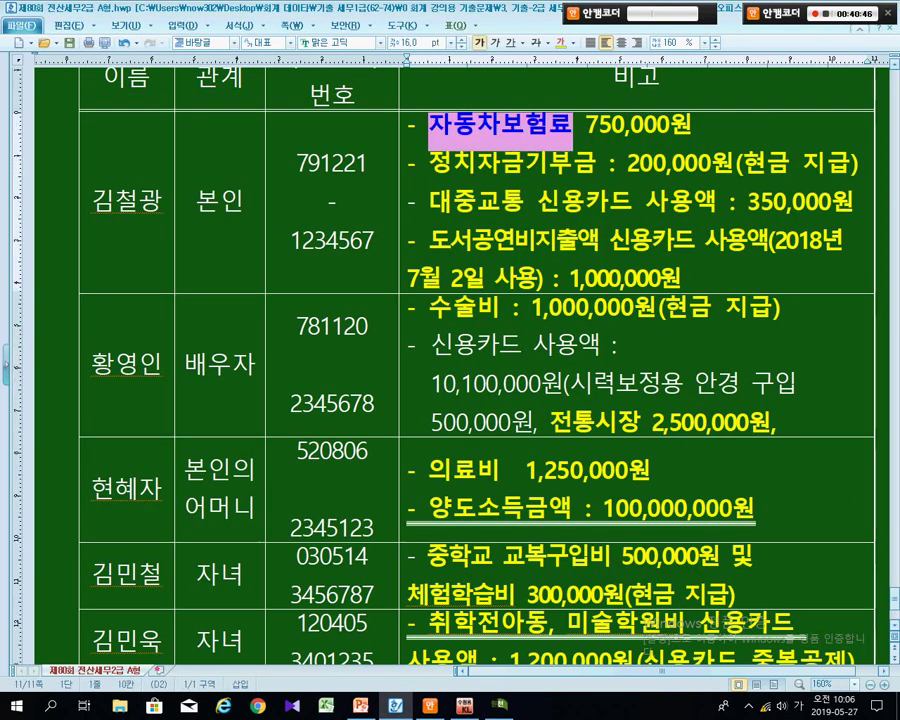
{"action": "left_click_drag", "start_coordinate": [586, 126], "coordinate": [692, 126]}
{"action": "key", "text": "ctrl+c"}
{"action": "key", "text": "alt+Tab"}
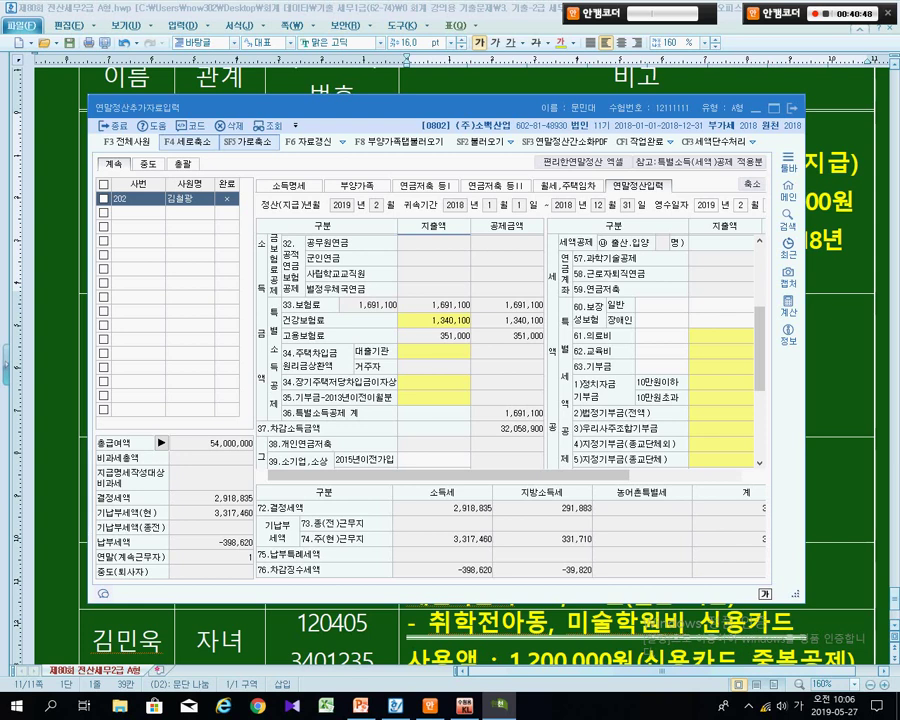
{"action": "left_click", "coordinate": [715, 304]}
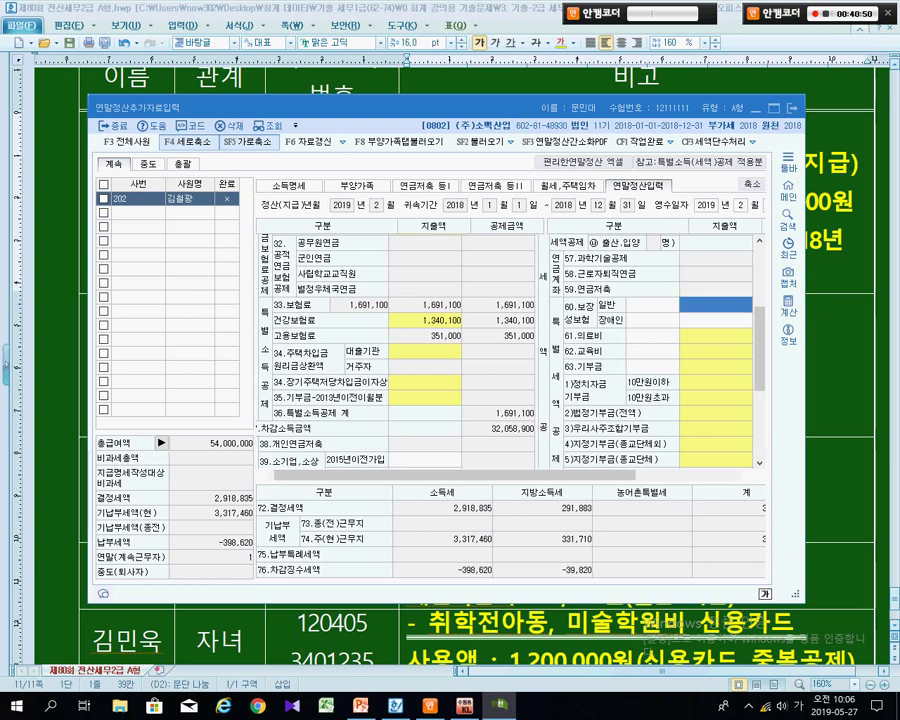
{"action": "key", "text": "ctrl+v"}
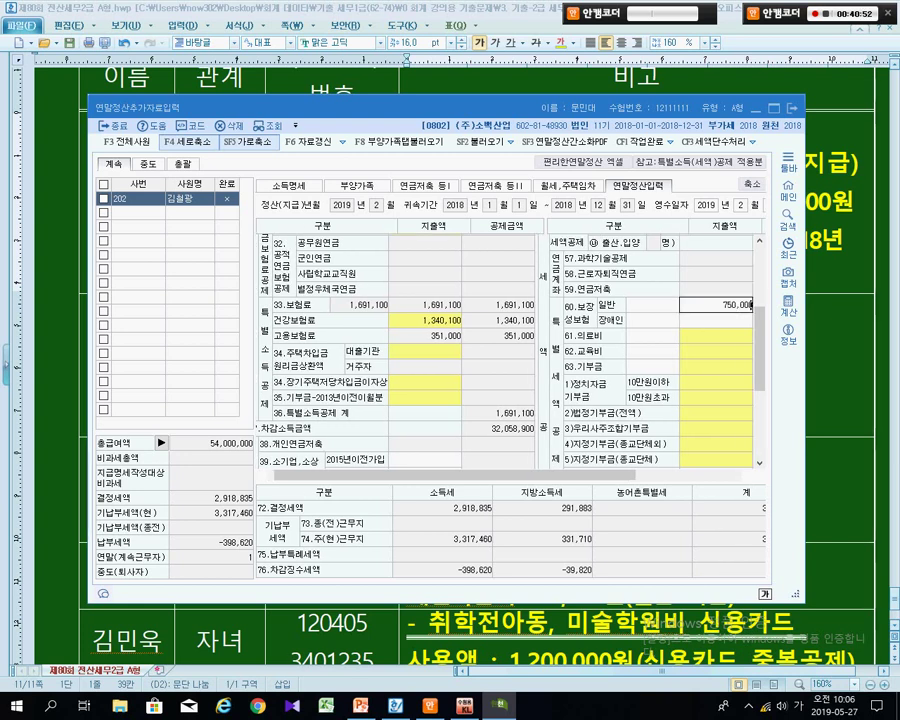
{"action": "key", "text": "Return"}
- Pick out the 200,000원 political donation amount on the exam sheet
{"action": "key", "text": "alt+Tab"}
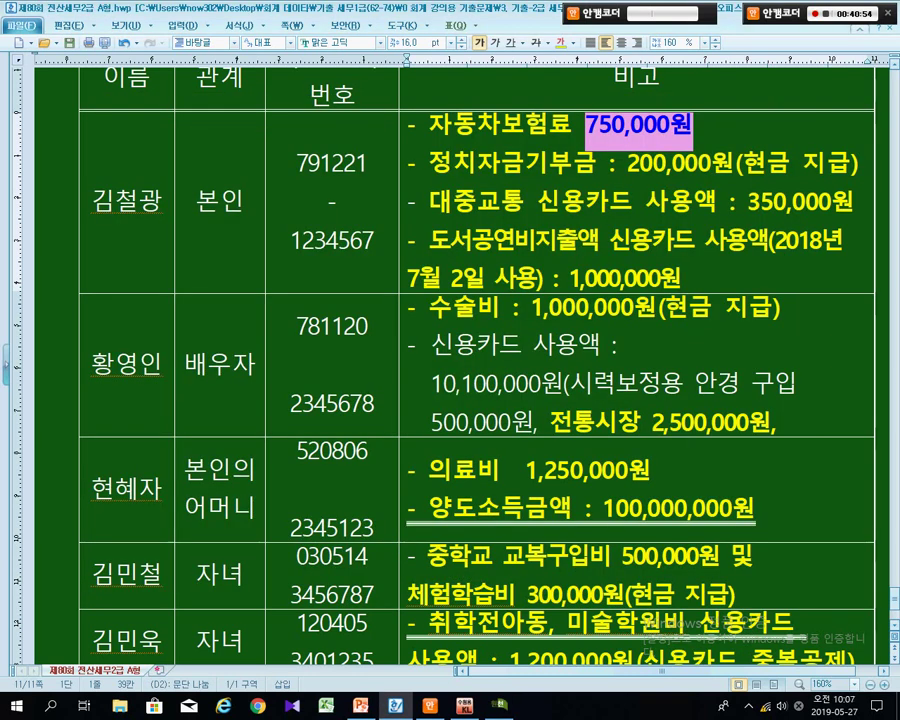
{"action": "key", "text": "Down"}
{"action": "key", "text": "Down"}
{"action": "key", "text": "shift+Right"}
{"action": "key", "text": "shift+Right"}
{"action": "key", "text": "shift+Right"}
{"action": "key", "text": "shift+Right"}
{"action": "key", "text": "shift+Right"}
{"action": "key", "text": "shift+Right"}
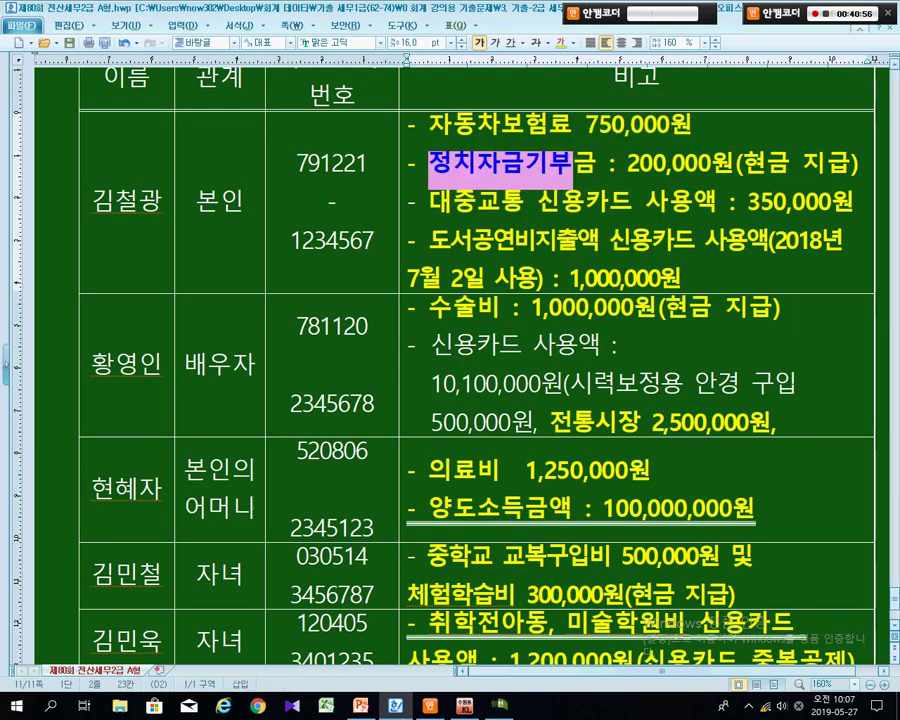
{"action": "key", "text": "Right"}
{"action": "key", "text": "Right"}
{"action": "key", "text": "Right"}
{"action": "key", "text": "Right"}
{"action": "key", "text": "Right"}
{"action": "key", "text": "shift+Right"}
{"action": "key", "text": "shift+Right"}
{"action": "key", "text": "shift+Right"}
{"action": "key", "text": "shift+Right"}
{"action": "key", "text": "shift+Right"}
{"action": "key", "text": "shift+Right"}
{"action": "key", "text": "shift+Right"}
{"action": "key", "text": "shift+Right"}
{"action": "key", "text": "Left"}
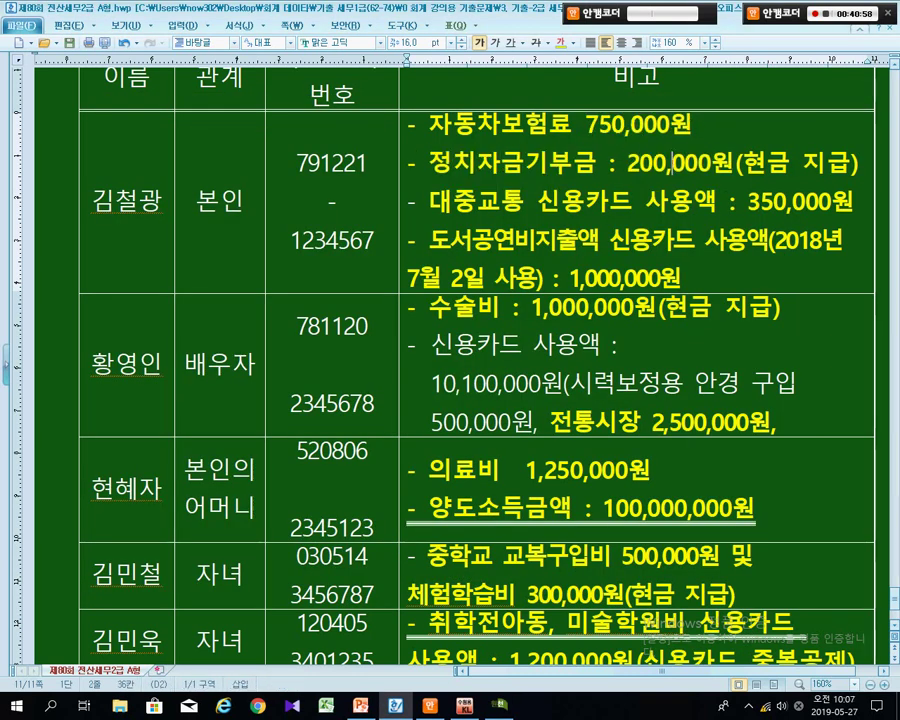
{"action": "key", "text": "alt+Tab"}
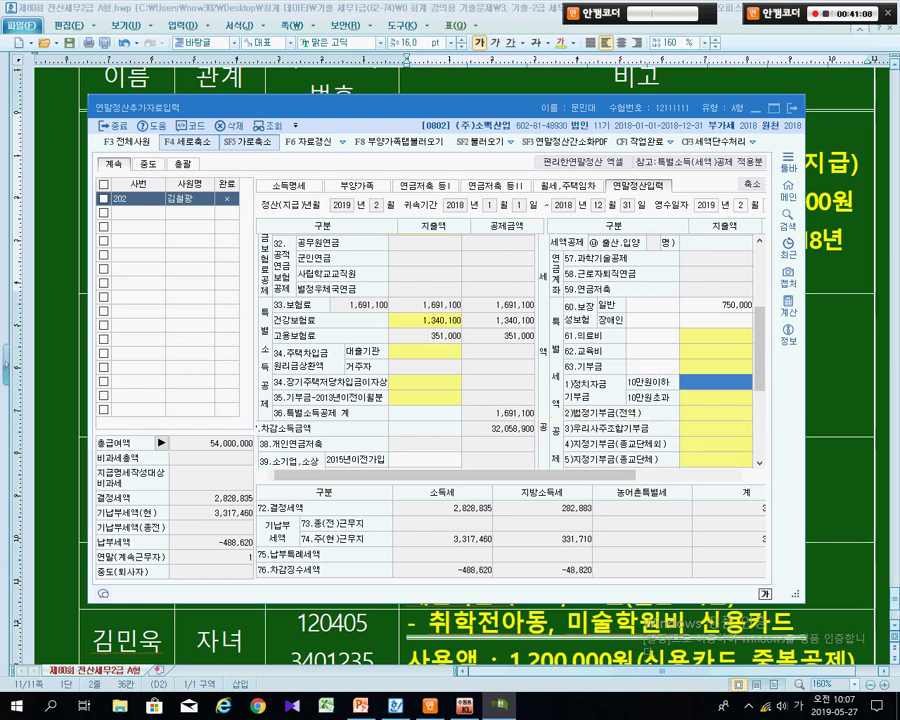
- Enter 100,000 in each of the two political-fund donation rows
{"action": "key", "text": "Return"}
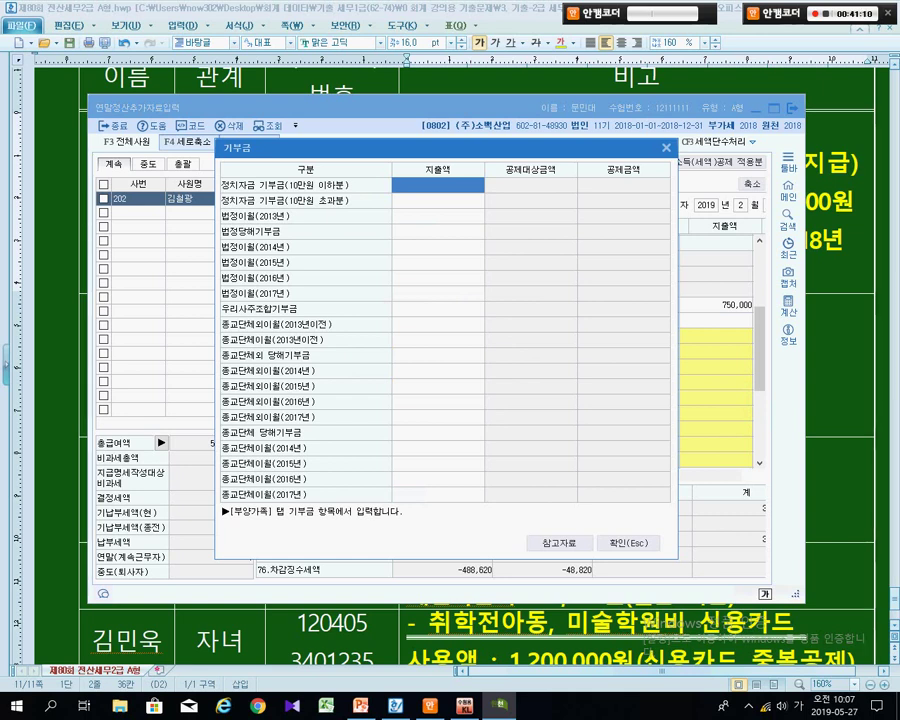
{"action": "type", "text": "100,000"}
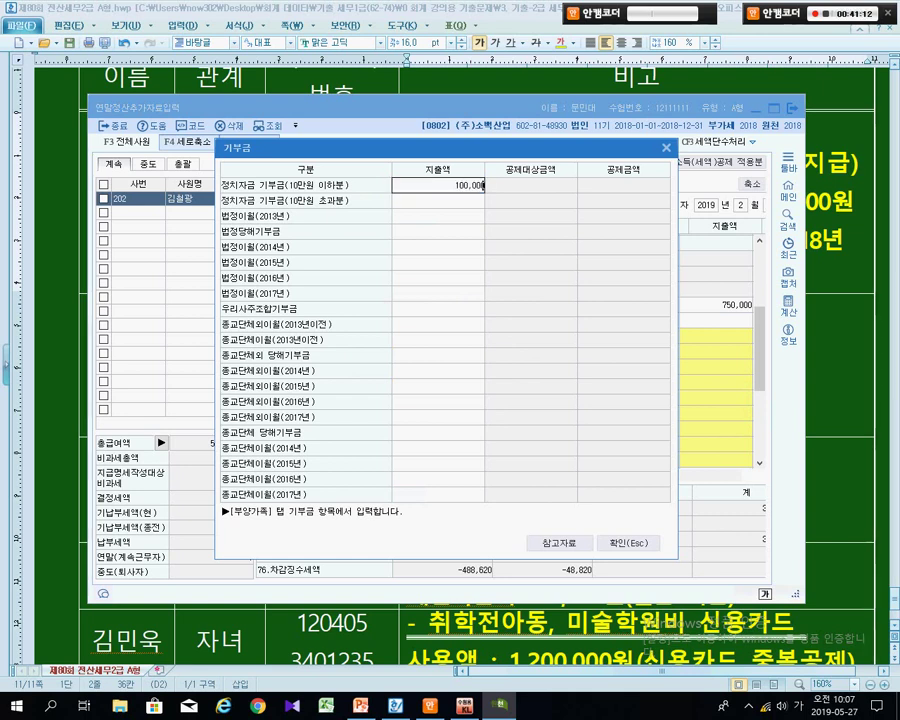
{"action": "key", "text": "Return"}
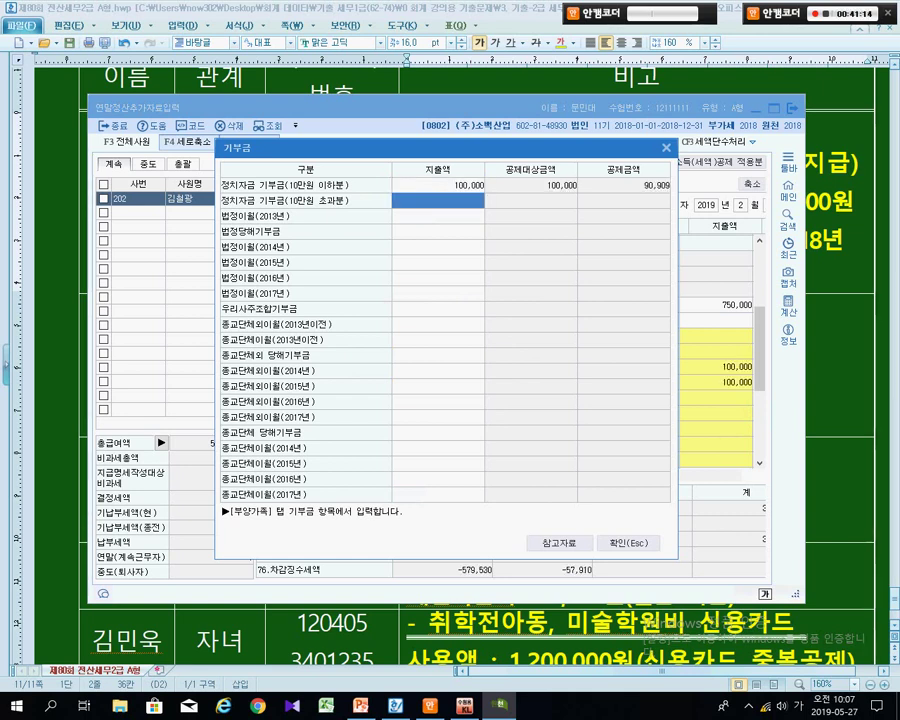
{"action": "type", "text": "1000000"}
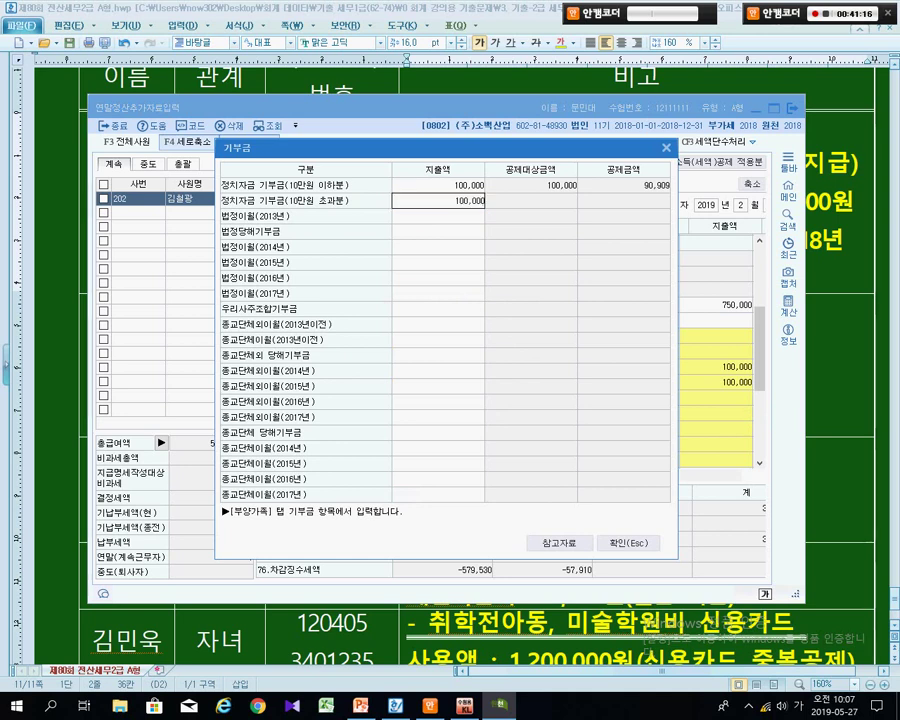
{"action": "key", "text": "Return"}
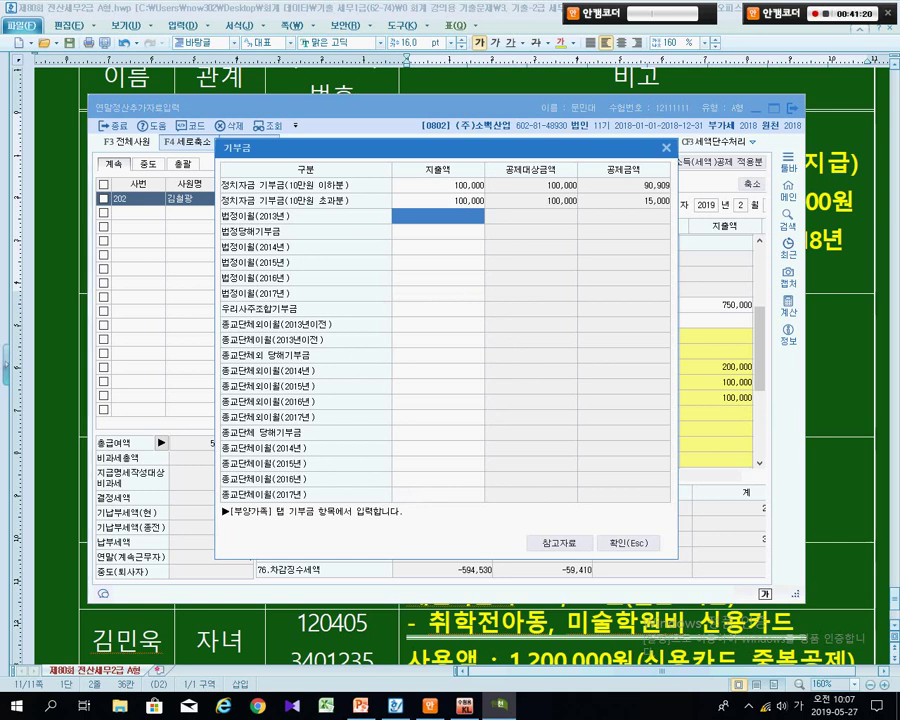
- Annotate the two 100,000 donation rows, close the list, and select the public-transit card line
{"action": "mouse_move", "coordinate": [217, 173]}
{"action": "left_mouse_down"}
{"action": "mouse_move", "coordinate": [493, 222]}
{"action": "mouse_move", "coordinate": [539, 267]}
{"action": "mouse_move", "coordinate": [566, 271]}
{"action": "mouse_move", "coordinate": [586, 237]}
{"action": "mouse_move", "coordinate": [604, 268]}
{"action": "left_mouse_up"}
{"action": "left_click_drag", "start_coordinate": [610, 245], "coordinate": [611, 275]}
{"action": "mouse_move", "coordinate": [611, 262]}
{"action": "left_mouse_down"}
{"action": "mouse_move", "coordinate": [625, 270]}
{"action": "mouse_move", "coordinate": [633, 297]}
{"action": "left_mouse_up"}
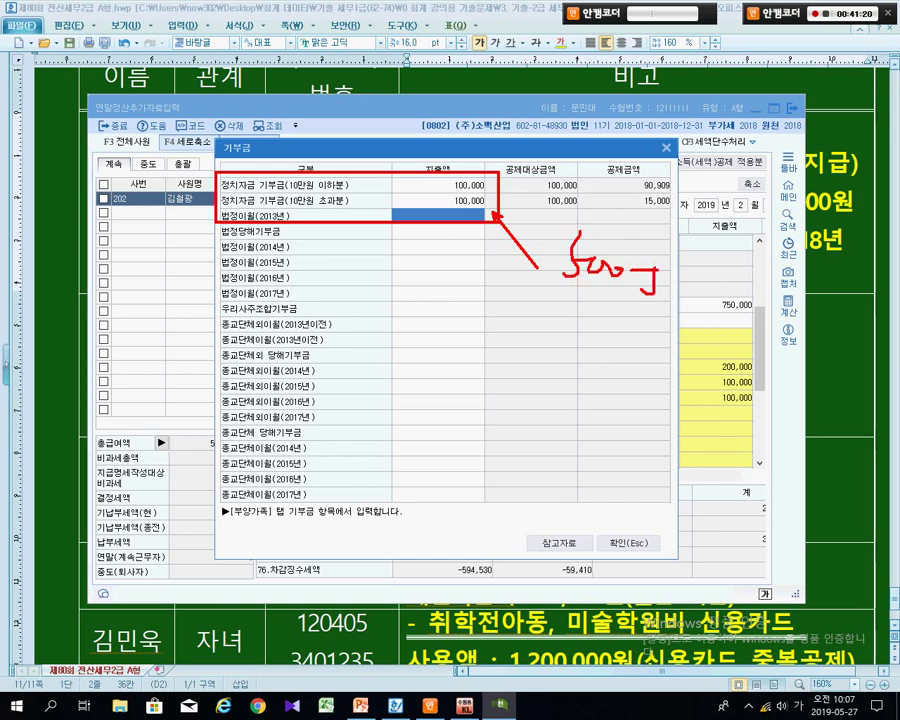
{"action": "mouse_move", "coordinate": [483, 176]}
{"action": "left_mouse_down"}
{"action": "mouse_move", "coordinate": [460, 158]}
{"action": "mouse_move", "coordinate": [449, 185]}
{"action": "mouse_move", "coordinate": [456, 206]}
{"action": "mouse_move", "coordinate": [488, 188]}
{"action": "left_mouse_up"}
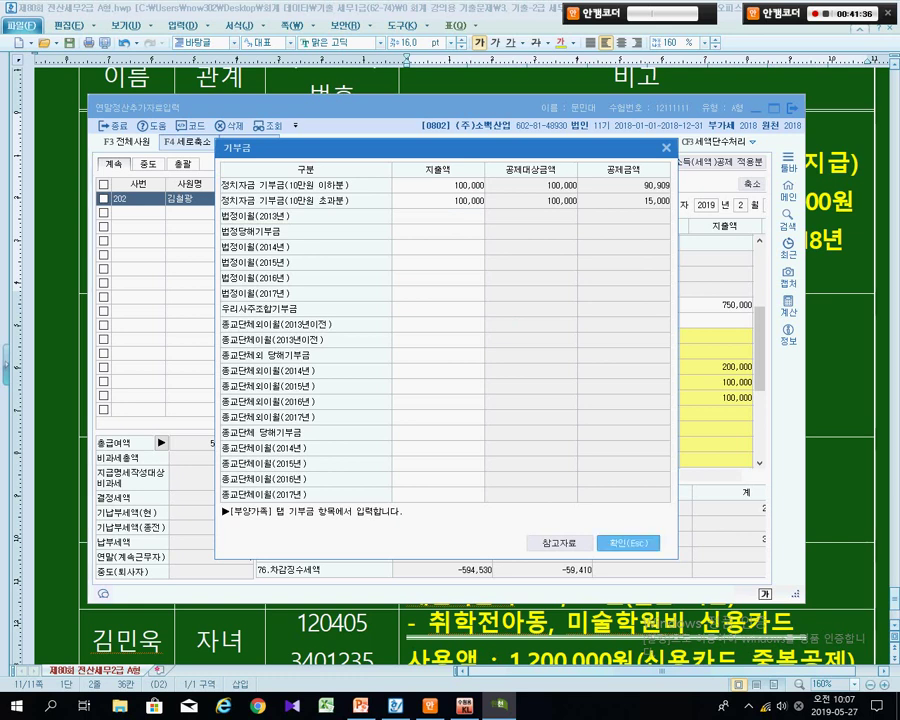
{"action": "key", "text": "Escape"}
{"action": "key", "text": "alt+Tab"}
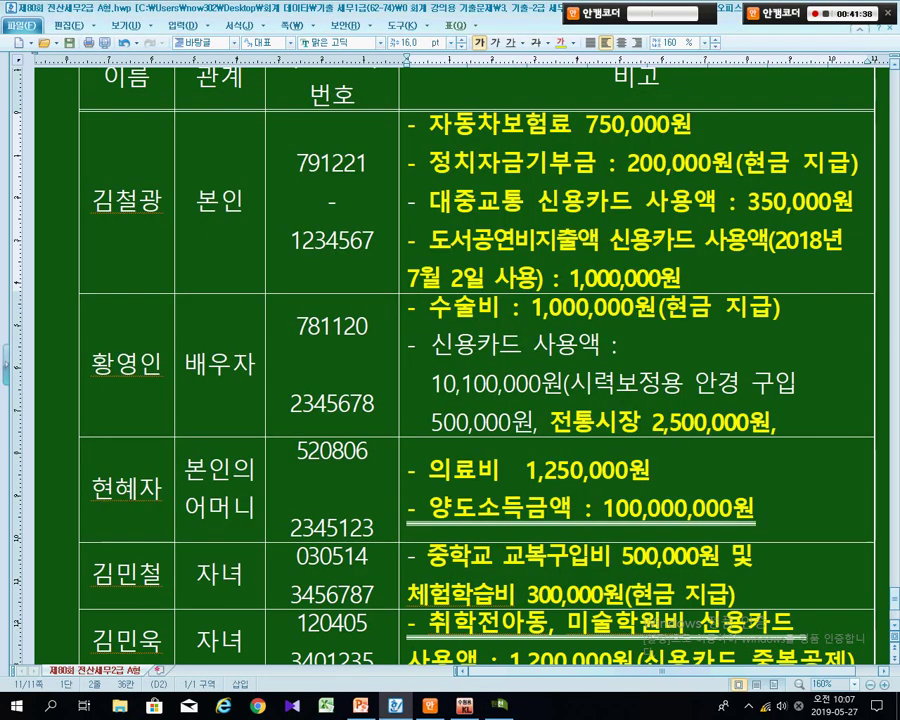
{"action": "left_click_drag", "start_coordinate": [430, 202], "coordinate": [759, 202]}
- Open the credit-card usage deduction details from the settlement grid
{"action": "left_click", "coordinate": [749, 202]}
{"action": "key", "text": "alt+Tab"}
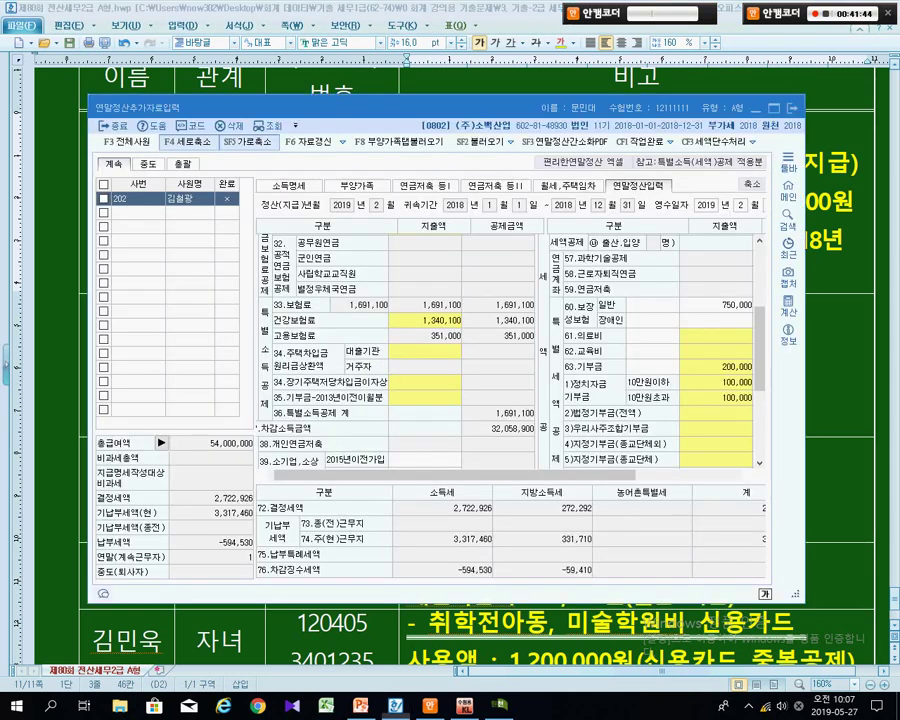
{"action": "left_click", "coordinate": [425, 397]}
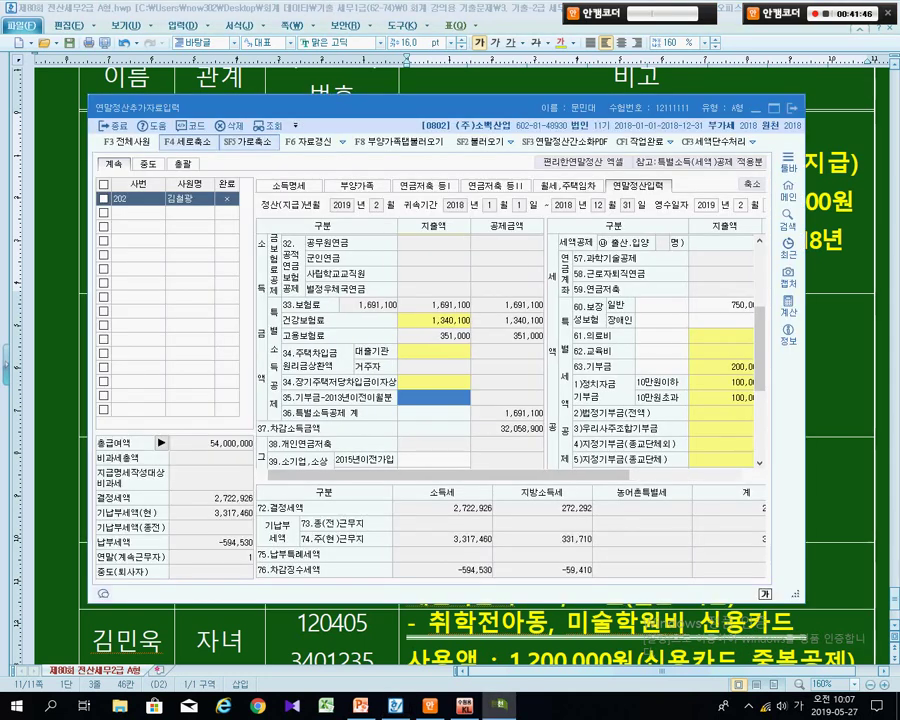
{"action": "scroll", "coordinate": [400, 350], "scroll_direction": "down", "scroll_amount": 3}
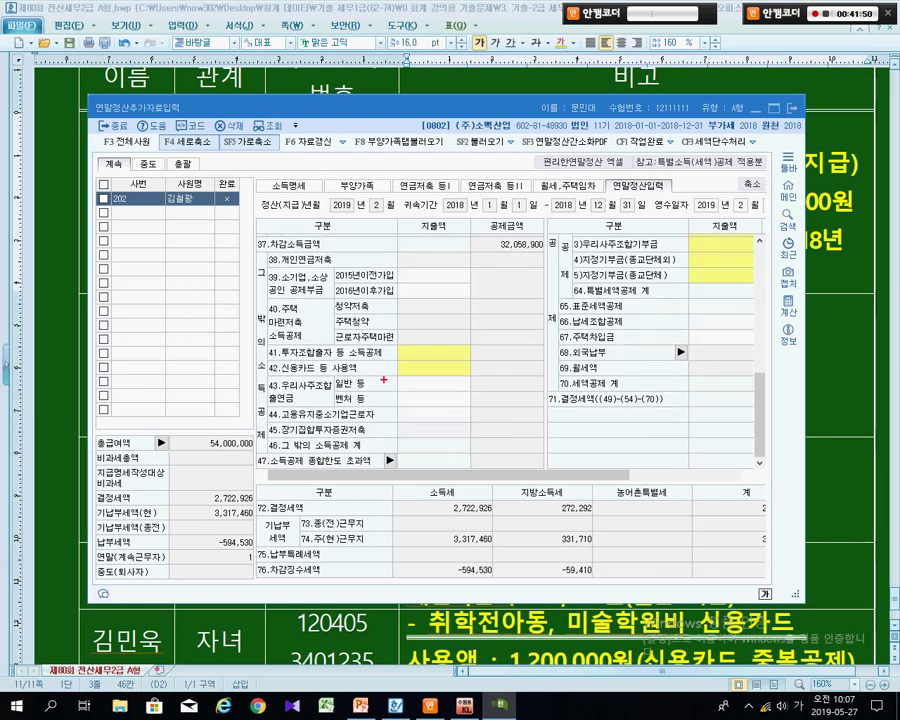
{"action": "left_click_drag", "start_coordinate": [258, 352], "coordinate": [484, 394]}
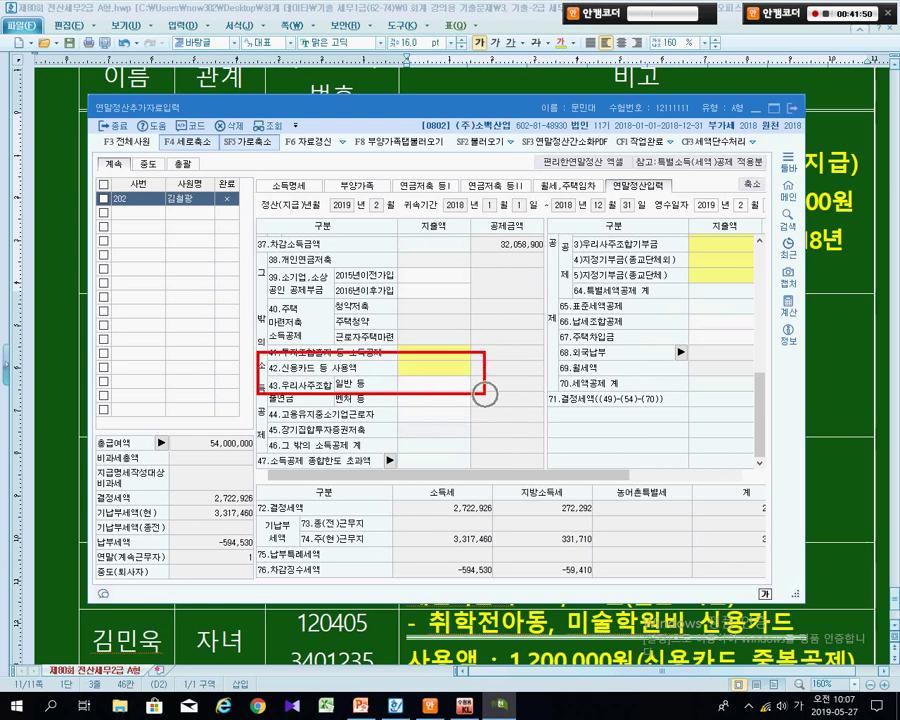
{"action": "key", "text": "Escape"}
{"action": "key", "text": "Return"}
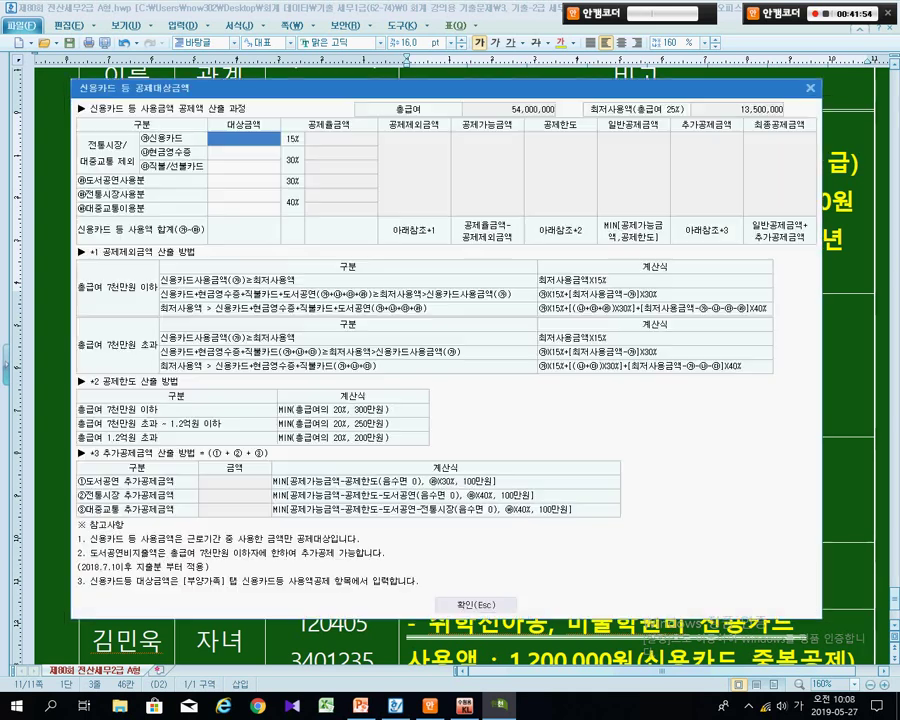
- Enter the 350,000 public-transport amount from the exam sheet
{"action": "key", "text": "alt+Tab"}
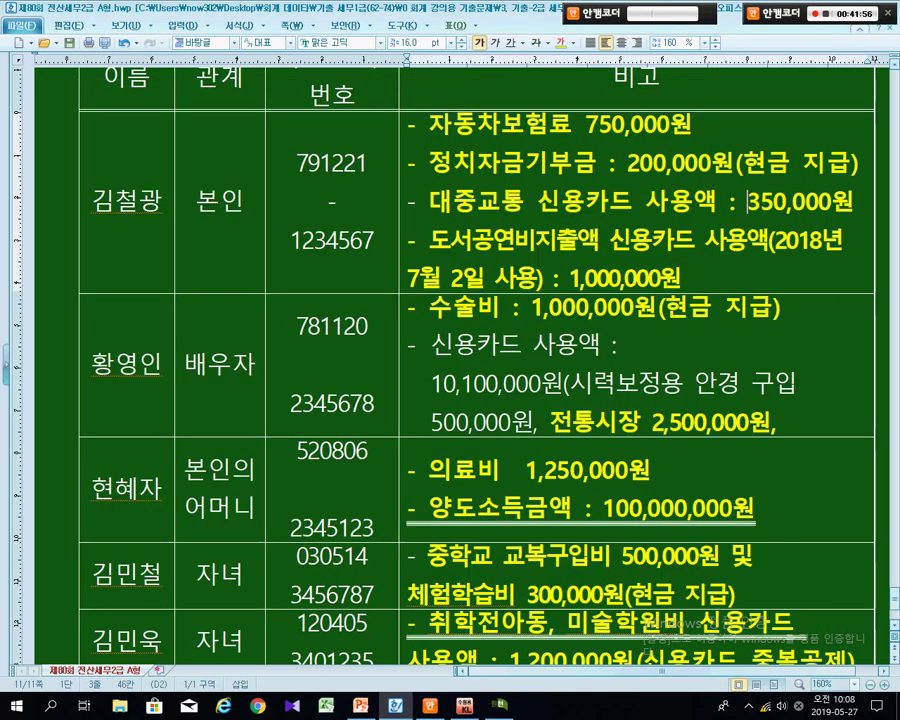
{"action": "left_click_drag", "start_coordinate": [458, 203], "coordinate": [663, 203]}
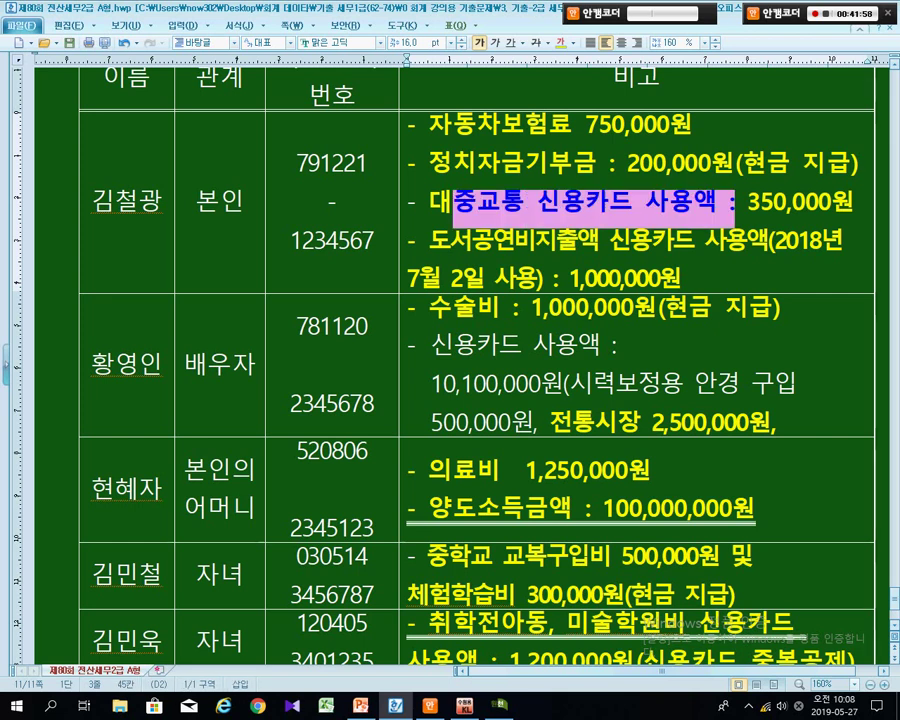
{"action": "left_click_drag", "start_coordinate": [748, 203], "coordinate": [818, 203]}
{"action": "key", "text": "alt+Tab"}
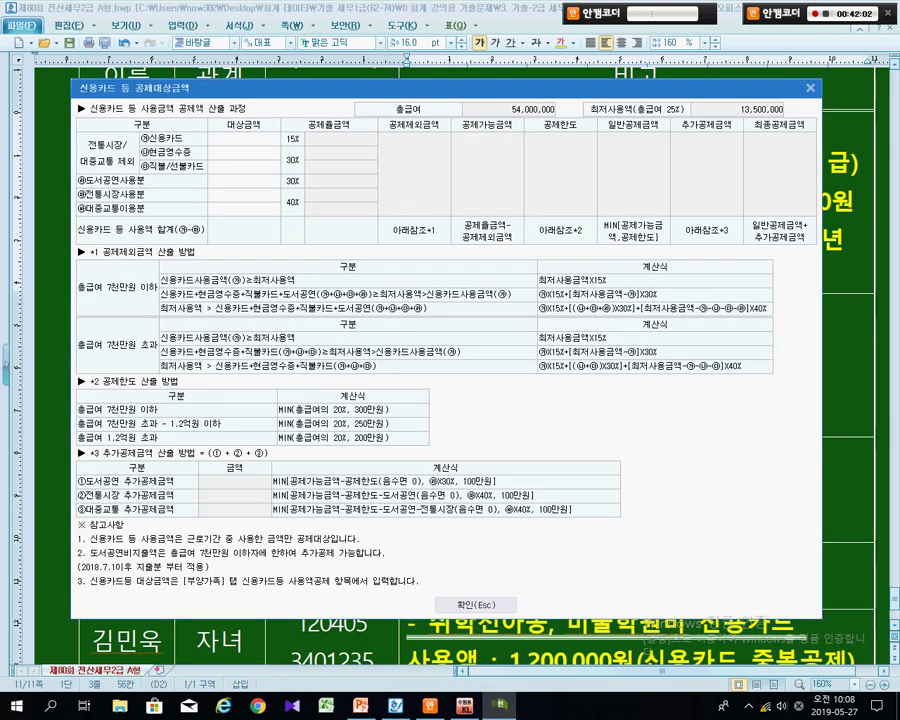
{"action": "left_click", "coordinate": [240, 209]}
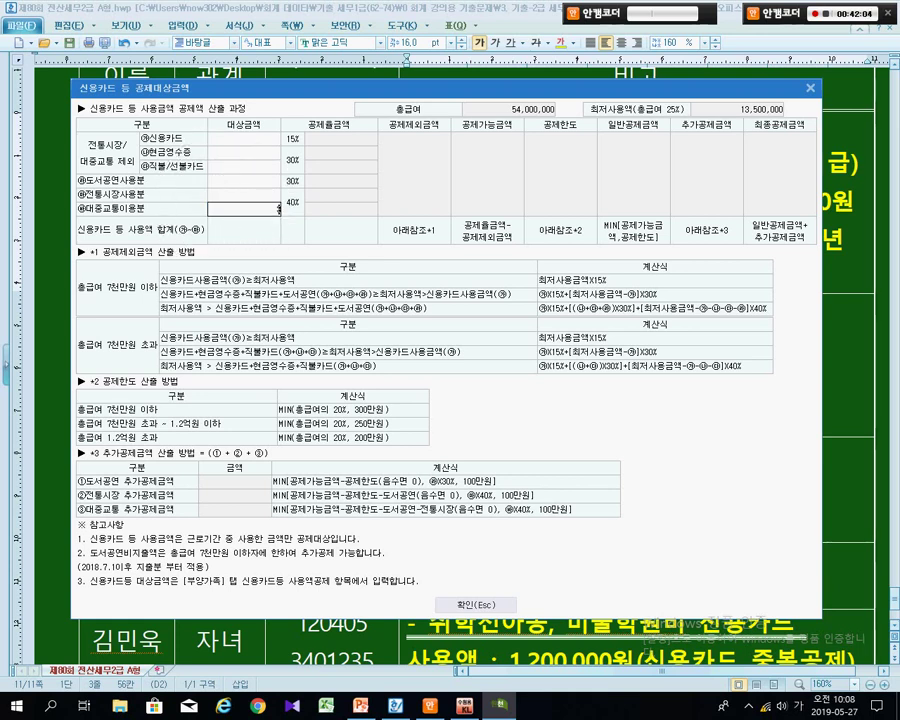
{"action": "type", "text": "350,000"}
{"action": "key", "text": "Return"}
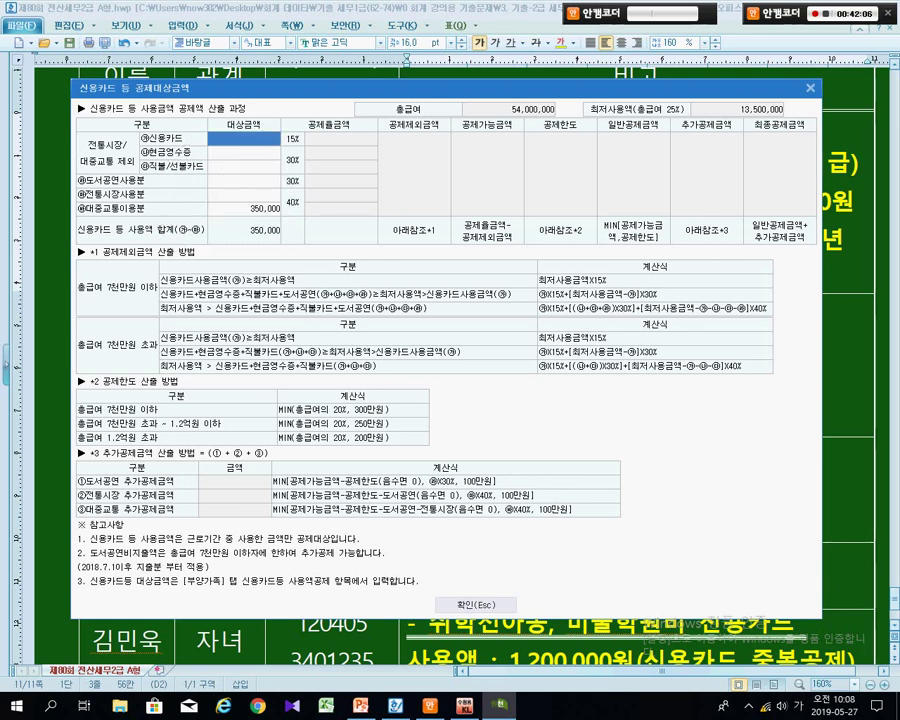
- Enter 1,000,000 in the traditional-market row and apply the 1,350,000 total
{"action": "left_click", "coordinate": [244, 195]}
{"action": "type", "text": "1"}
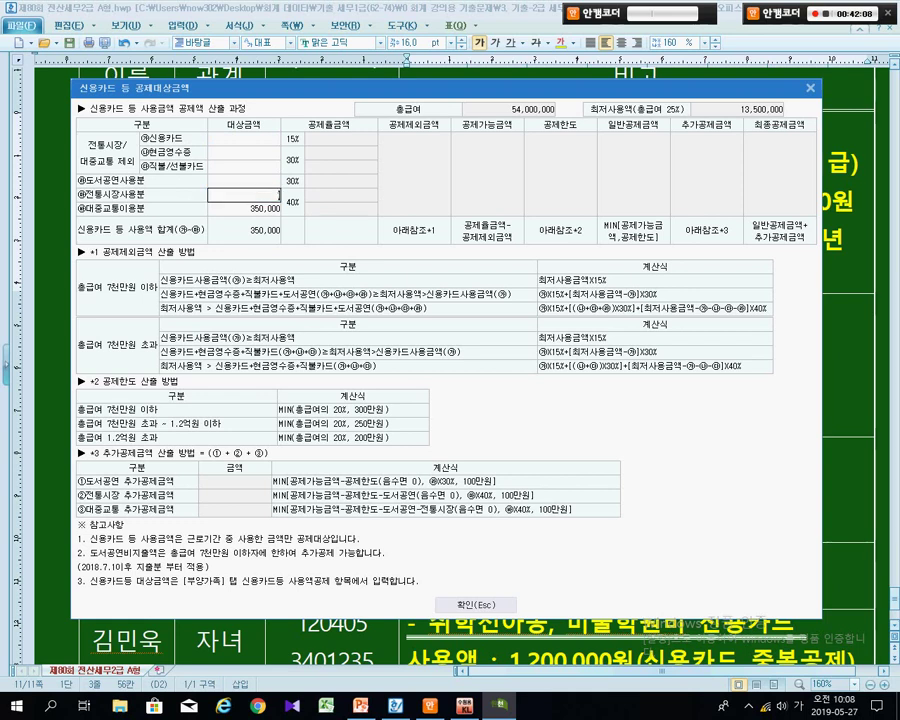
{"action": "type", "text": ",000,000"}
{"action": "key", "text": "Return"}
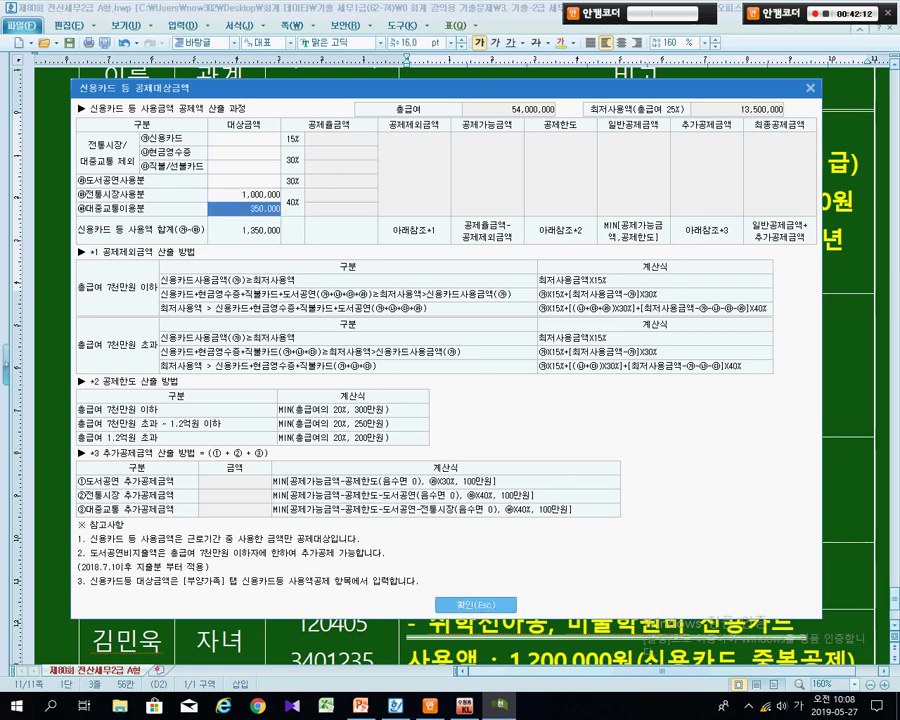
{"action": "key", "text": "Return"}
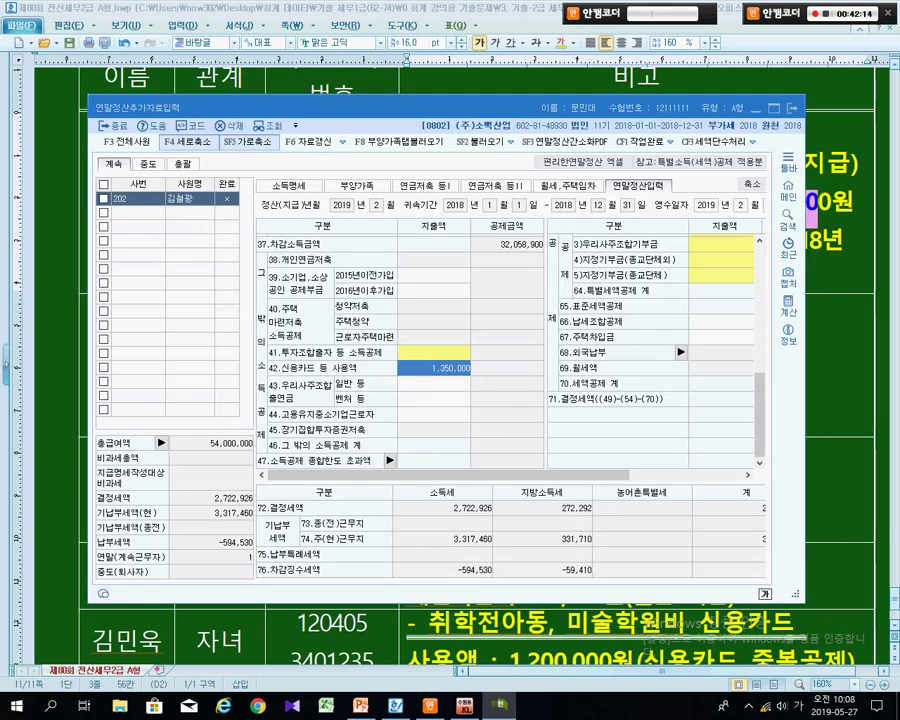
- Review the spouse's deduction details further down the exam sheet
{"action": "key", "text": "alt+Tab"}
{"action": "scroll", "coordinate": [470, 380], "scroll_direction": "down", "scroll_amount": 2}
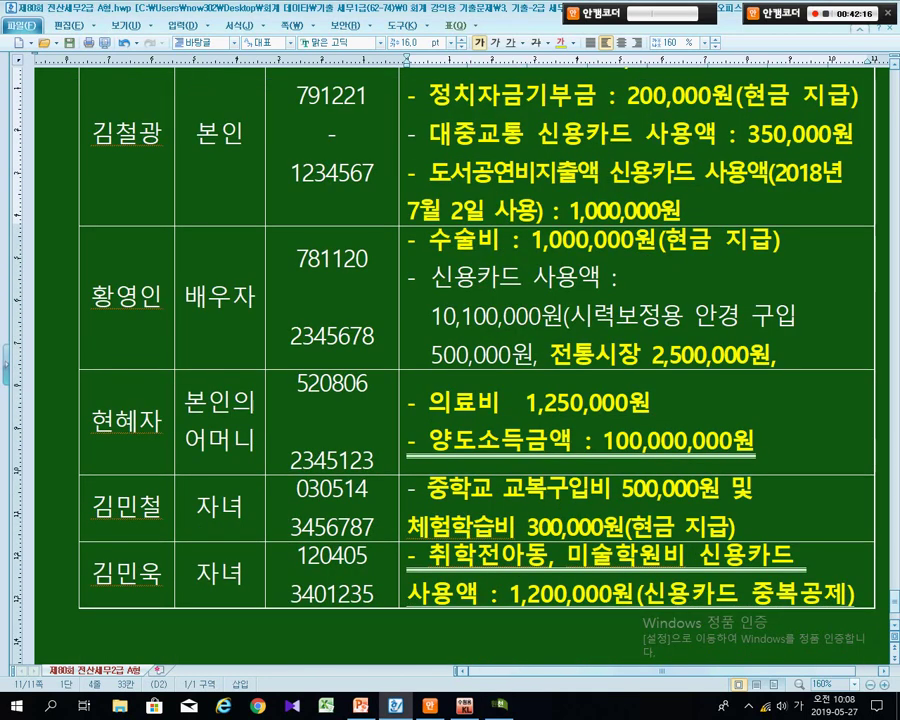
{"action": "left_click_drag", "start_coordinate": [455, 240], "coordinate": [498, 240]}
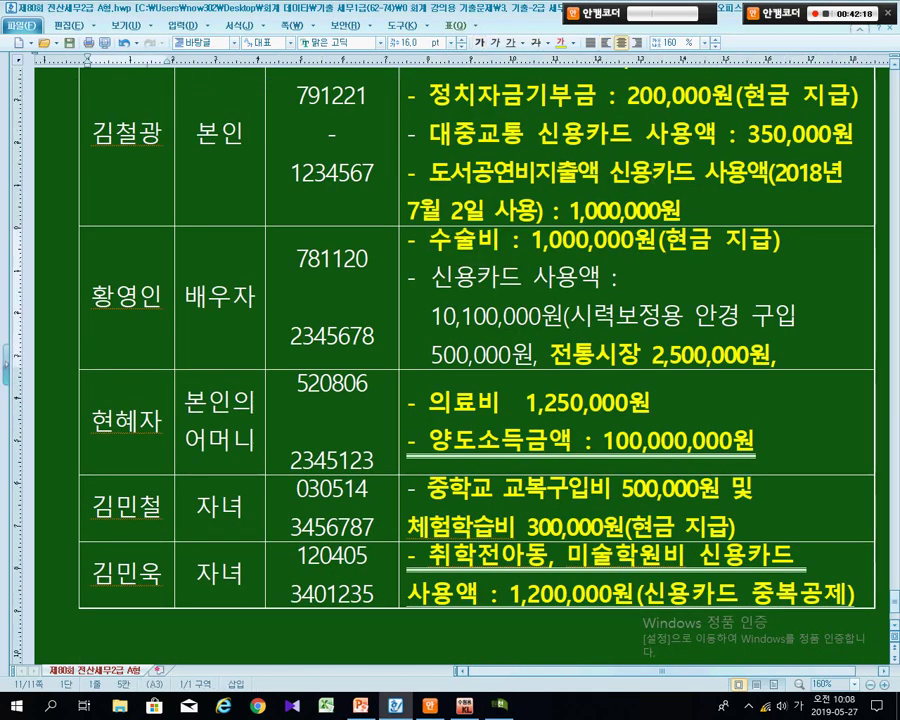
{"action": "left_click_drag", "start_coordinate": [117, 298], "coordinate": [232, 298]}
{"action": "left_click", "coordinate": [308, 290]}
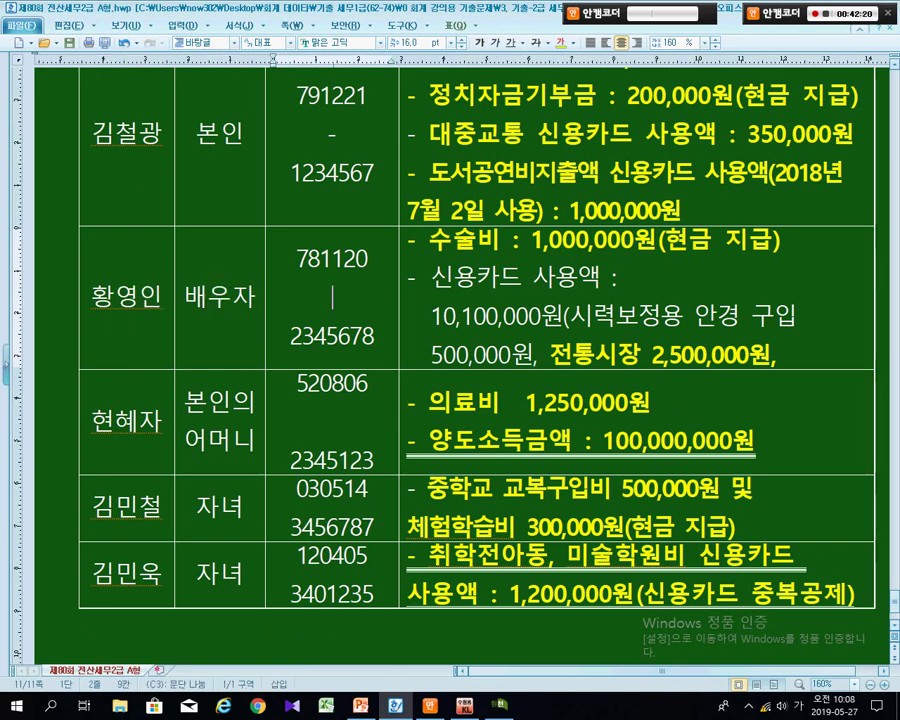
{"action": "left_click", "coordinate": [615, 316]}
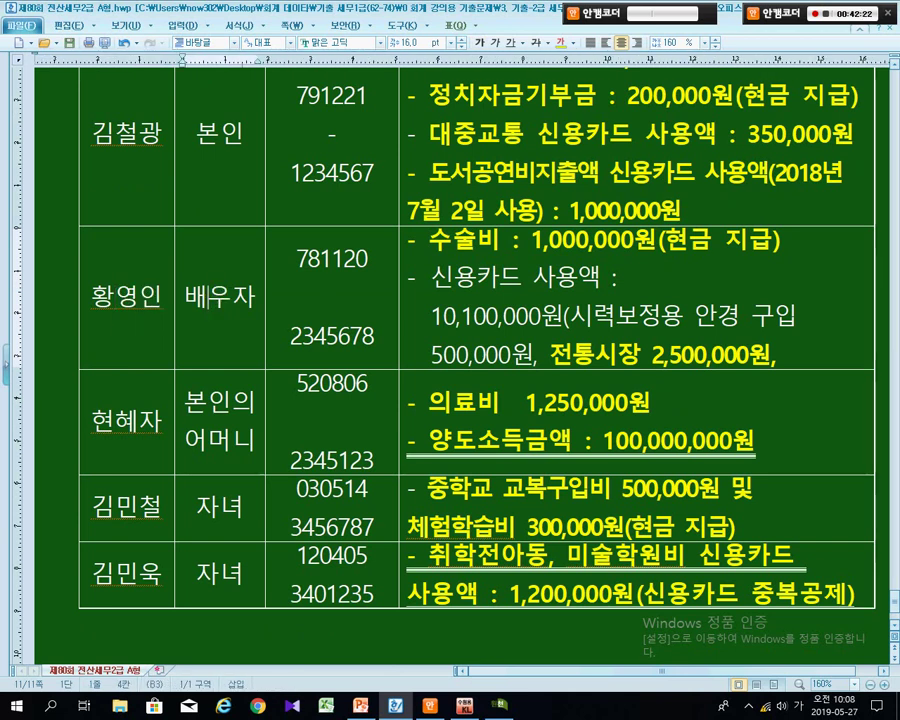
{"action": "key", "text": "alt+Tab"}
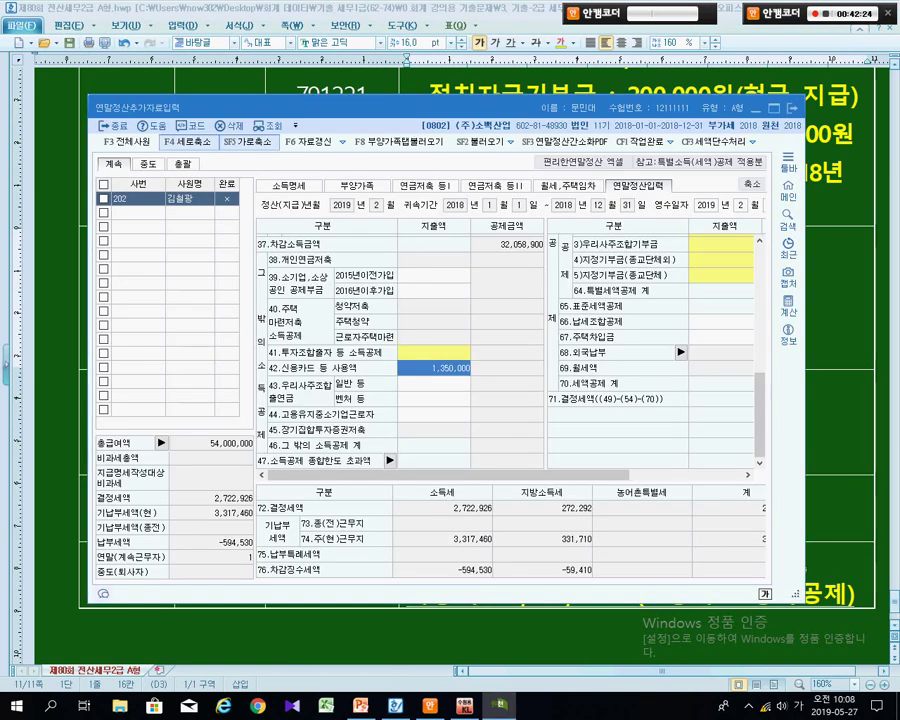
- Enter the spouse's 1,000,000 surgery fee as other dependants' medical expenses under 61.의료비
{"action": "scroll", "coordinate": [420, 350], "scroll_direction": "up", "scroll_amount": 3}
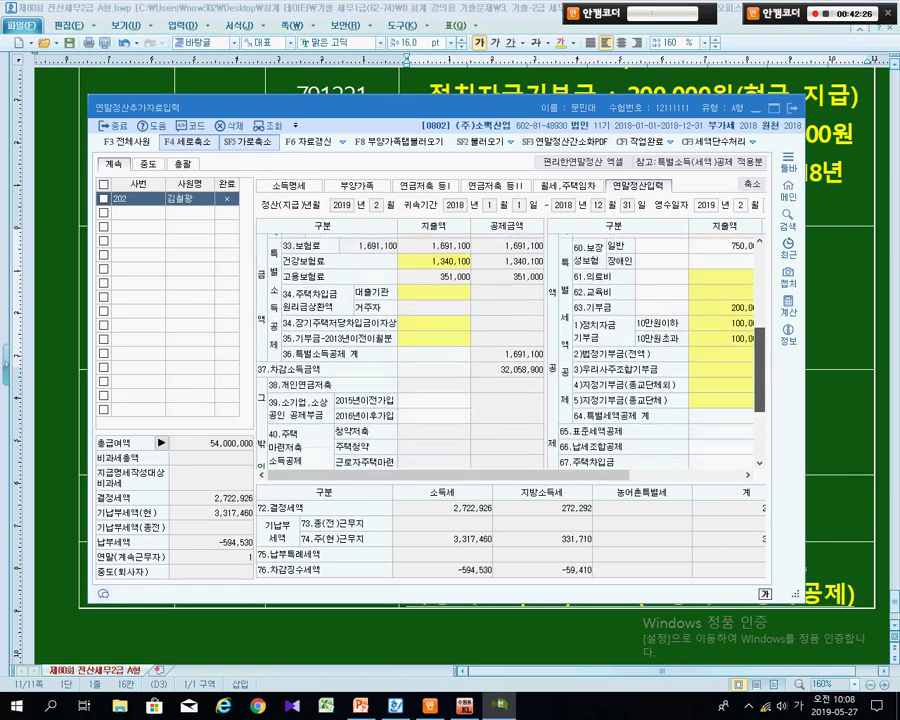
{"action": "left_click", "coordinate": [720, 296]}
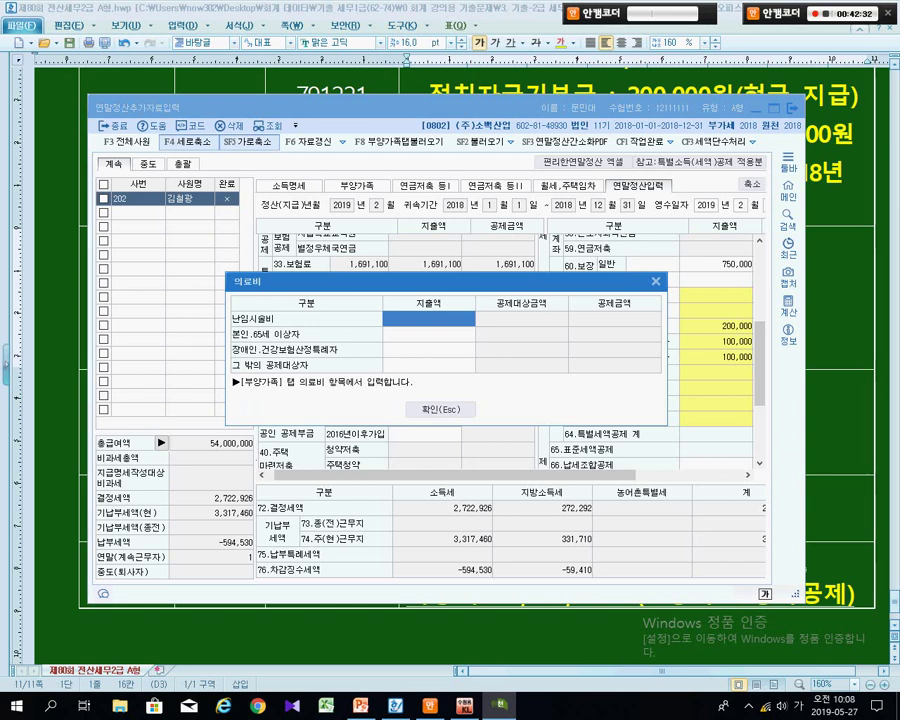
{"action": "left_click", "coordinate": [428, 365]}
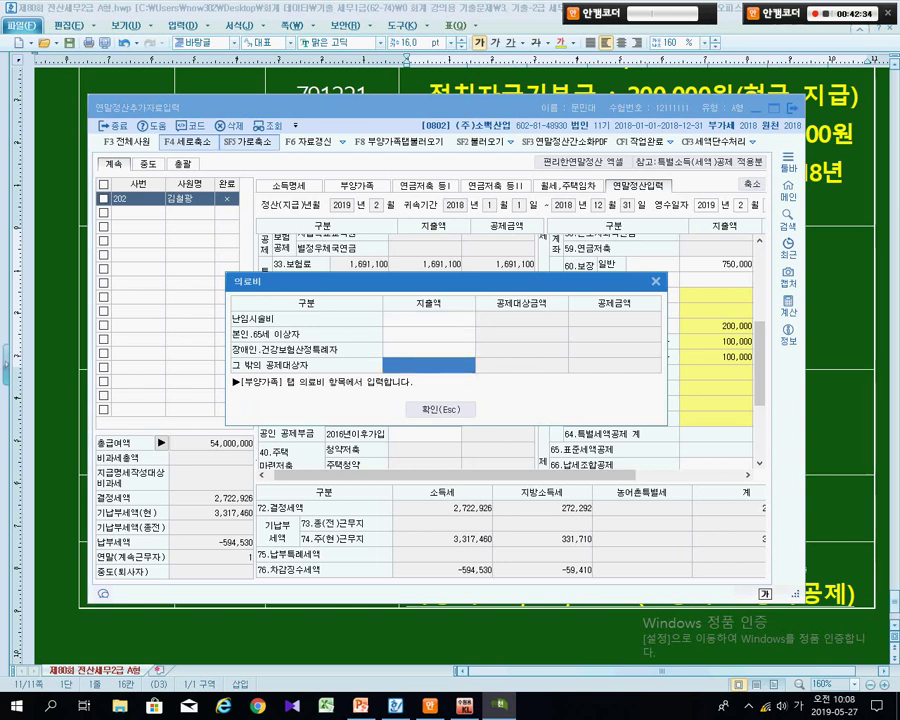
{"action": "key", "text": "alt+Tab"}
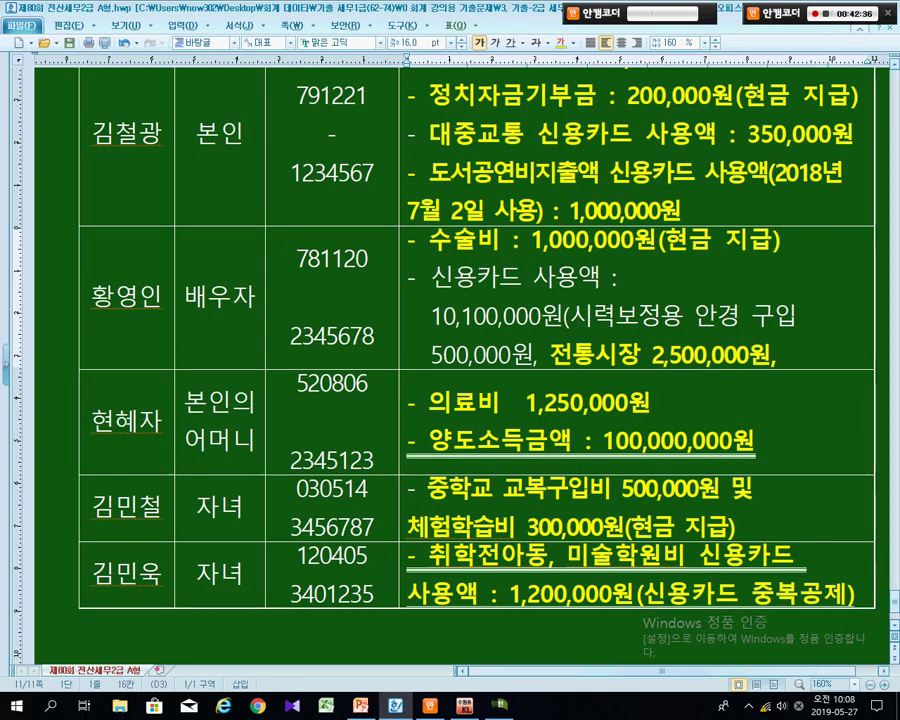
{"action": "key", "text": "alt+Tab"}
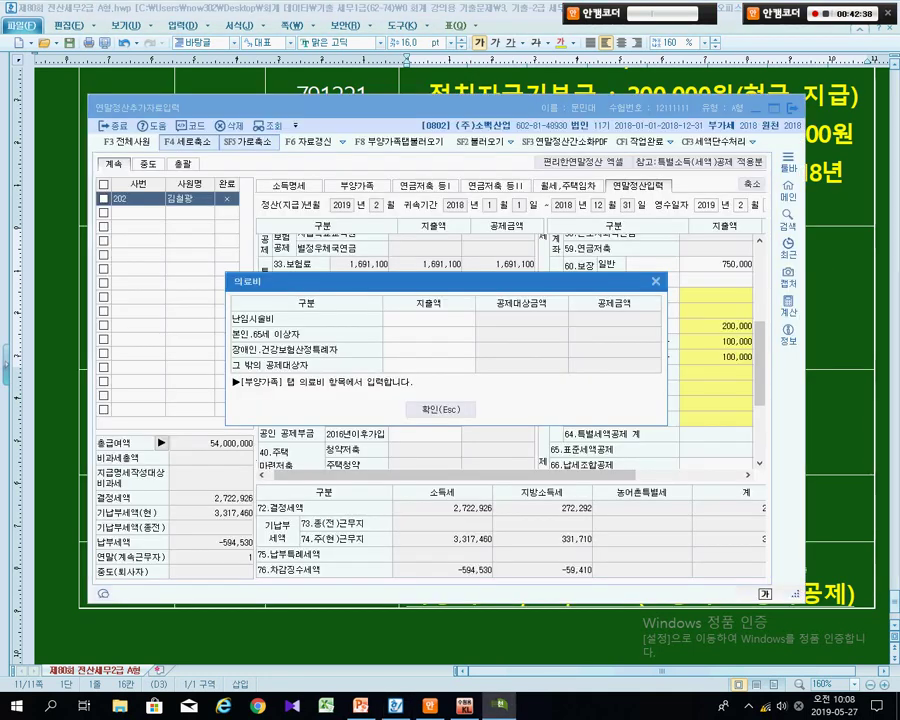
{"action": "left_click", "coordinate": [474, 366]}
{"action": "type", "text": "1000000"}
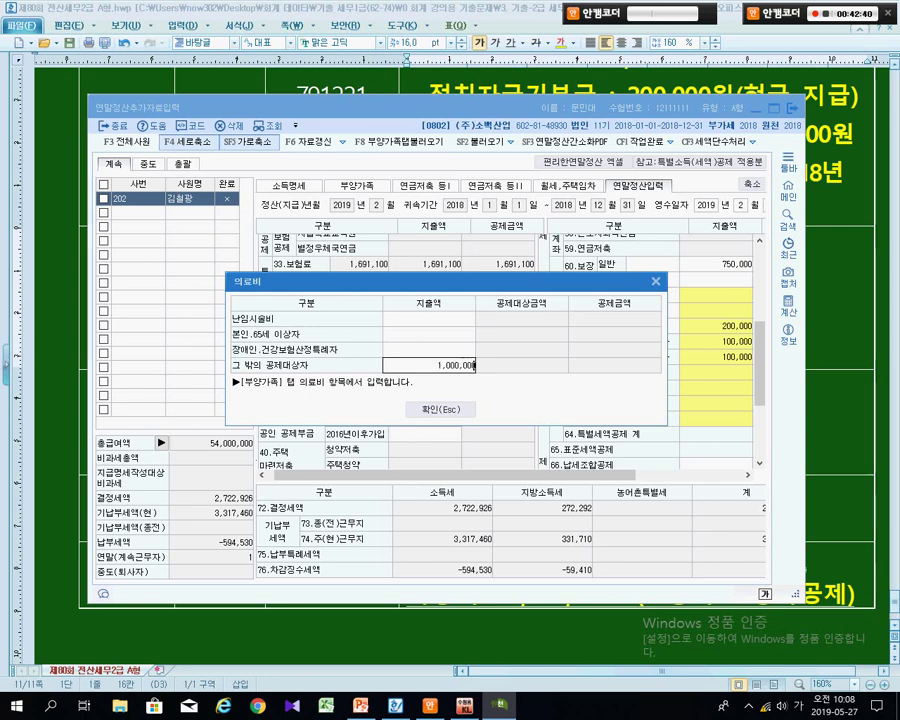
{"action": "key", "text": "Return"}
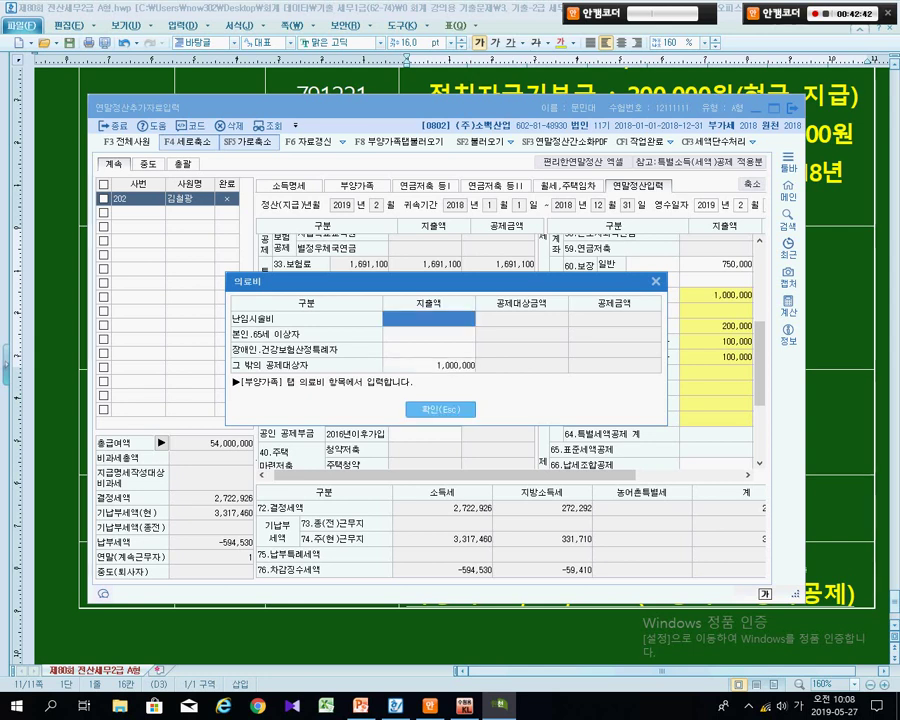
{"action": "key", "text": "Escape"}
{"action": "key", "text": "alt+Tab"}
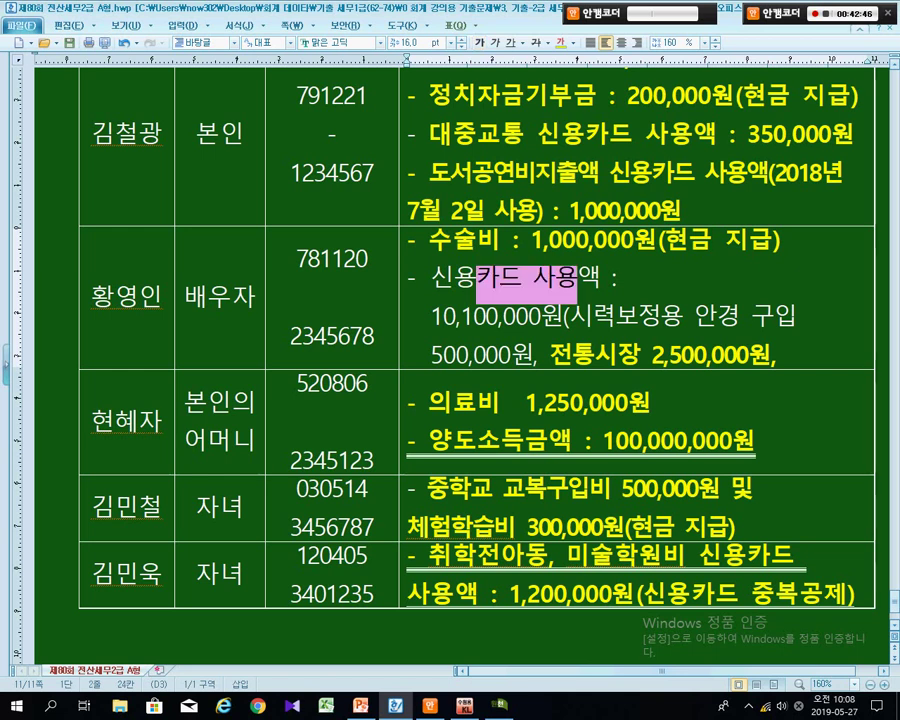
- Look over the spouse's 10,100,000 card spending and 500,000 eyeglasses note
{"action": "double_click", "coordinate": [485, 317]}
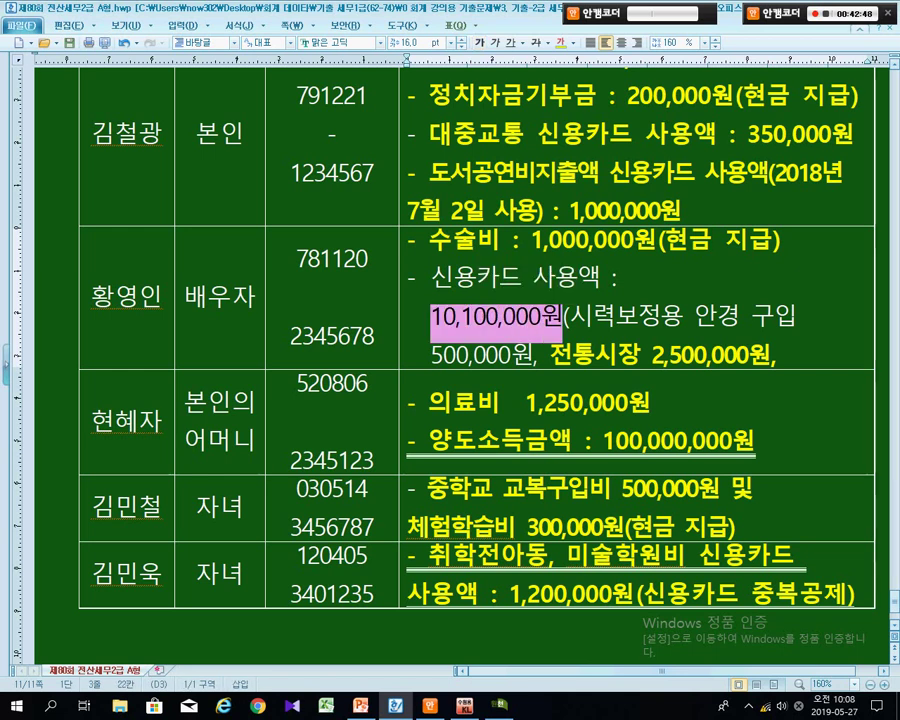
{"action": "left_click", "coordinate": [457, 317]}
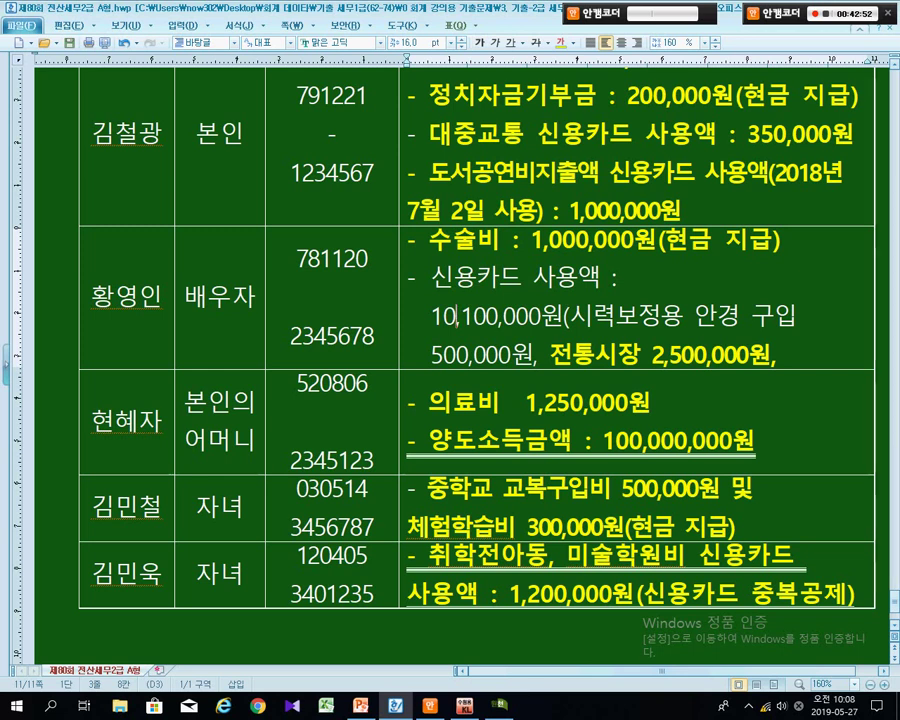
{"action": "left_click", "coordinate": [616, 317]}
{"action": "left_click_drag", "start_coordinate": [570, 318], "coordinate": [750, 318]}
{"action": "left_click_drag", "start_coordinate": [445, 350], "coordinate": [510, 350]}
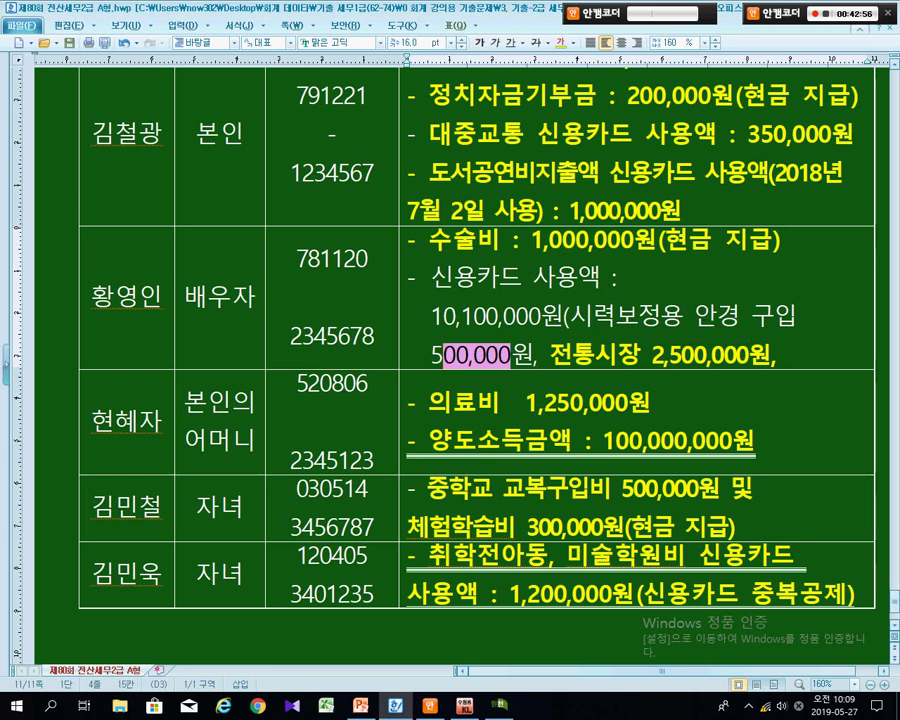
{"action": "left_click", "coordinate": [450, 317]}
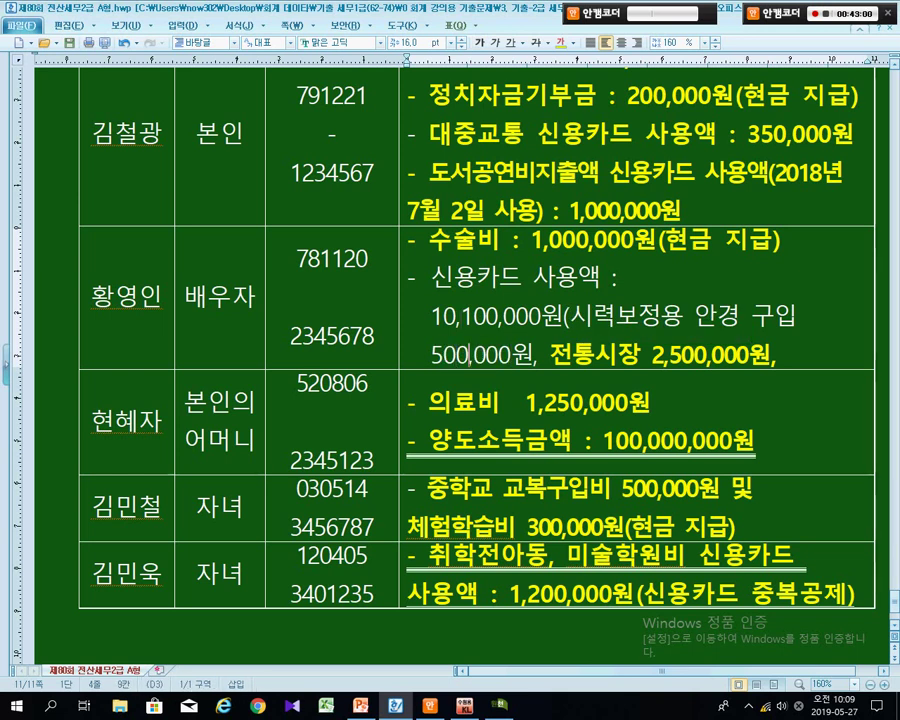
{"action": "left_click_drag", "start_coordinate": [570, 318], "coordinate": [772, 320]}
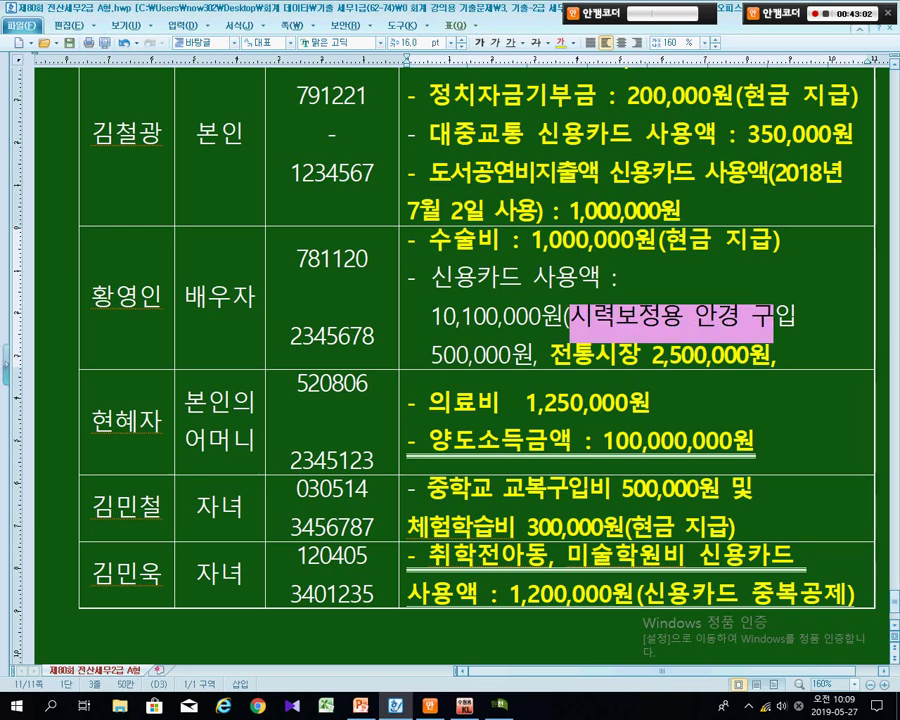
{"action": "left_click", "coordinate": [437, 316]}
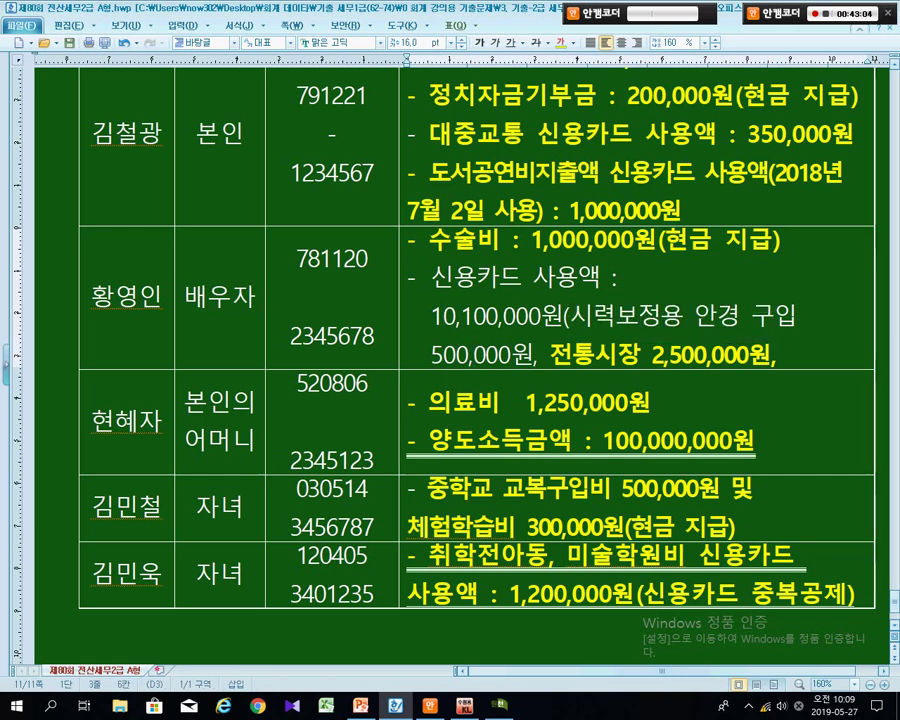
- Bold the spouse's 10,100,000원 card amount and switch back to KcLep
{"action": "left_click_drag", "start_coordinate": [432, 320], "coordinate": [540, 320]}
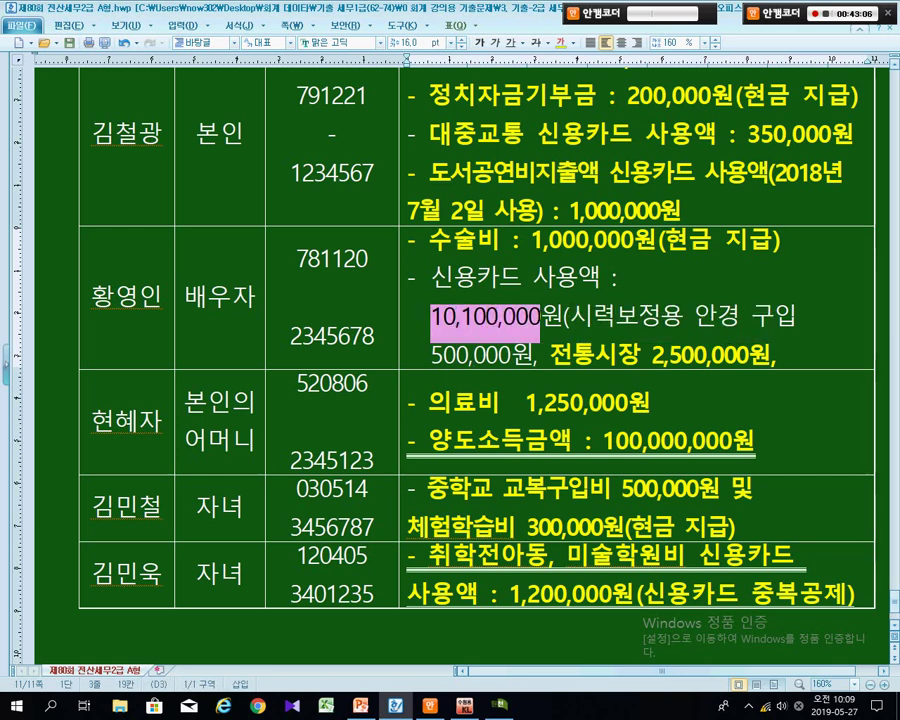
{"action": "key", "text": "Escape"}
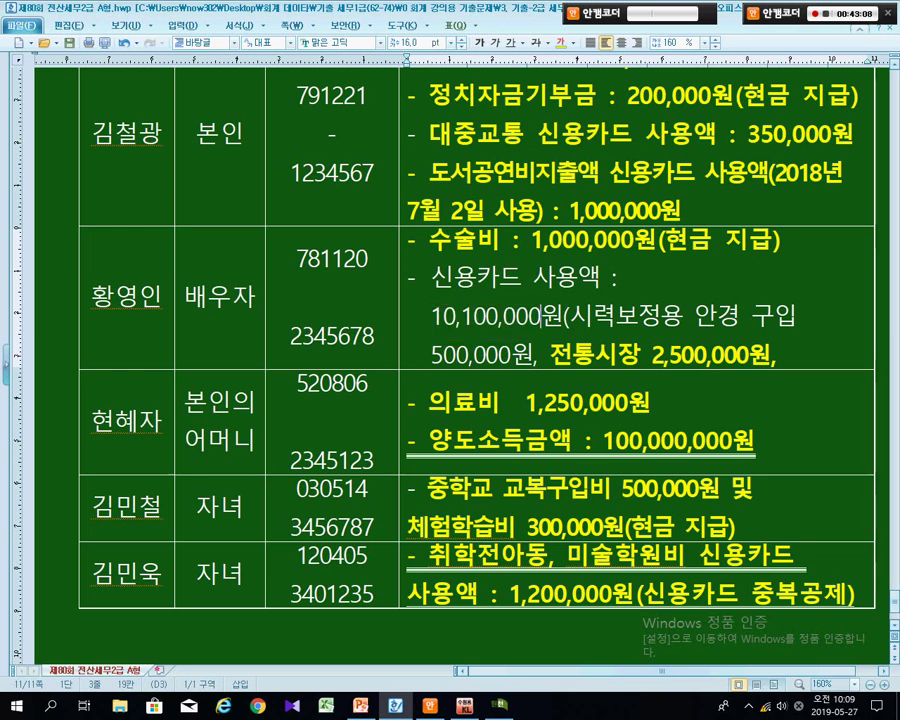
{"action": "double_click", "coordinate": [541, 316]}
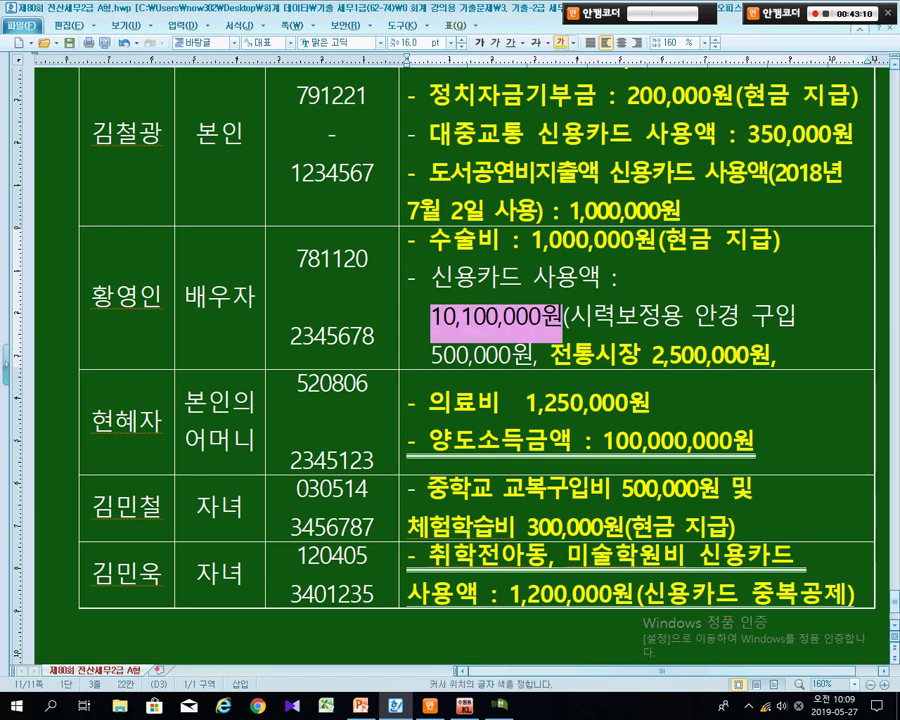
{"action": "key", "text": "ctrl+b"}
{"action": "left_click", "coordinate": [434, 250]}
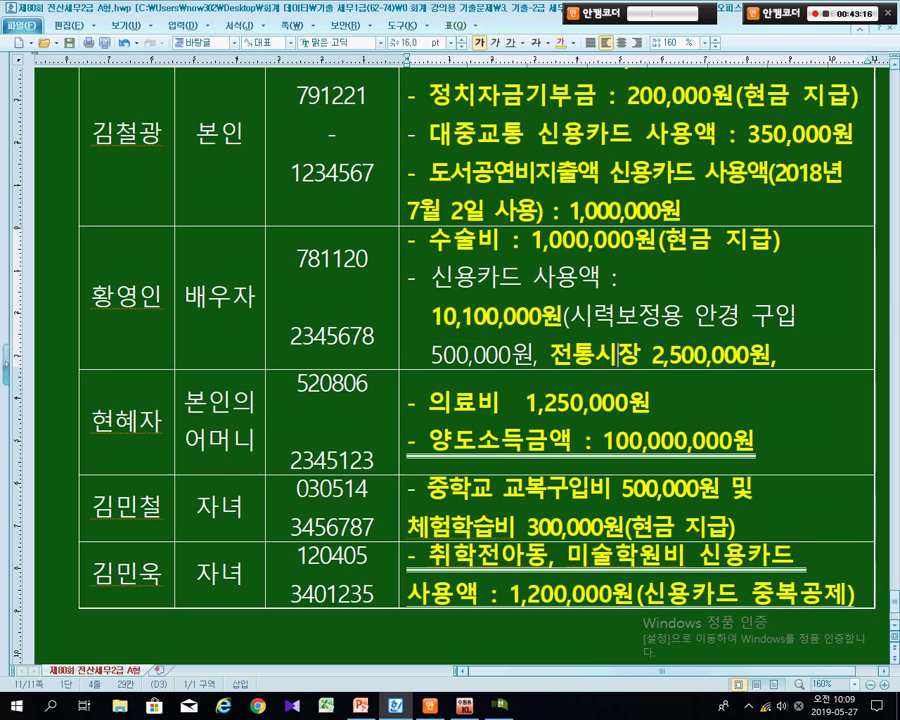
{"action": "left_click", "coordinate": [541, 278]}
{"action": "key", "text": "alt+Tab"}
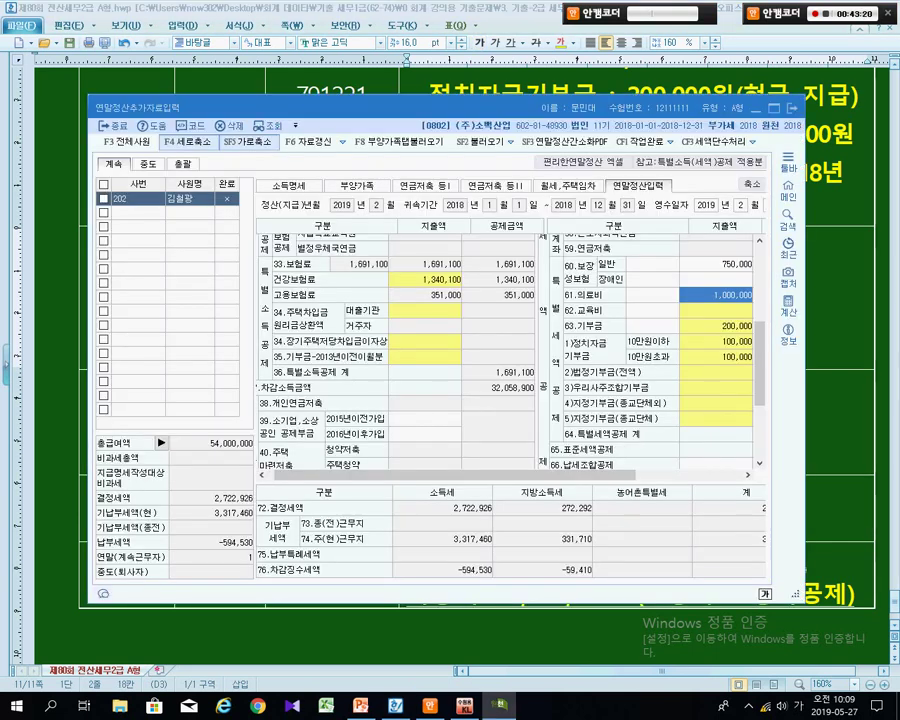
- Open the card deduction breakdown and enter 10,100,000 as credit-card spending
{"action": "left_click", "coordinate": [430, 432]}
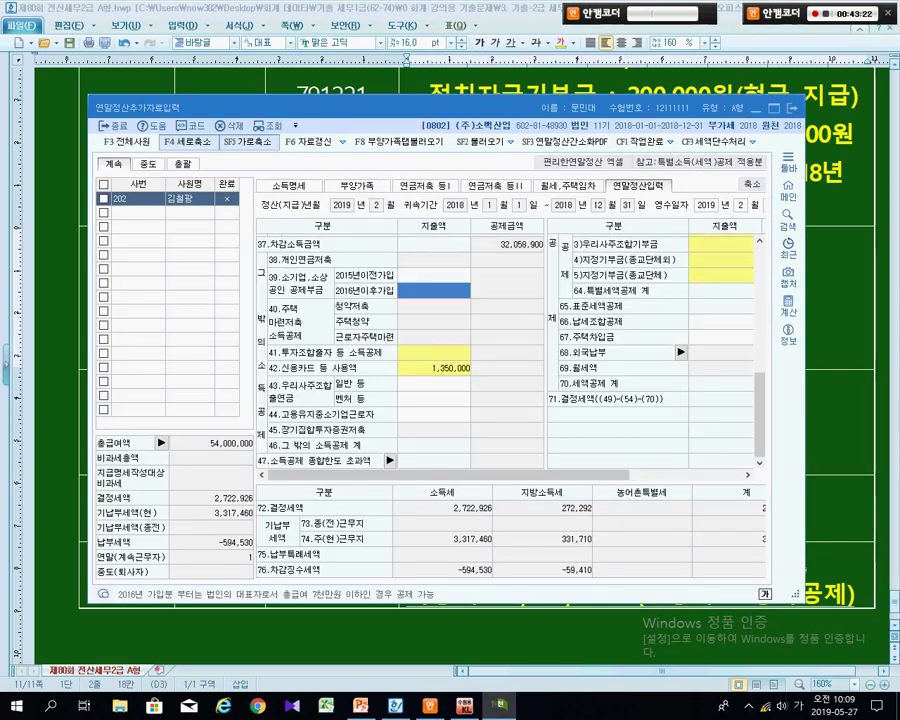
{"action": "key", "text": "Return"}
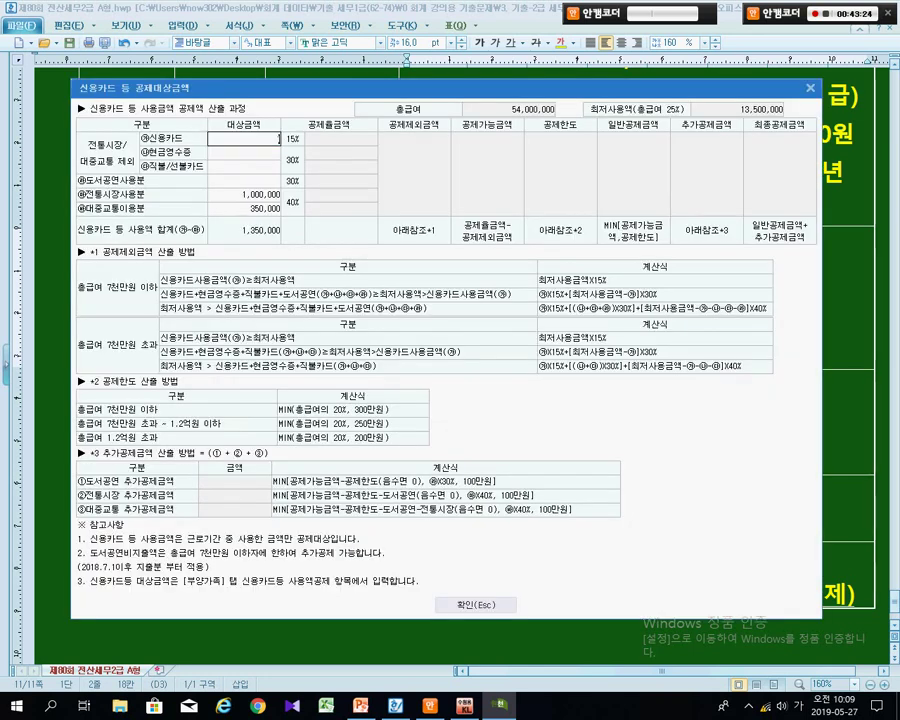
{"action": "type", "text": "10100000"}
{"action": "key", "text": "Return"}
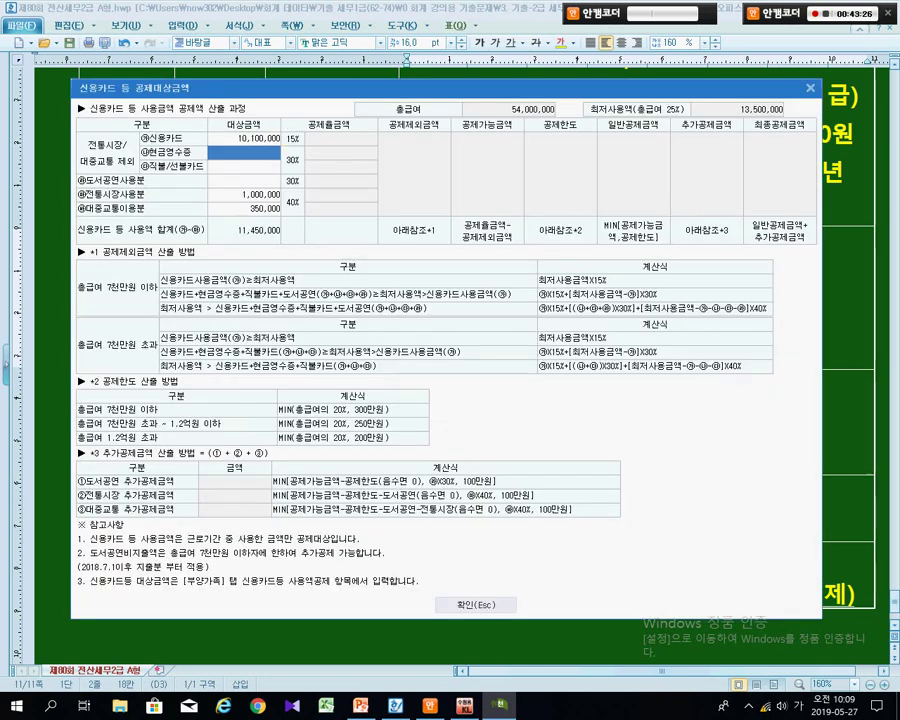
{"action": "key", "text": "Return"}
{"action": "key", "text": "Return"}
{"action": "key", "text": "Return"}
- Check the traditional-market and 1,000,000 book/performance amounts on the exam sheet
{"action": "key", "text": "alt+Tab"}
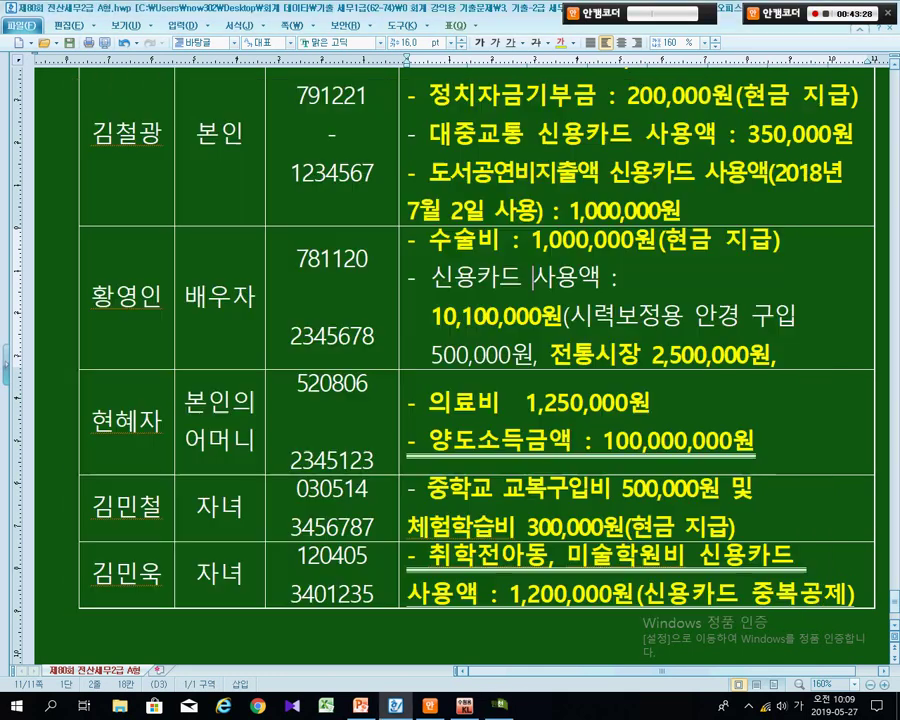
{"action": "left_click", "coordinate": [666, 318]}
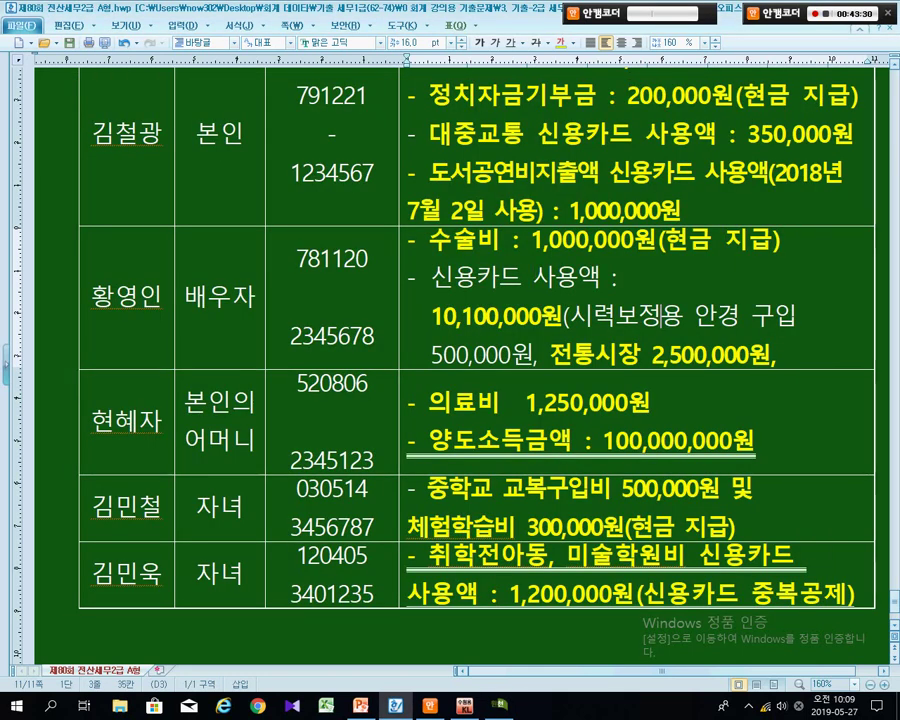
{"action": "left_click", "coordinate": [572, 355]}
{"action": "key", "text": "alt+Tab"}
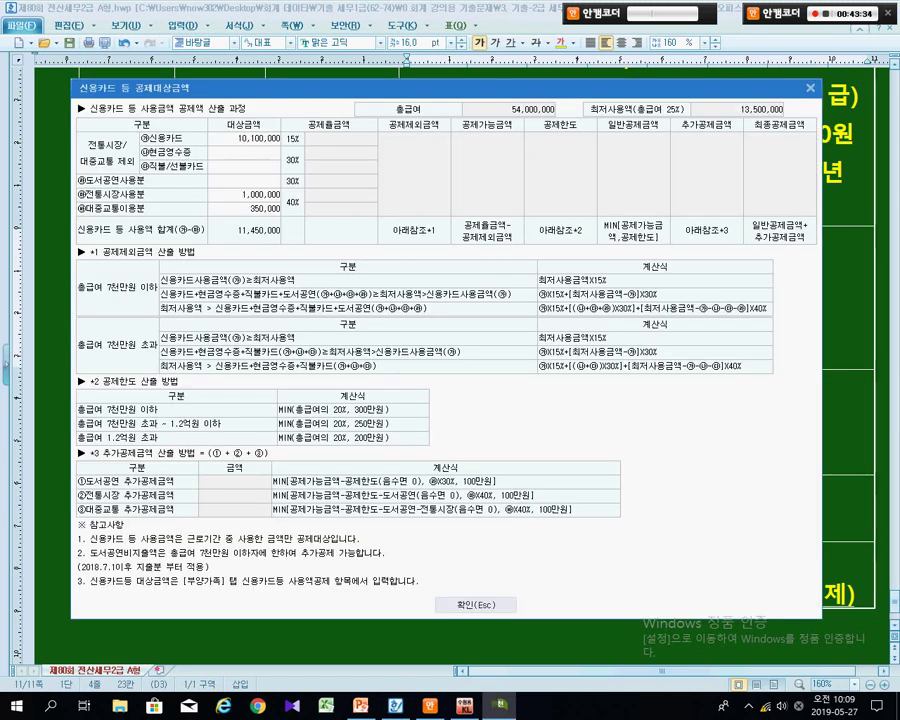
{"action": "key", "text": "alt+Tab"}
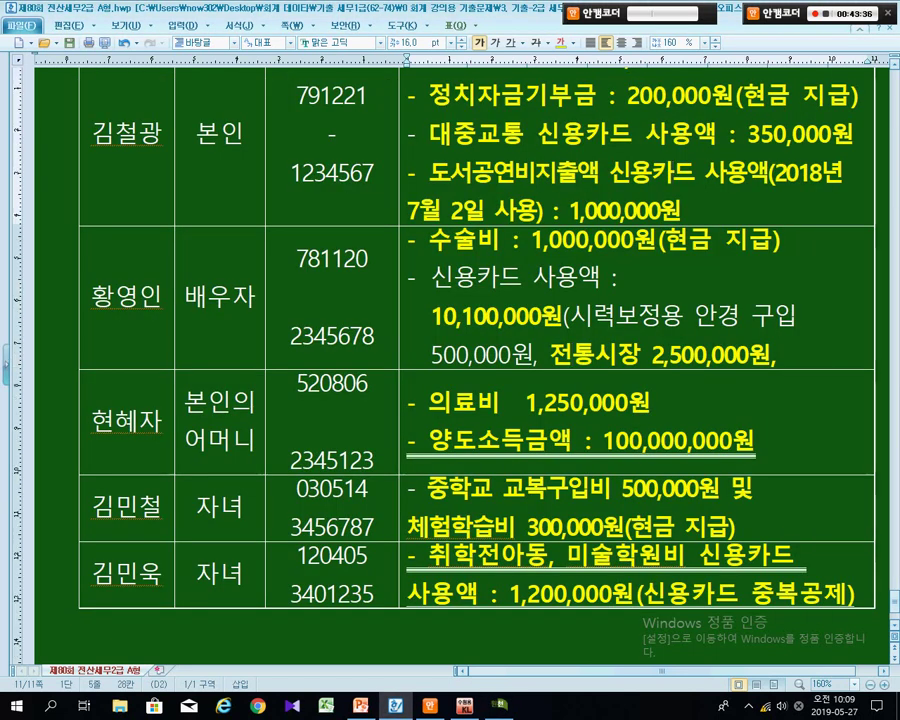
{"action": "left_click", "coordinate": [578, 210]}
{"action": "key", "text": "alt+Tab"}
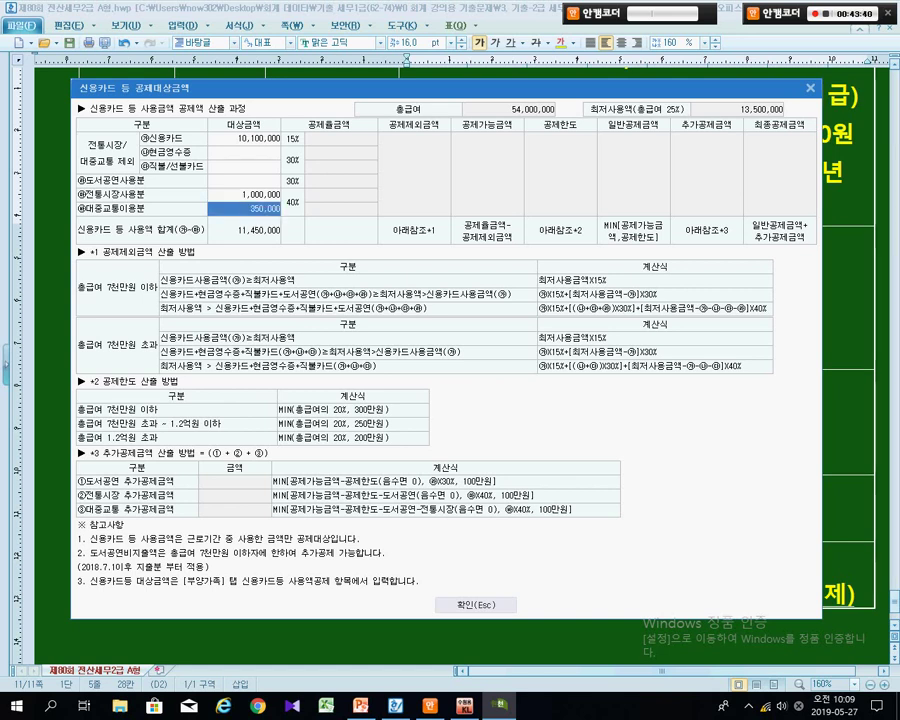
- Enter 1,000,000 in the book and performance row
{"action": "left_click", "coordinate": [245, 195]}
{"action": "key", "text": "alt+Tab"}
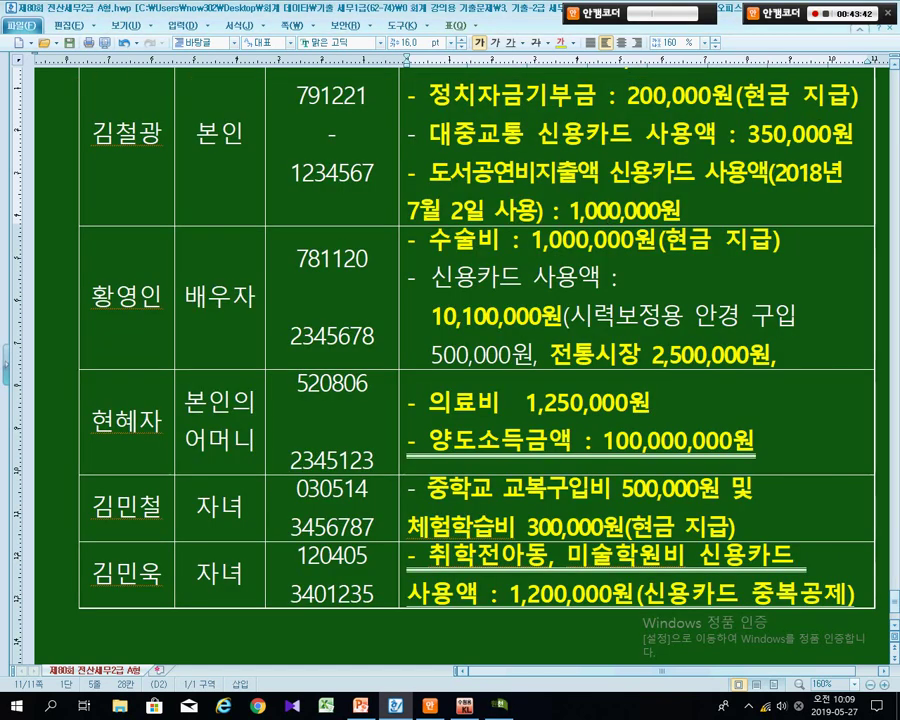
{"action": "key", "text": "alt+Tab"}
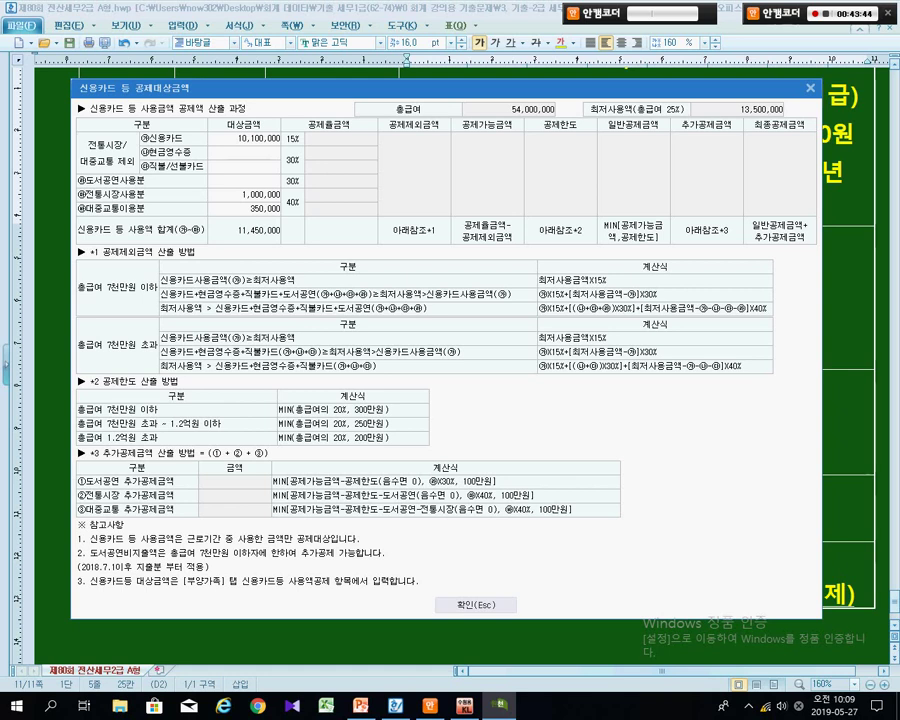
{"action": "left_click", "coordinate": [243, 180]}
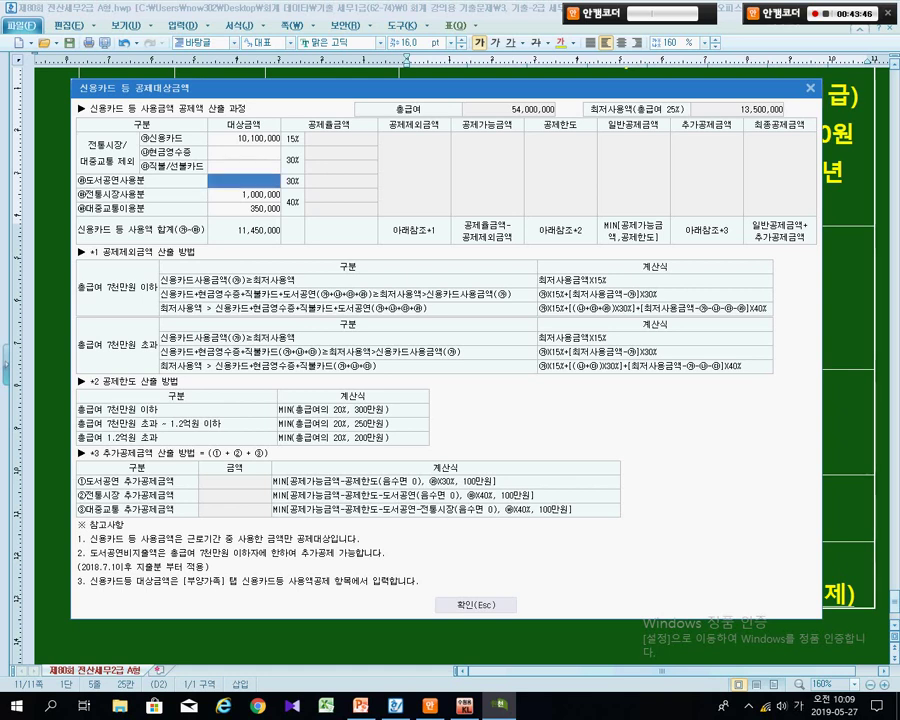
{"action": "type", "text": "1000000"}
{"action": "key", "text": "Return"}
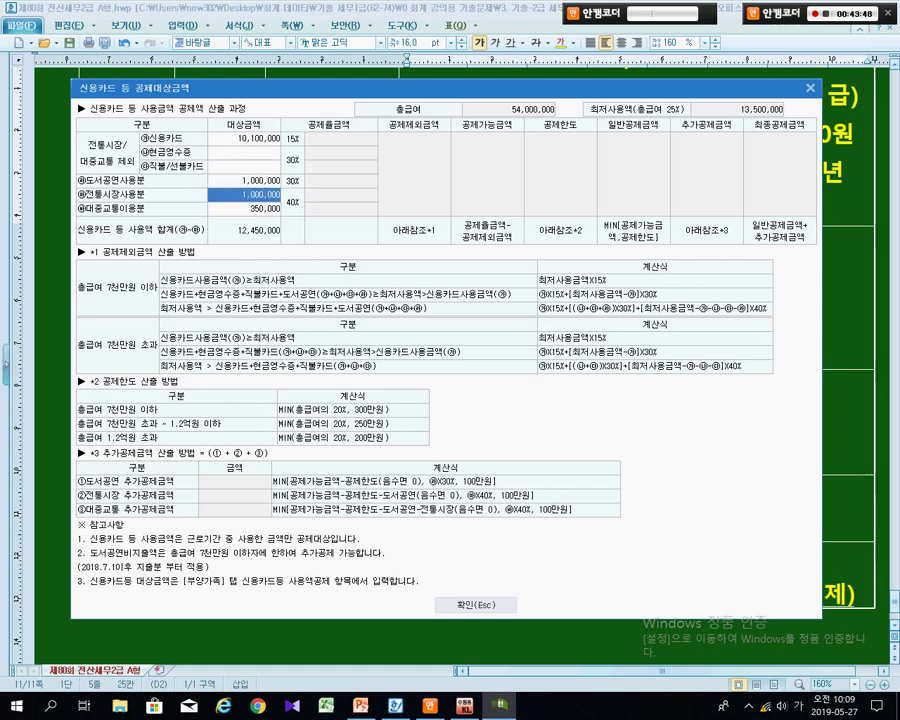
- Enter 2,500,000 for traditional market, carrying 13,950,000 to line 42
{"action": "key", "text": "alt+Tab"}
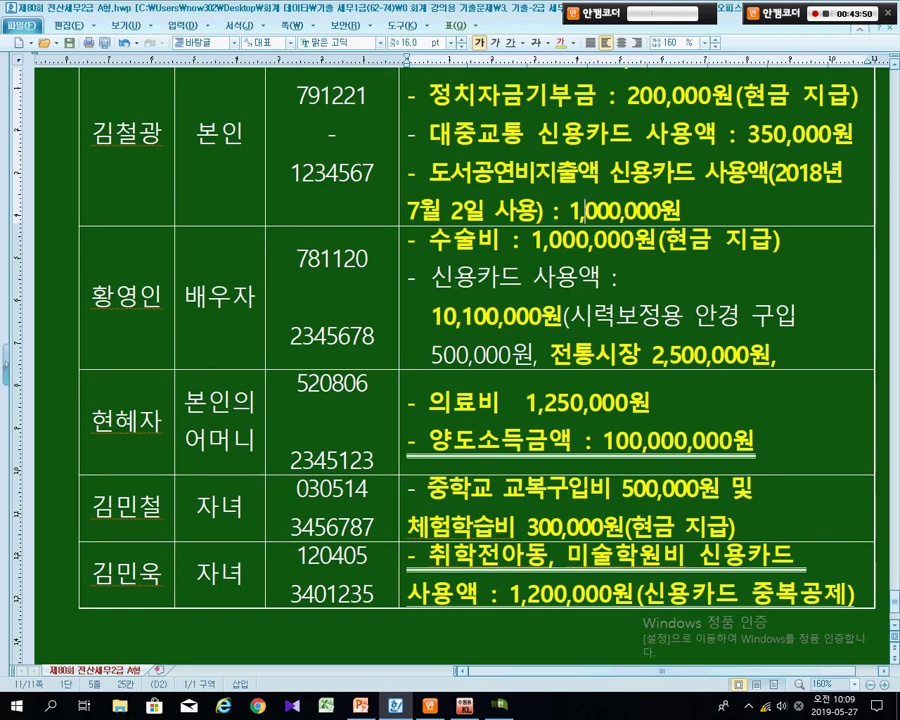
{"action": "left_click_drag", "start_coordinate": [450, 177], "coordinate": [650, 177]}
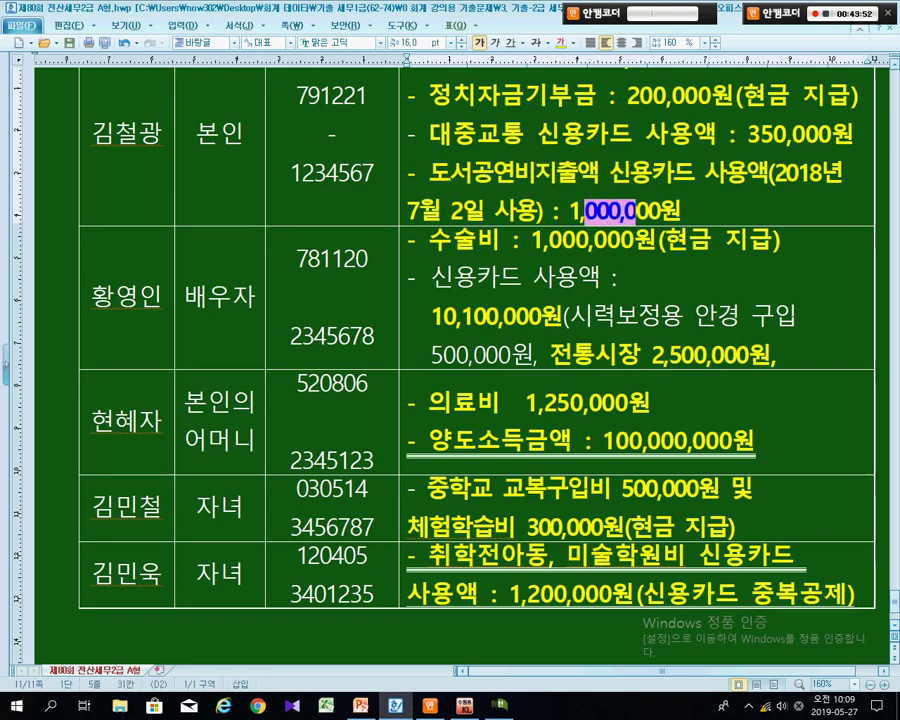
{"action": "left_click_drag", "start_coordinate": [553, 355], "coordinate": [702, 355]}
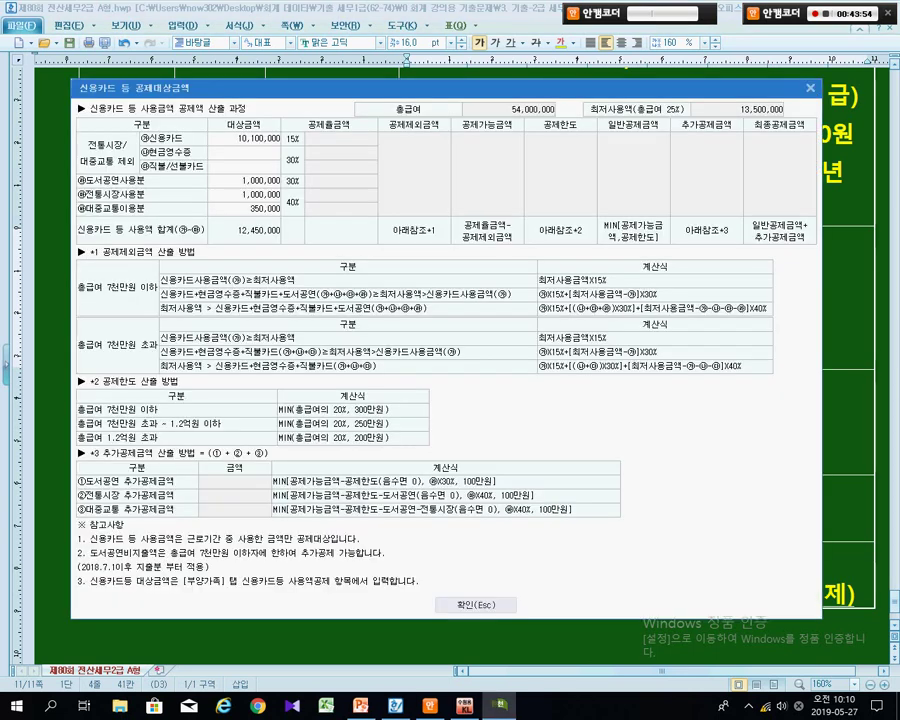
{"action": "key", "text": "alt+Tab"}
{"action": "left_click", "coordinate": [245, 195]}
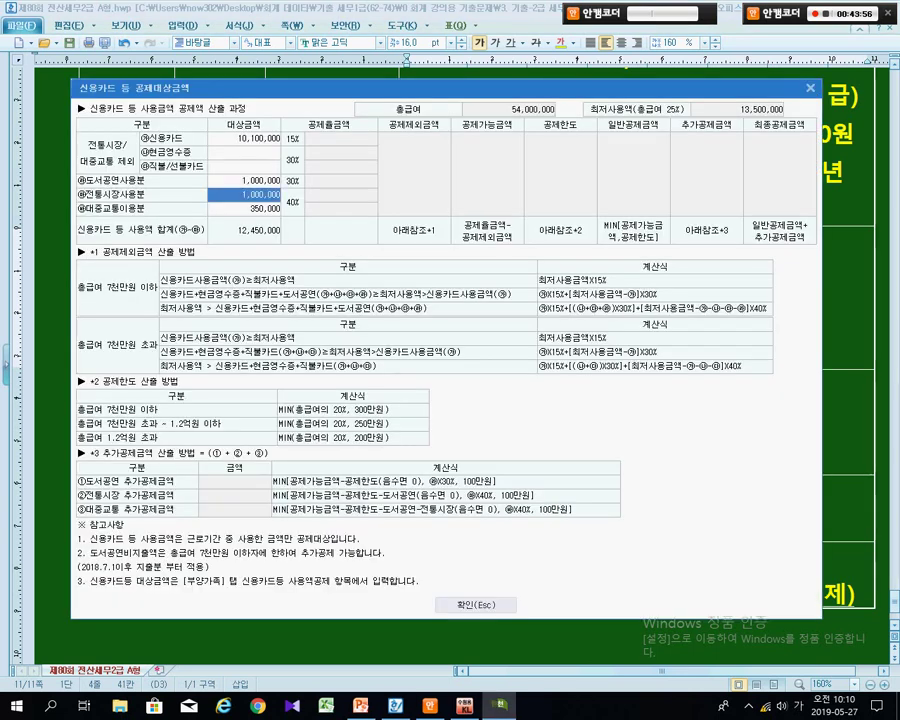
{"action": "type", "text": "2,500,000"}
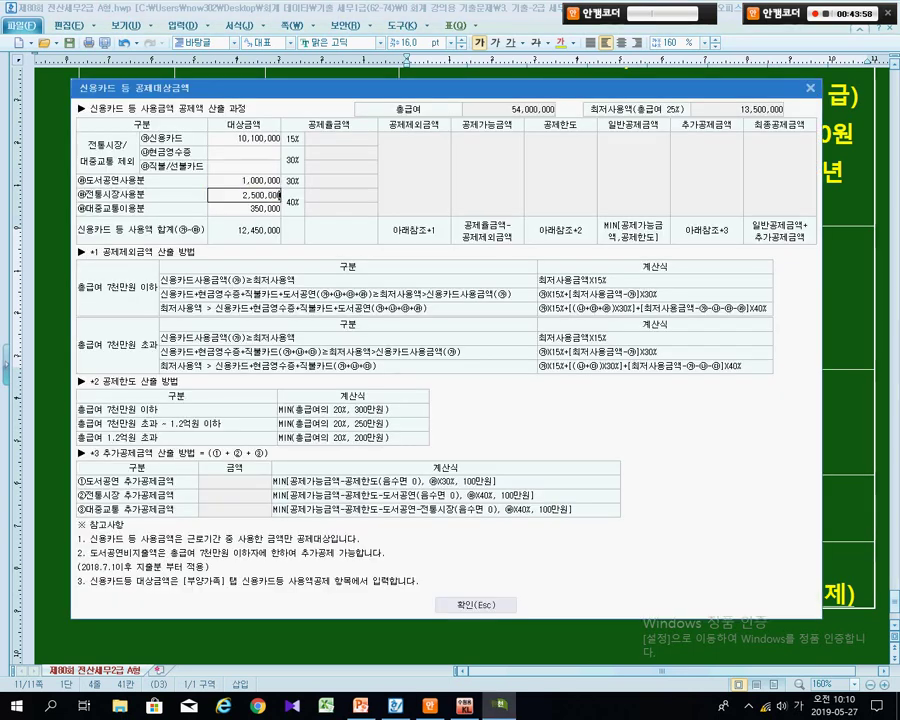
{"action": "key", "text": "Return"}
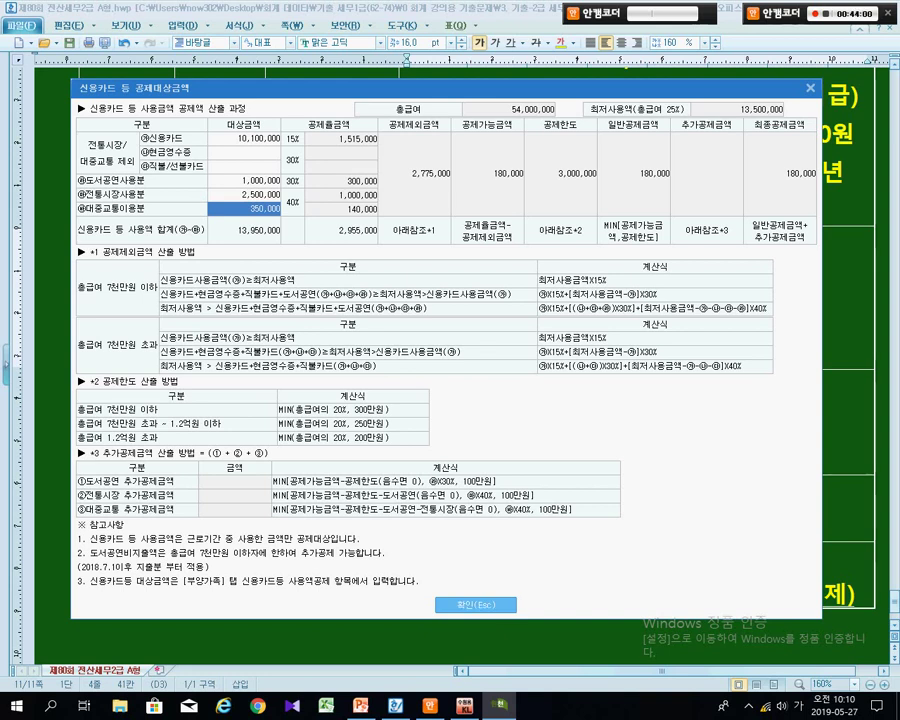
{"action": "key", "text": "Escape"}
{"action": "key", "text": "alt+Tab"}
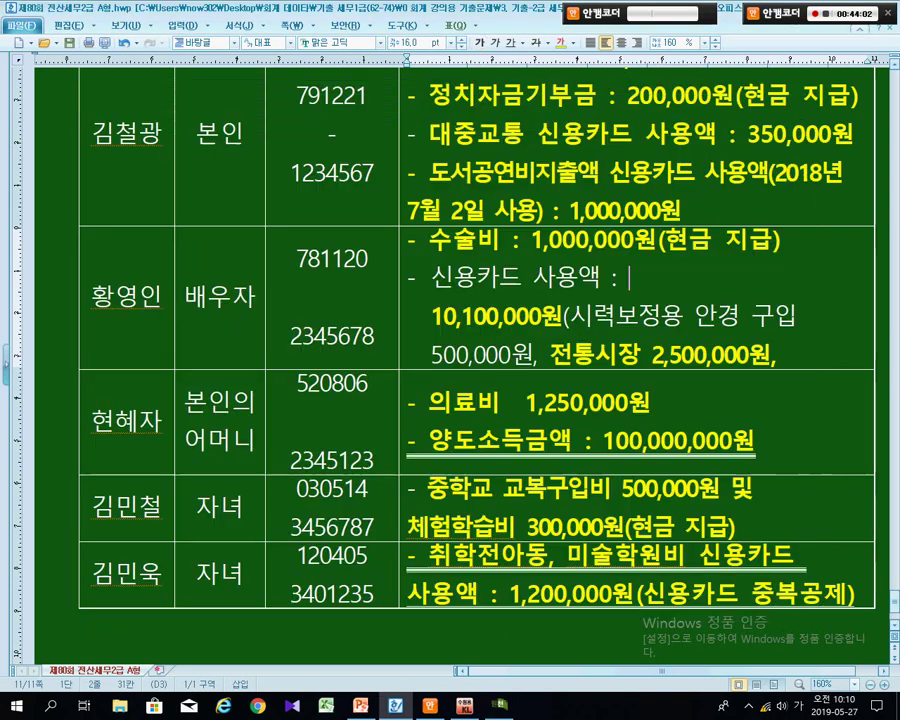